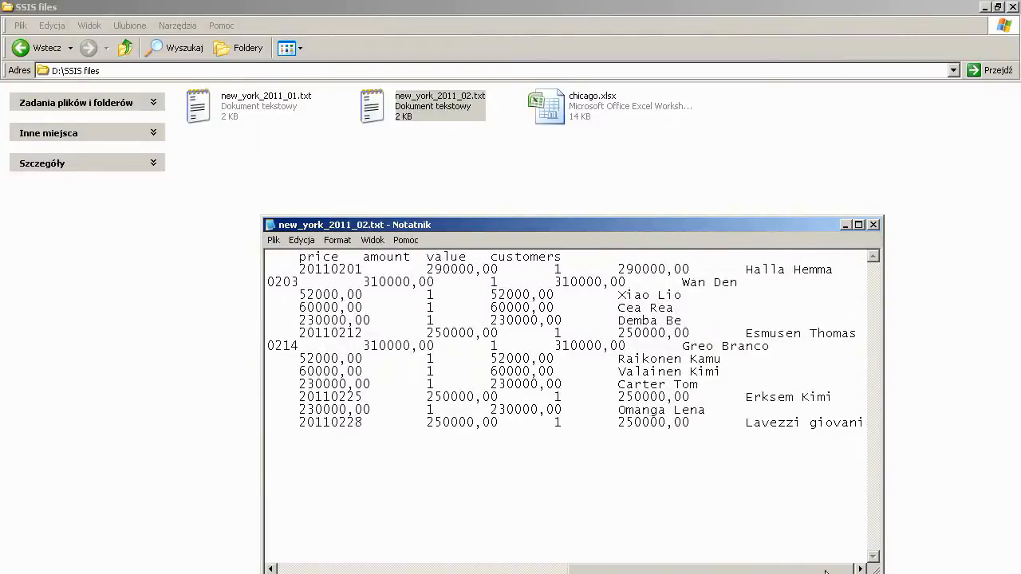
Step: Close the Notepad window showing new_york_2011_02.txt
left_click(873, 225)
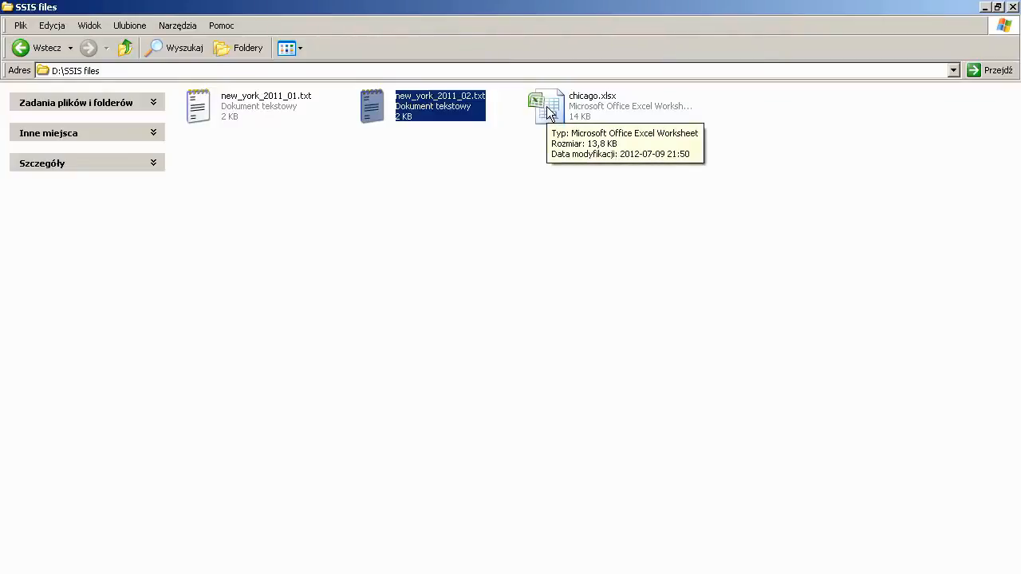
Step: Open chicago.xlsx and widen columns C, B and A to show full salesman, model and car names
double_click(546, 106)
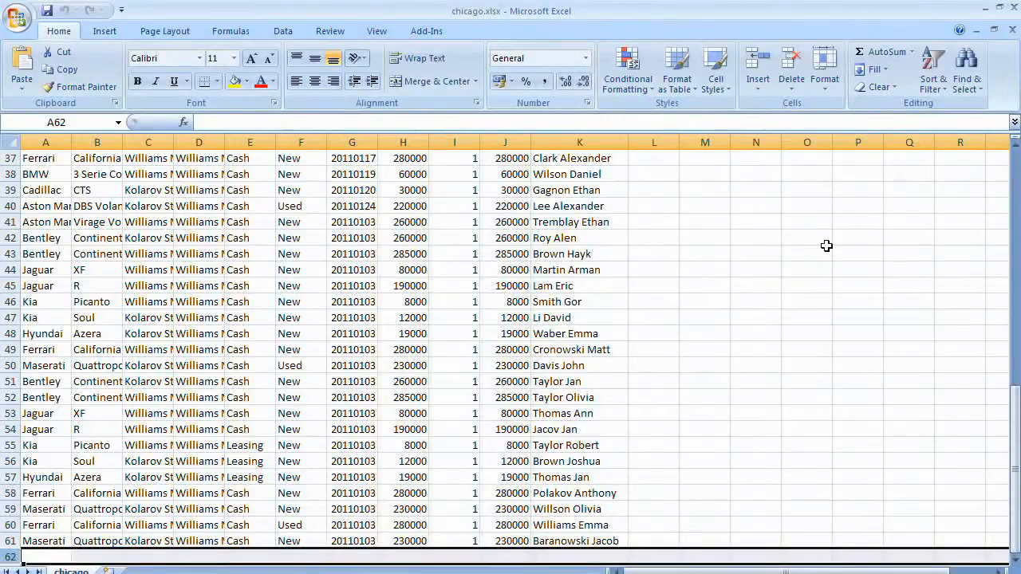
left_click(549, 289)
scroll(548, 292, "up", 2)
scroll(549, 292, "up", 10)
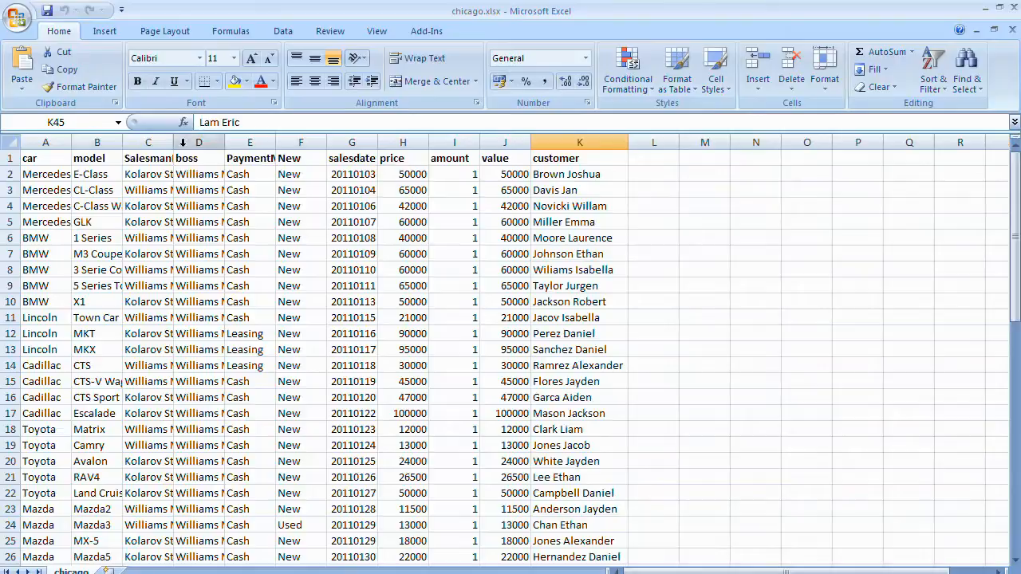
left_click_drag(174, 141, 213, 140)
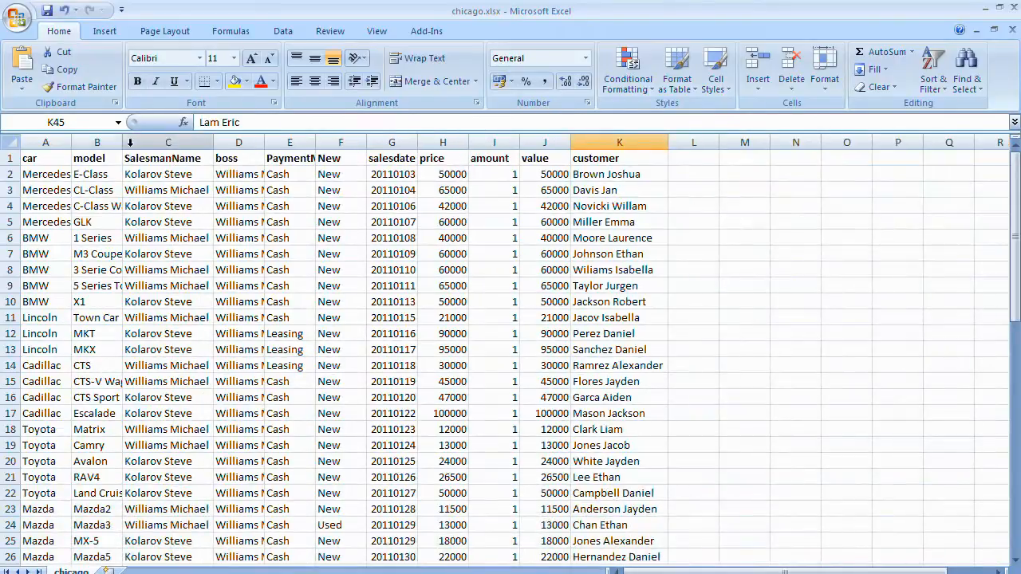
double_click(124, 142)
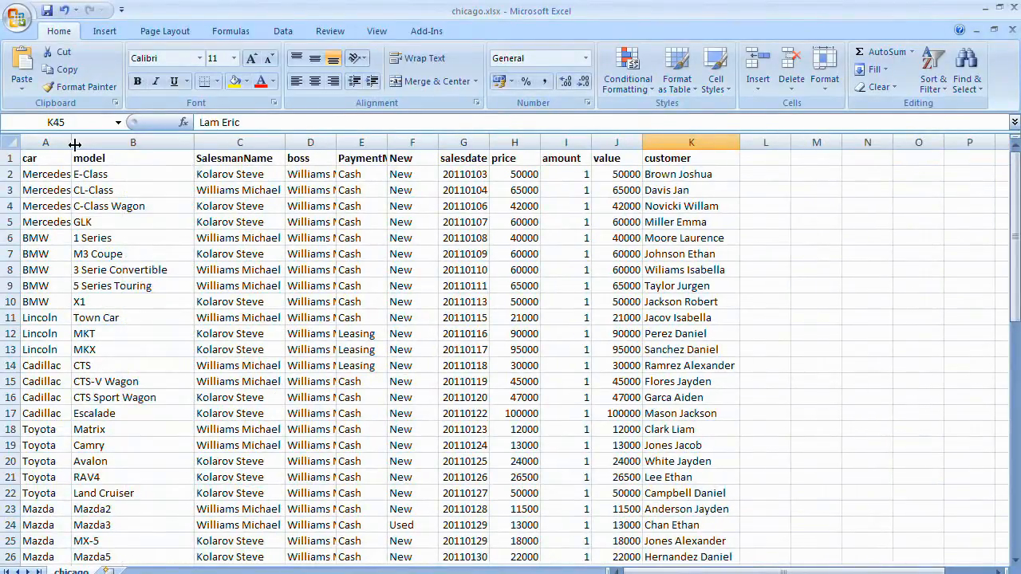
double_click(70, 142)
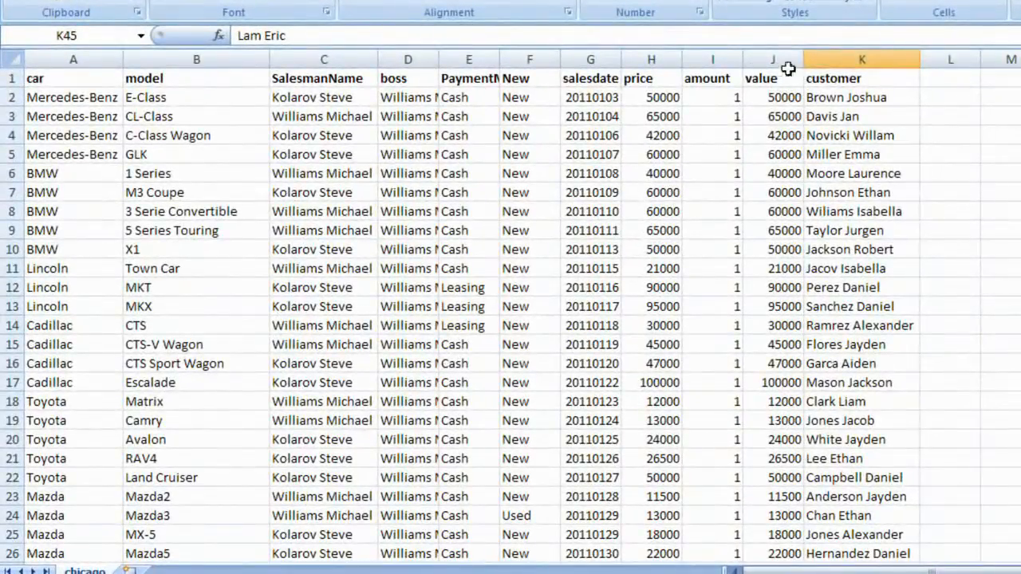
Step: Narrow column J slightly and autofit column D to show full boss names
left_click_drag(755, 90, 754, 90)
left_click_drag(803, 59, 790, 59)
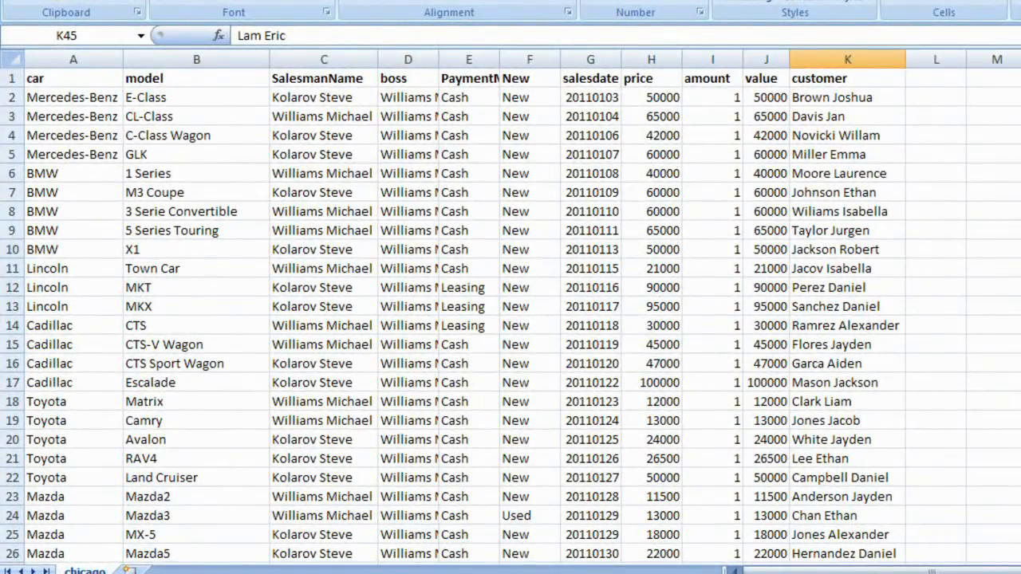
scroll(510, 319, "down", 12)
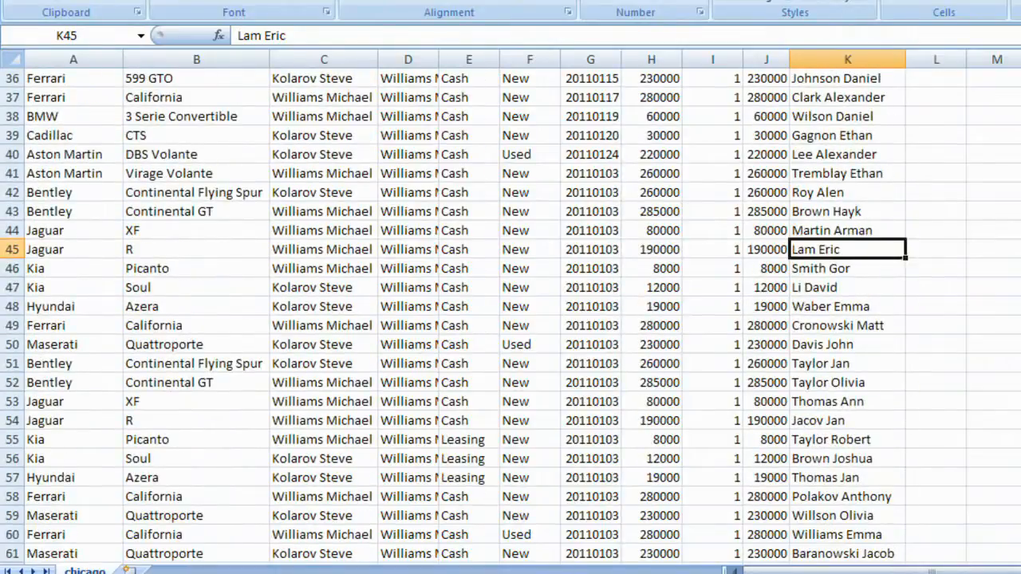
scroll(511, 319, "up", 12)
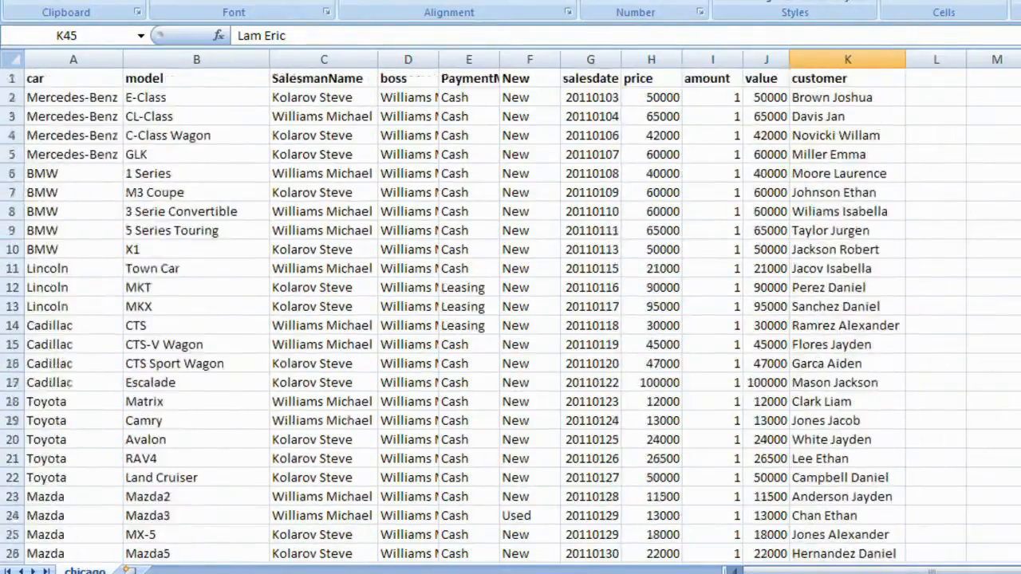
double_click(439, 59)
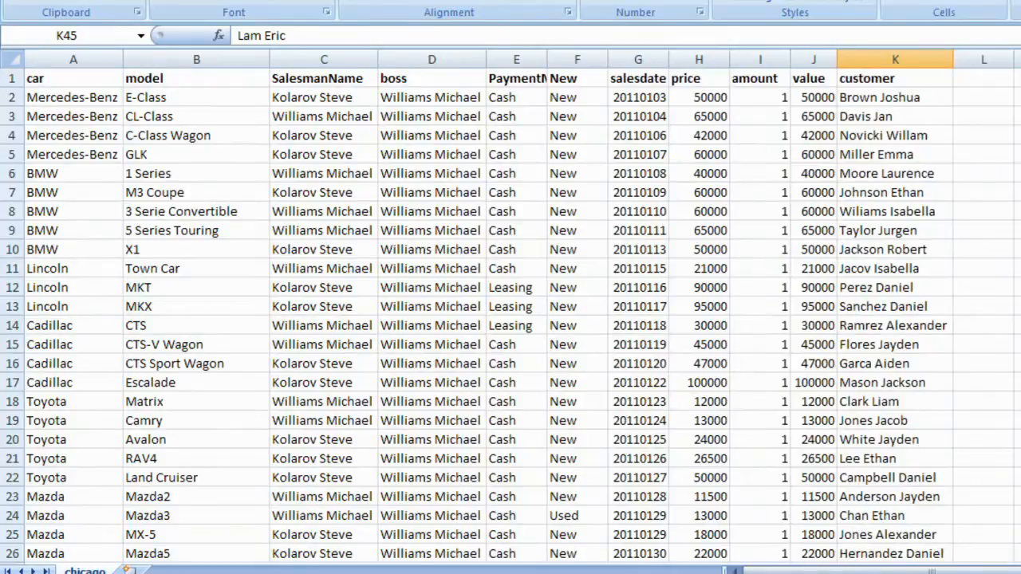
left_click_drag(1013, 217, 1011, 160)
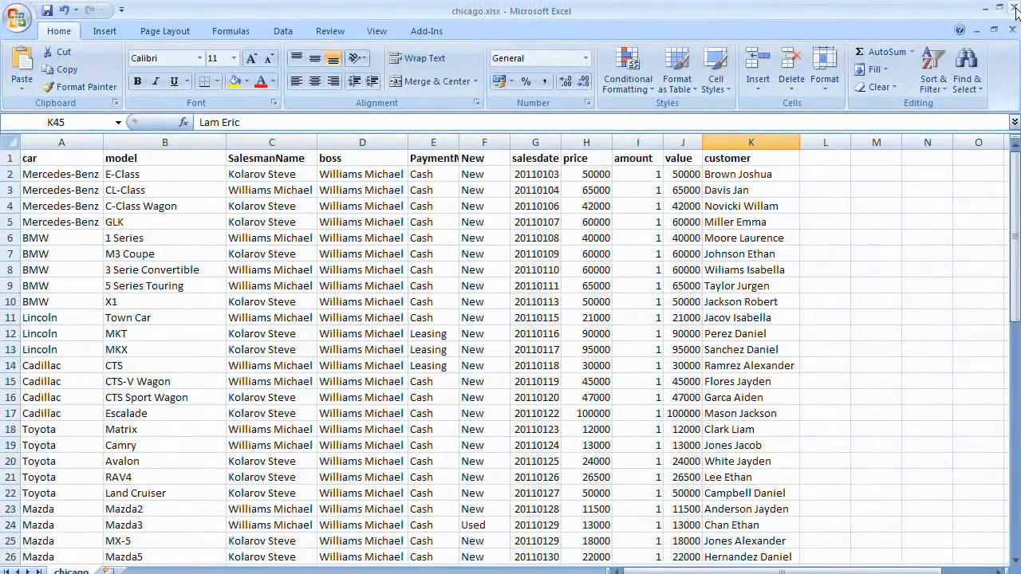
Step: Close the chicago workbook, saving its changes
left_click(1011, 7)
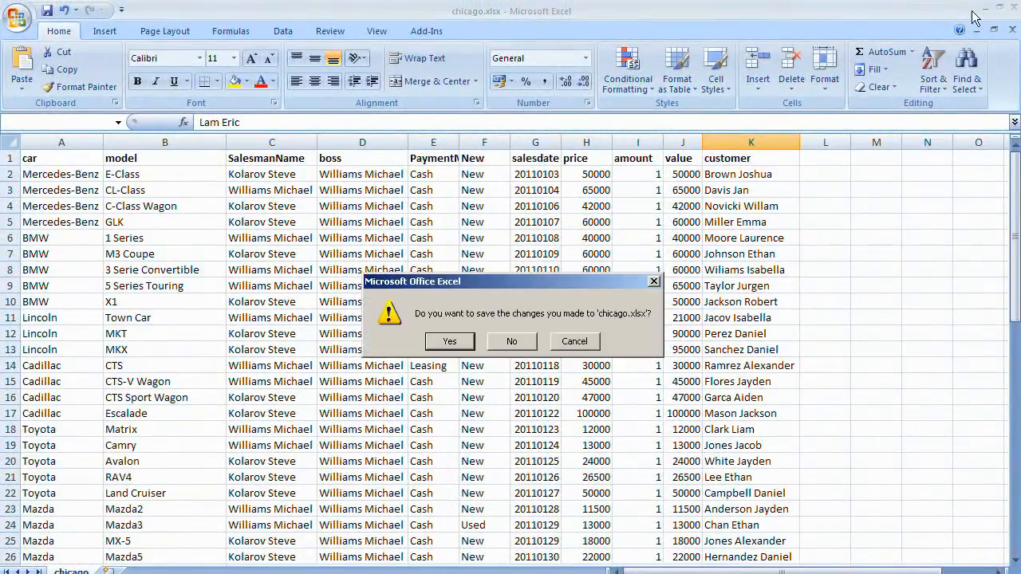
left_click(449, 341)
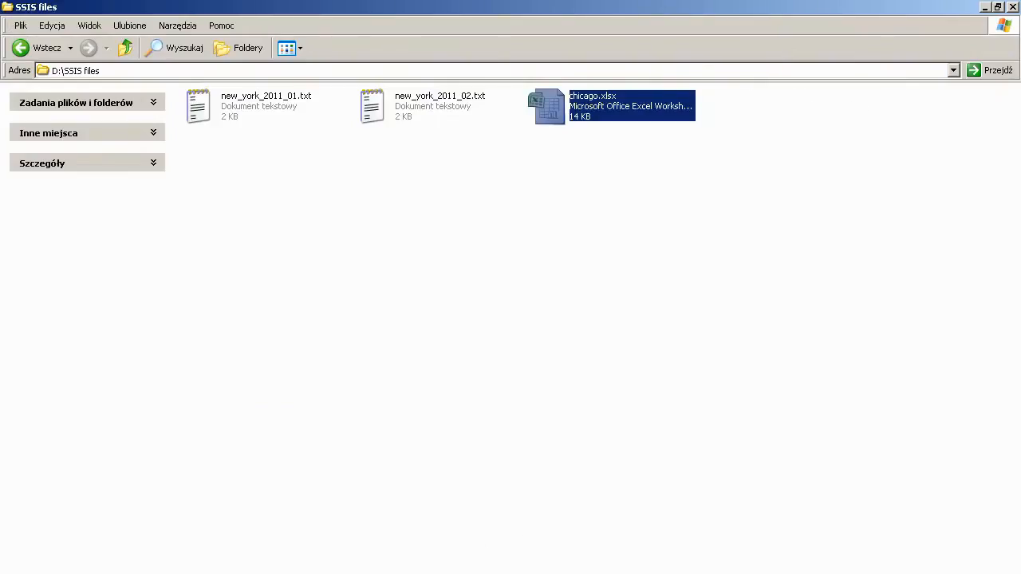
key("alt+Tab")
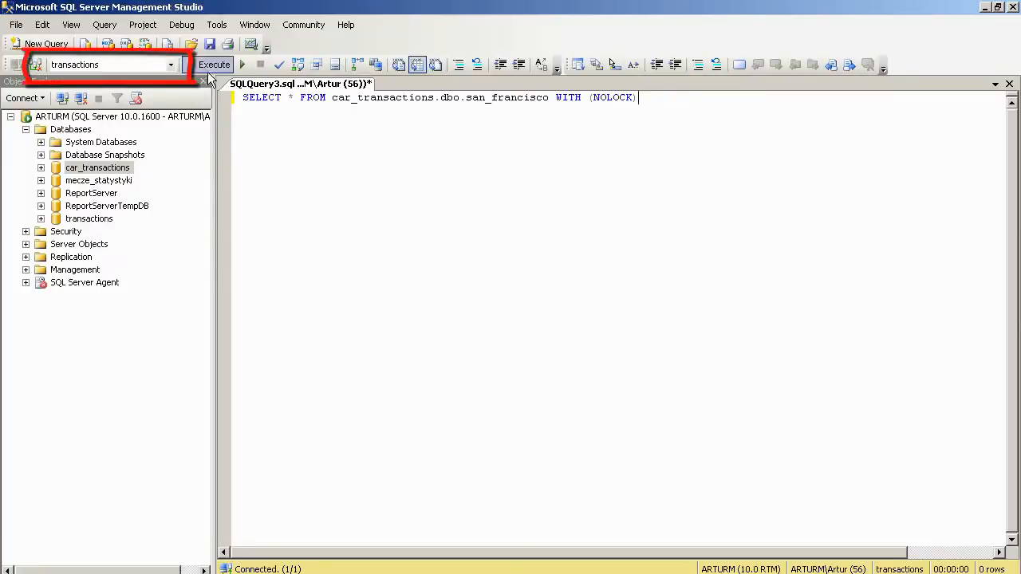
Step: Execute SELECT * FROM car_transactions.dbo.san_francisco and scroll through the 27 returned rows
left_click(207, 69)
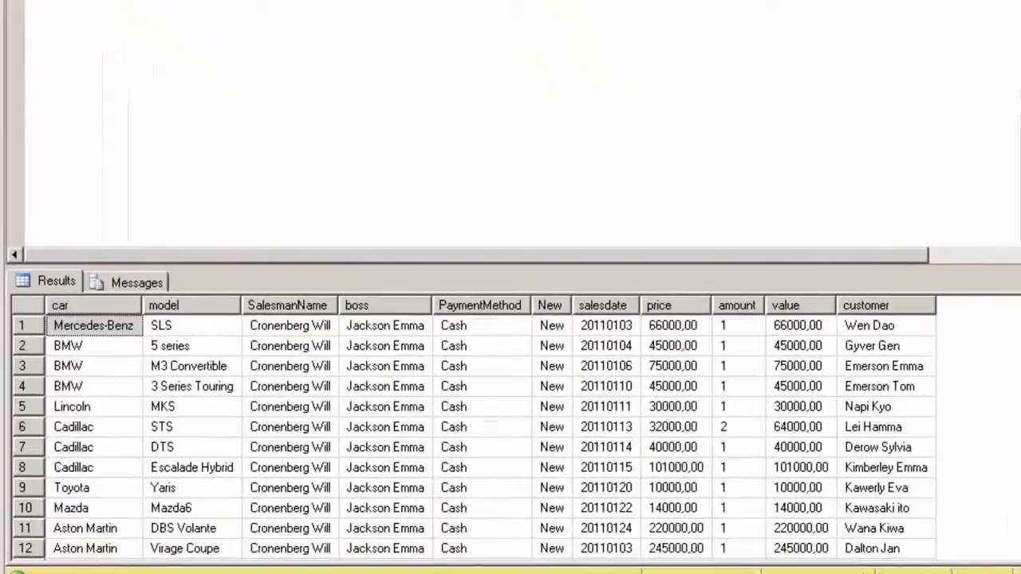
scroll(1015, 441, "down", 4)
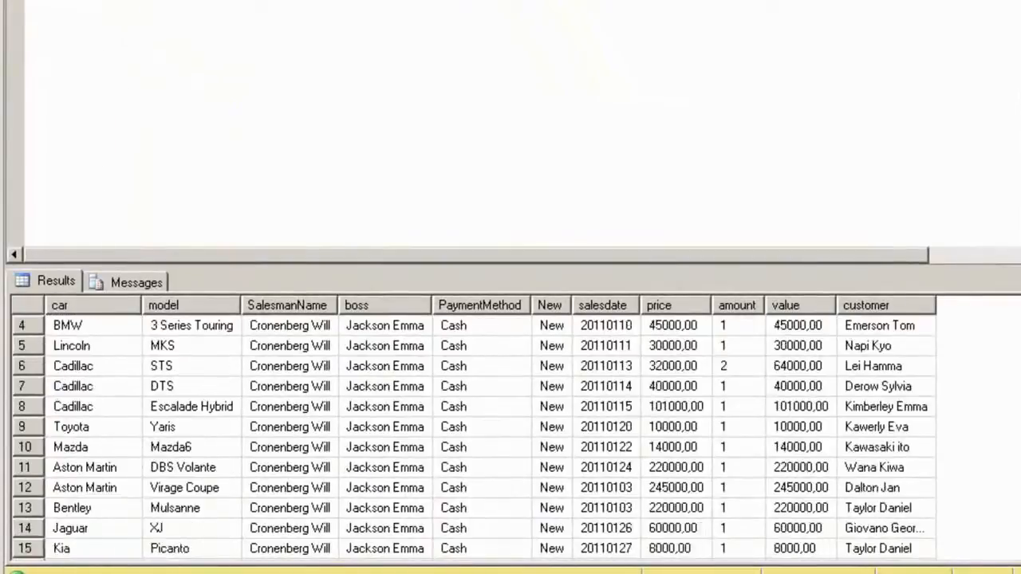
scroll(473, 437, "down", 2)
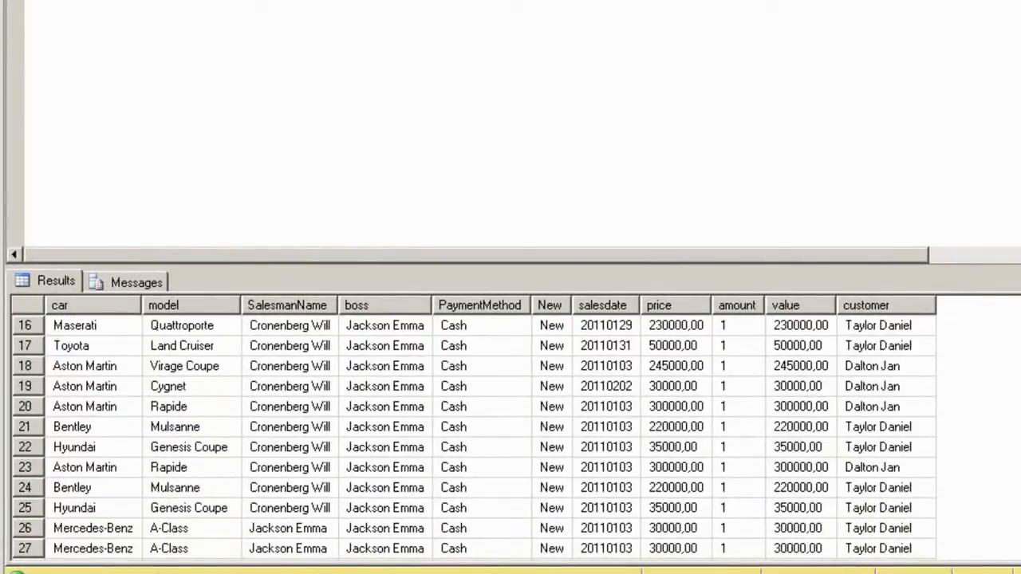
scroll(473, 437, "up", 5)
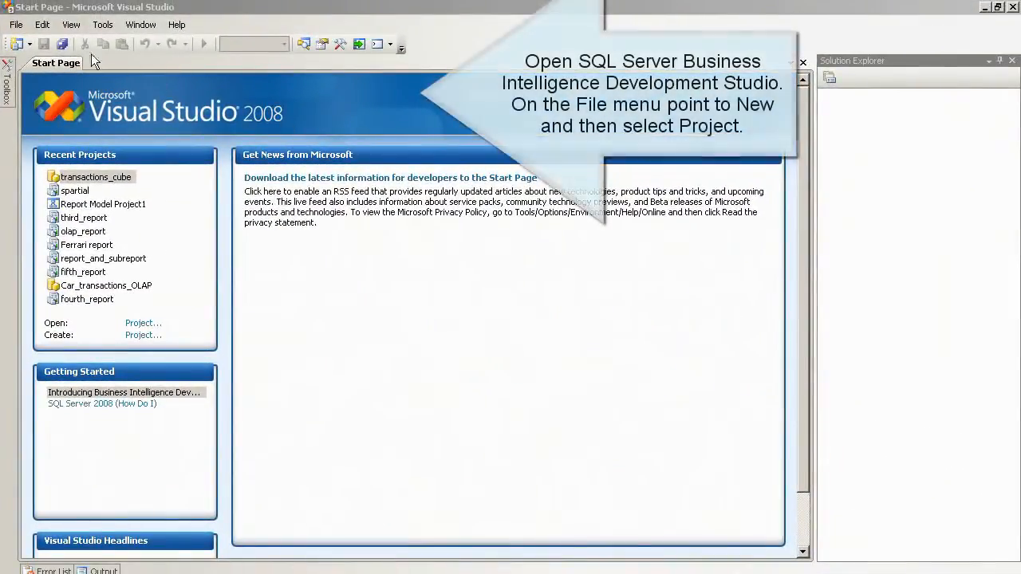
Step: Create a new Integration Services Project named 'ETL transactions' from File > New > Project
left_click(16, 26)
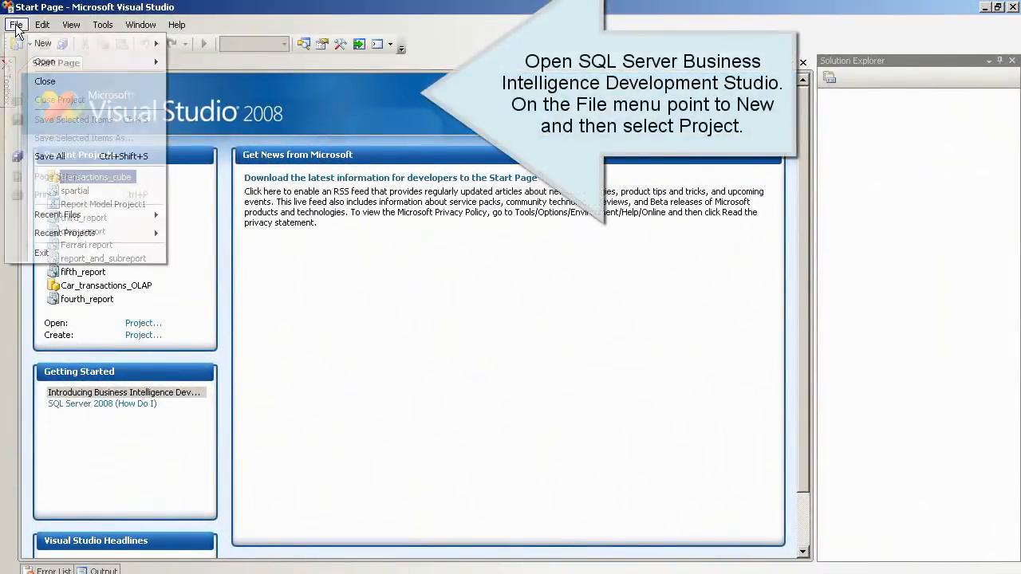
mouse_move(66, 42)
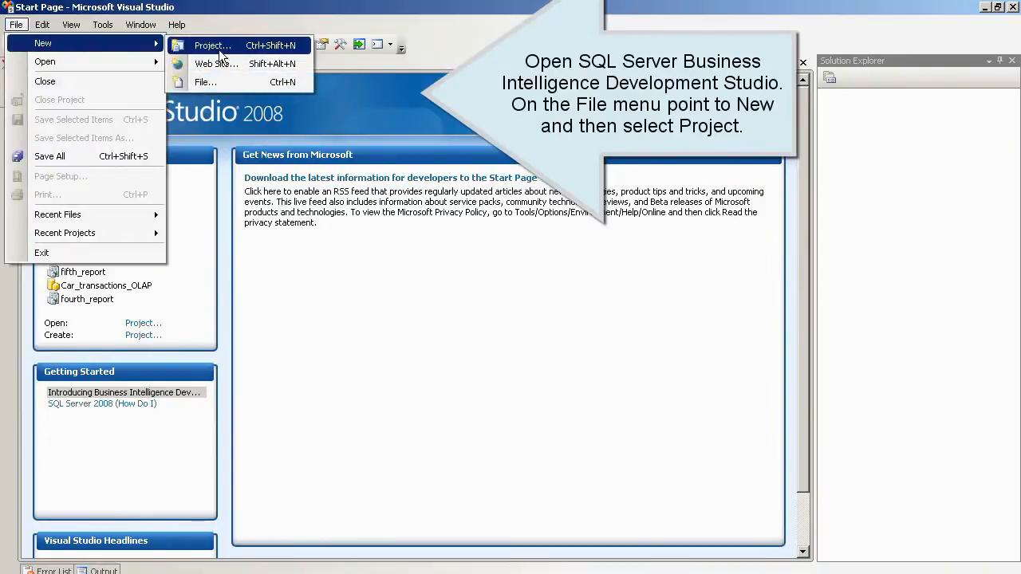
left_click(222, 45)
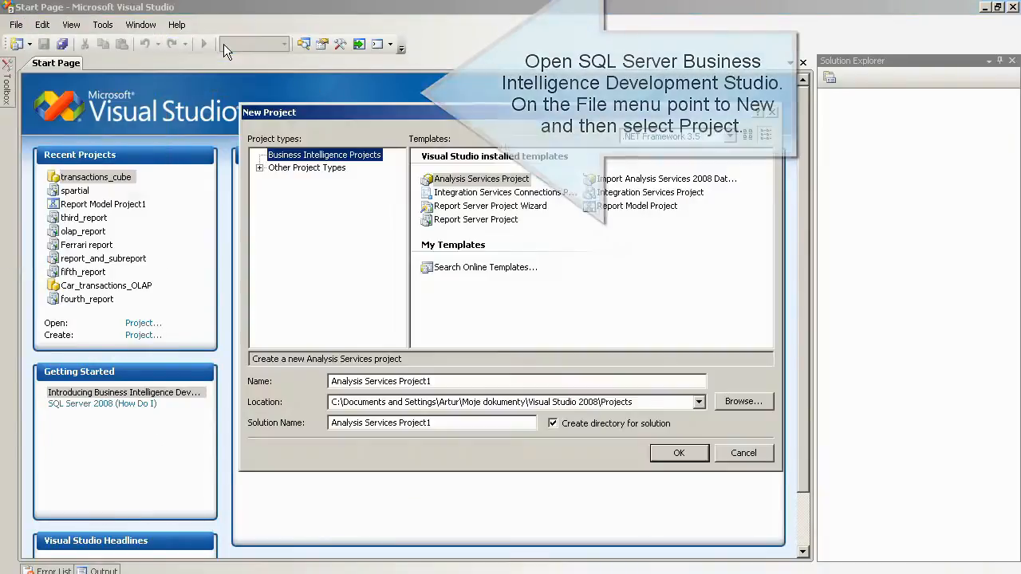
left_click(682, 193)
left_click_drag(451, 384, 310, 393)
type("ET")
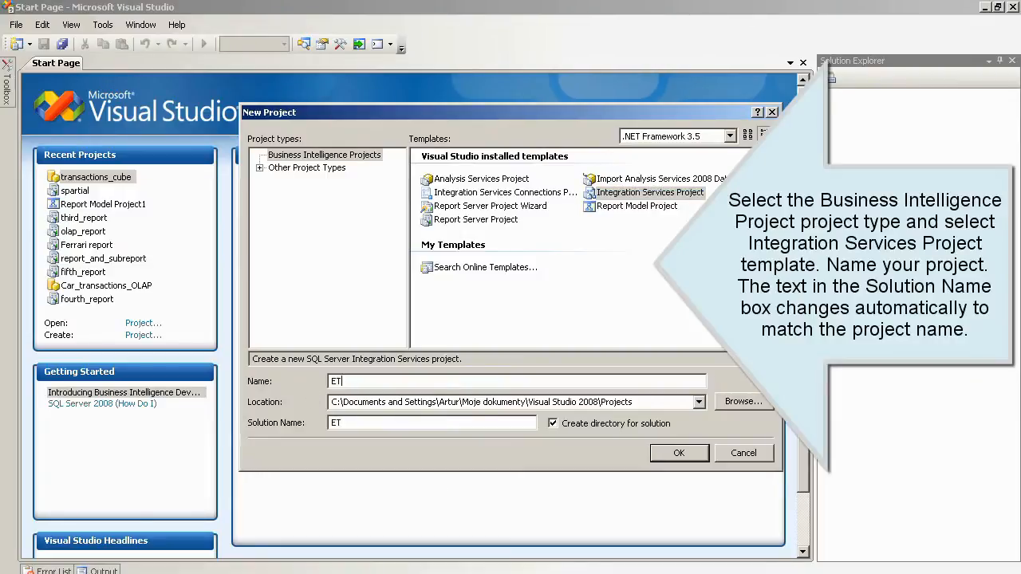
type("L transactions")
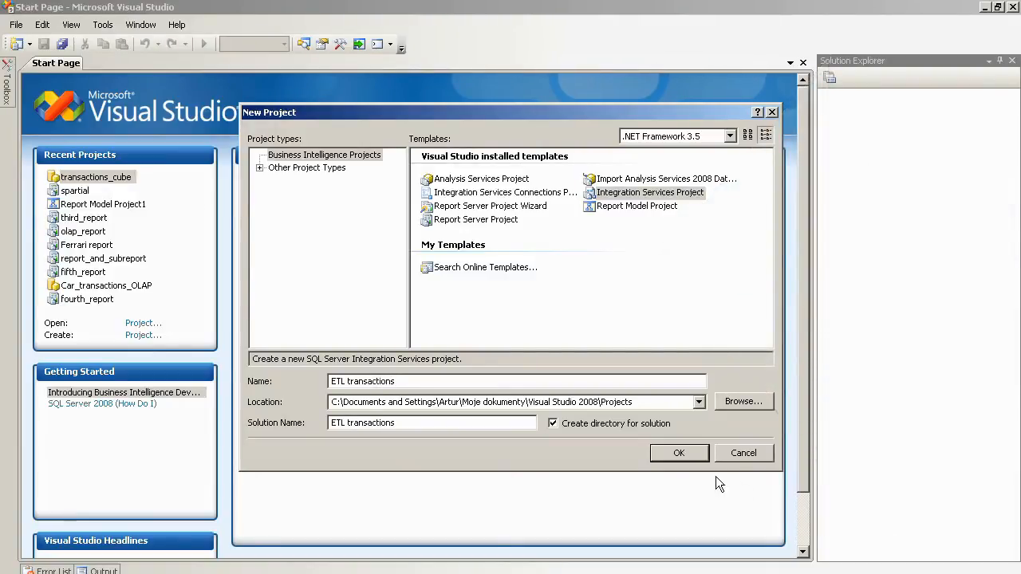
left_click(685, 451)
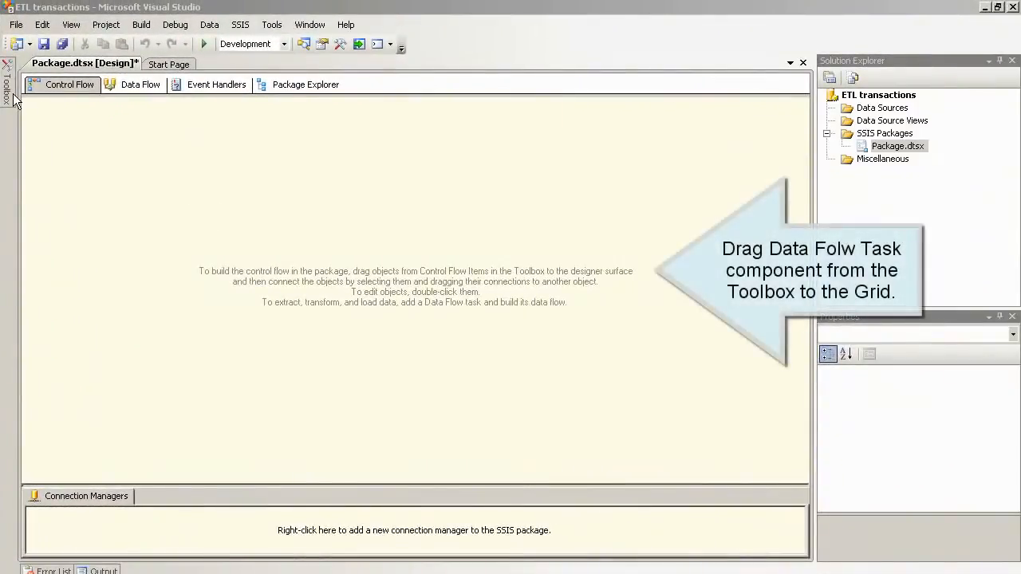
Step: Place a Data Flow Task on the control flow and rename it 'Import san francisco data'
mouse_move(9, 96)
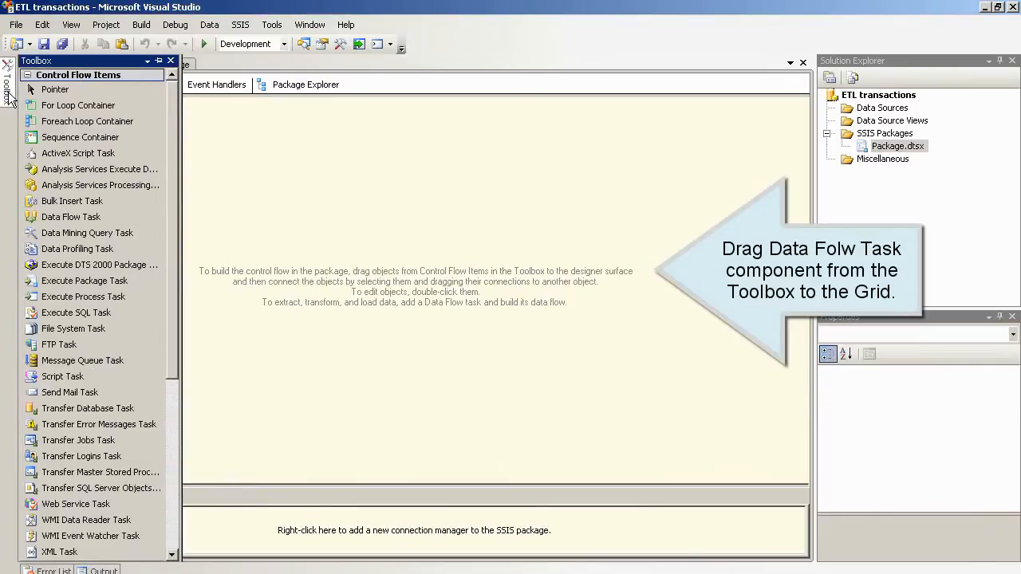
left_click_drag(55, 215, 435, 201)
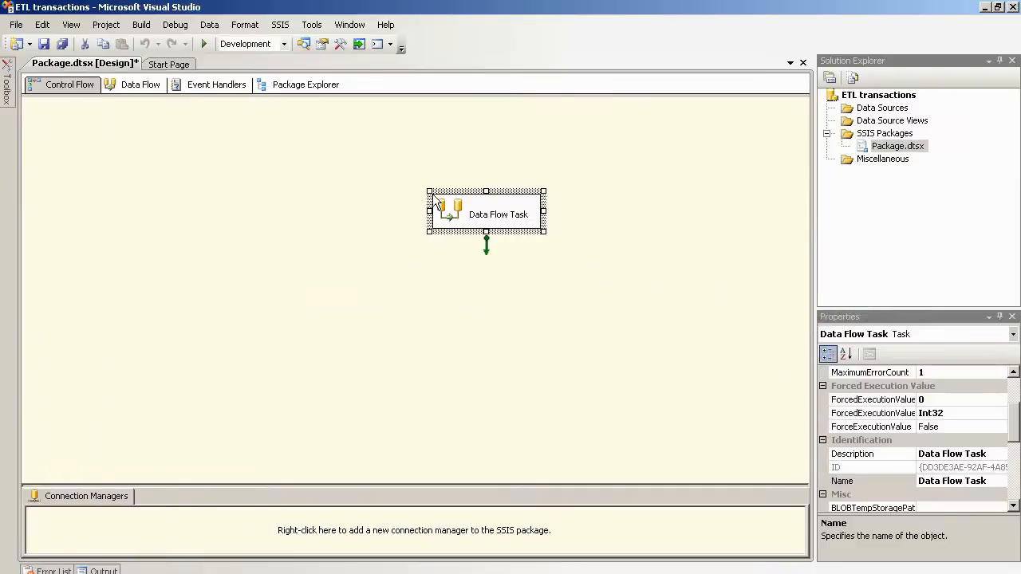
left_click(502, 215)
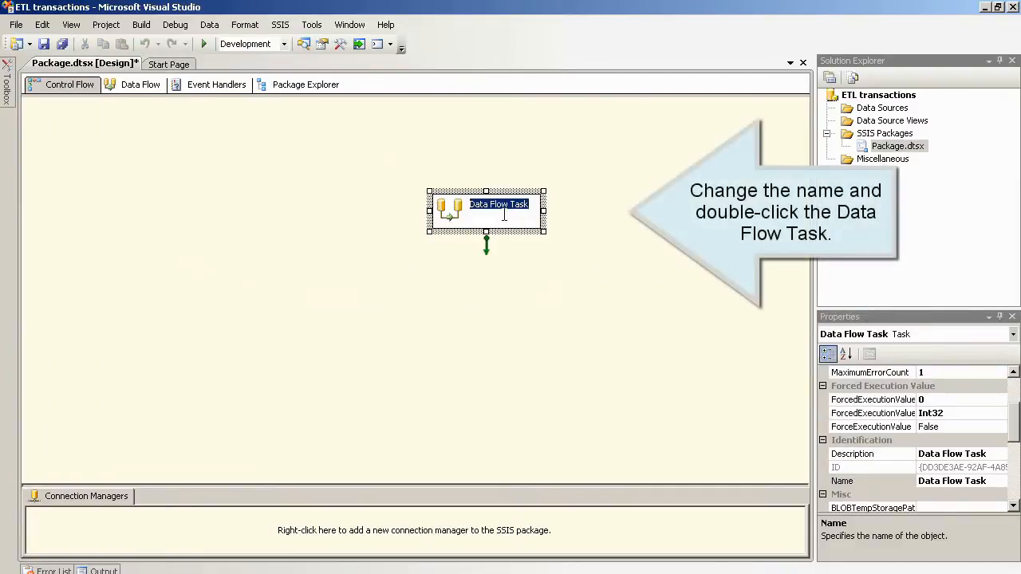
type("Import san f")
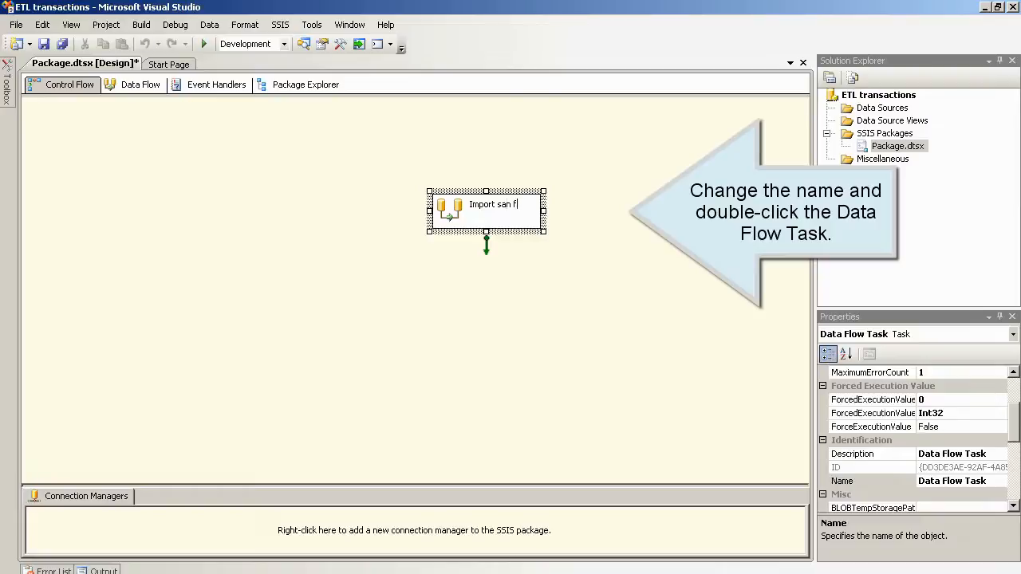
type("rancisco data")
left_click(590, 234)
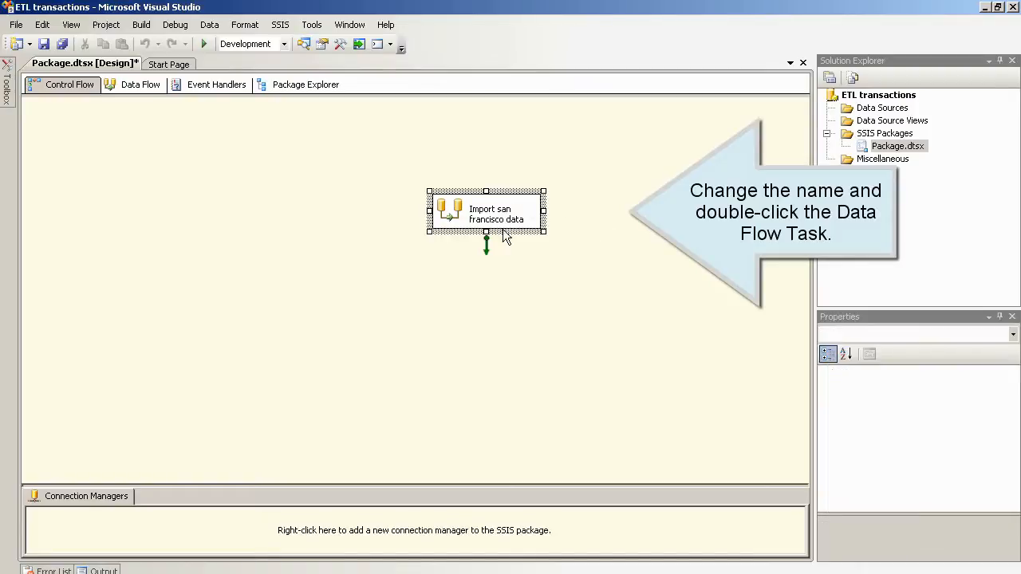
Step: Inside the Import san francisco data task, add an OLE DB Source and open its editor
double_click(454, 210)
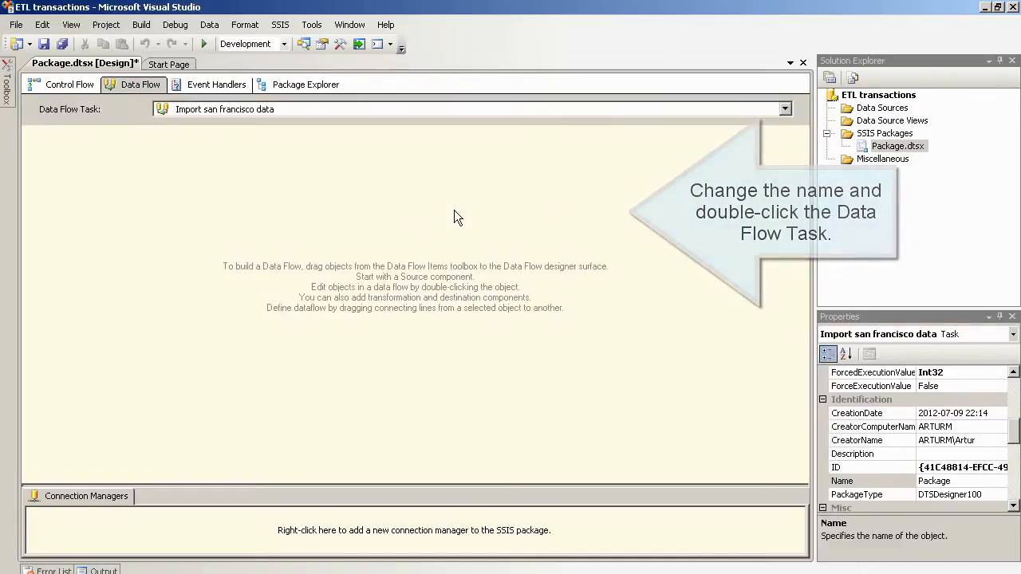
mouse_move(8, 93)
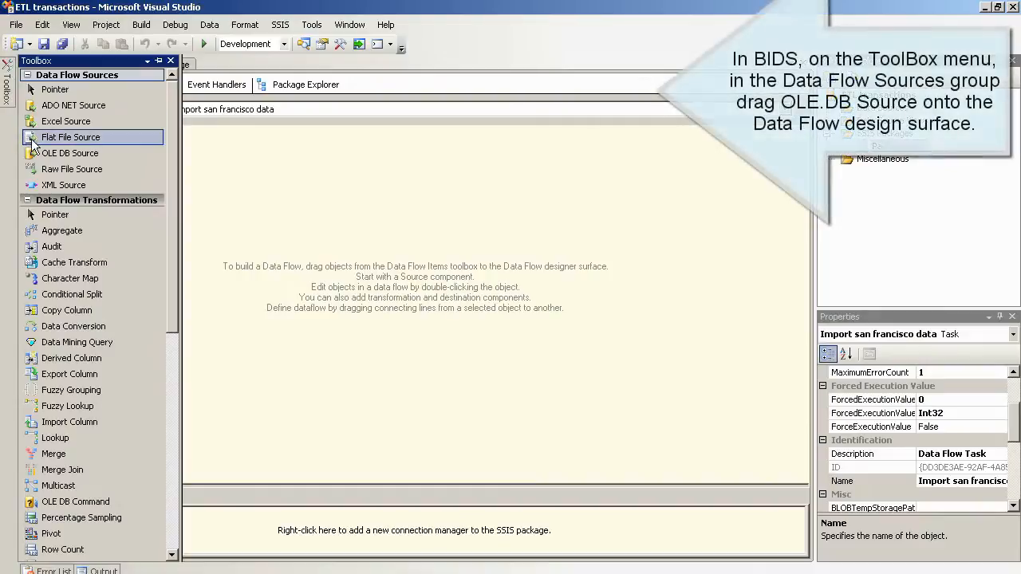
left_click_drag(71, 153, 392, 183)
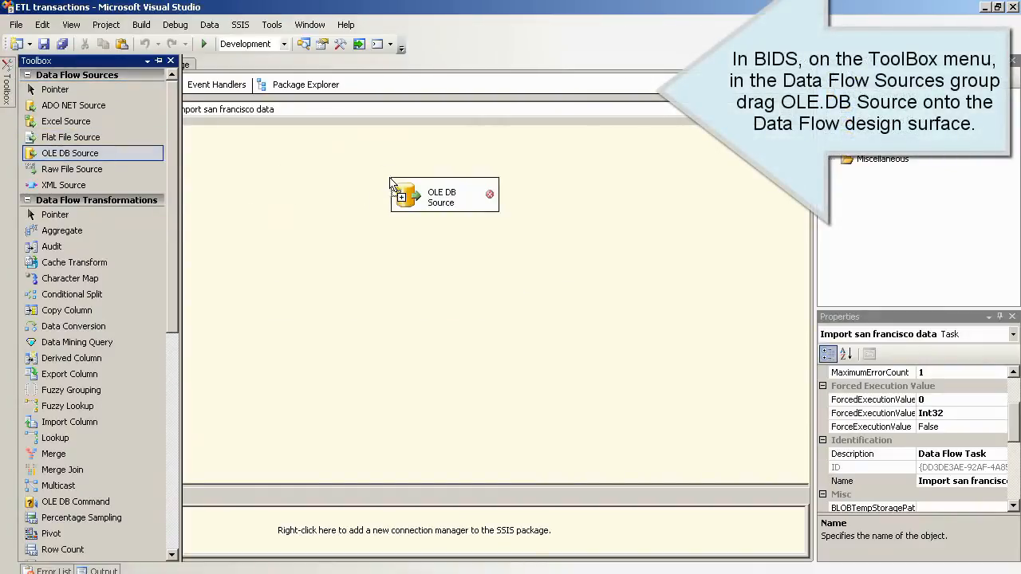
double_click(414, 194)
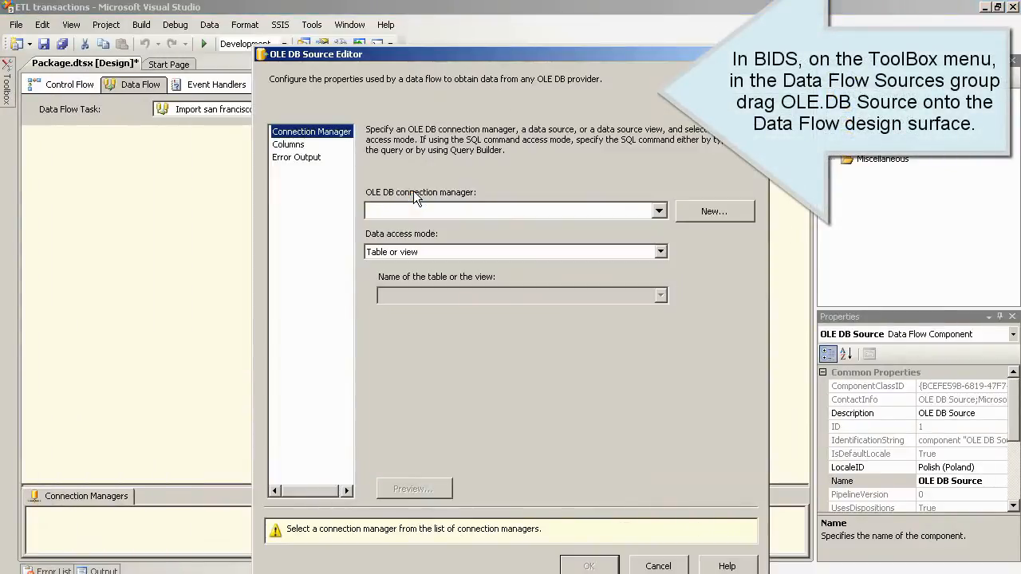
Step: Start a new connection using Microsoft OLE DB Provider for SQL Server with server localhost
left_click(713, 211)
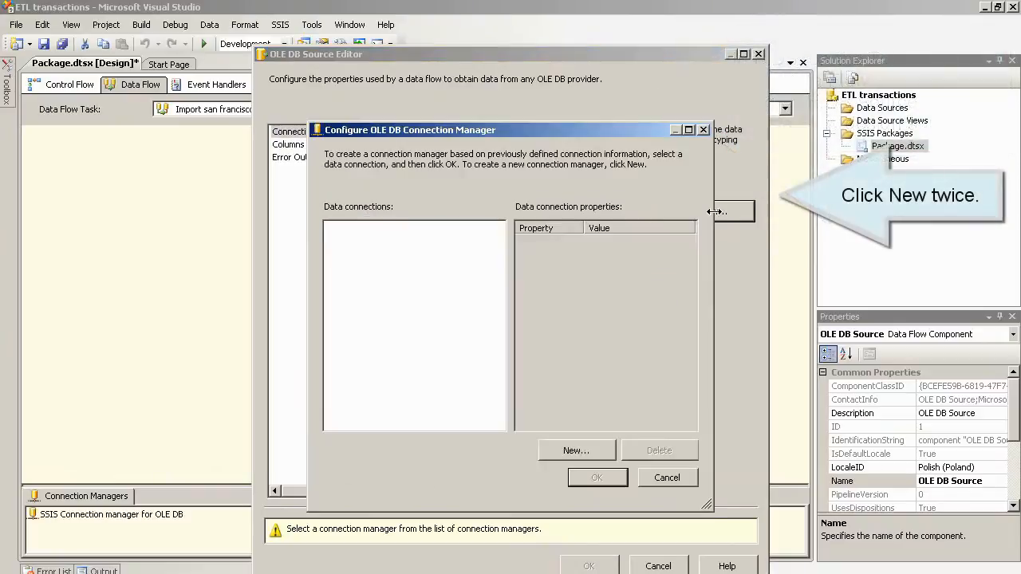
left_click(566, 449)
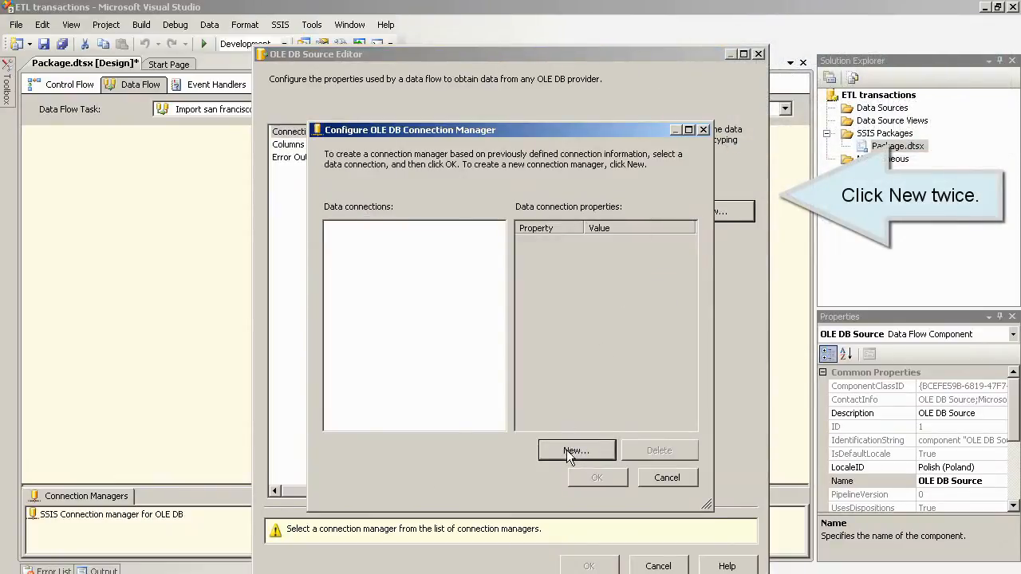
left_click(566, 449)
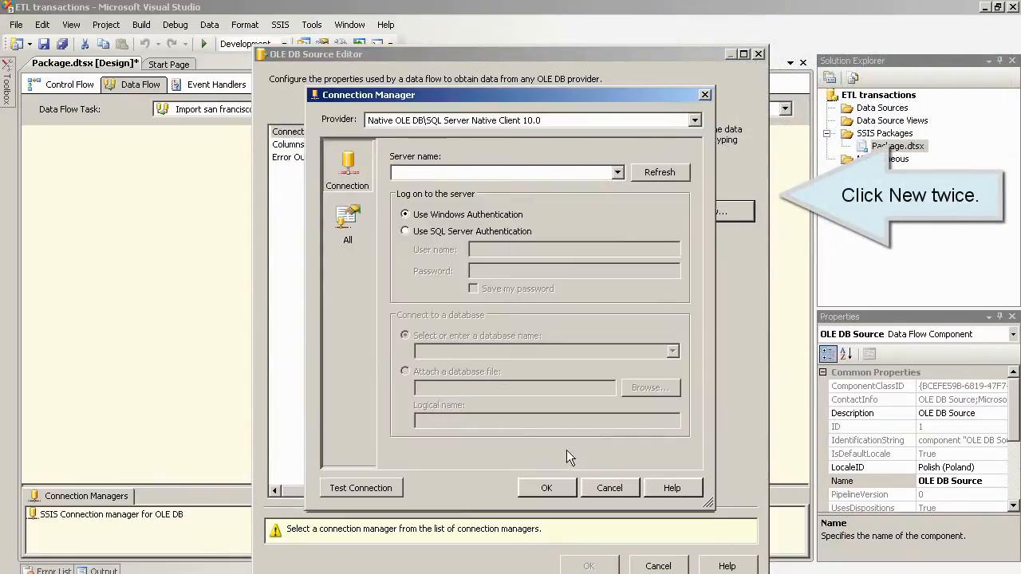
left_click(678, 125)
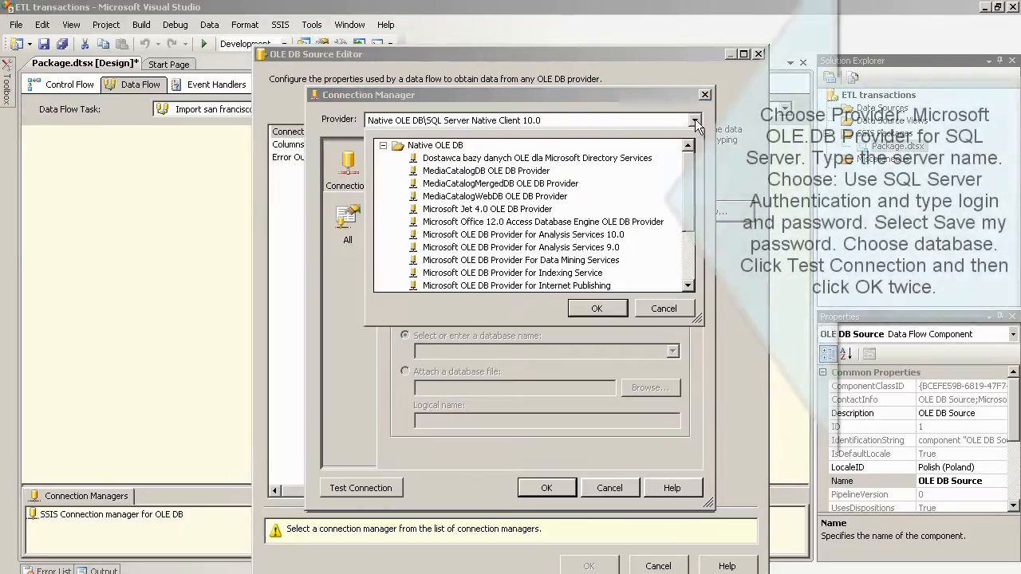
scroll(531, 215, "down", 1)
scroll(650, 226, "down", 2)
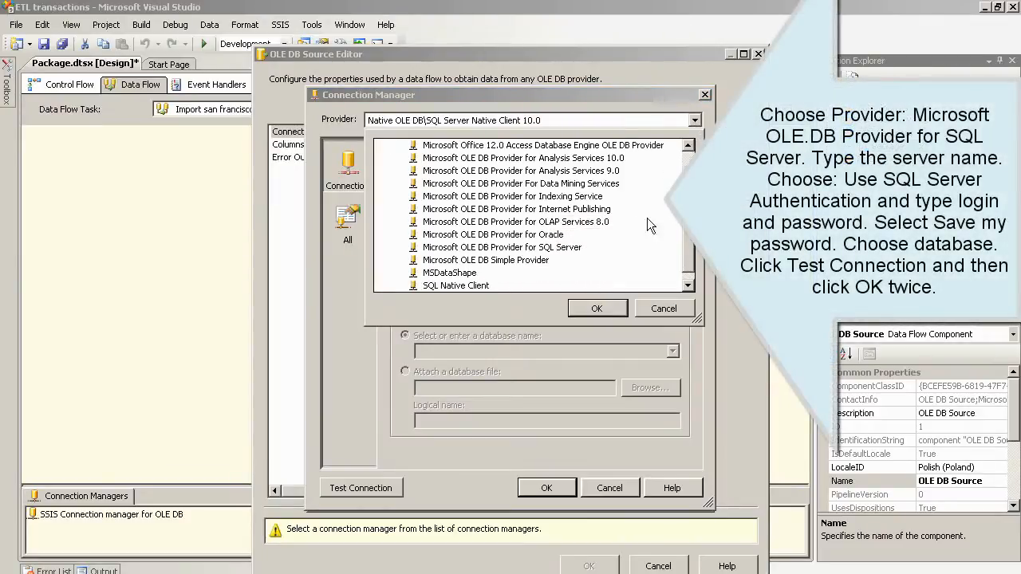
left_click(589, 307)
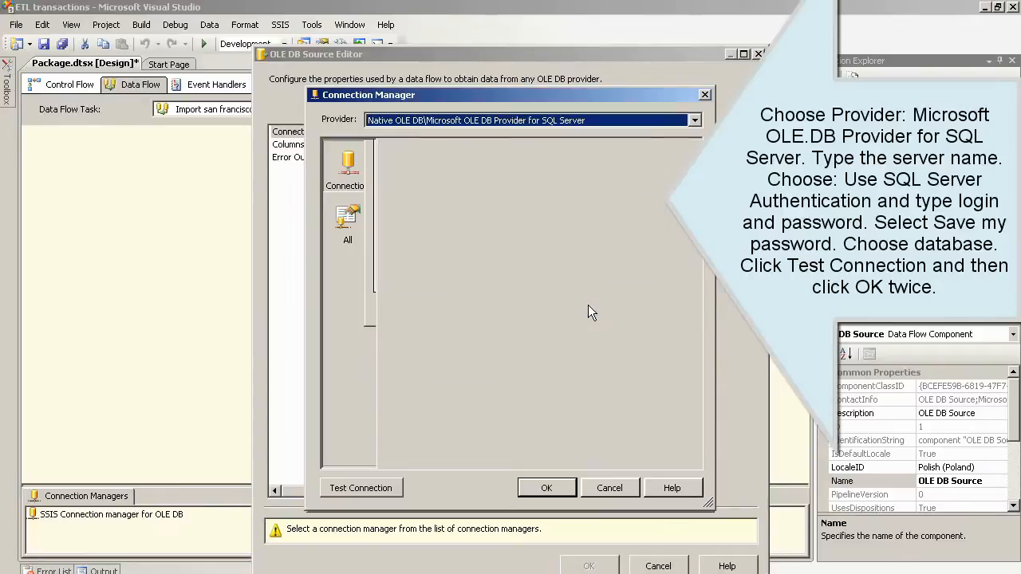
left_click(529, 174)
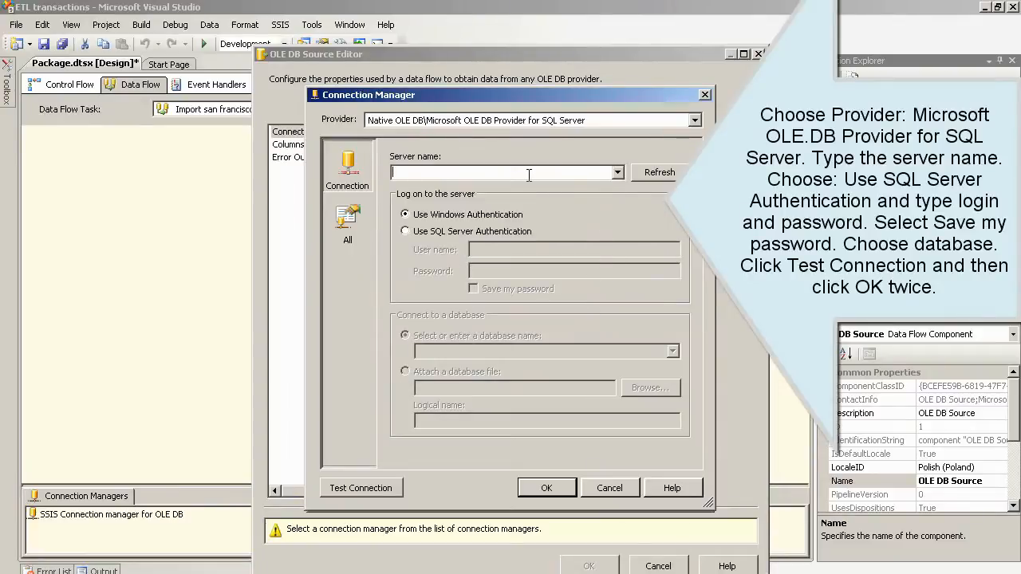
type("lo")
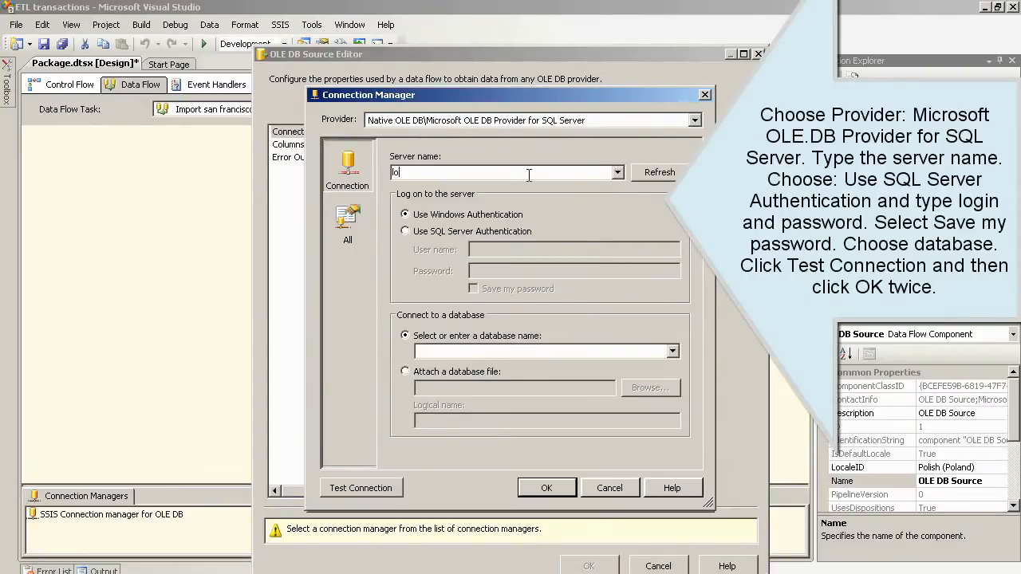
type("calhost")
Step: Use SQL Server authentication with saved login credentials, pick car_transactions, test, and confirm the connection
left_click(440, 231)
left_click(488, 251)
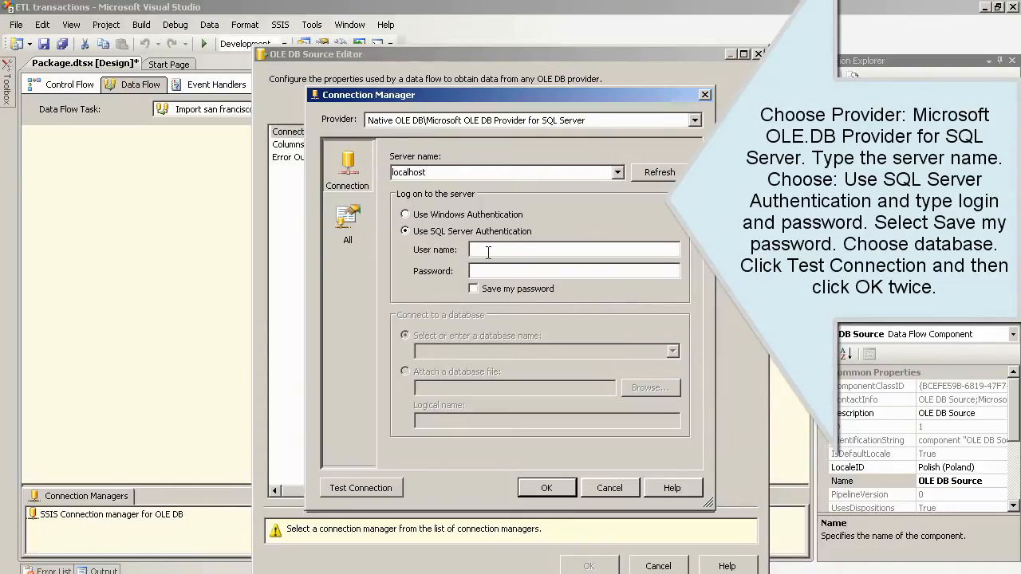
type("cube_user")
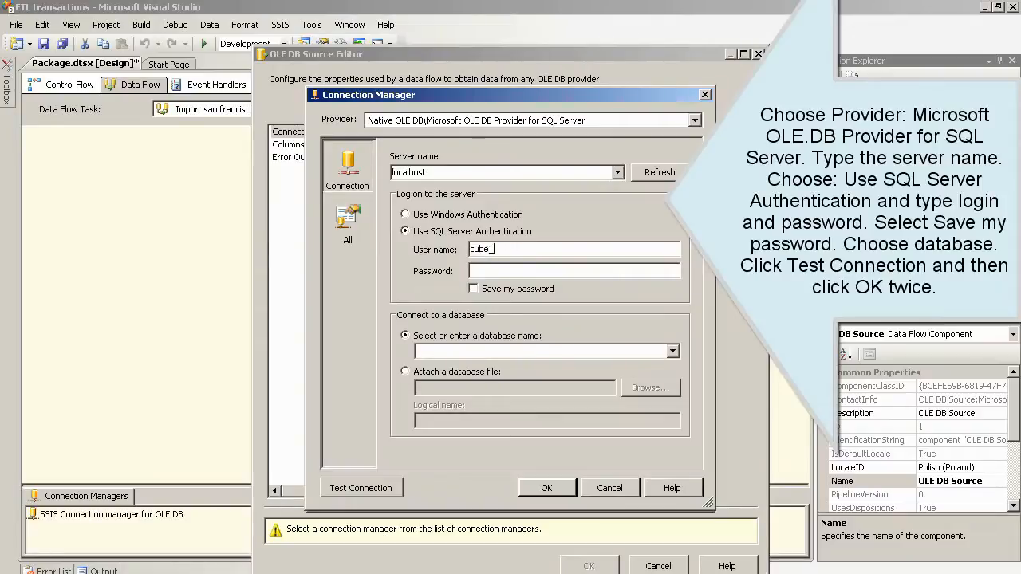
left_click(495, 271)
type("123")
left_click(490, 290)
left_click(673, 352)
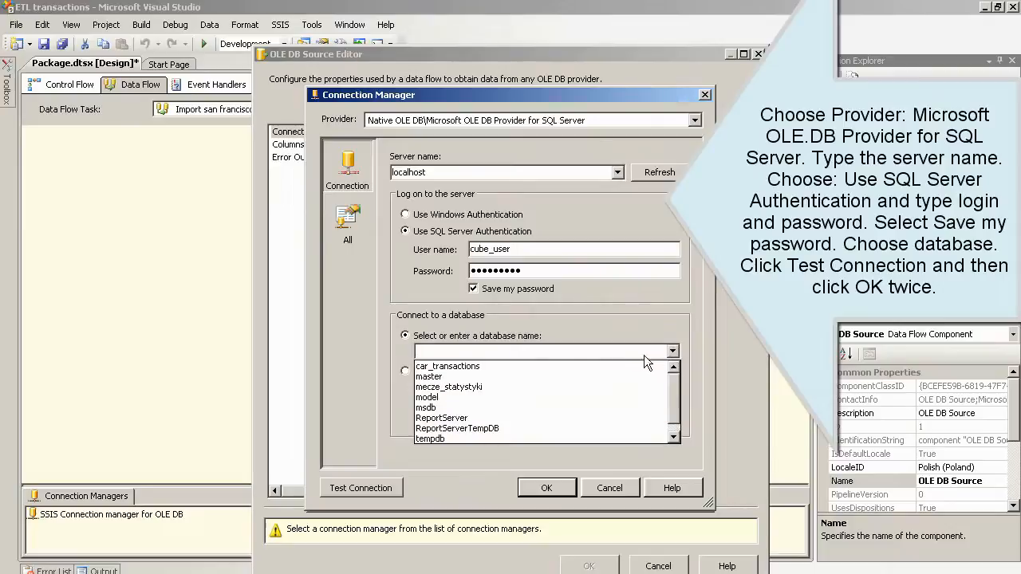
left_click(562, 363)
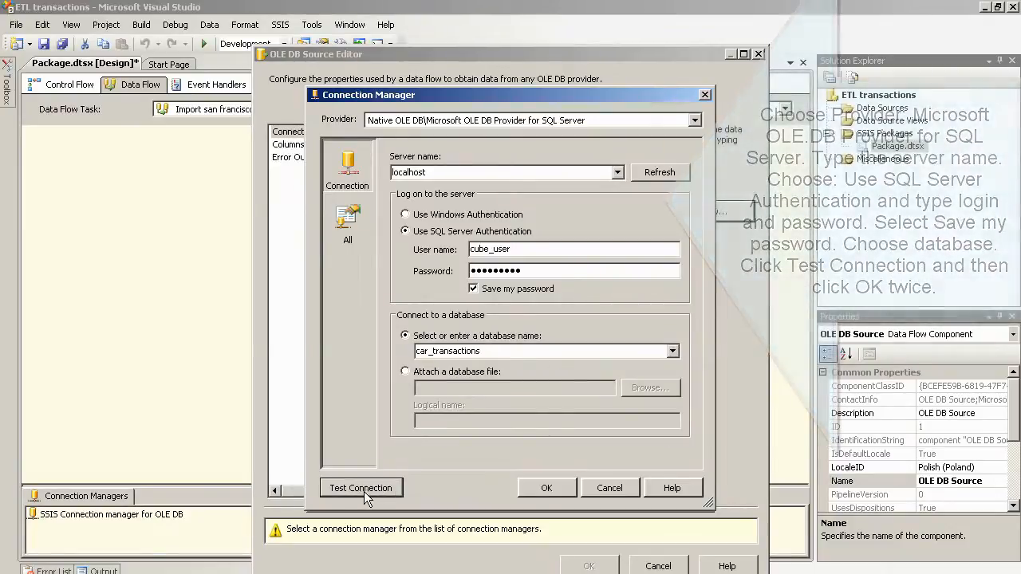
left_click(364, 491)
left_click(708, 322)
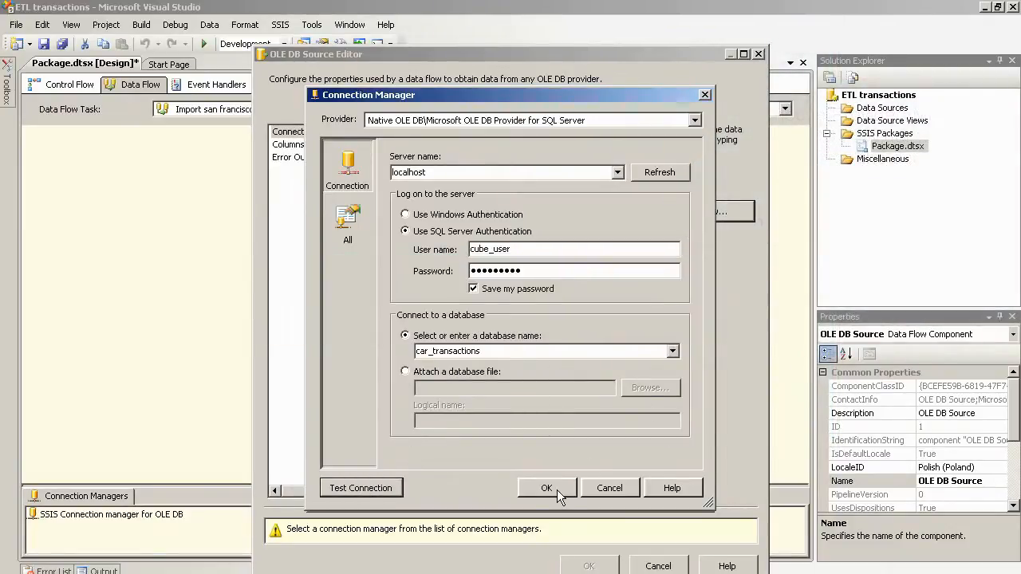
left_click(547, 488)
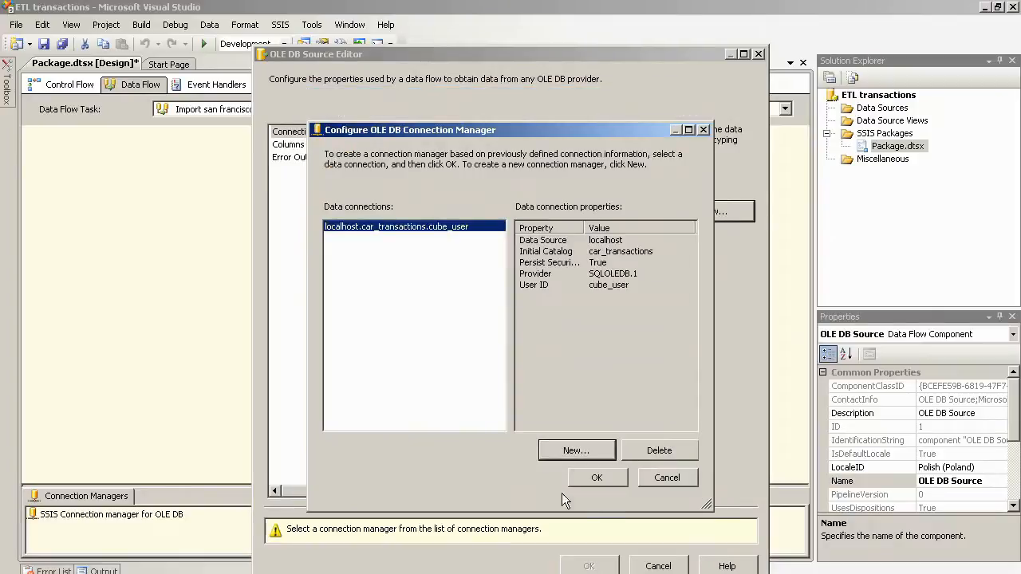
Step: Point the source at the [dbo].[san_francisco] table and rename it 'san francisco source data'
left_click(596, 477)
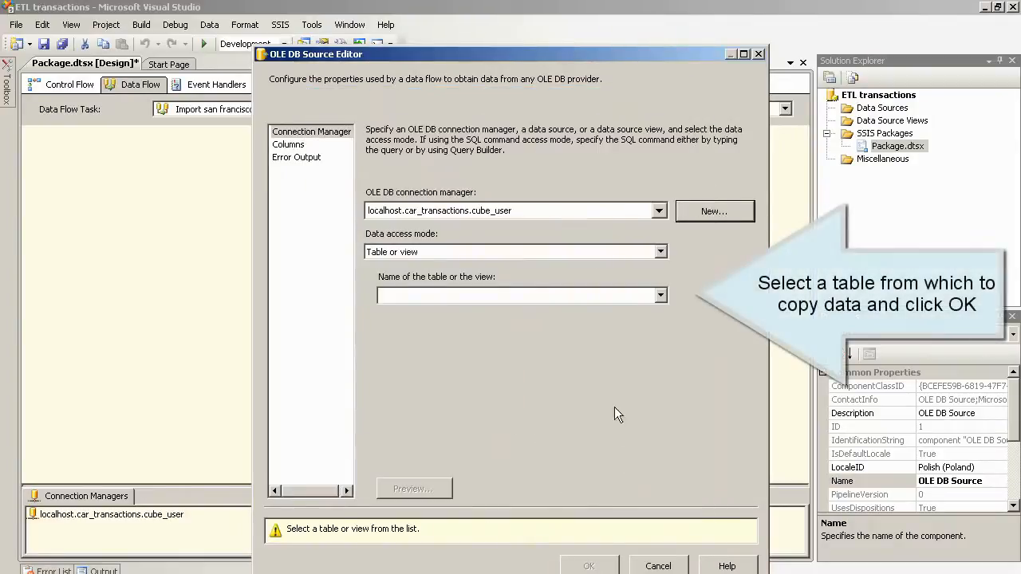
left_click(660, 297)
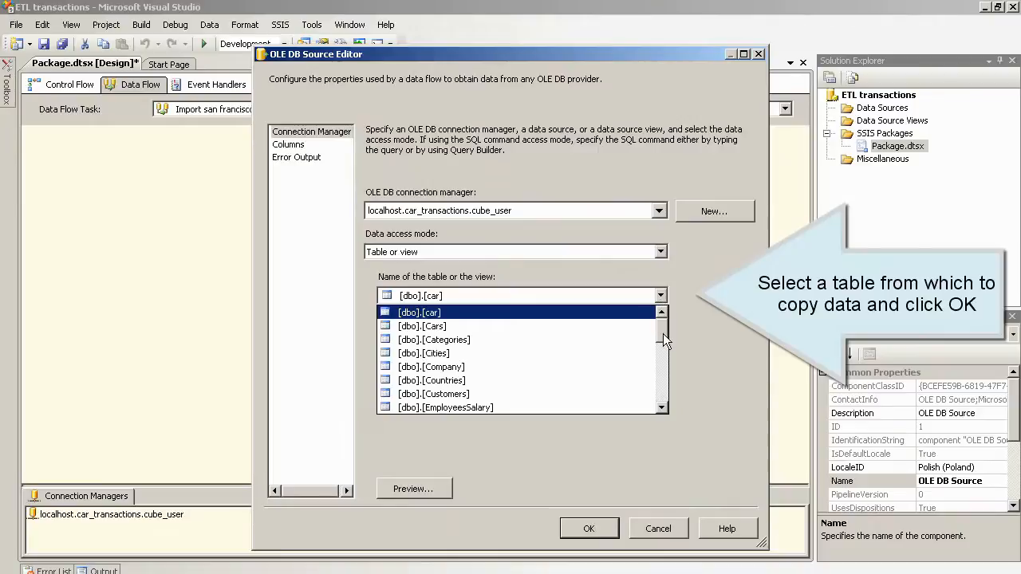
left_click_drag(663, 336, 665, 358)
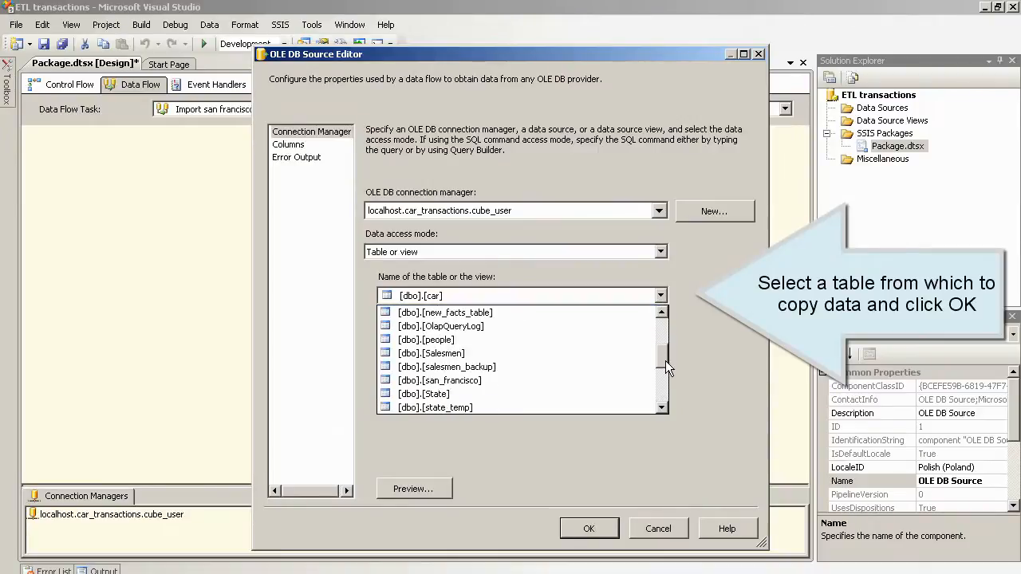
left_click(558, 381)
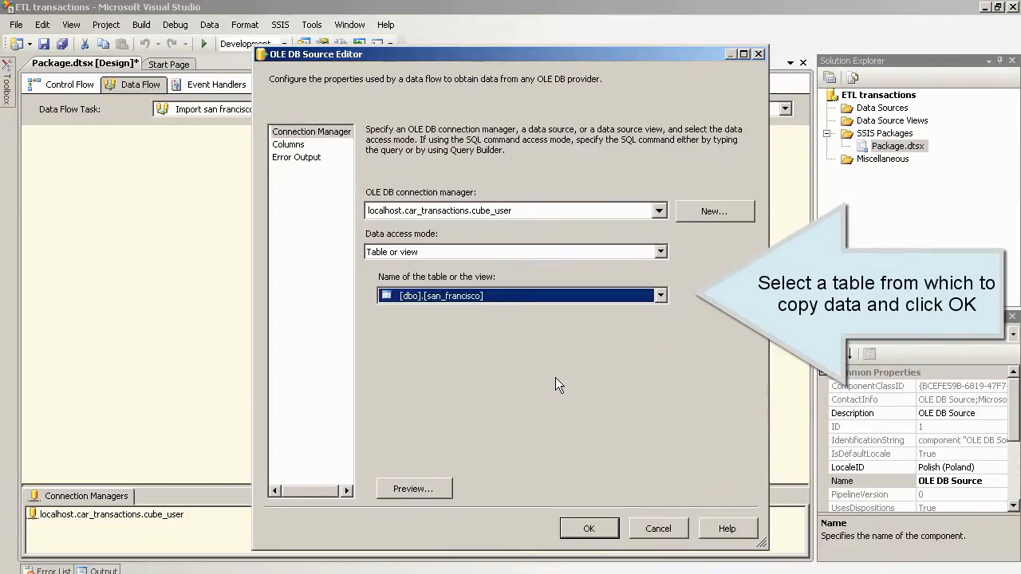
left_click(293, 146)
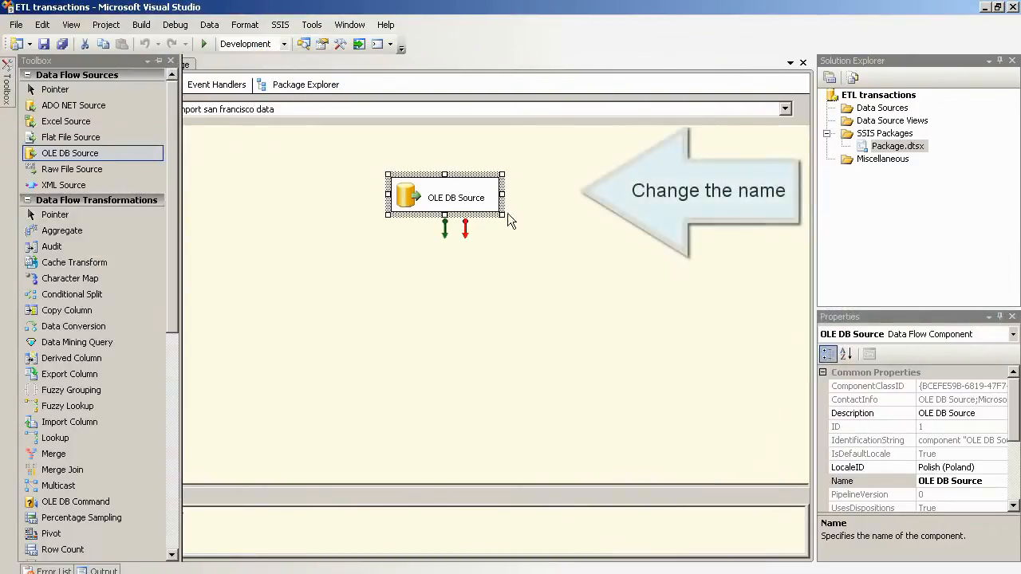
left_click(483, 197)
type("san")
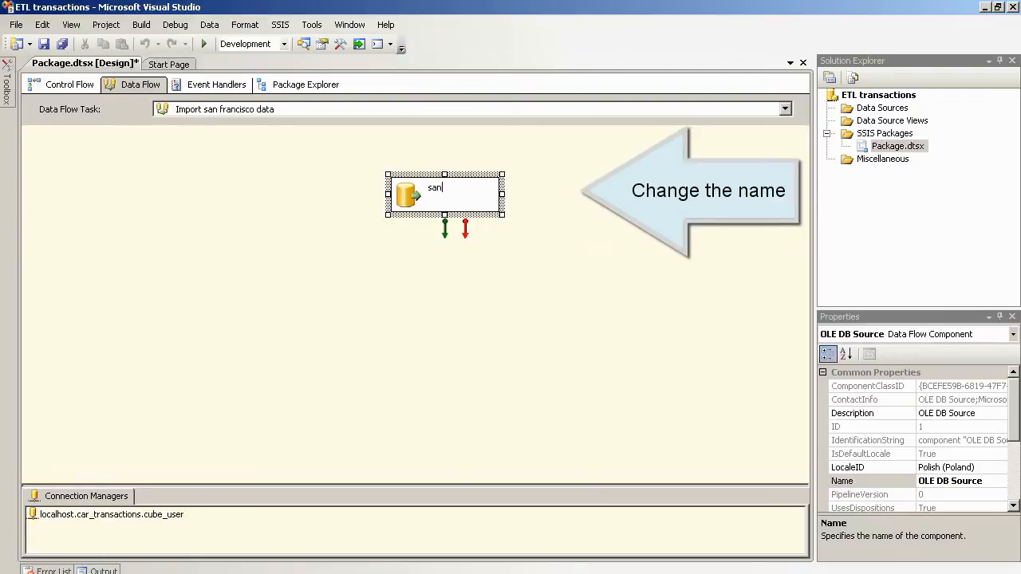
type(" francisco")
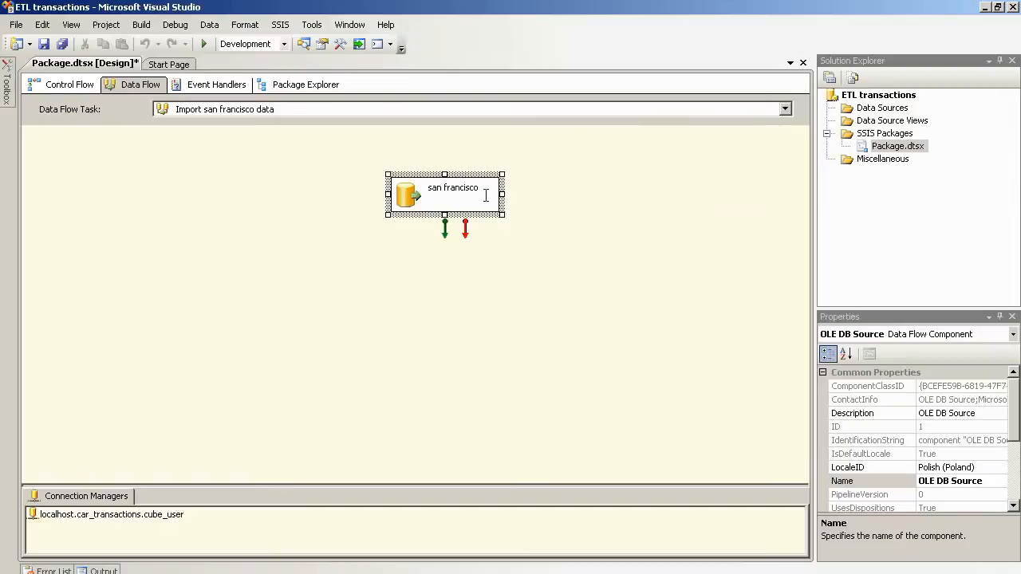
type(" source data")
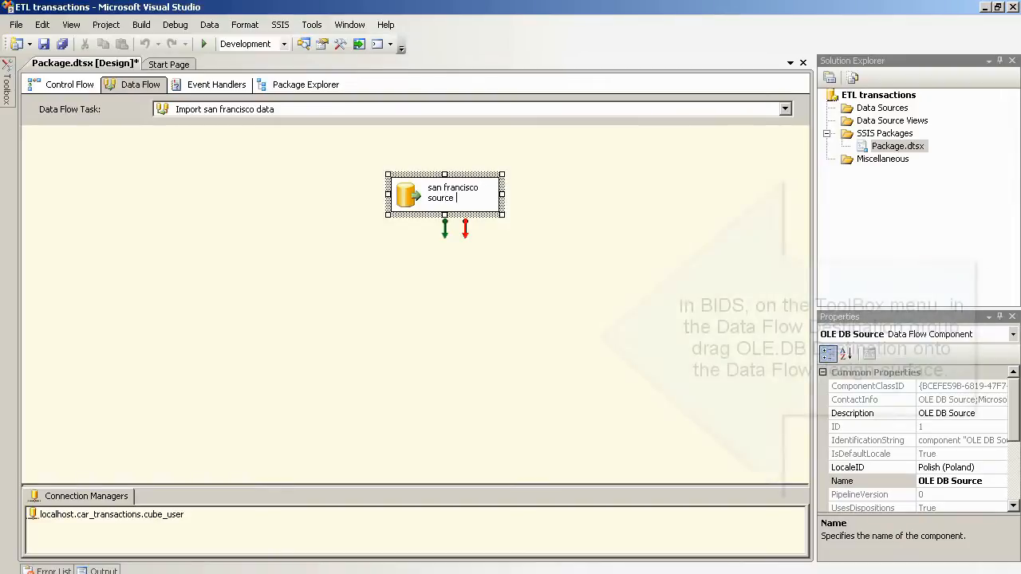
Step: Add an OLE DB Destination below the source and name it 'san francisco data'
left_click(544, 307)
mouse_move(7, 80)
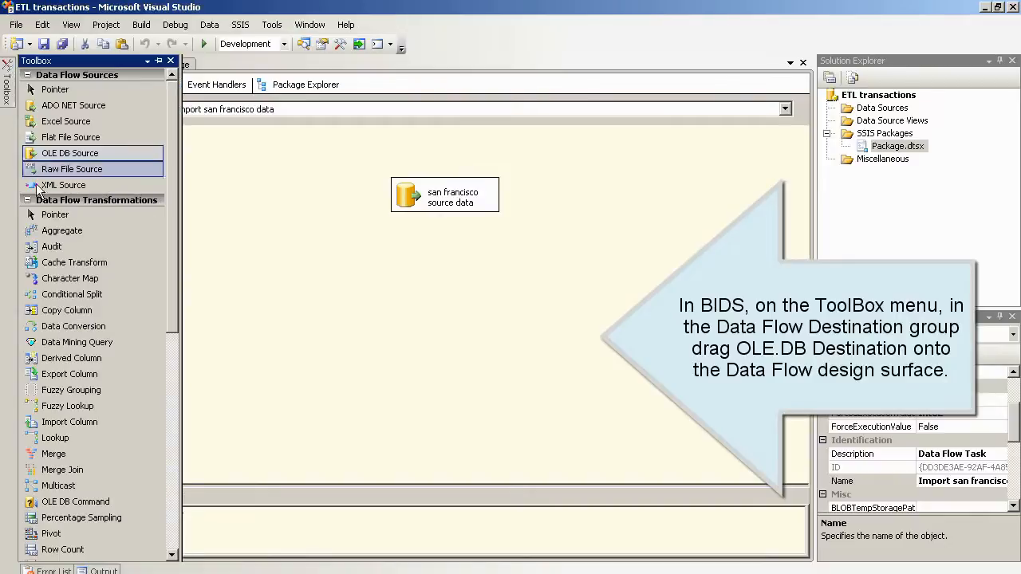
left_click_drag(173, 259, 186, 485)
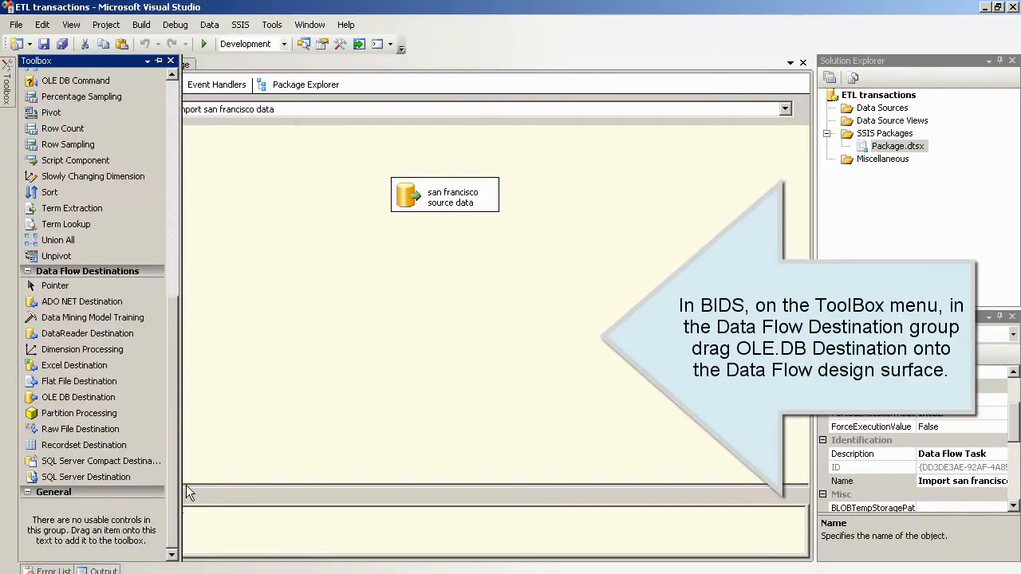
left_click_drag(78, 397, 419, 280)
left_click(444, 276)
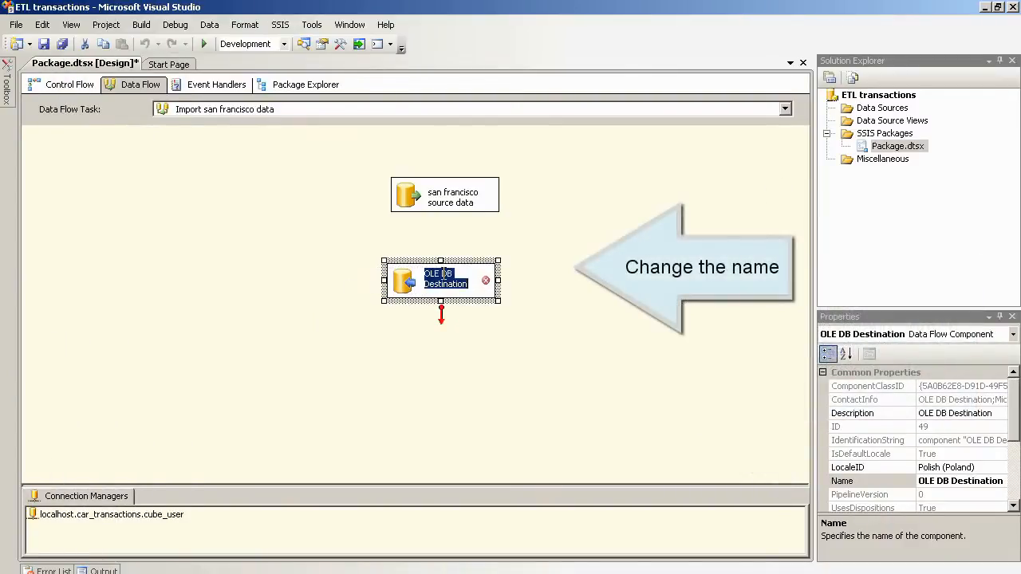
type("s")
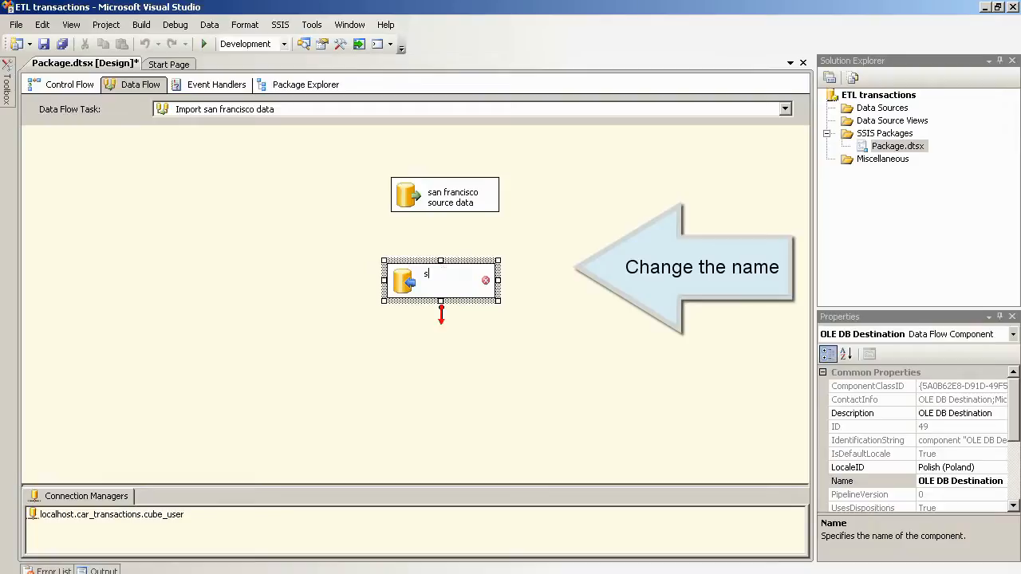
type("an f")
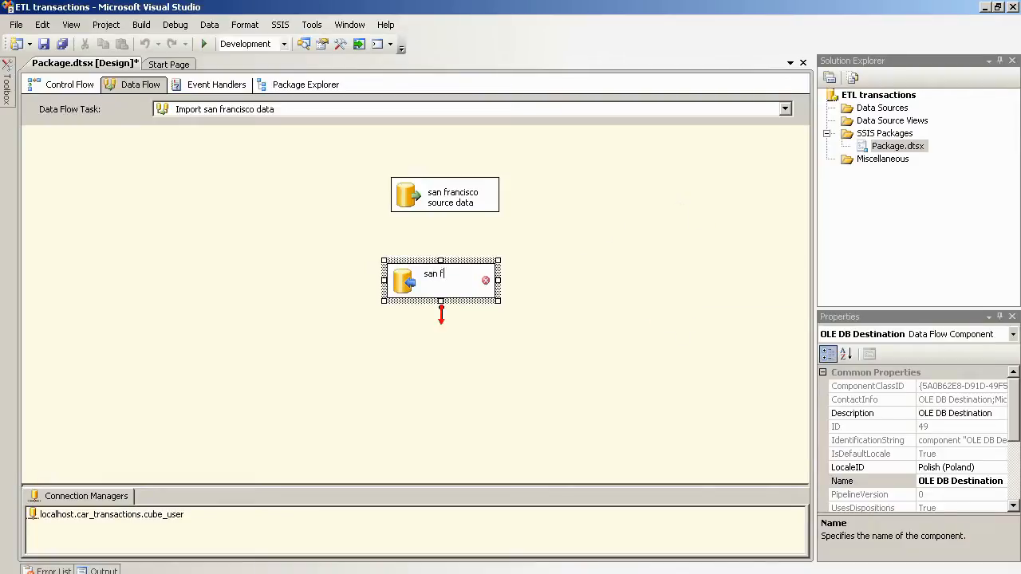
type("ranci")
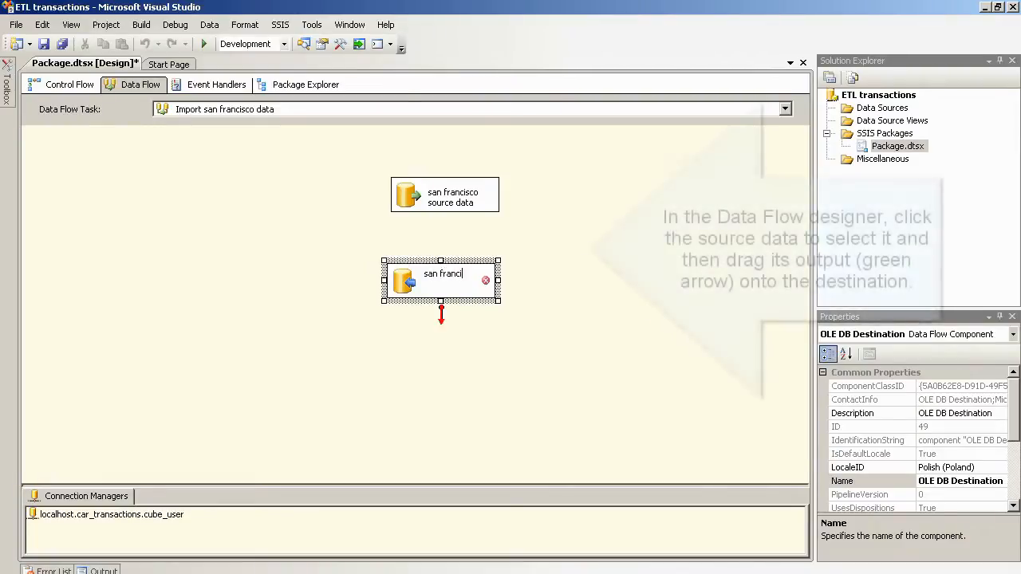
type("sco dat")
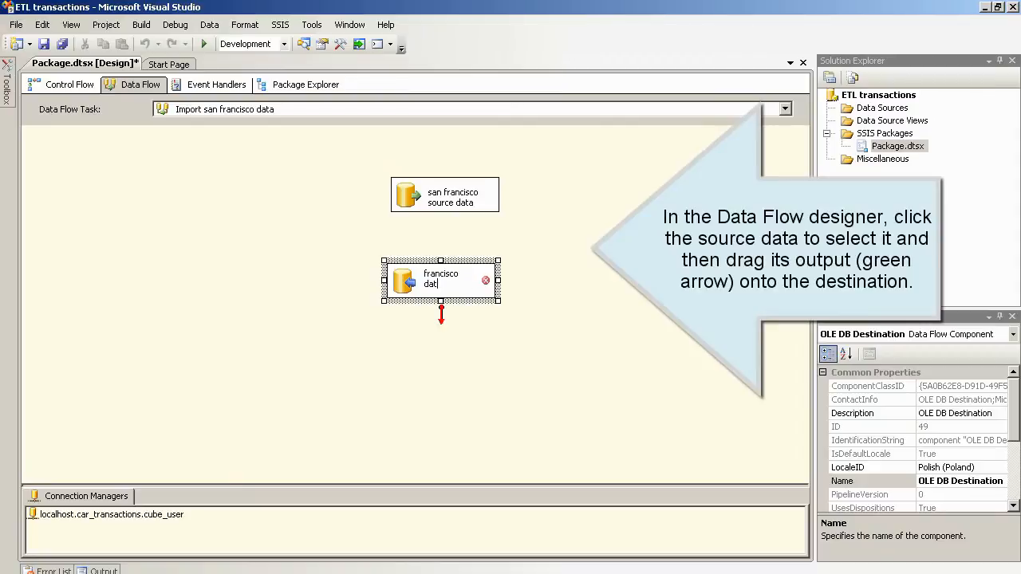
type("a")
left_click(446, 223)
Step: Link the source's green output arrow to the san francisco data destination
left_click(446, 200)
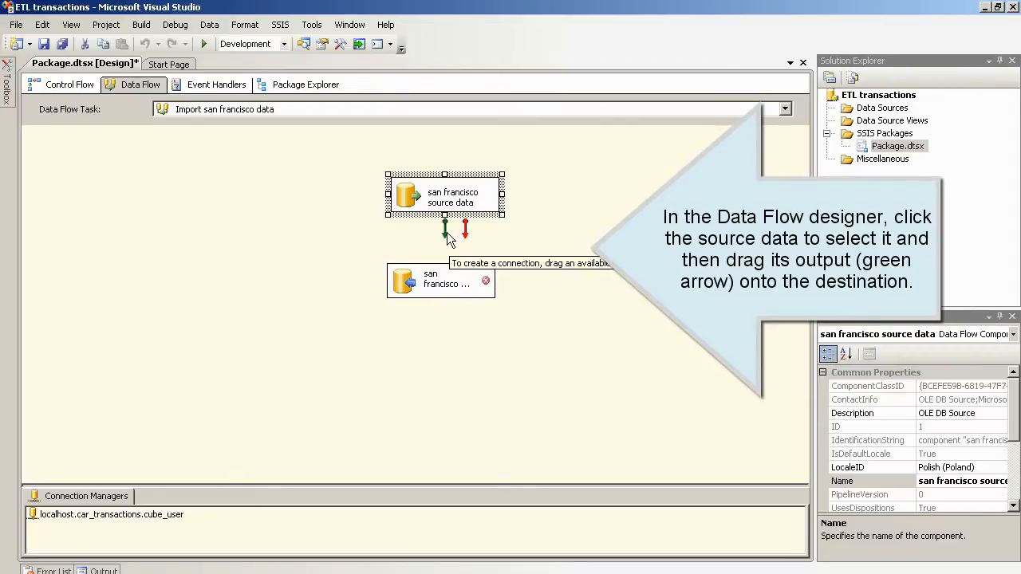
left_click_drag(443, 233, 440, 273)
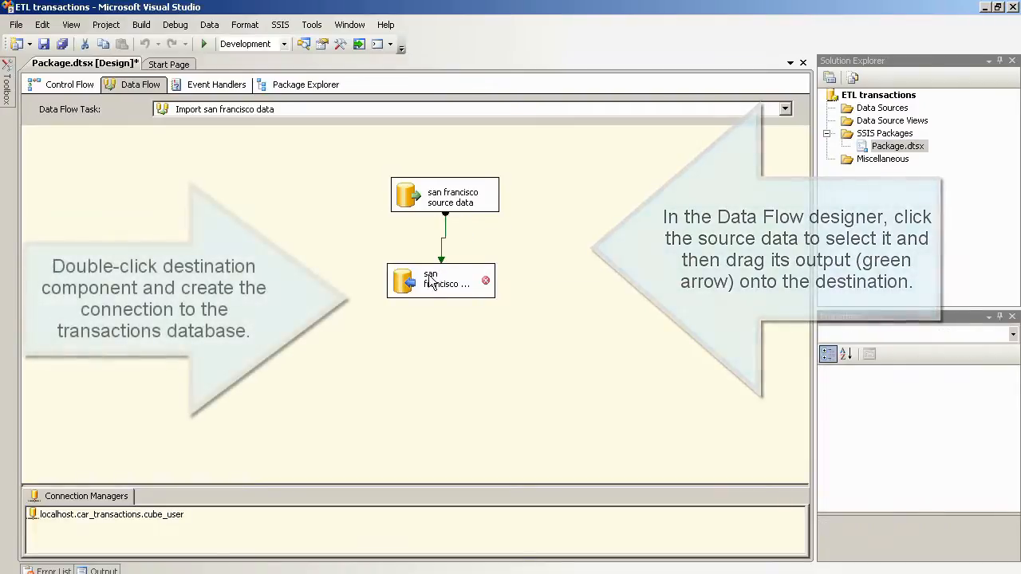
left_click(406, 284)
Step: In the destination editor, start a new Microsoft OLE DB Provider for SQL Server connection and enter the server name
double_click(407, 283)
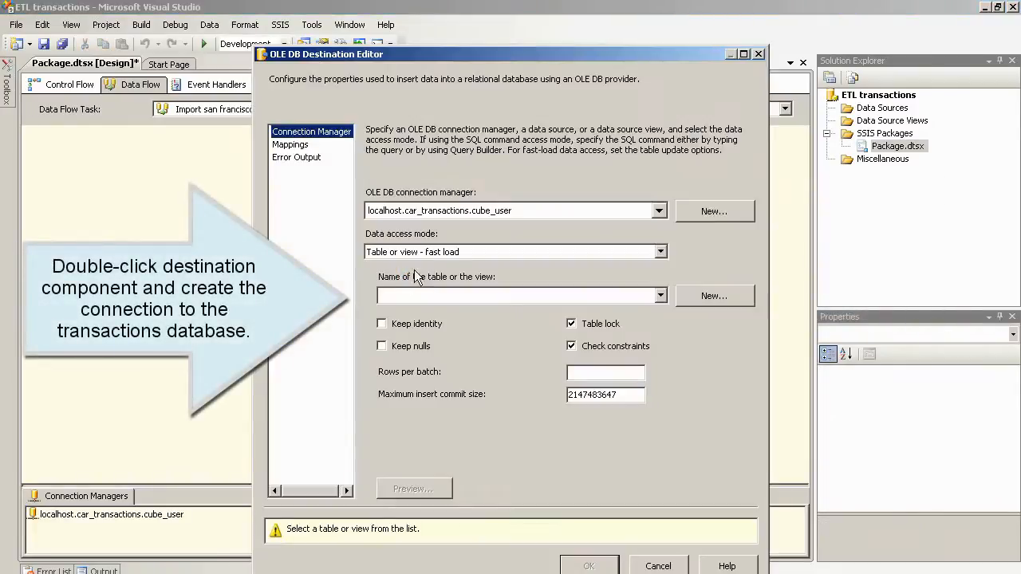
left_click(697, 210)
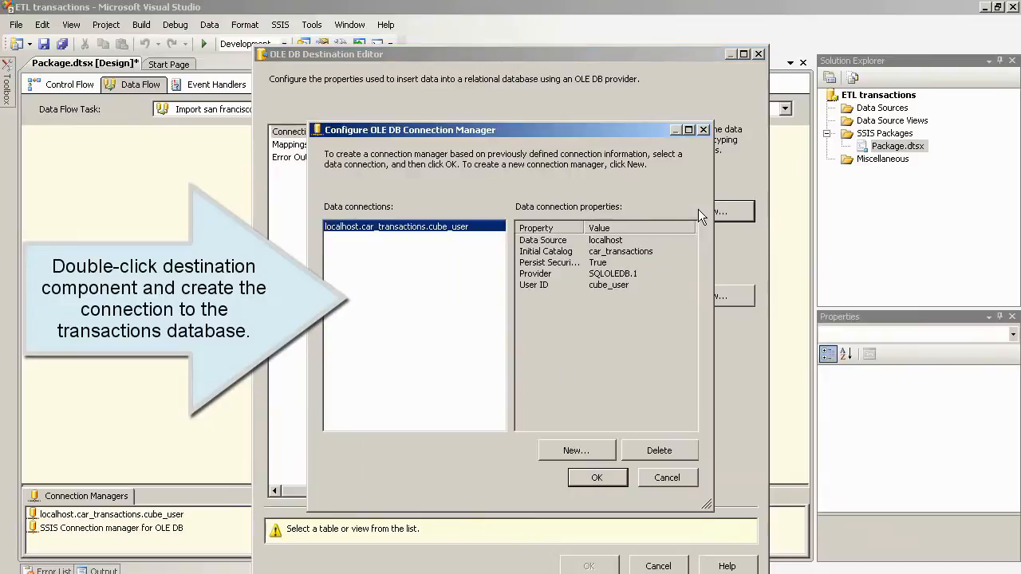
left_click(581, 451)
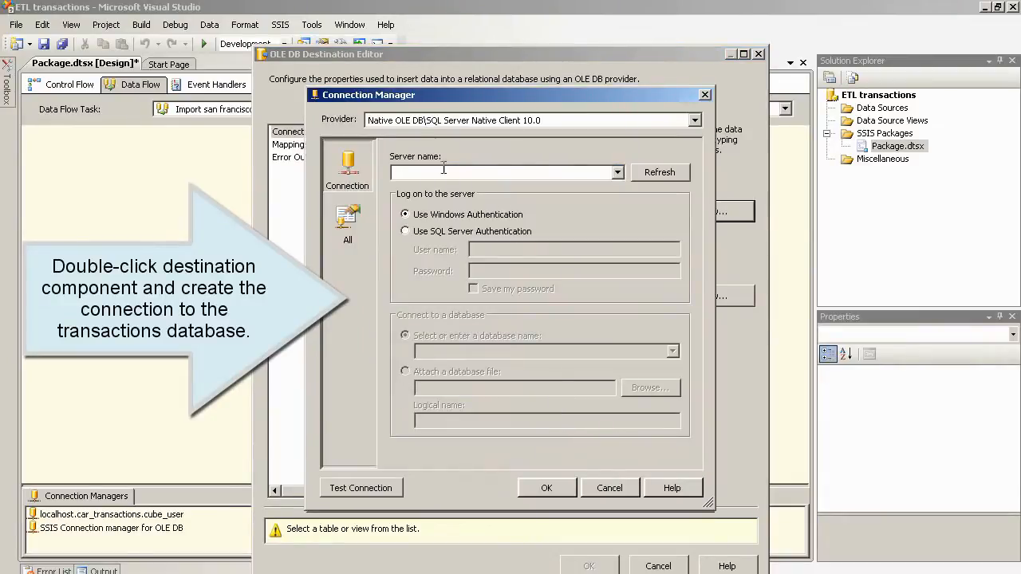
left_click(694, 119)
scroll(689, 164, "down", 2)
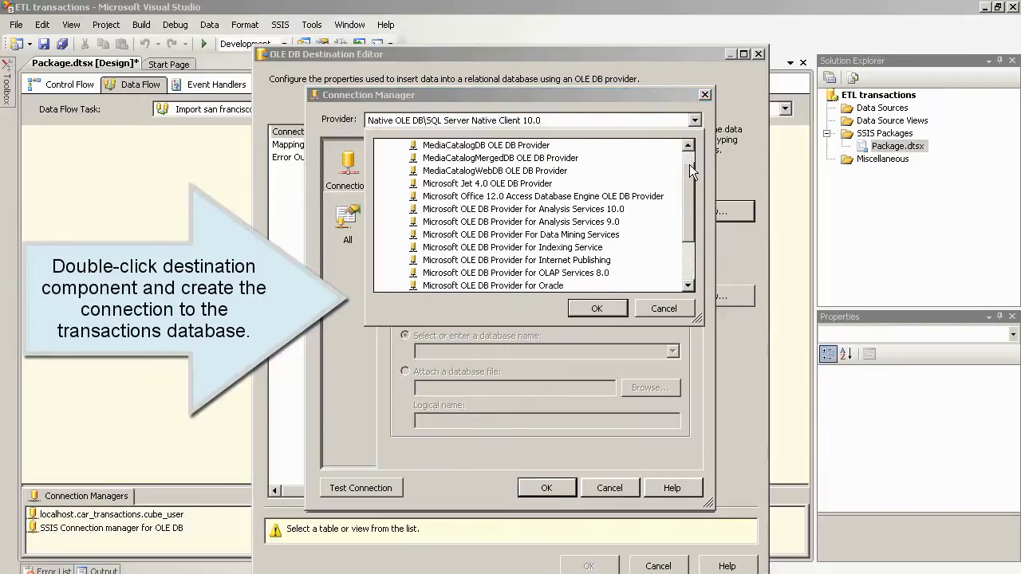
left_click_drag(689, 164, 669, 197)
left_click(568, 248)
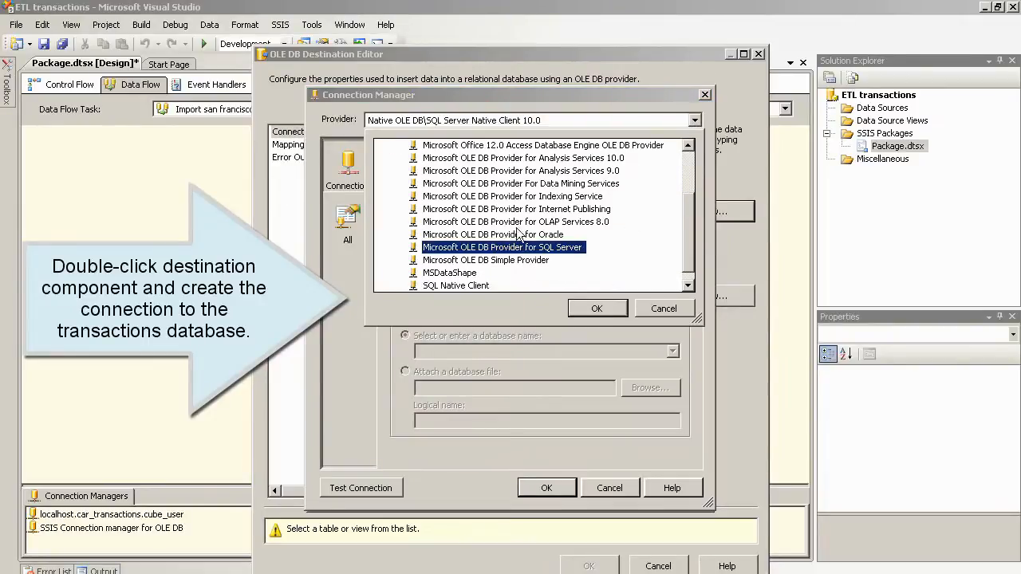
left_click(597, 308)
left_click(417, 172)
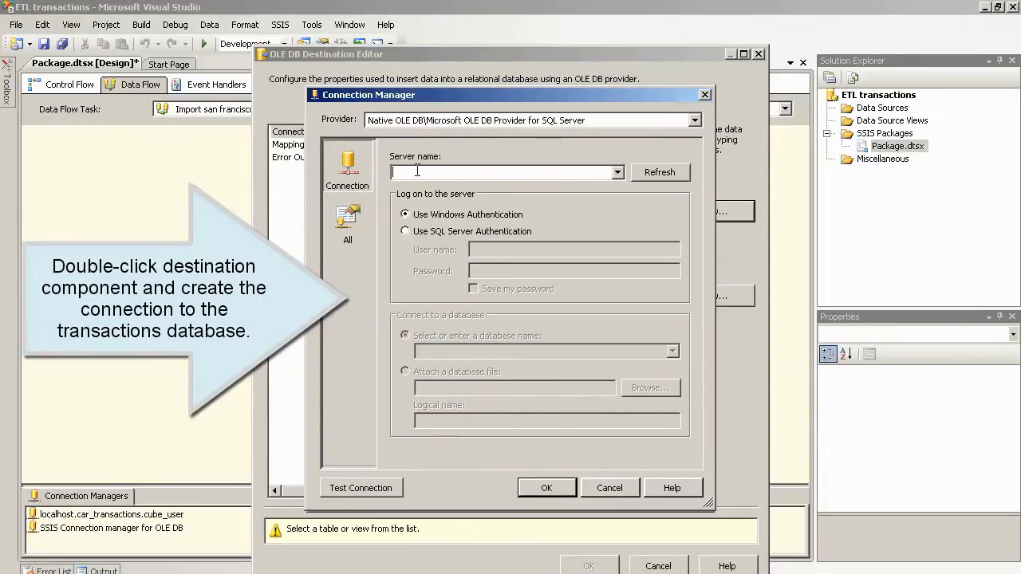
type("artur")
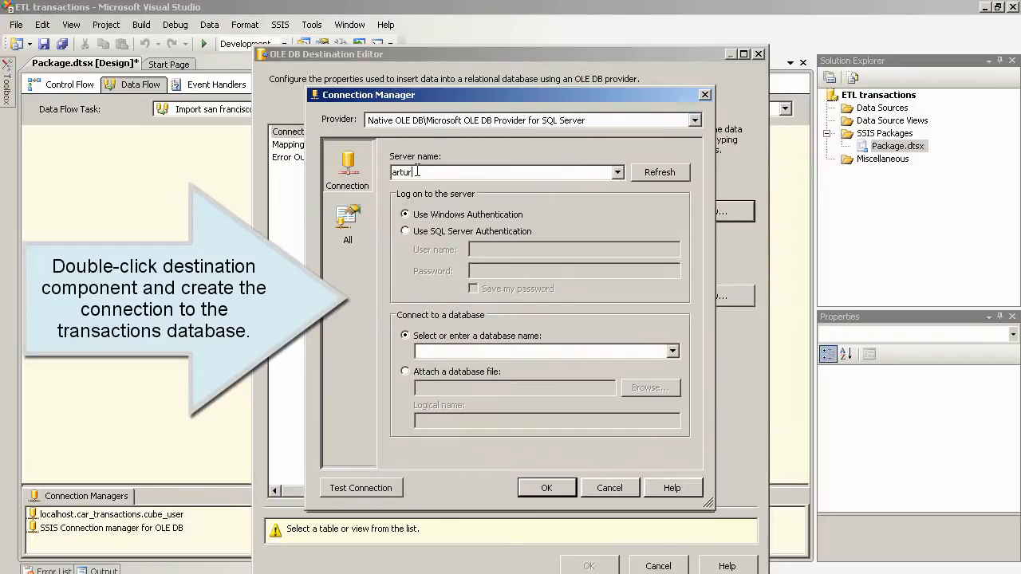
type("m")
Step: Use SQL Server login with saved password, choose the transactions database, test, and apply the connection to the destination
left_click(422, 231)
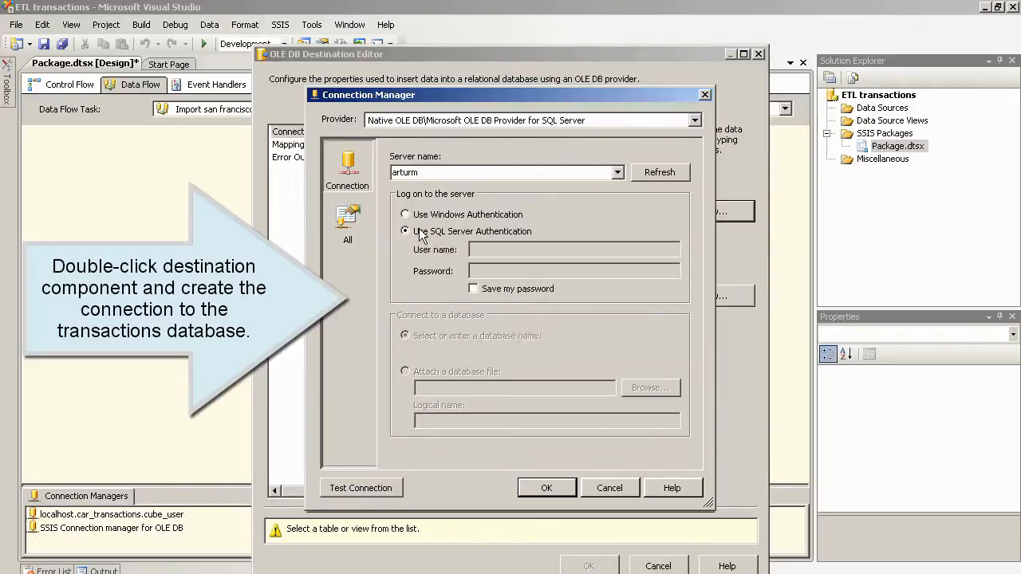
left_click(496, 249)
type("c")
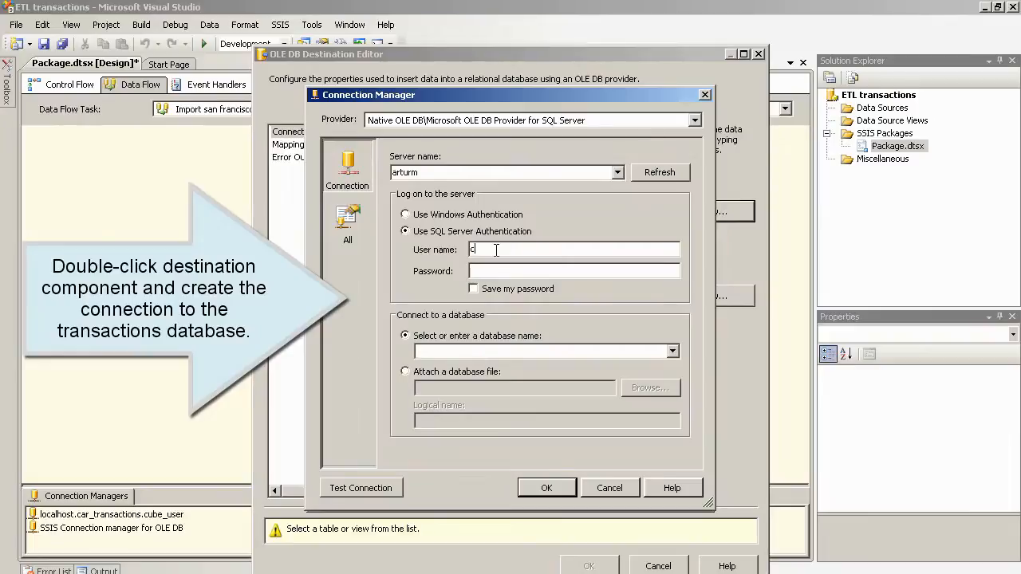
type("ube_user")
left_click(482, 271)
type("•••••••••")
left_click(488, 291)
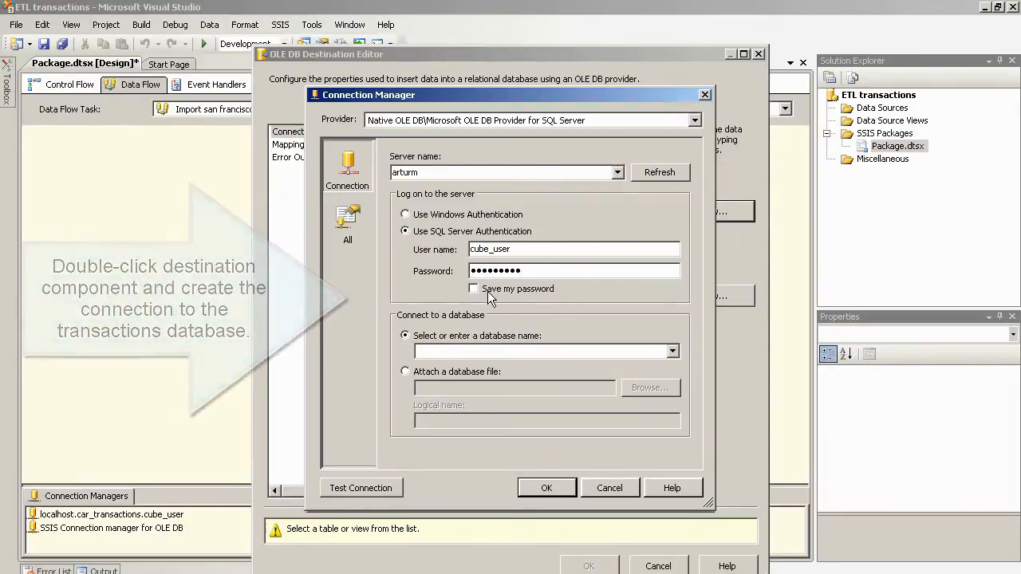
left_click(669, 354)
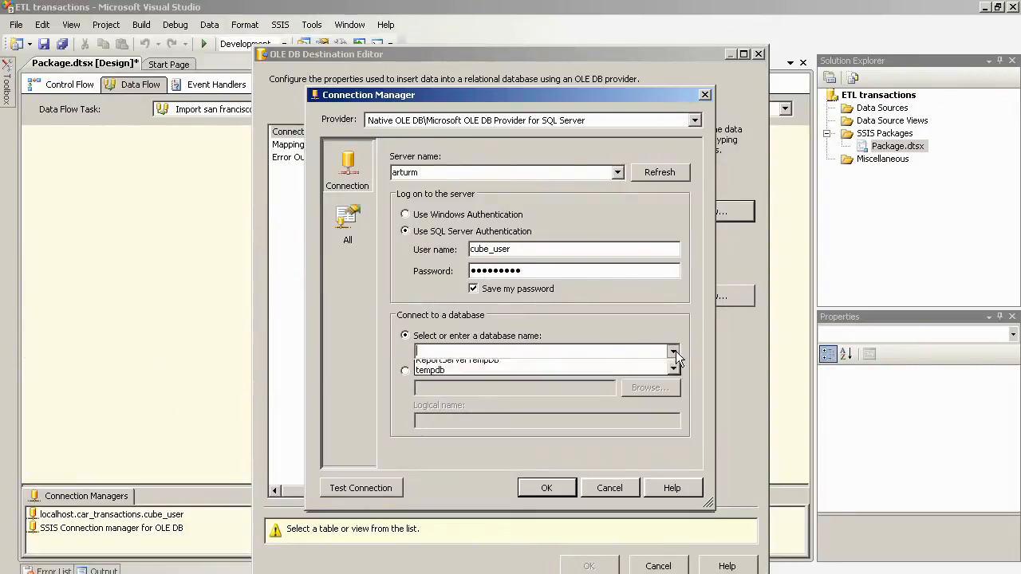
scroll(673, 388, "down", 1)
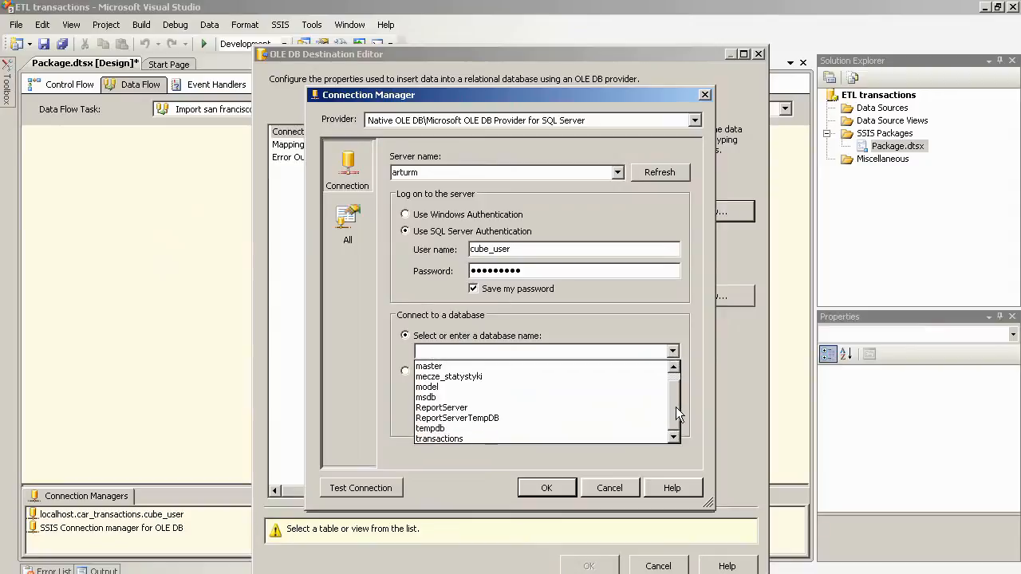
left_click(561, 438)
left_click(383, 488)
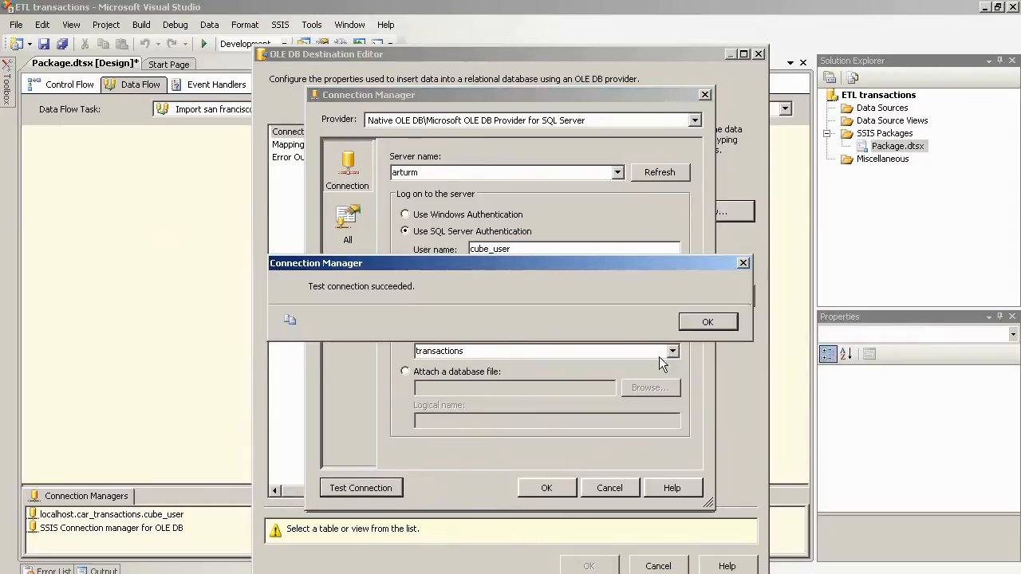
left_click(707, 322)
left_click(546, 487)
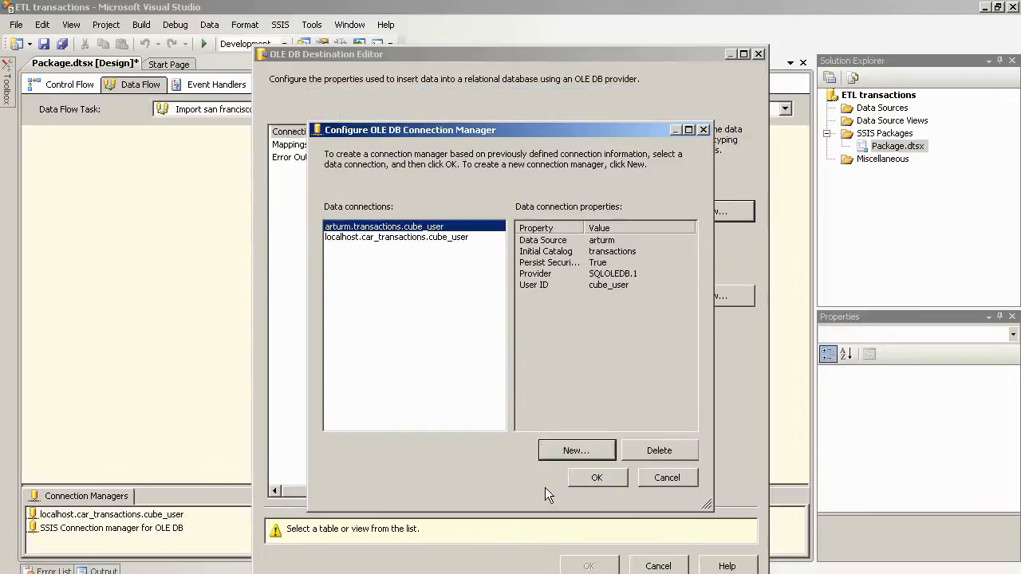
left_click(599, 478)
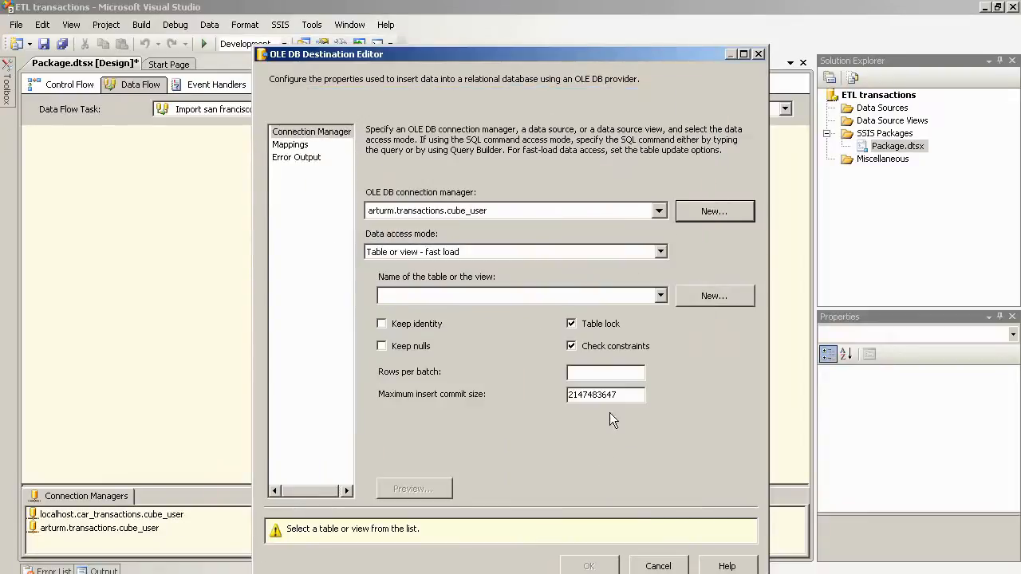
Step: Create a new destination table, renaming it to san_francisco_data with underscores instead of spaces
left_click(709, 298)
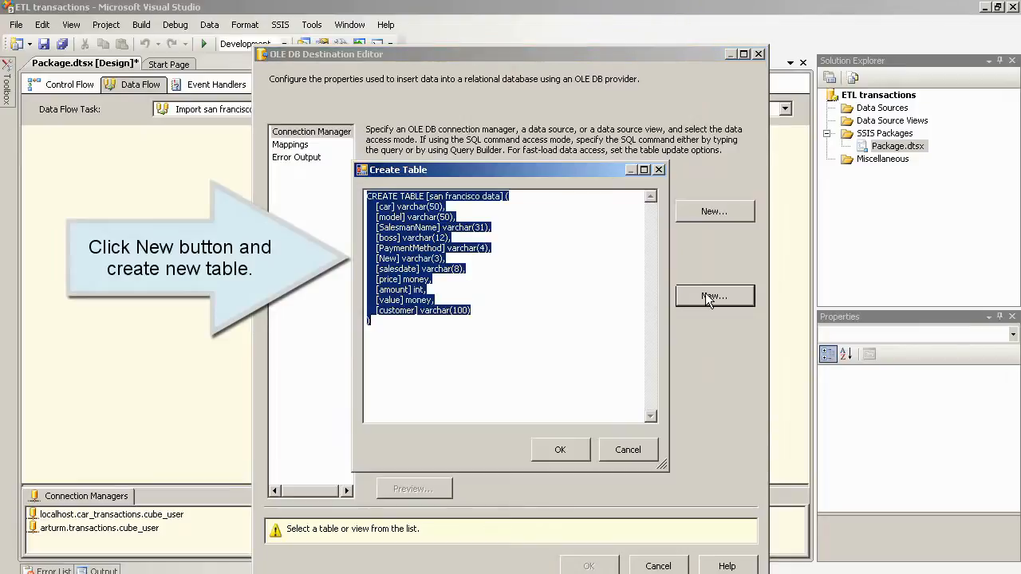
left_click(565, 244)
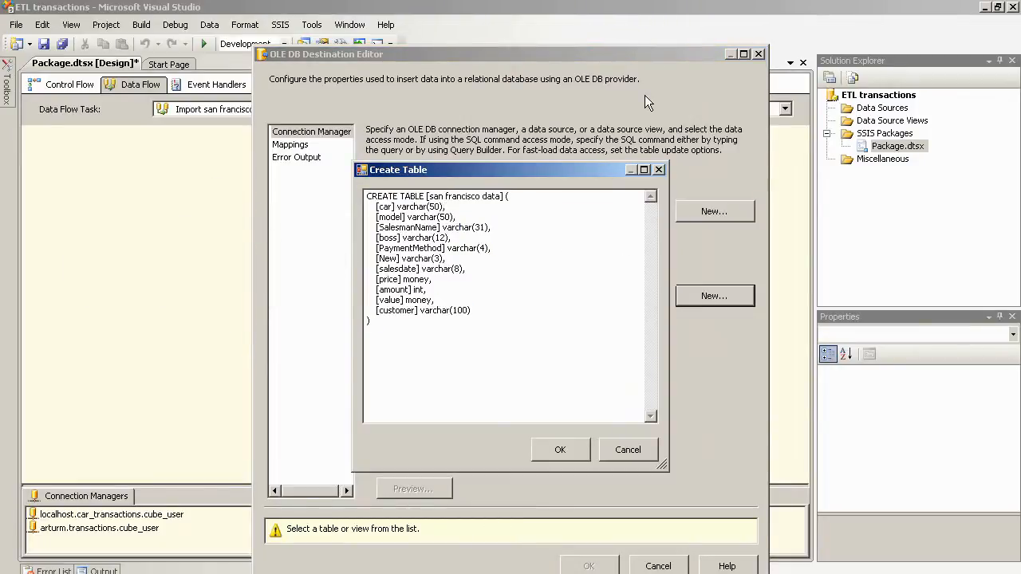
key("BackSpace")
type("_")
left_click(488, 197)
key("BackSpace")
type("_")
left_click(561, 451)
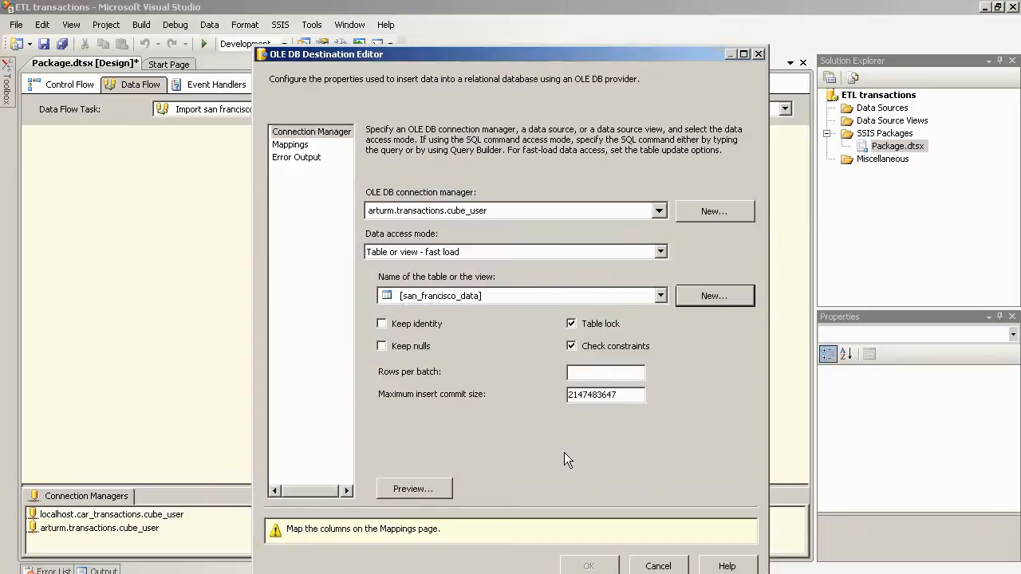
Step: Check that all input columns map to the new table's columns and close the editor
left_click(291, 144)
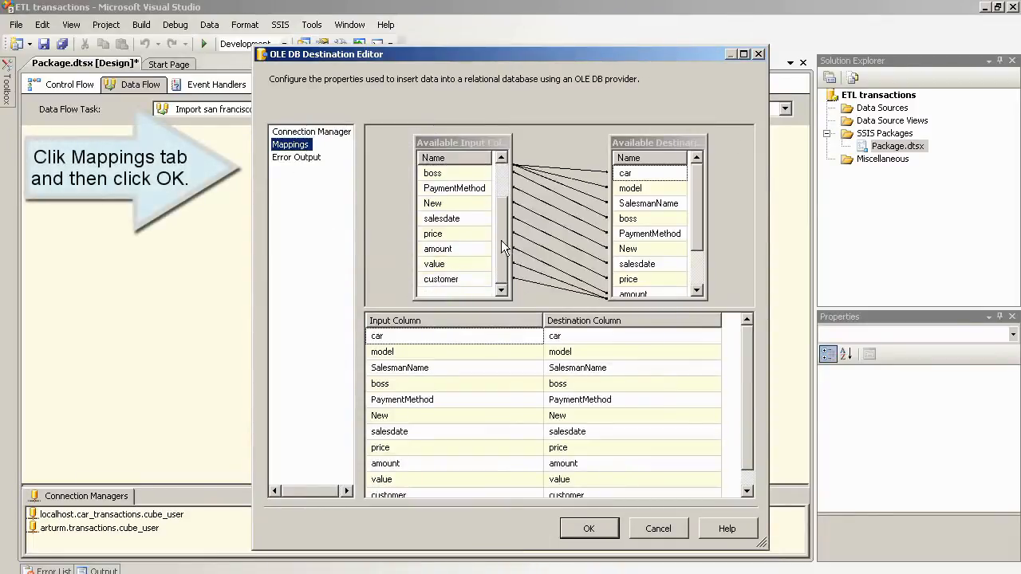
left_click_drag(501, 206, 501, 240)
left_click_drag(696, 223, 696, 255)
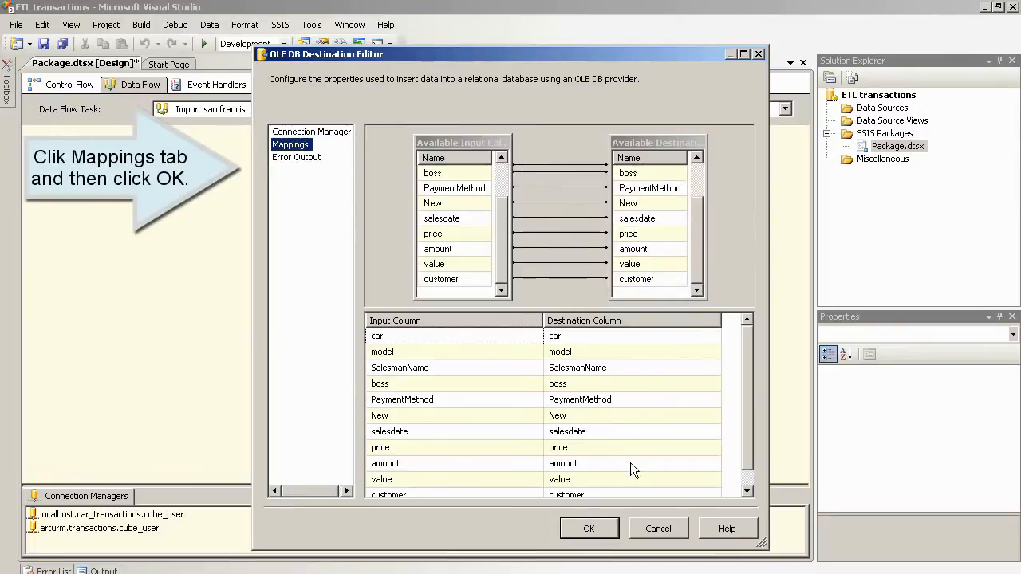
left_click(589, 529)
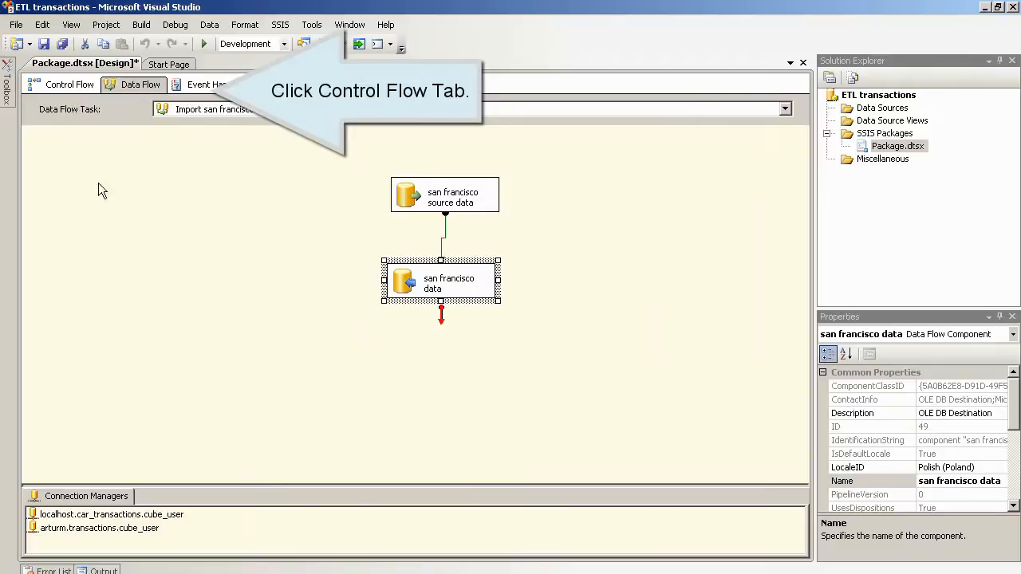
Step: Add an Execute SQL Task above the San Francisco import named 'truncate san_francisco table'
left_click(44, 94)
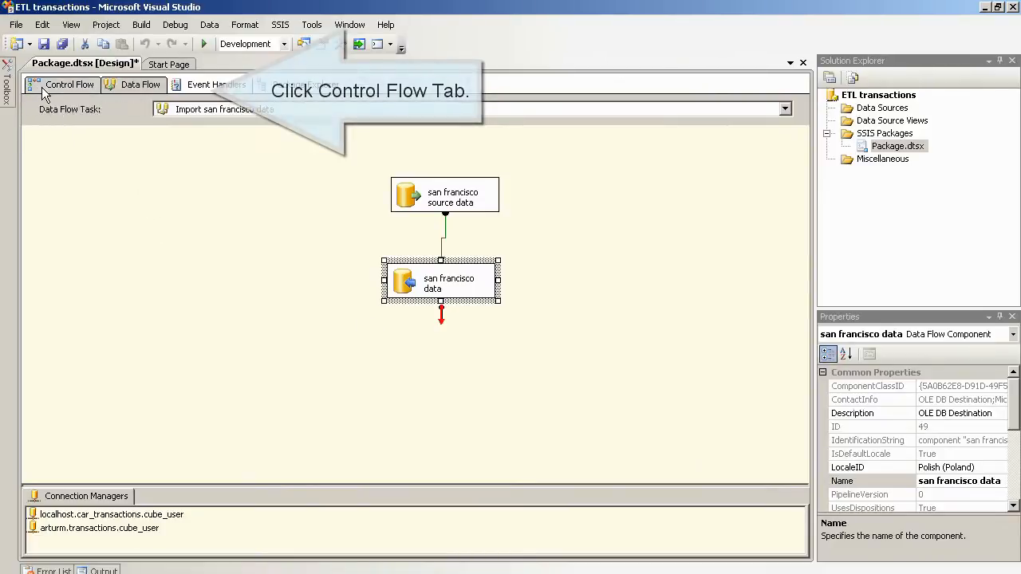
mouse_move(8, 92)
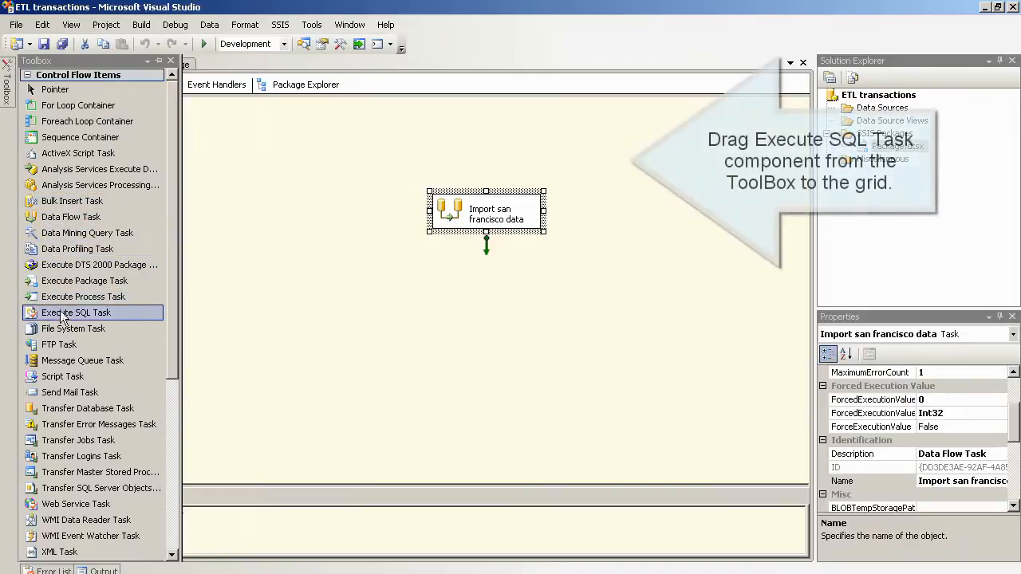
left_click_drag(62, 317, 481, 145)
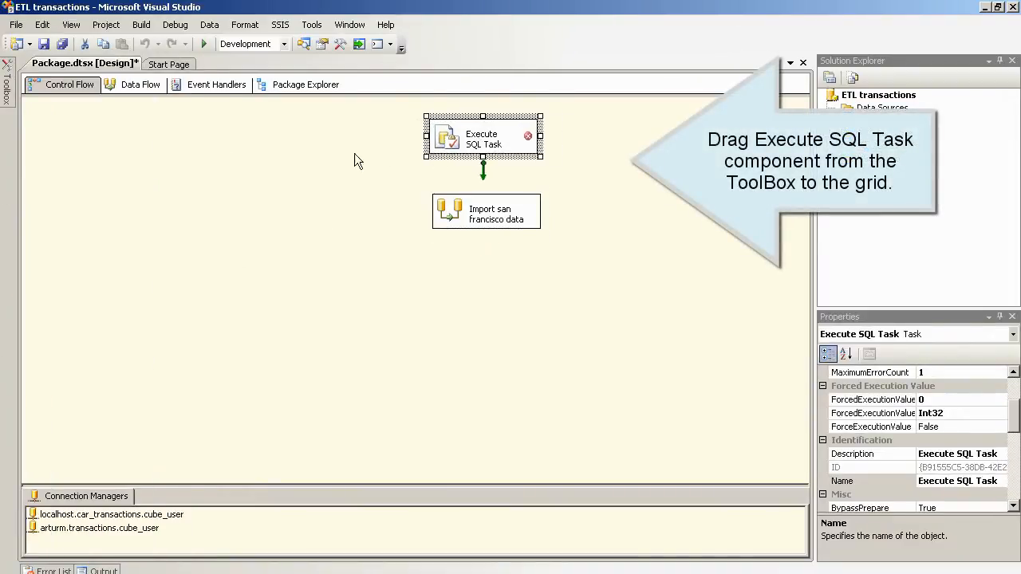
left_click(483, 135)
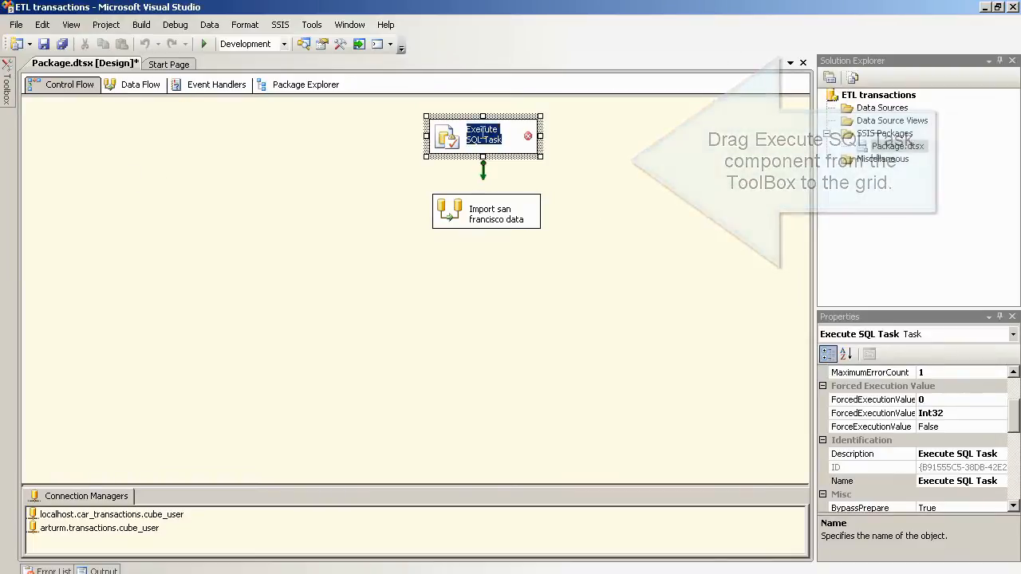
type("truncate")
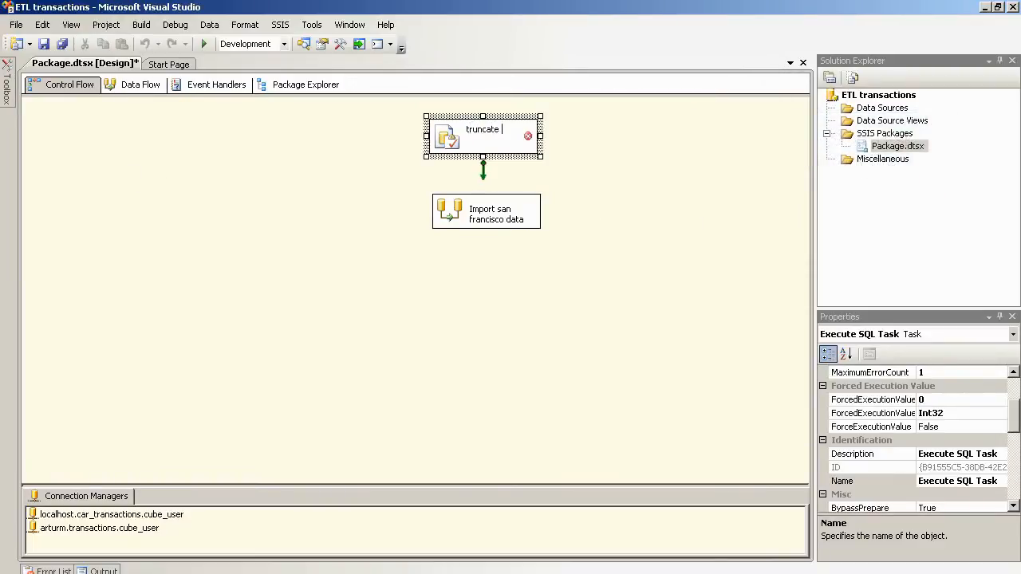
type(" san_")
type("francisco")
type(" table")
key("Return")
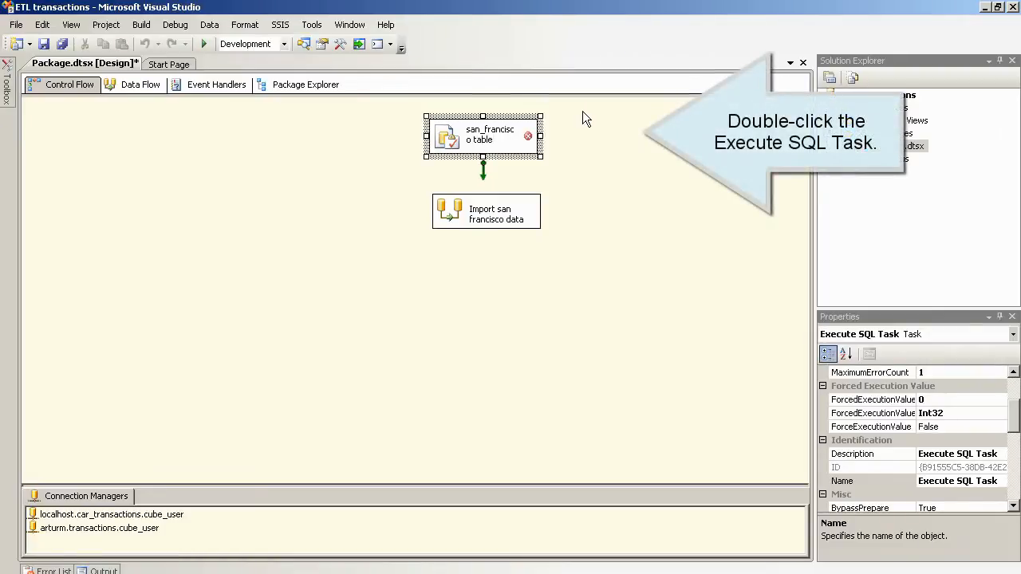
Step: Point the truncate task at the transactions connection with BypassPrepare set to False
double_click(455, 139)
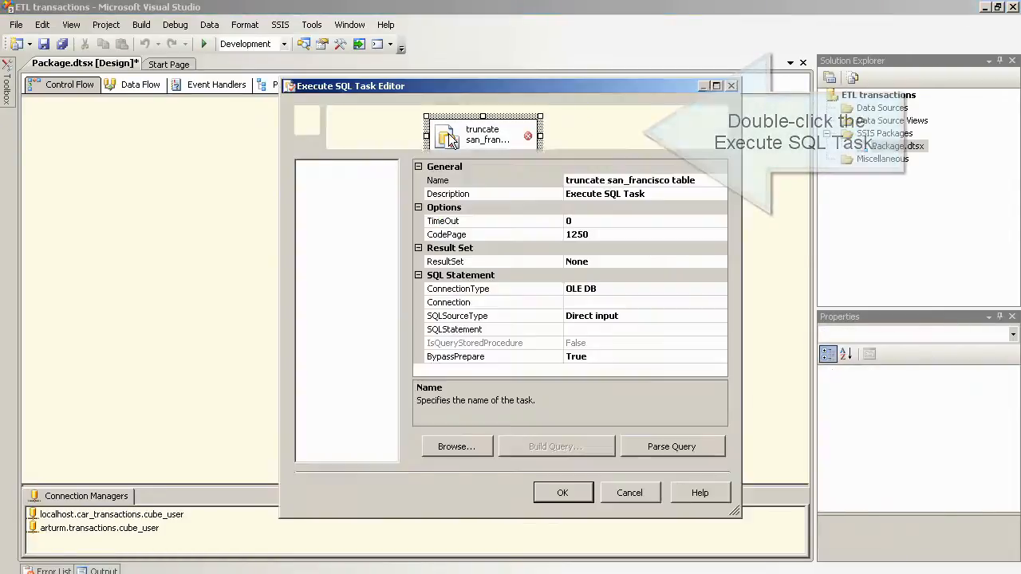
left_click(627, 302)
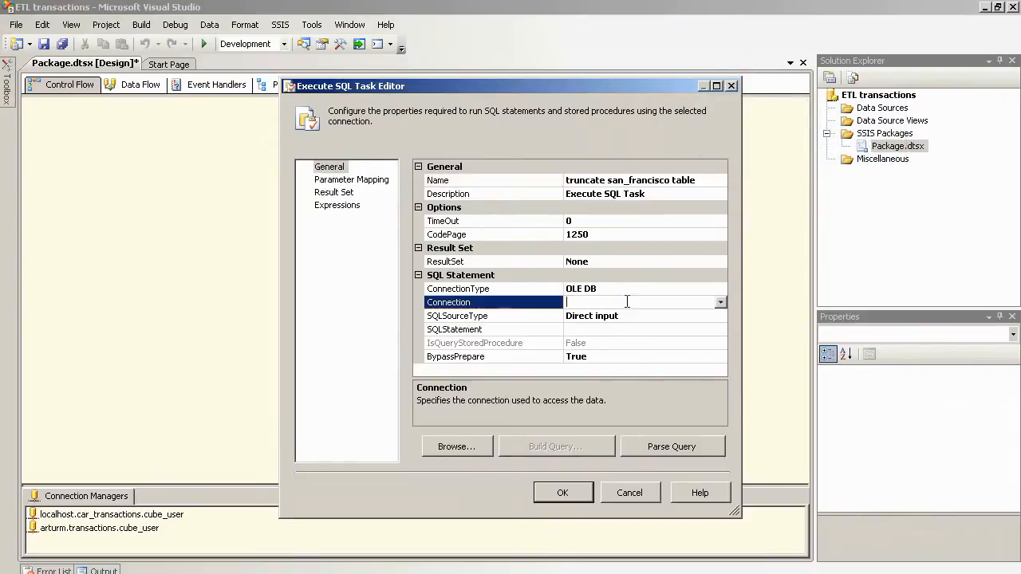
left_click(721, 301)
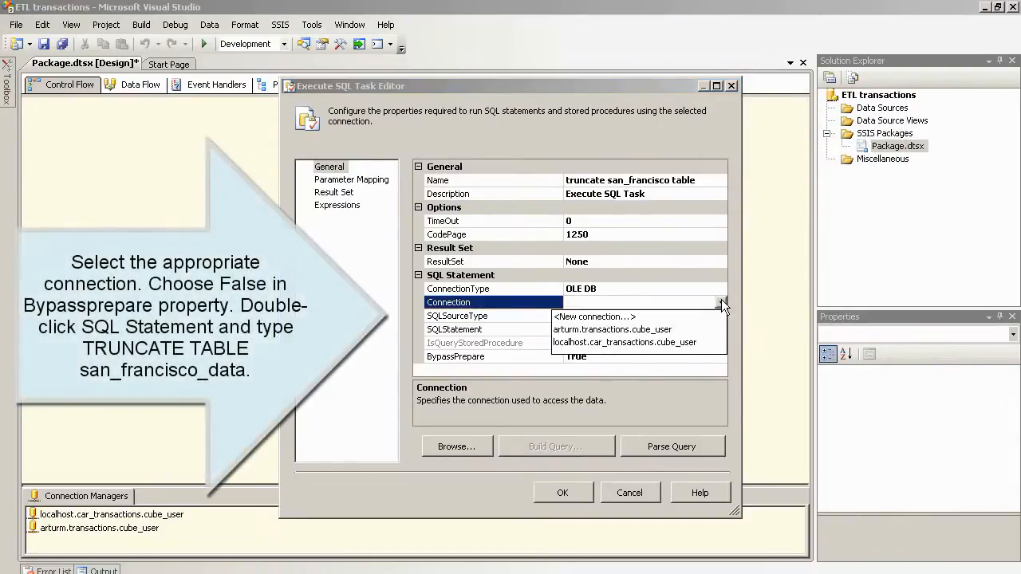
left_click(652, 327)
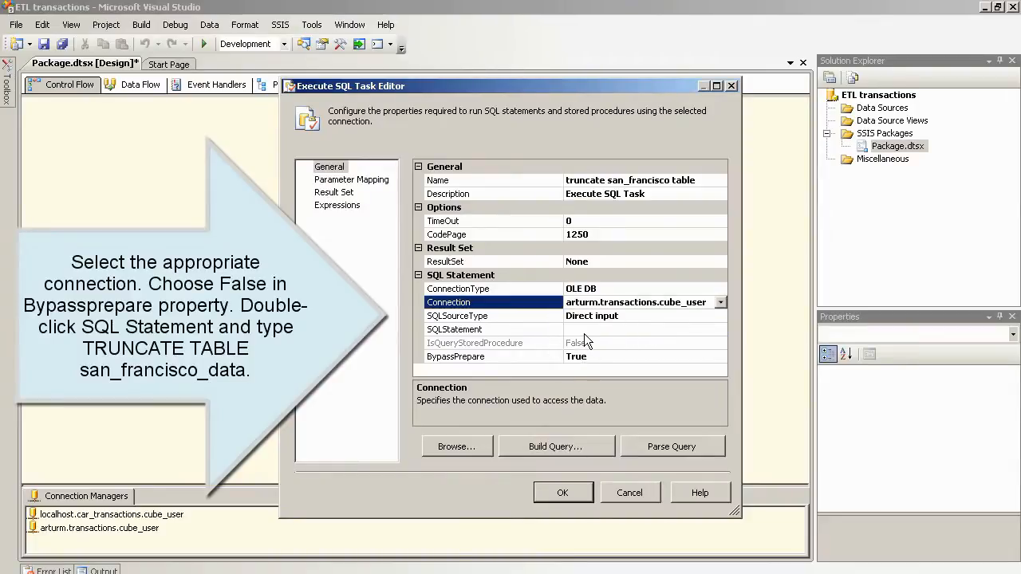
left_click(596, 357)
left_click(721, 358)
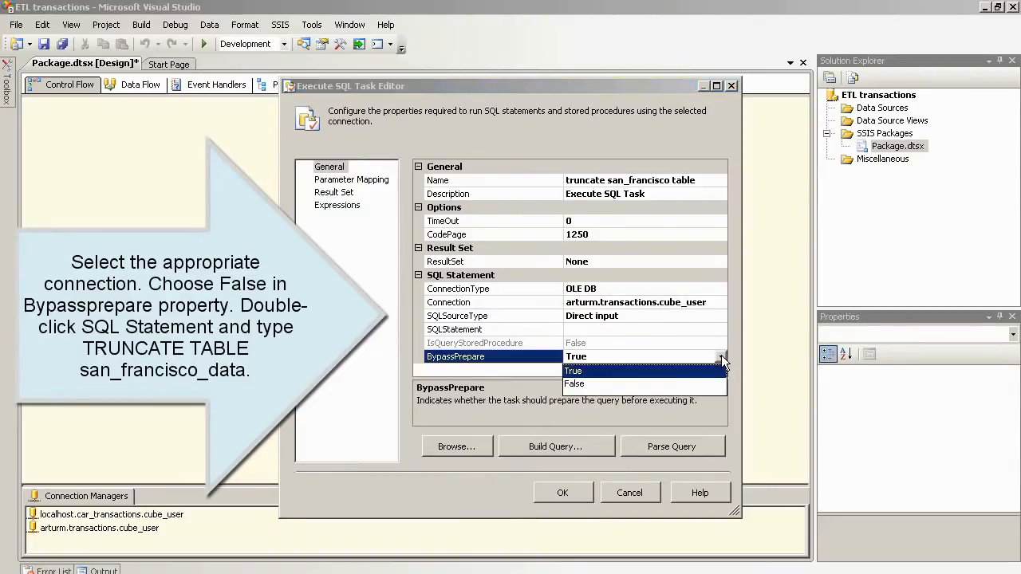
left_click(602, 383)
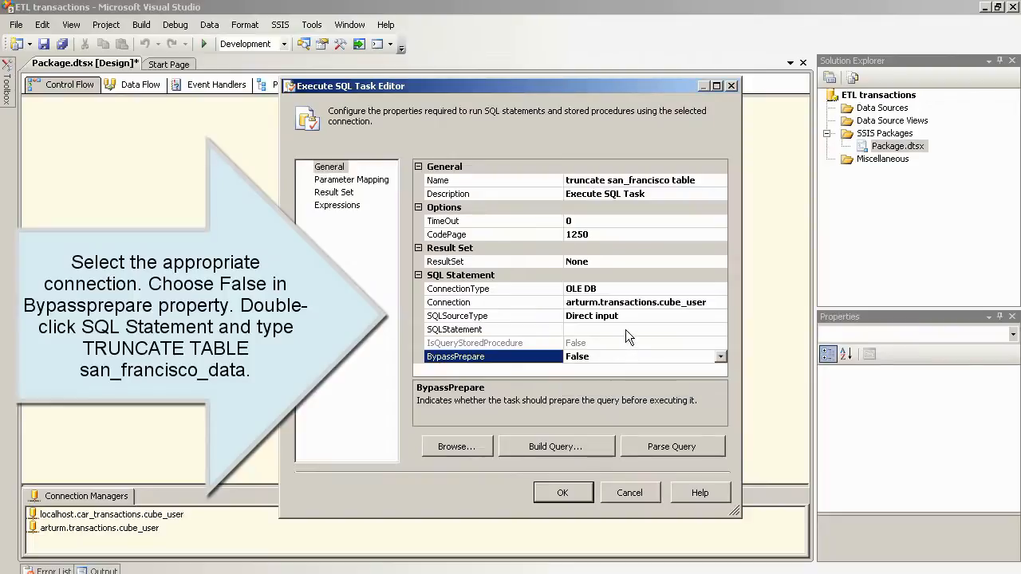
Step: Enter TRUNCATE TABLE san_francisco_data as the SQL statement, verify it parses, and apply
left_click(626, 330)
left_click(721, 329)
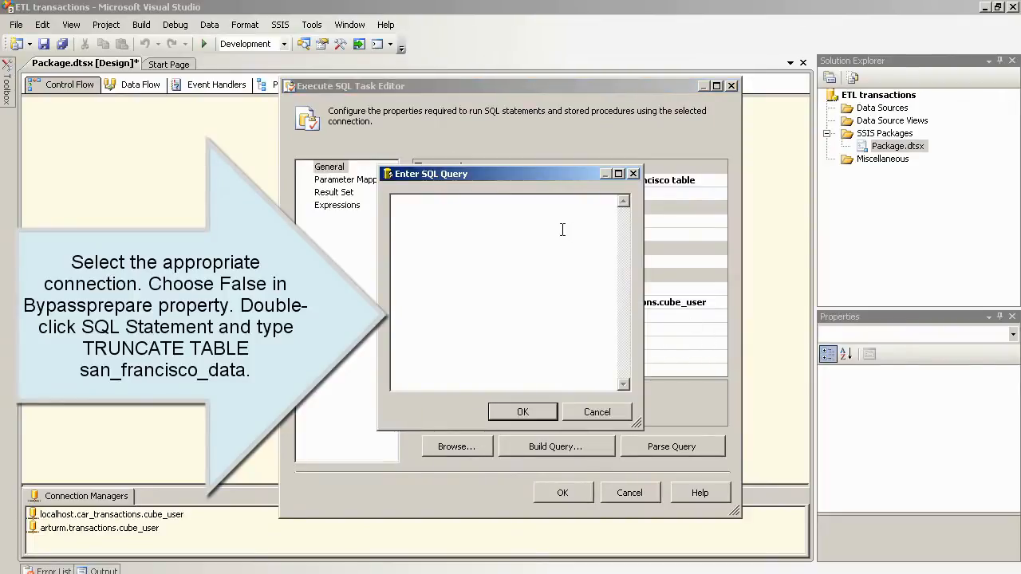
type("TRUNCATE TABLE san_fran")
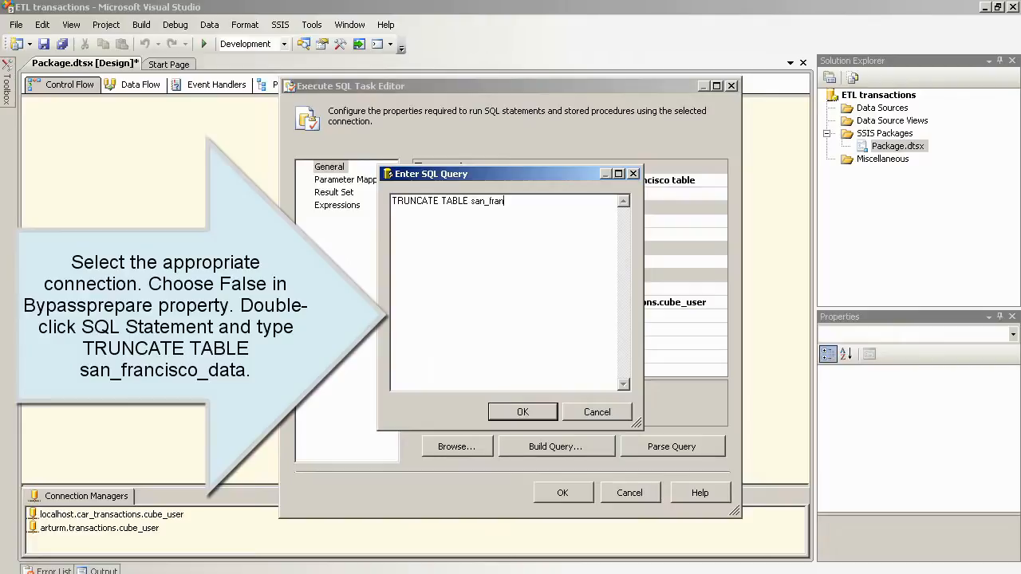
type("cisco")
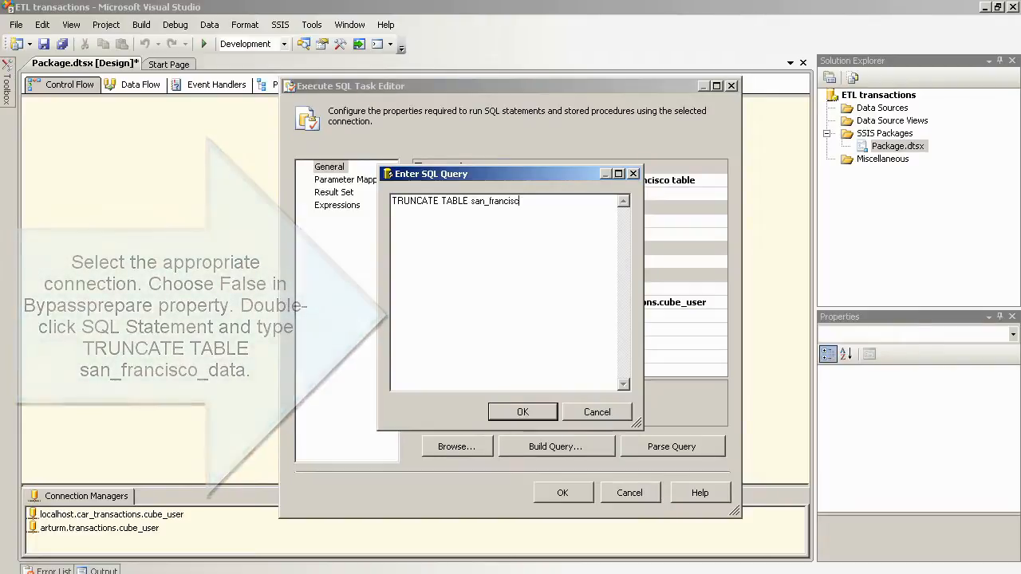
type("_data")
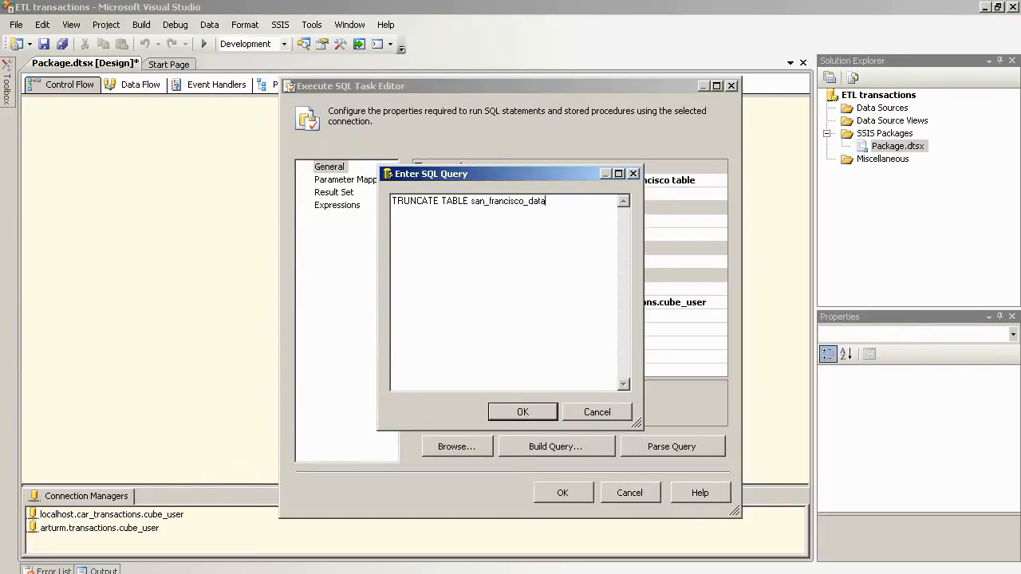
left_click(505, 417)
left_click(677, 446)
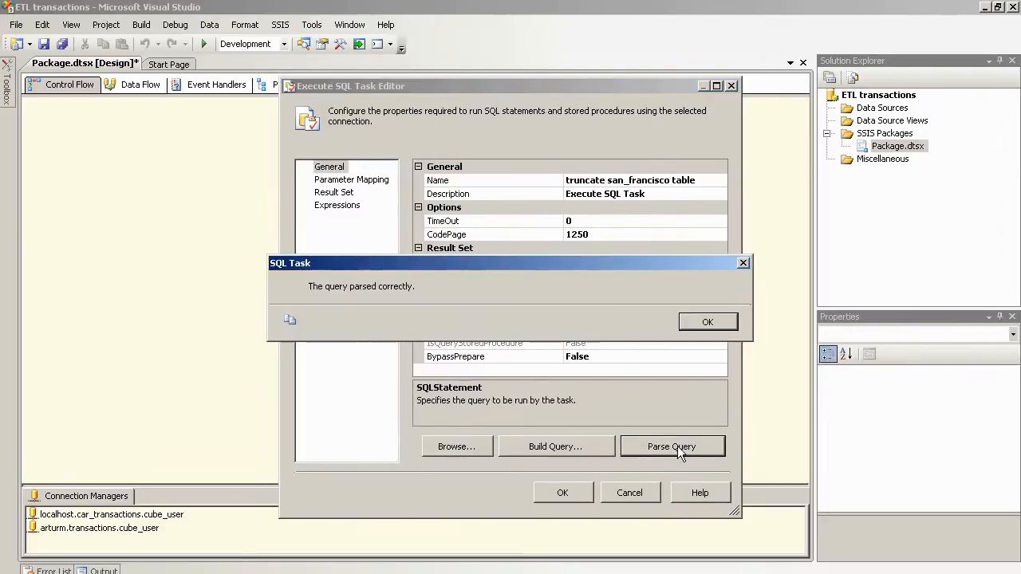
left_click(710, 327)
left_click(564, 491)
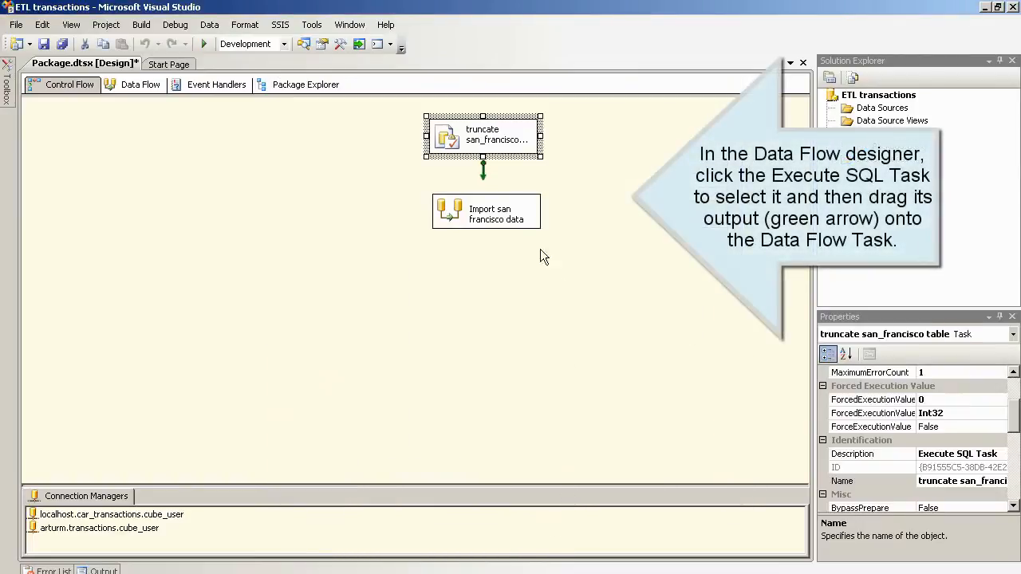
Step: Link the truncate task to Import san francisco data with a precedence arrow, then save all files
left_click_drag(482, 170, 486, 212)
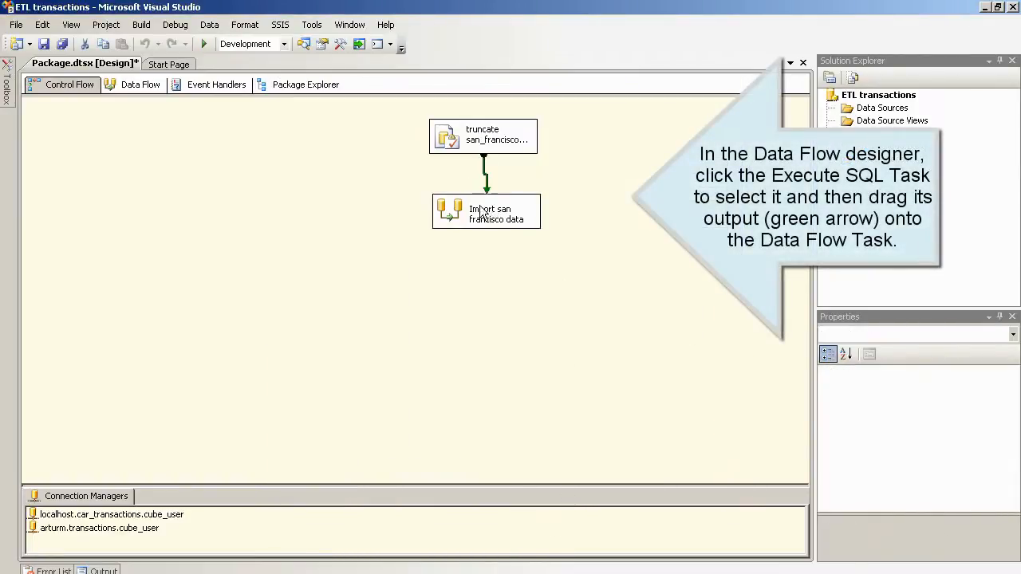
left_click_drag(423, 185, 539, 243)
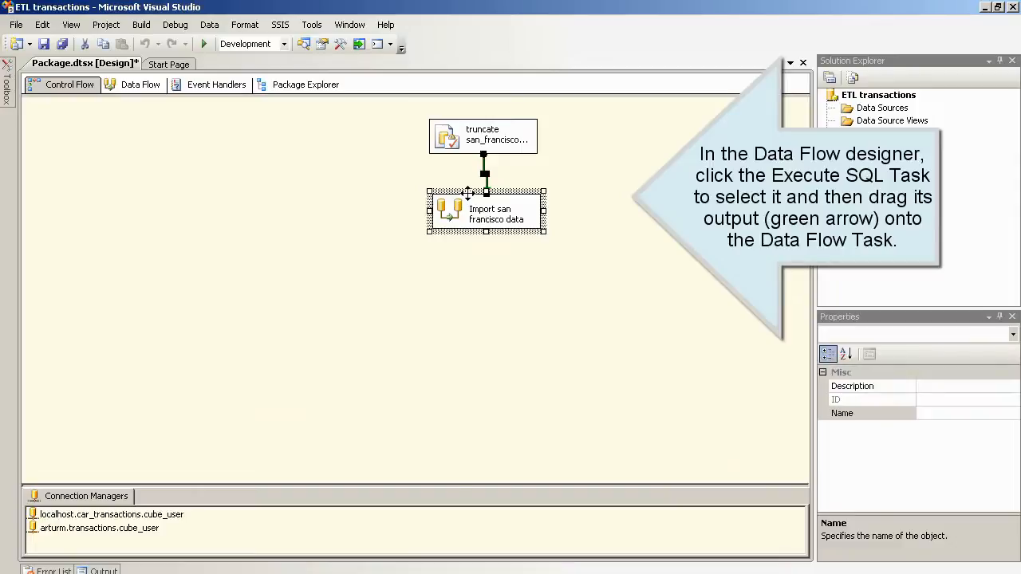
left_click_drag(465, 201, 458, 202)
left_click(588, 213)
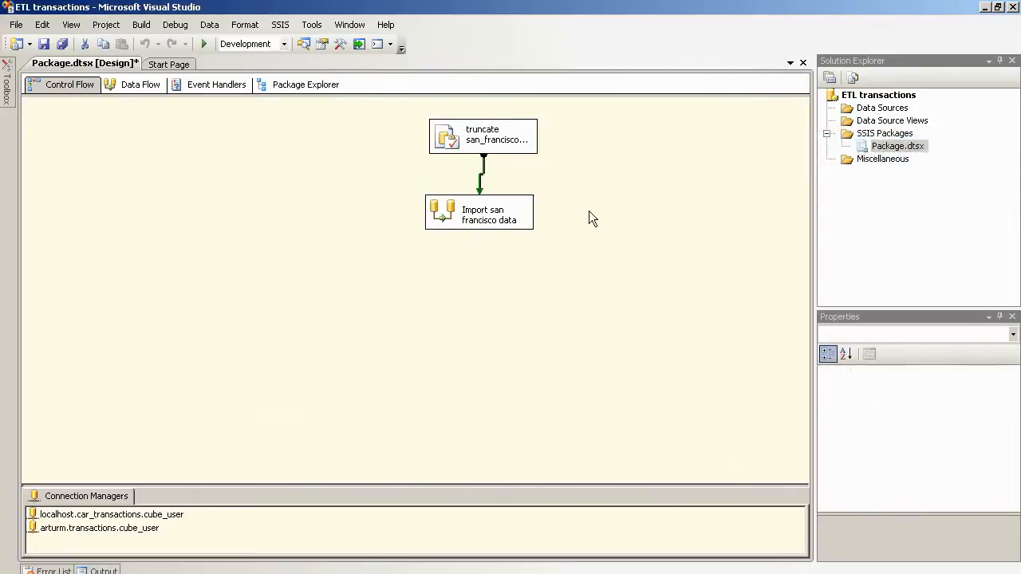
left_click(15, 25)
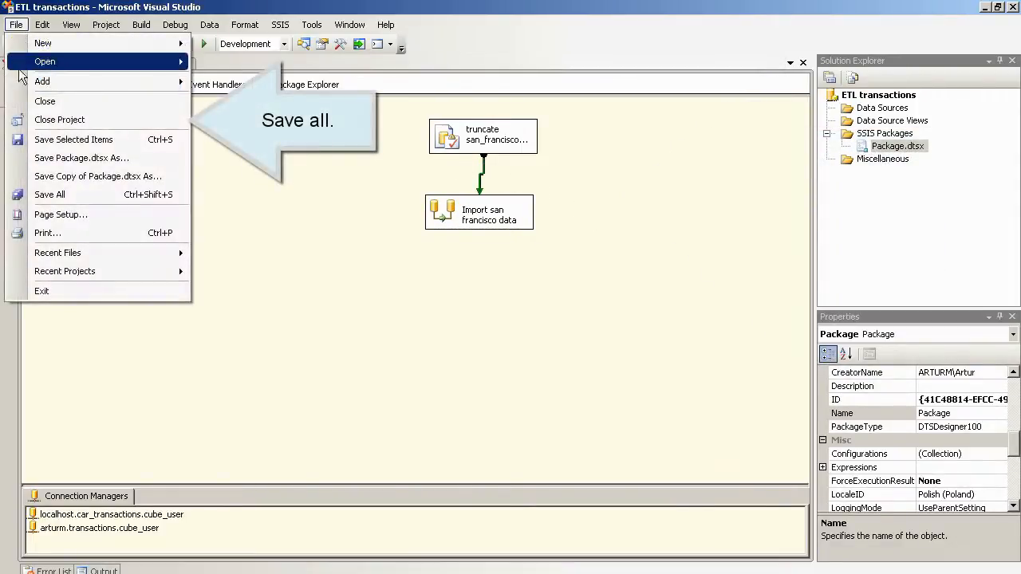
left_click(47, 193)
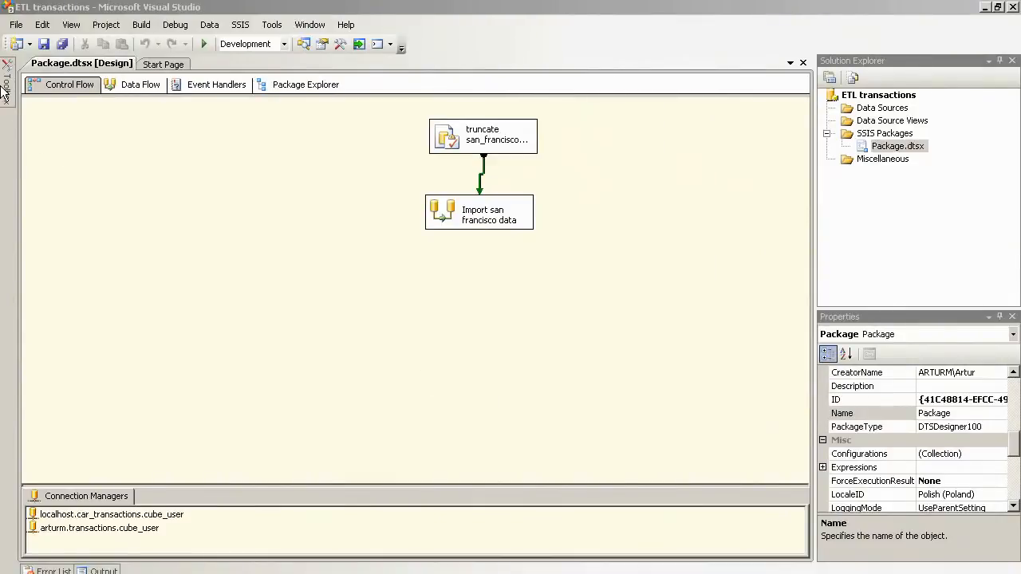
Step: Add a Foreach Loop Container beside the import task named 'new york loop'
mouse_move(8, 99)
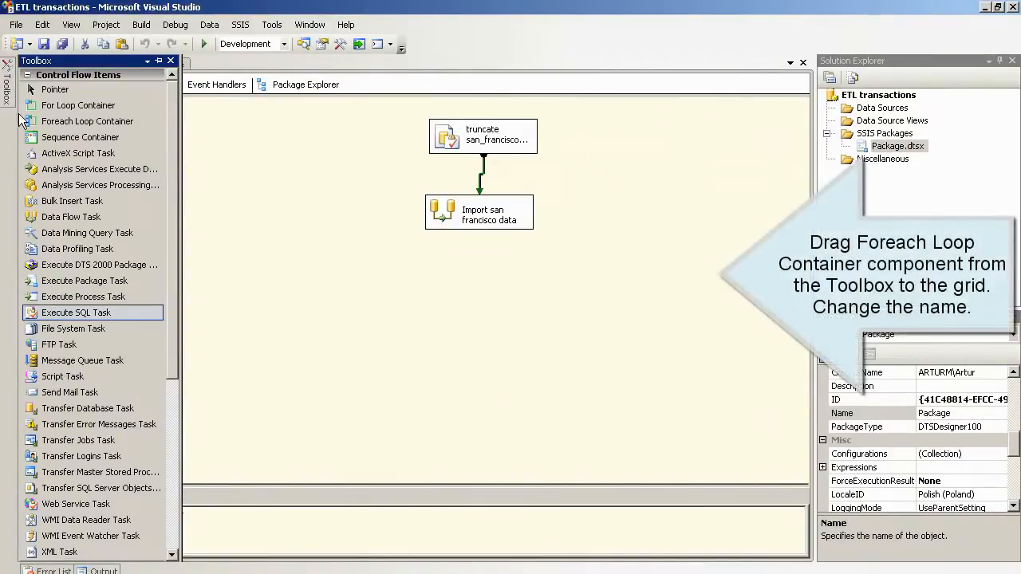
left_click_drag(60, 124, 591, 206)
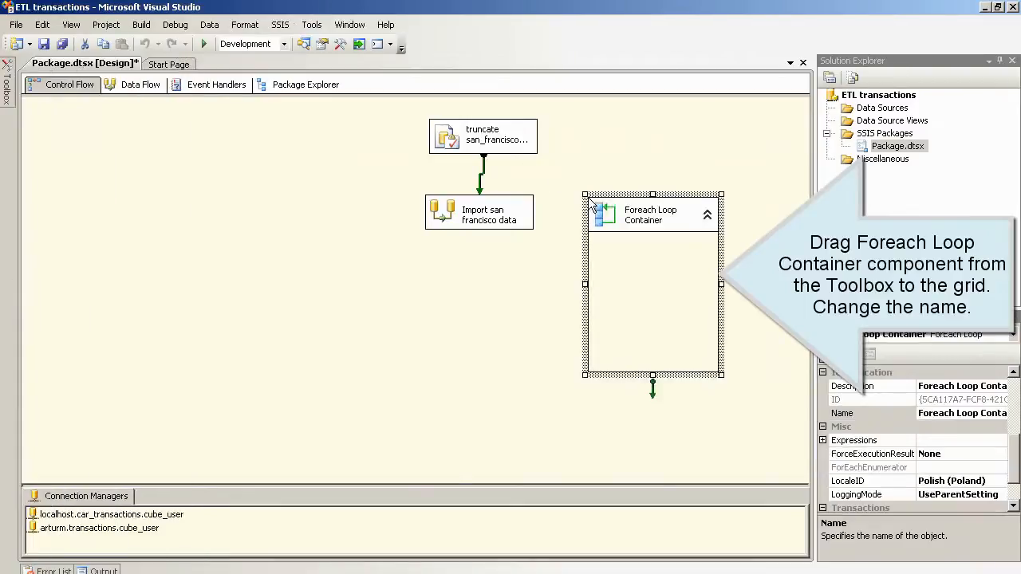
left_click(667, 227)
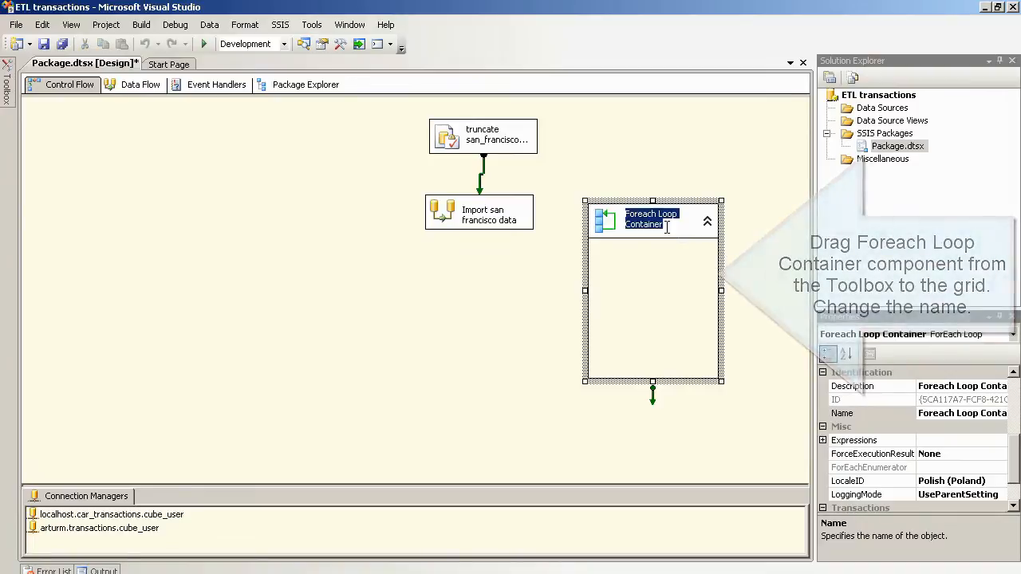
type("new york loop")
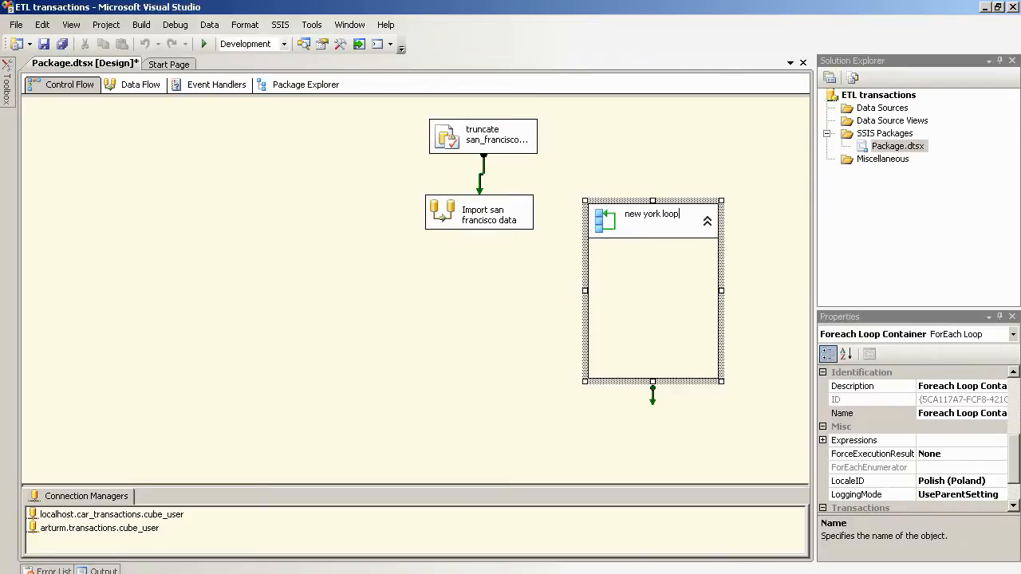
left_click(10, 92)
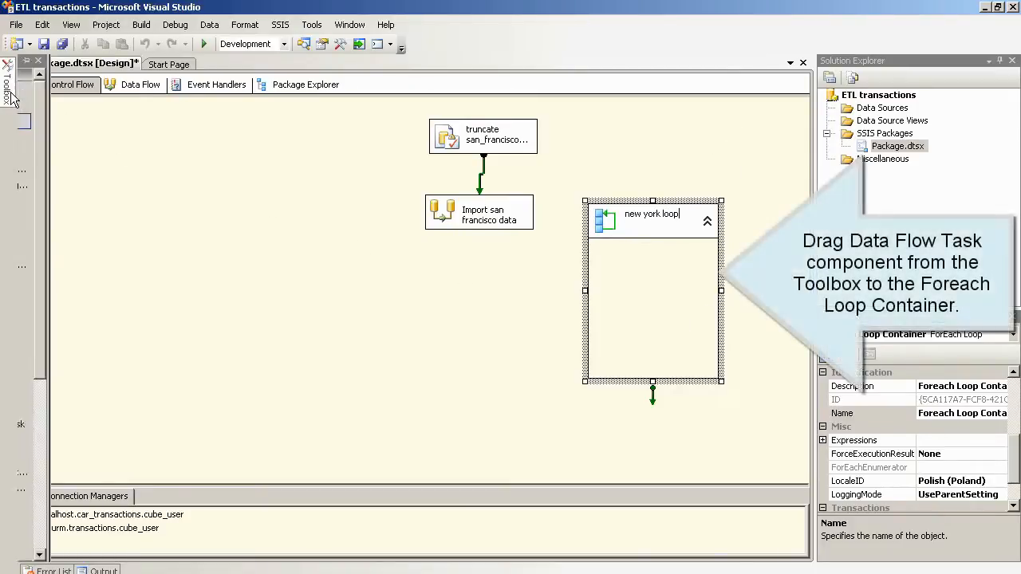
Step: Place a Data Flow Task inside the loop and name it 'Import New York data'
left_click_drag(59, 218, 622, 289)
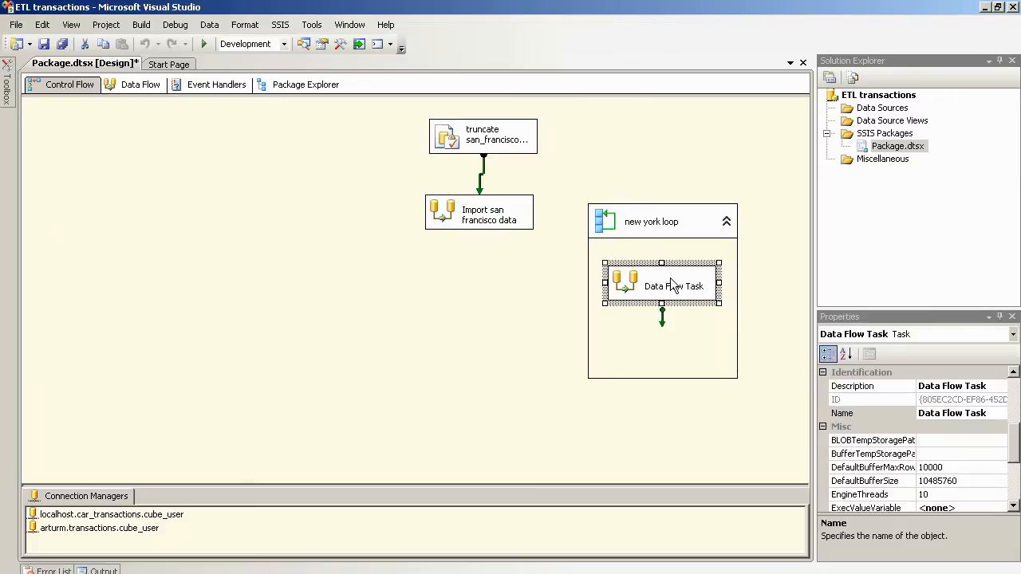
left_click(987, 415)
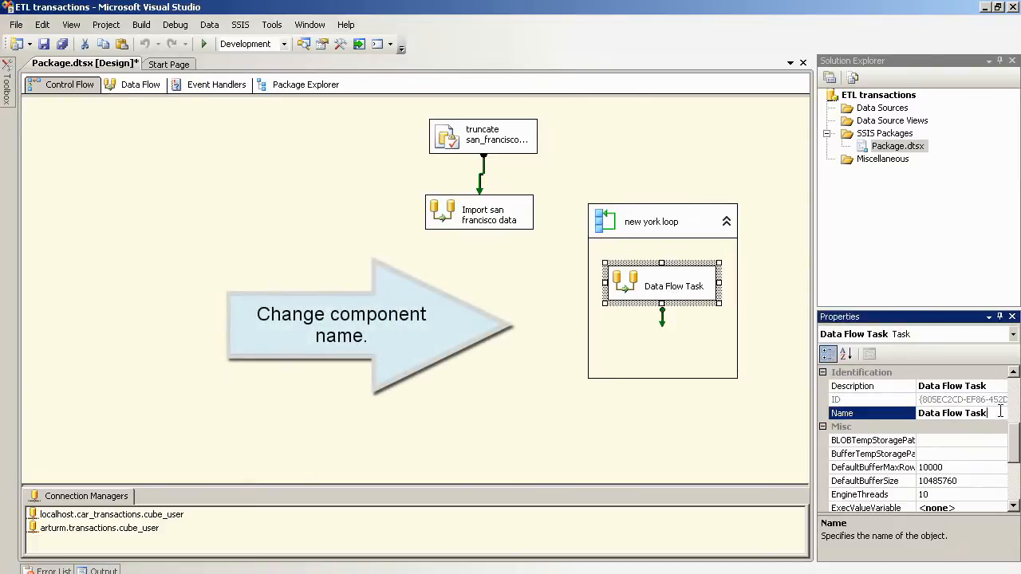
key("BackSpace")
key("BackSpace")
key("BackSpace")
key("BackSpace")
key("BackSpace")
key("BackSpace")
key("BackSpace")
key("BackSpace")
key("BackSpace")
key("BackSpace")
key("BackSpace")
key("BackSpace")
key("BackSpace")
key("BackSpace")
type("I")
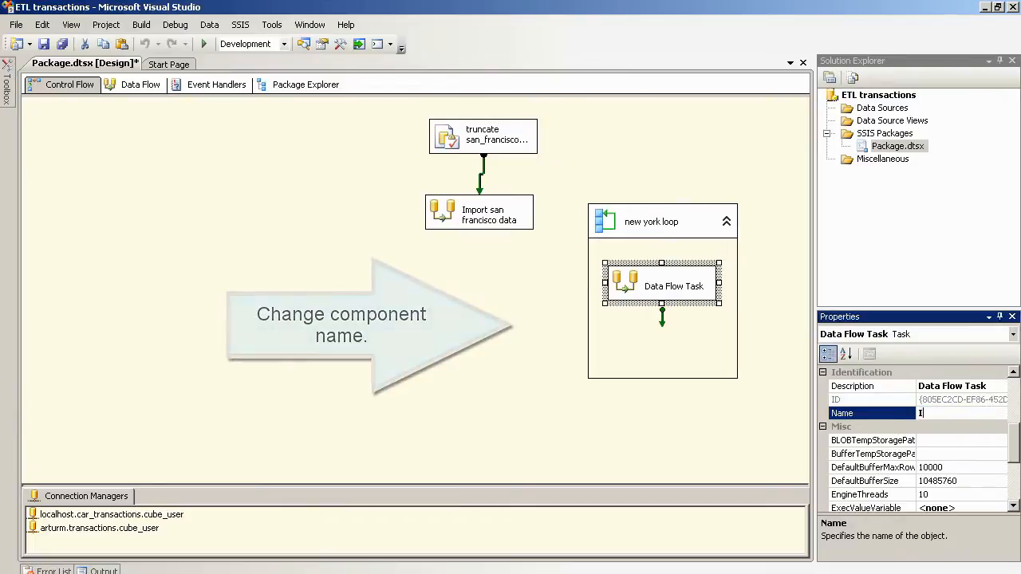
type("mport")
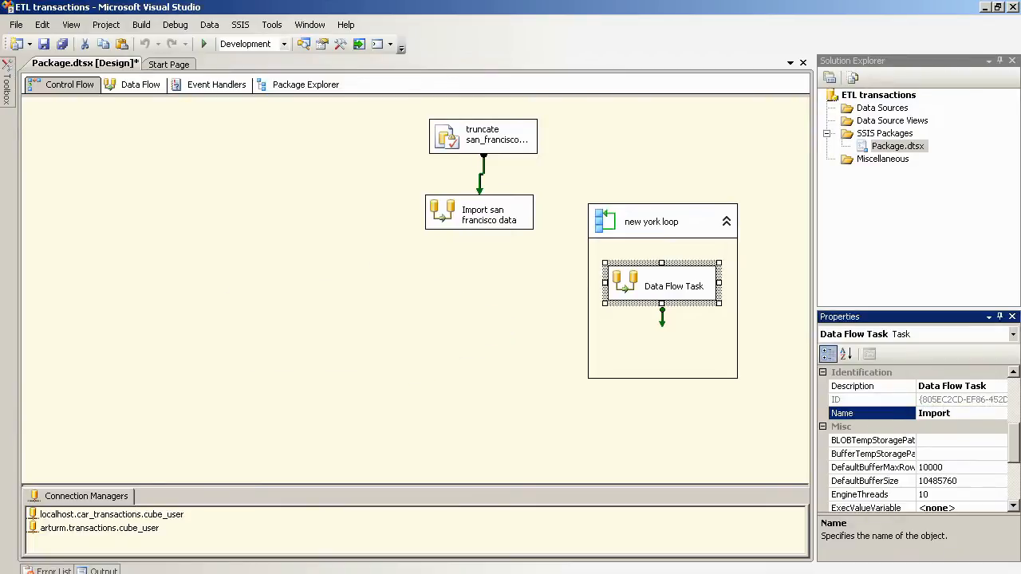
type(" New York data")
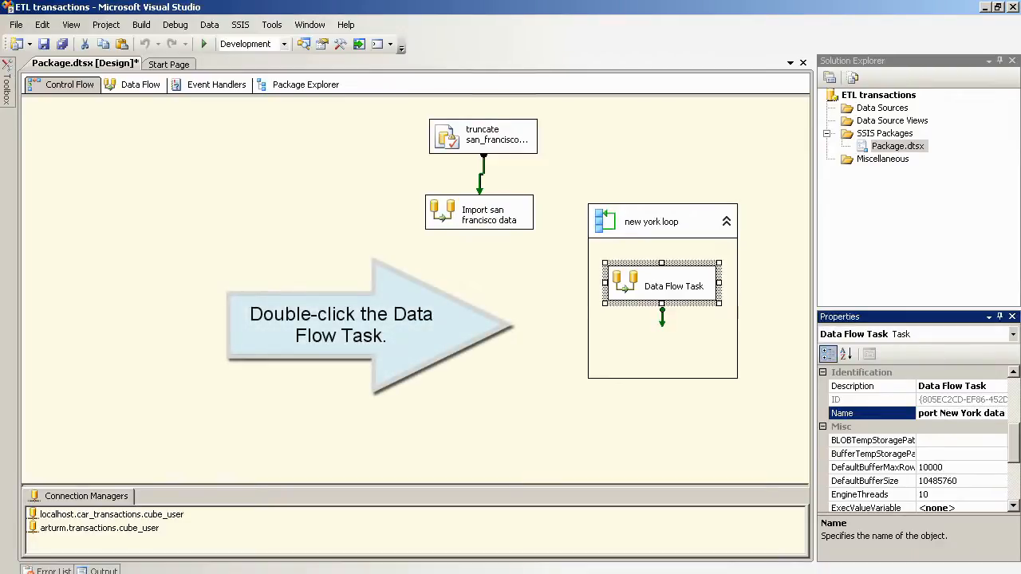
key("Return")
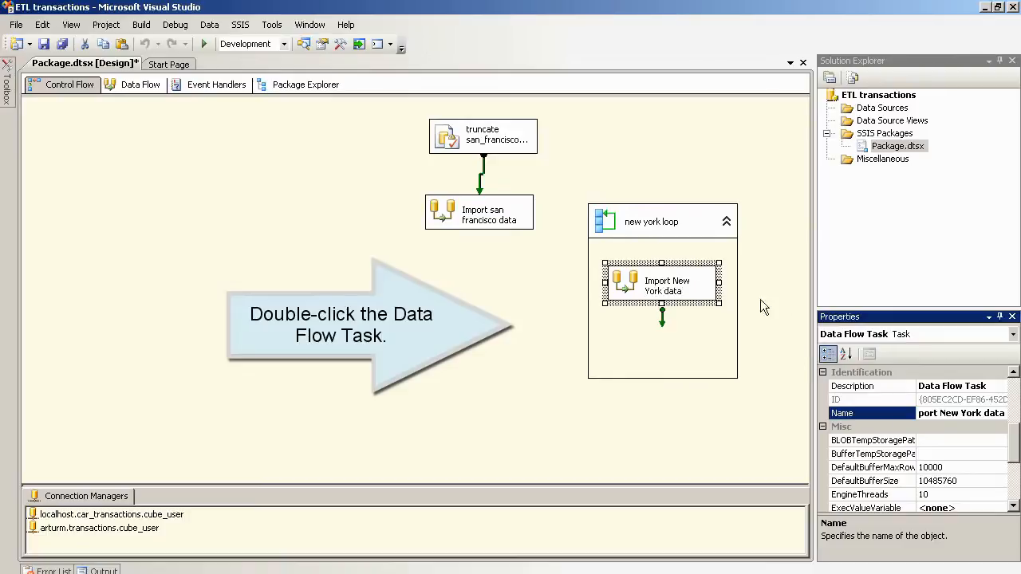
Step: In the Import New York data flow, place a Flat File Source with an OLE DB Destination below it
double_click(620, 285)
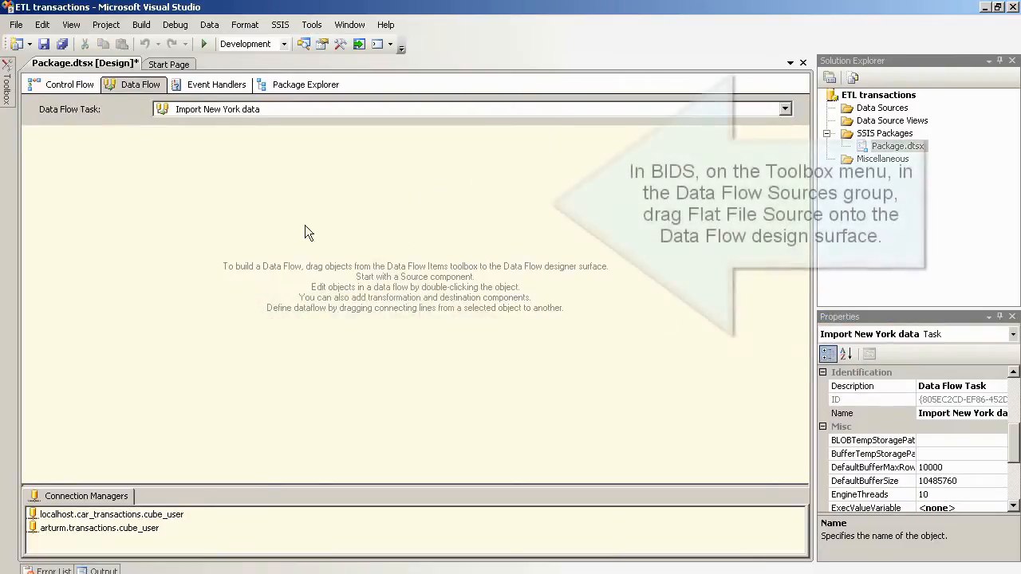
mouse_move(10, 97)
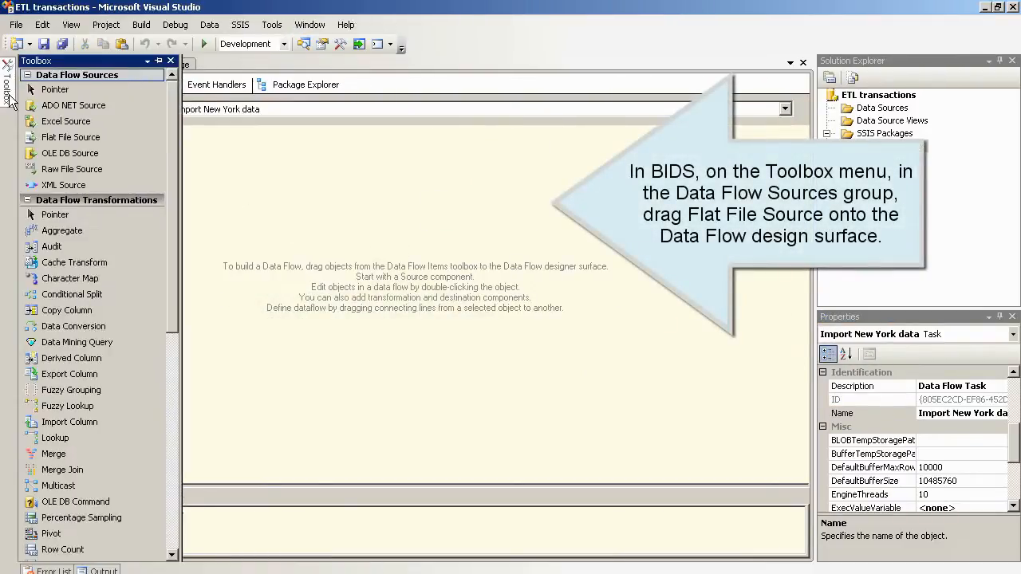
left_click_drag(52, 137, 391, 164)
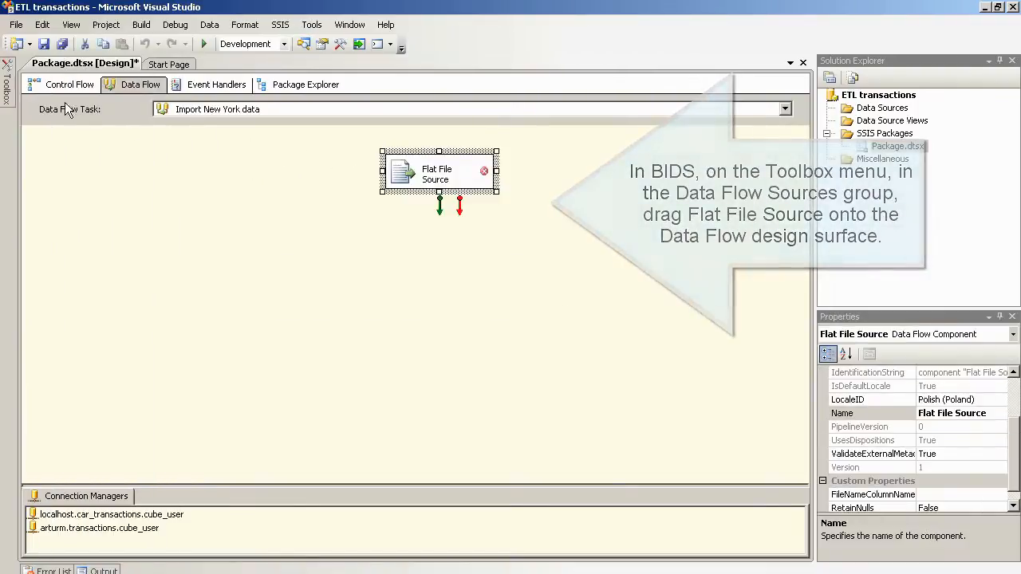
mouse_move(7, 84)
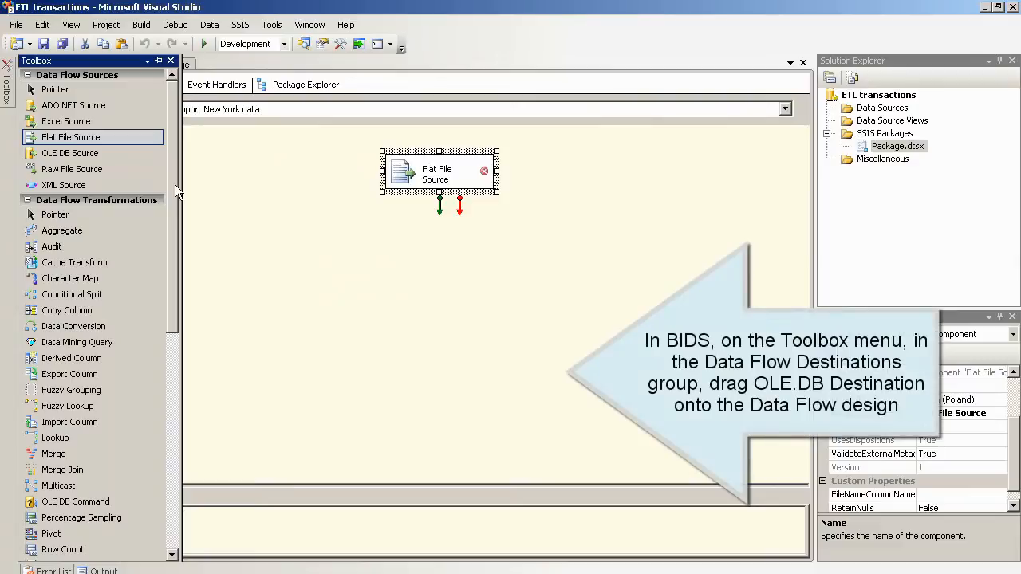
left_click_drag(175, 184, 174, 399)
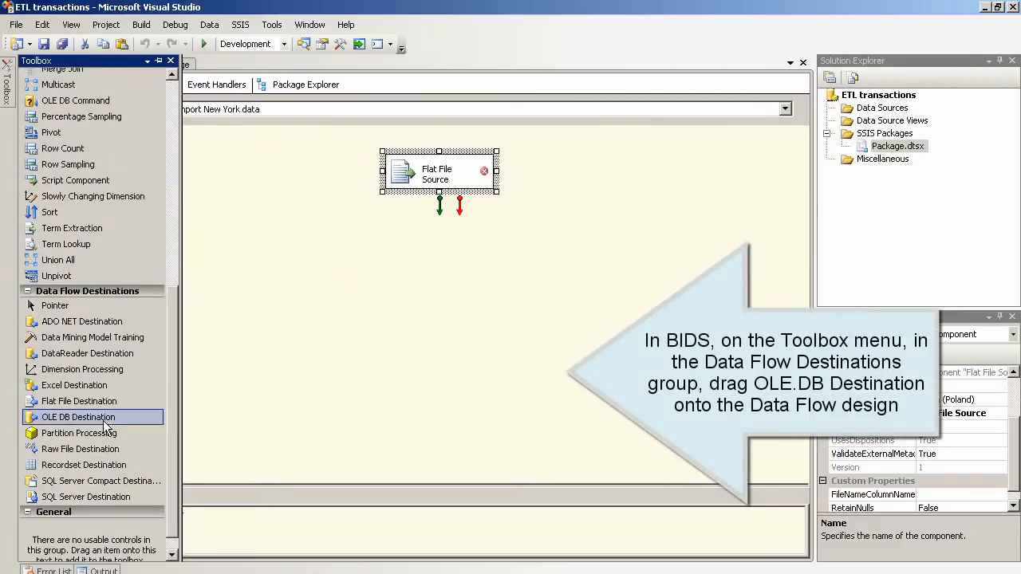
left_click_drag(103, 421, 407, 287)
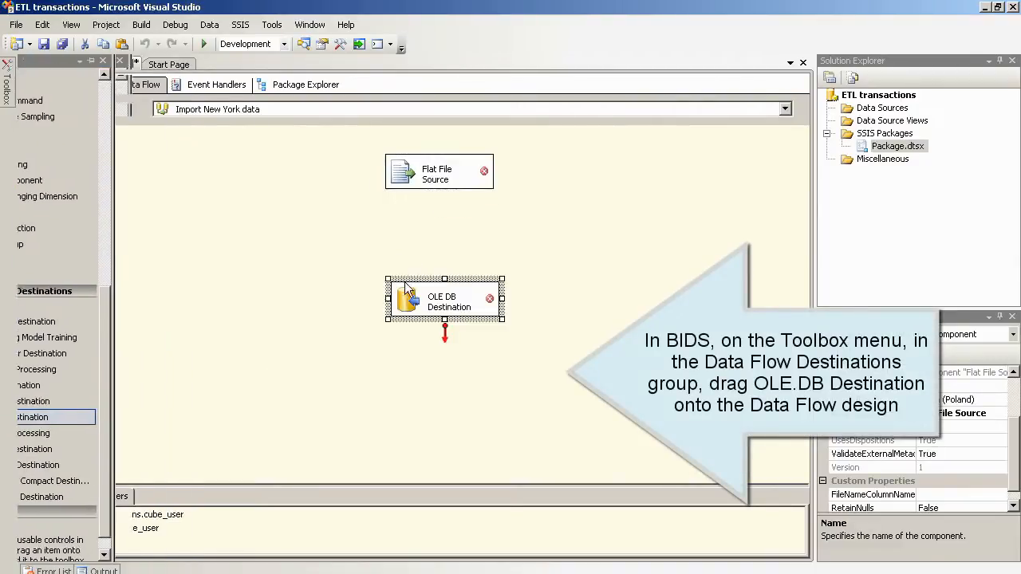
double_click(410, 176)
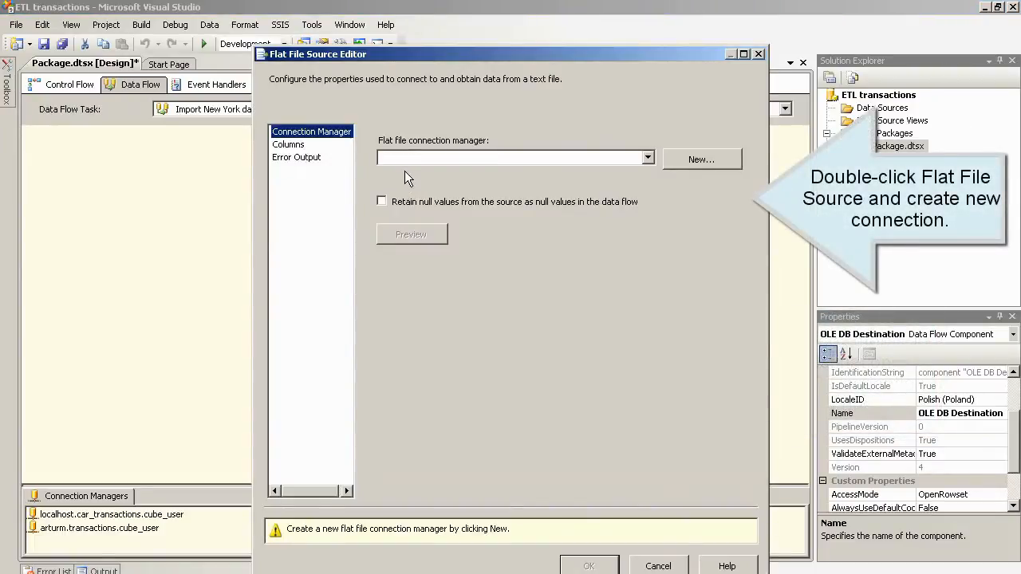
Step: Create a new flat file connection named 'new york source data', using the same text as its description
left_click(694, 157)
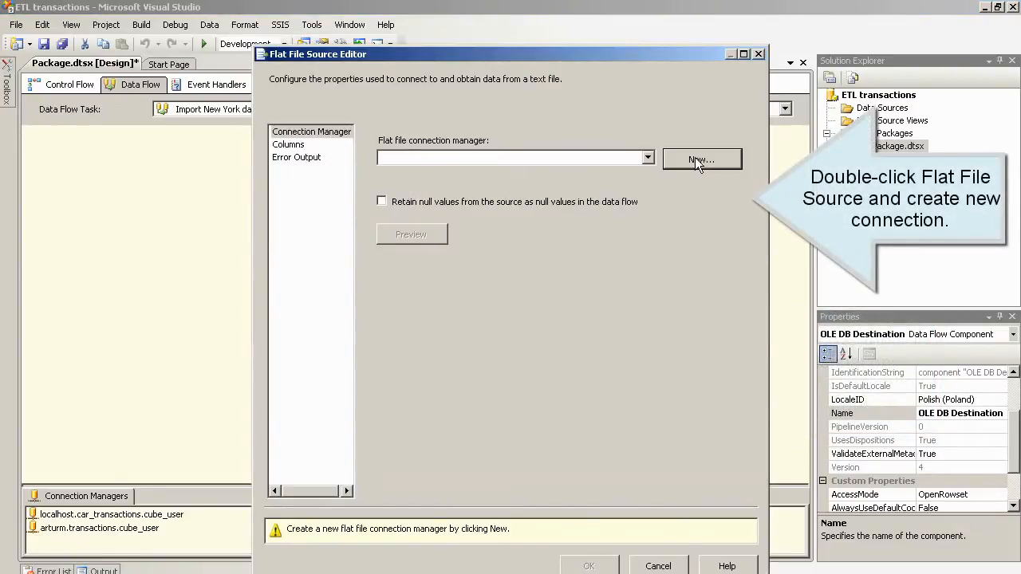
left_click(524, 128)
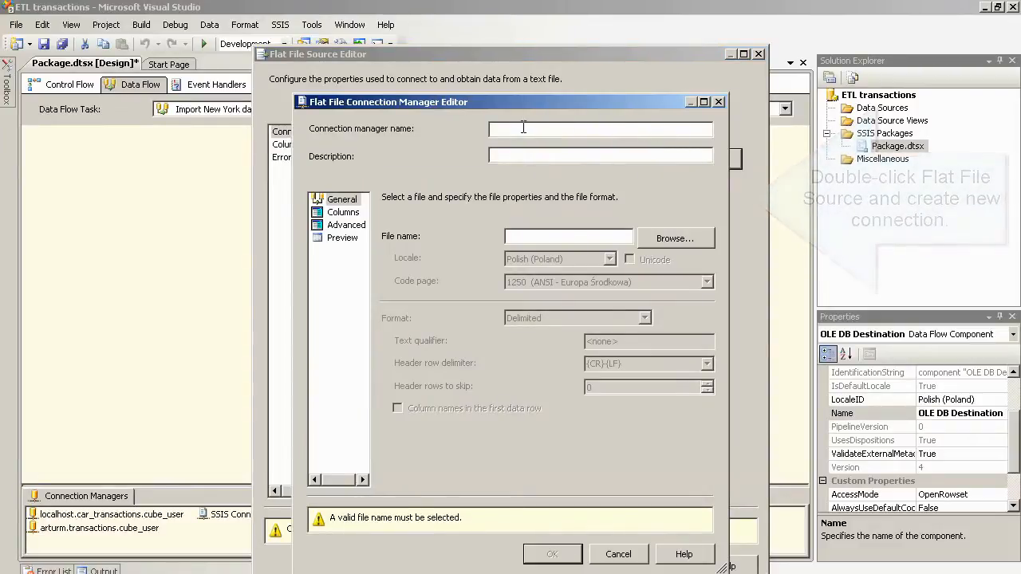
type("new")
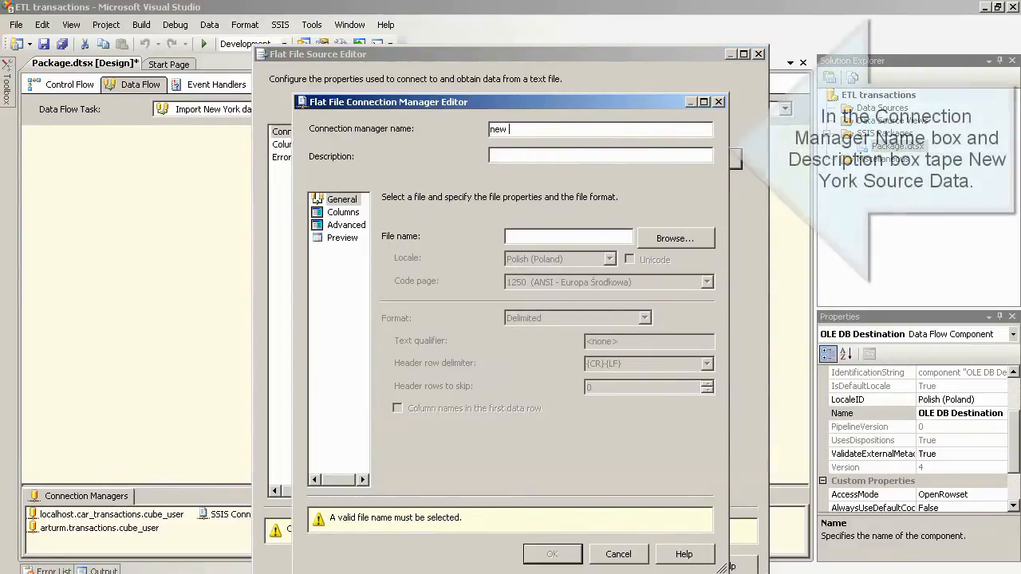
type(" york ")
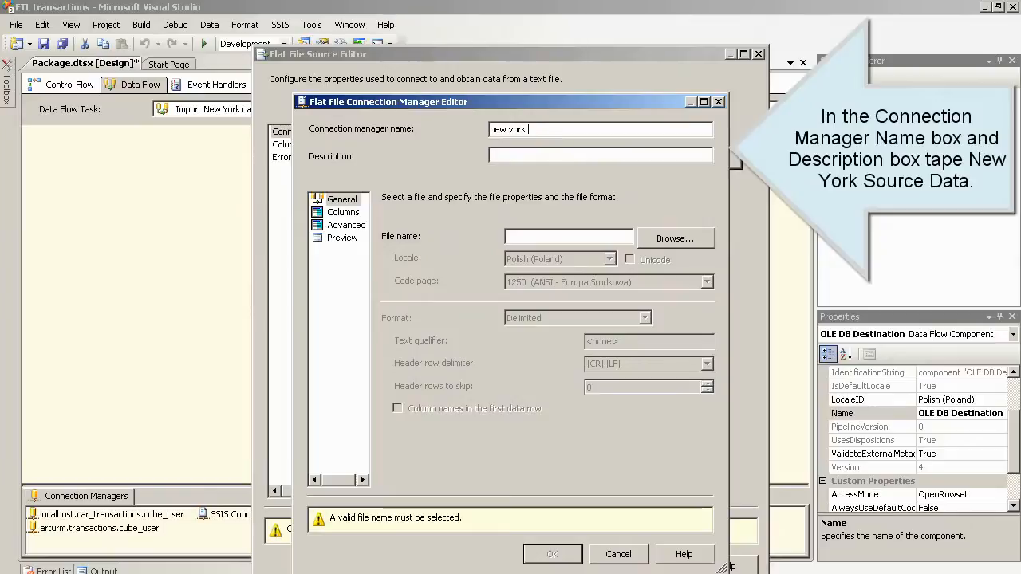
type("sourc")
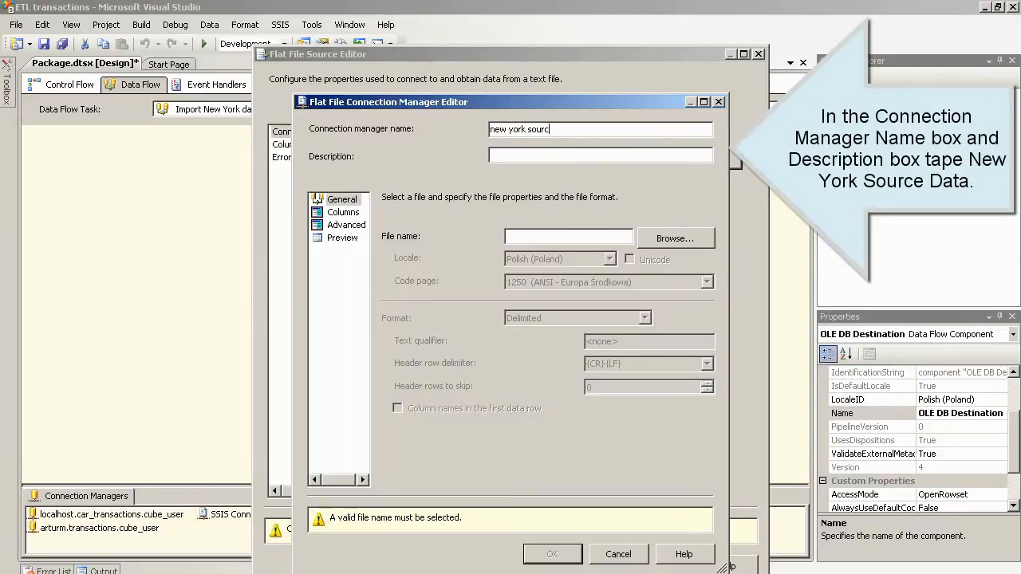
type("e data")
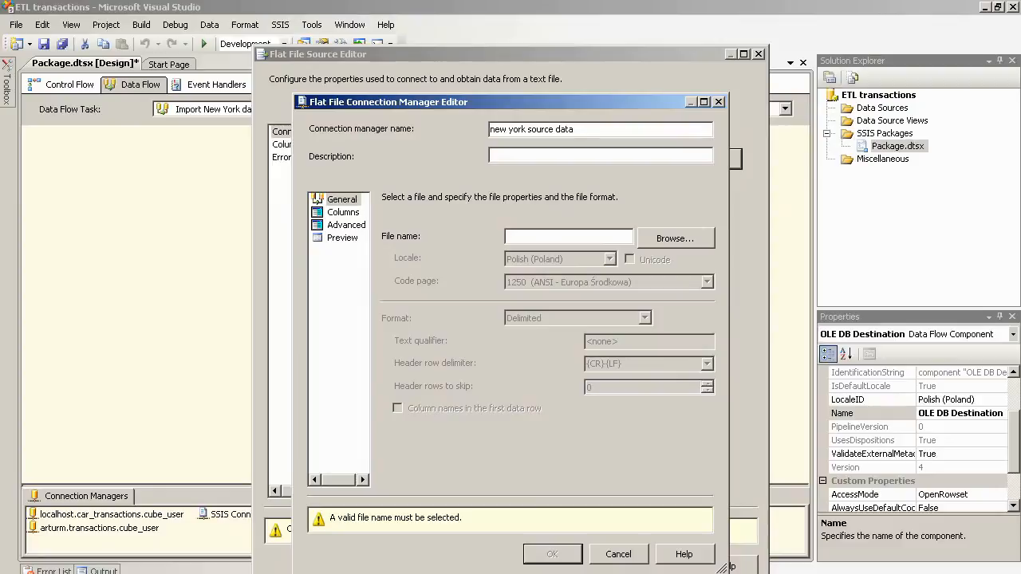
key("shift+Home")
key("ctrl+c")
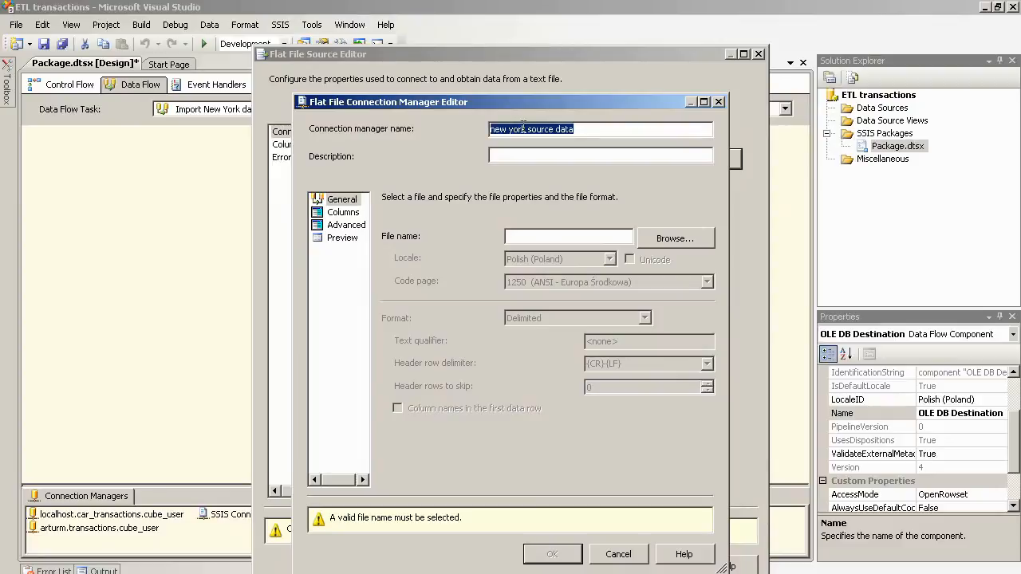
left_click(509, 154)
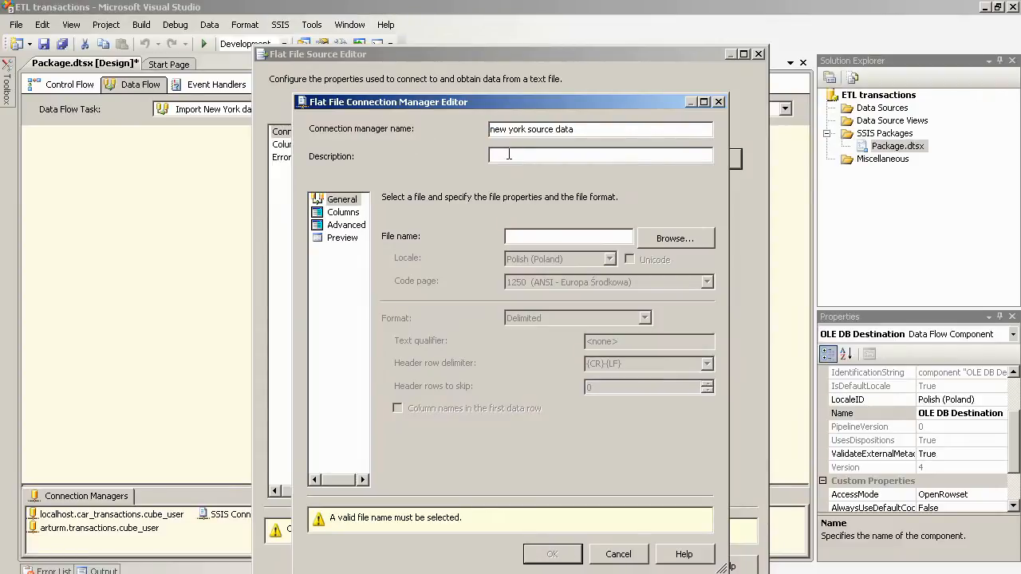
key("ctrl+v")
Step: Point the connection at new_york_2011_01.txt with column names in the first data row, then review columns
left_click(667, 235)
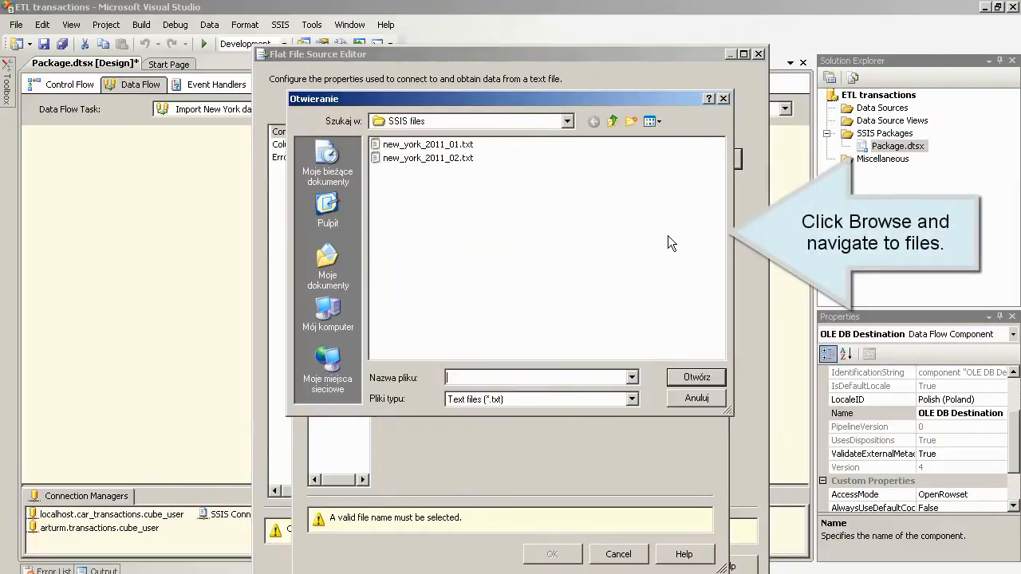
left_click(568, 124)
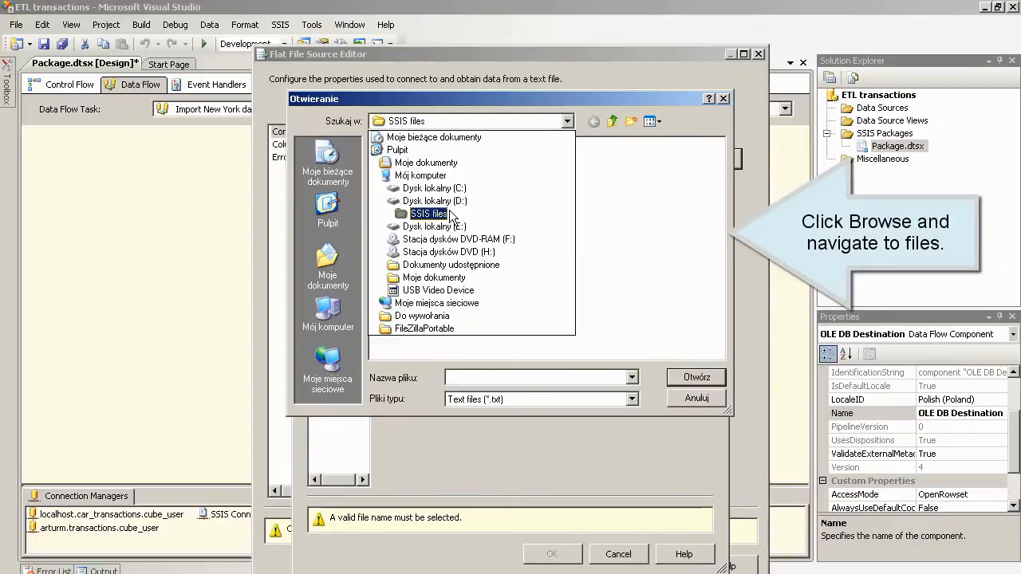
left_click(446, 213)
left_click(420, 146)
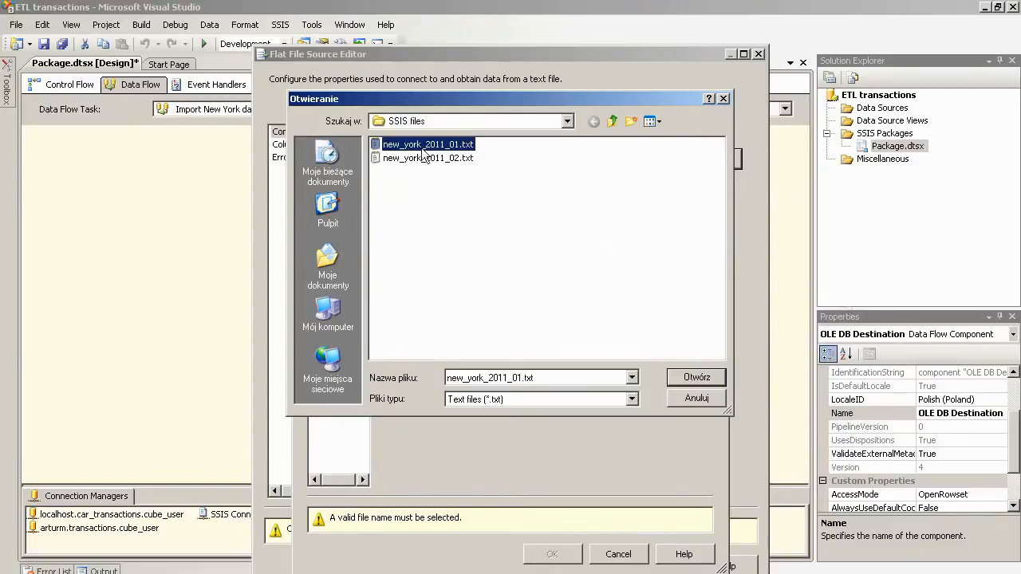
left_click(693, 376)
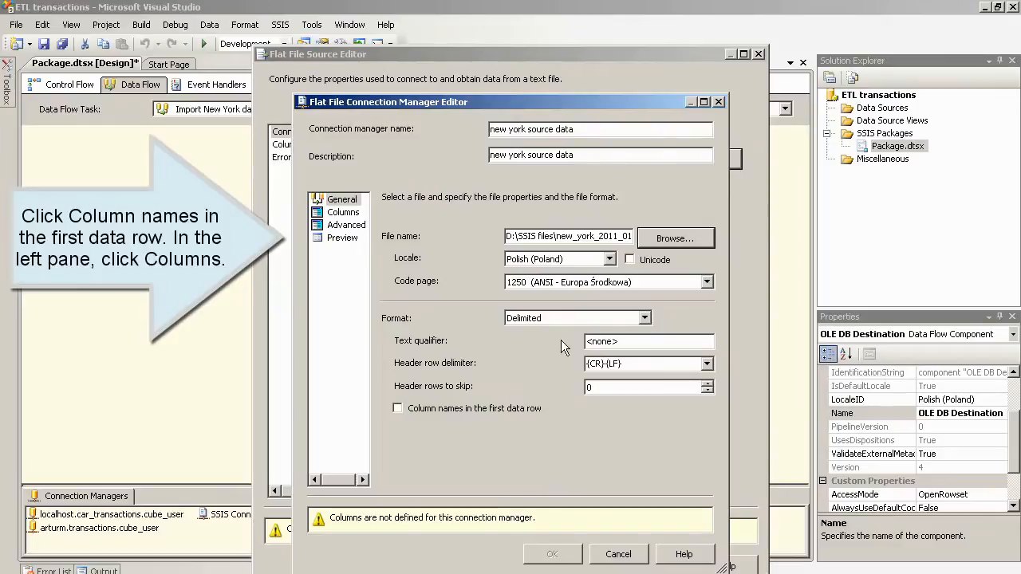
left_click(398, 409)
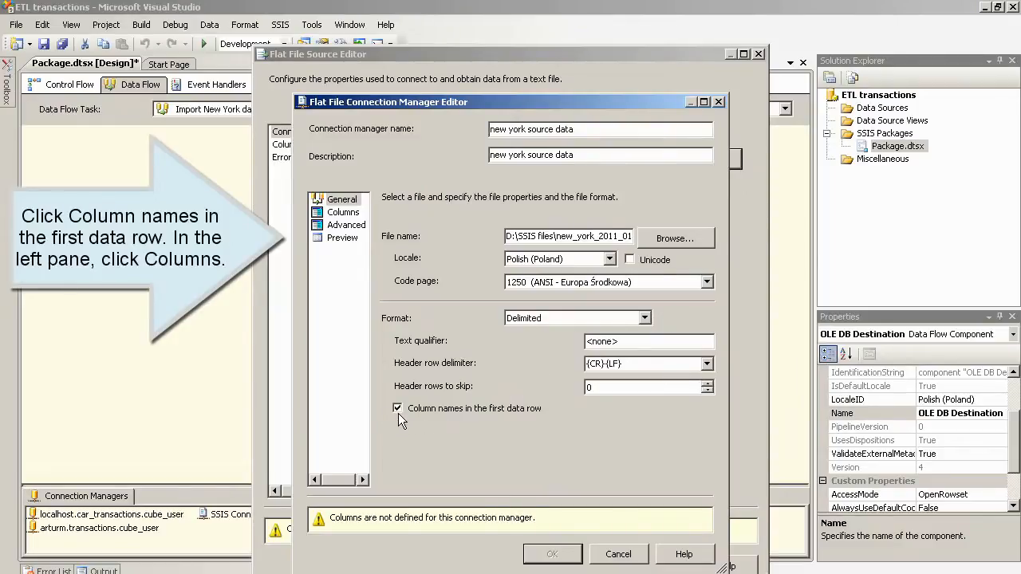
left_click(335, 212)
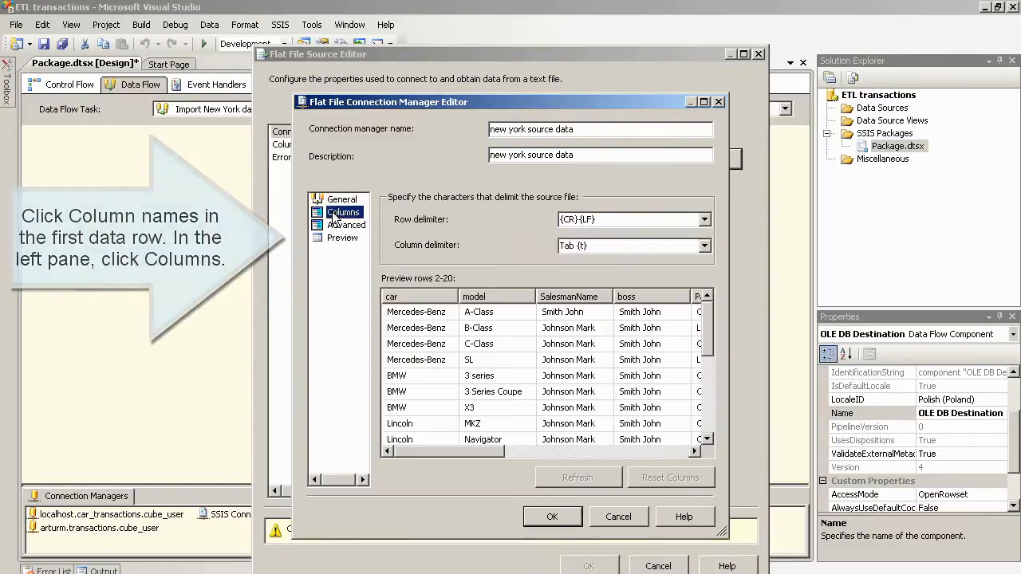
left_click_drag(439, 447, 412, 455)
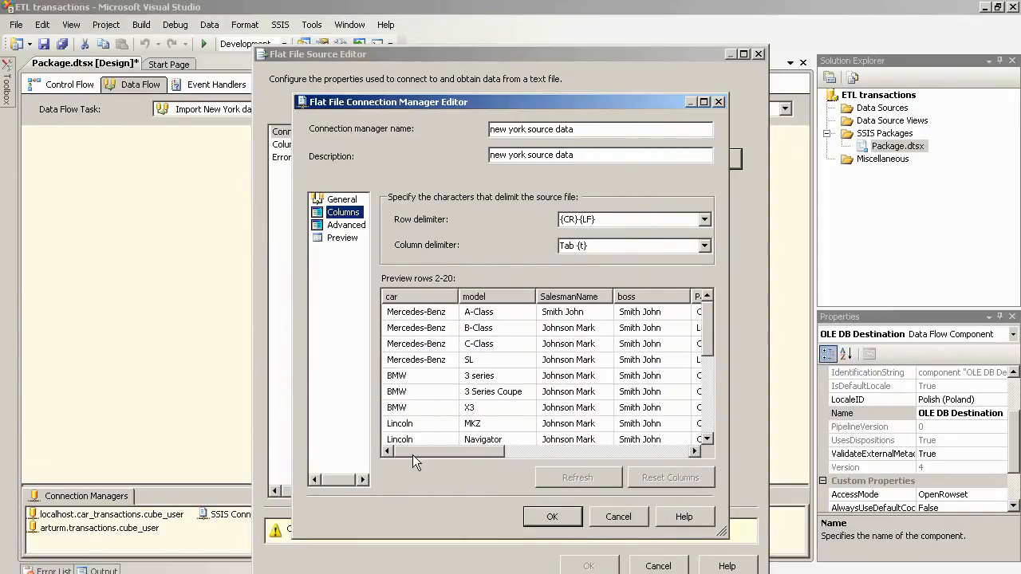
left_click(551, 516)
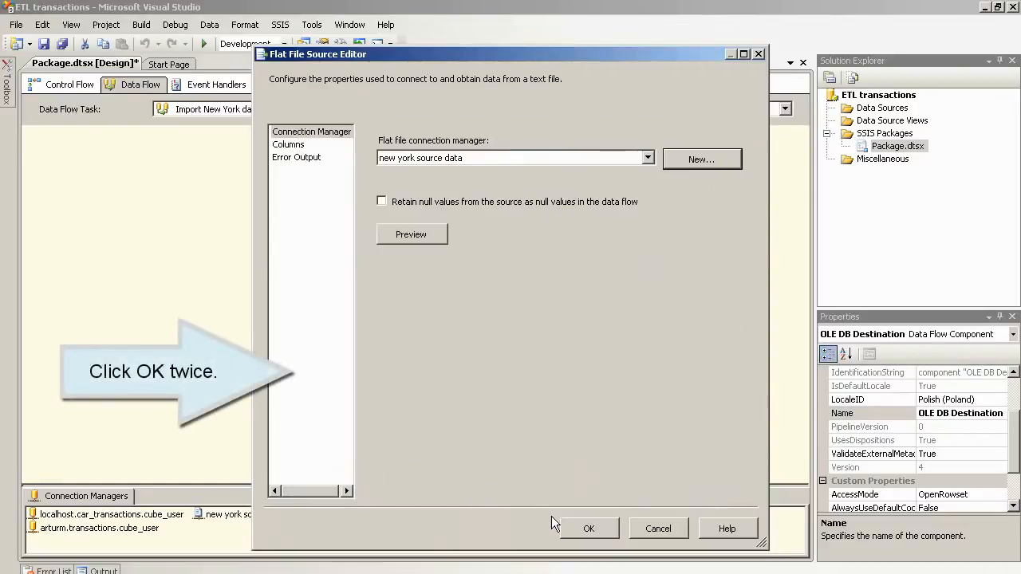
left_click(295, 146)
Step: Connect the Flat File Source's output to the OLE DB Destination
left_click(592, 531)
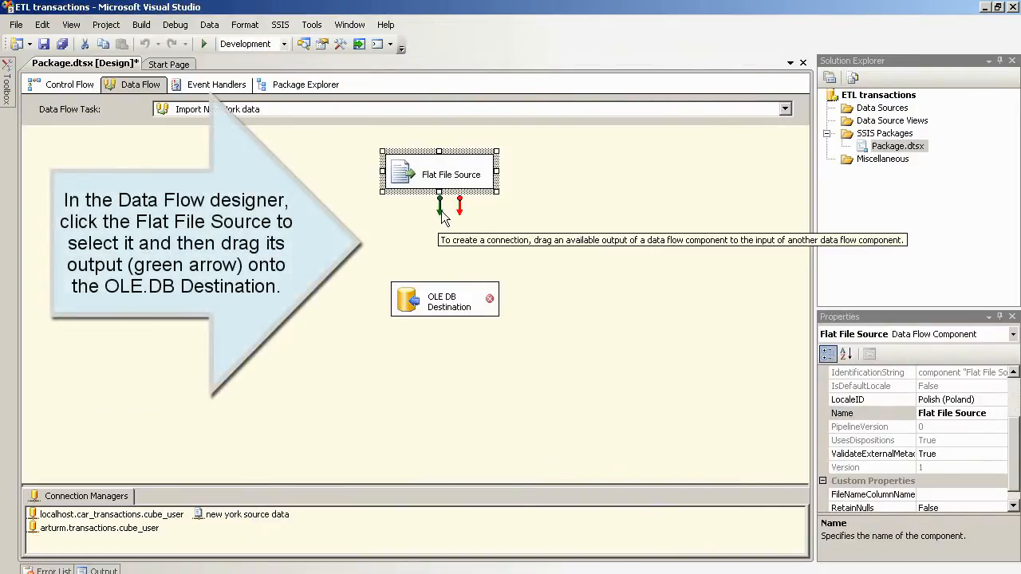
left_click_drag(441, 212, 416, 295)
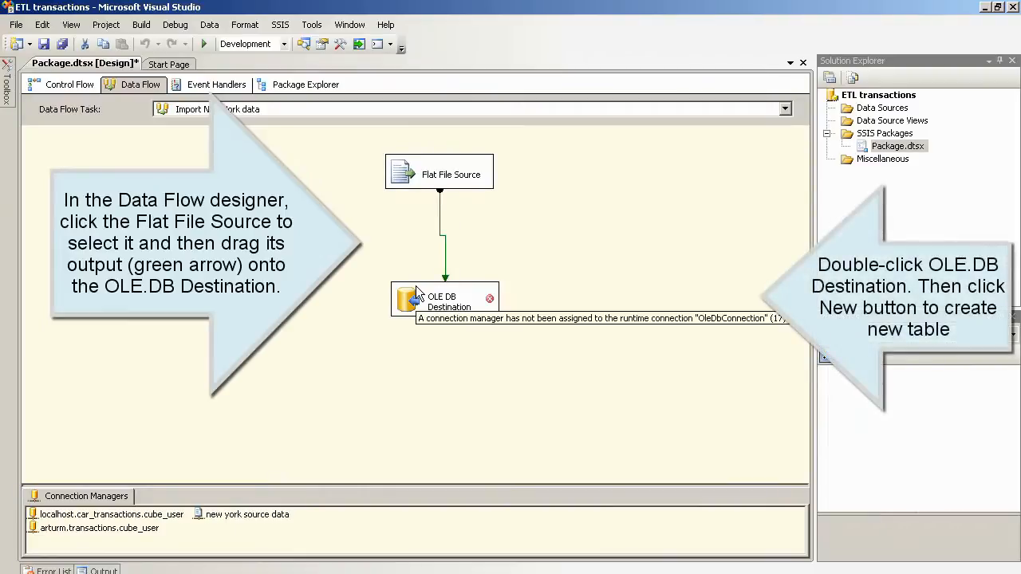
double_click(419, 291)
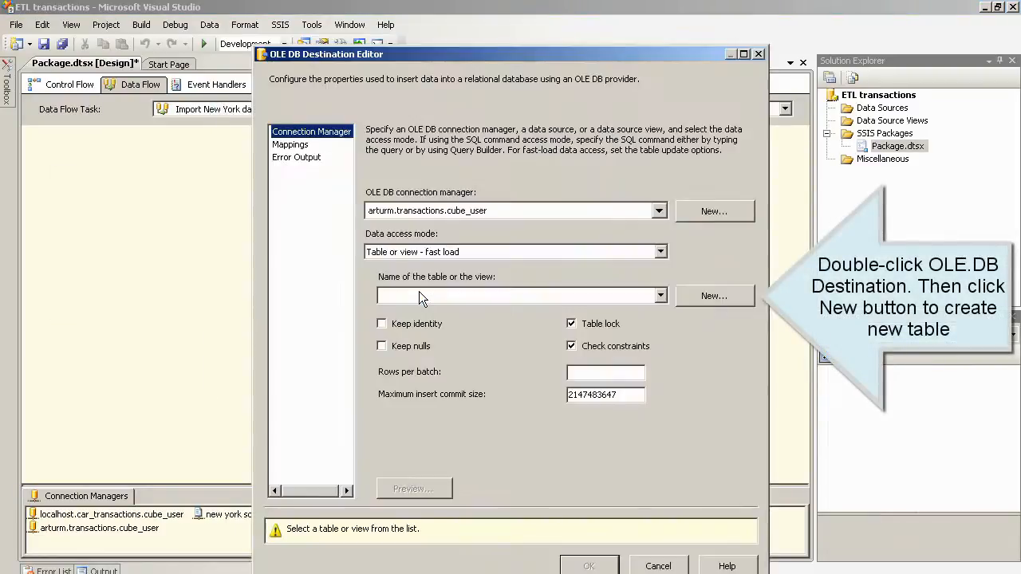
Step: Create the NewYork_data destination table with customer as varchar(100) and confirm the column mappings
left_click(707, 297)
left_click(505, 214)
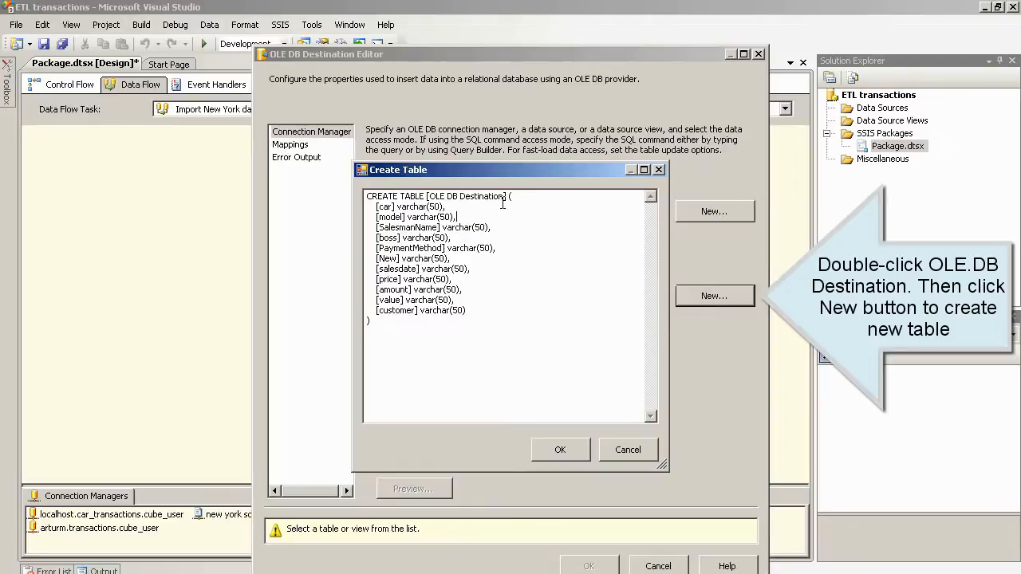
left_click_drag(504, 196, 429, 196)
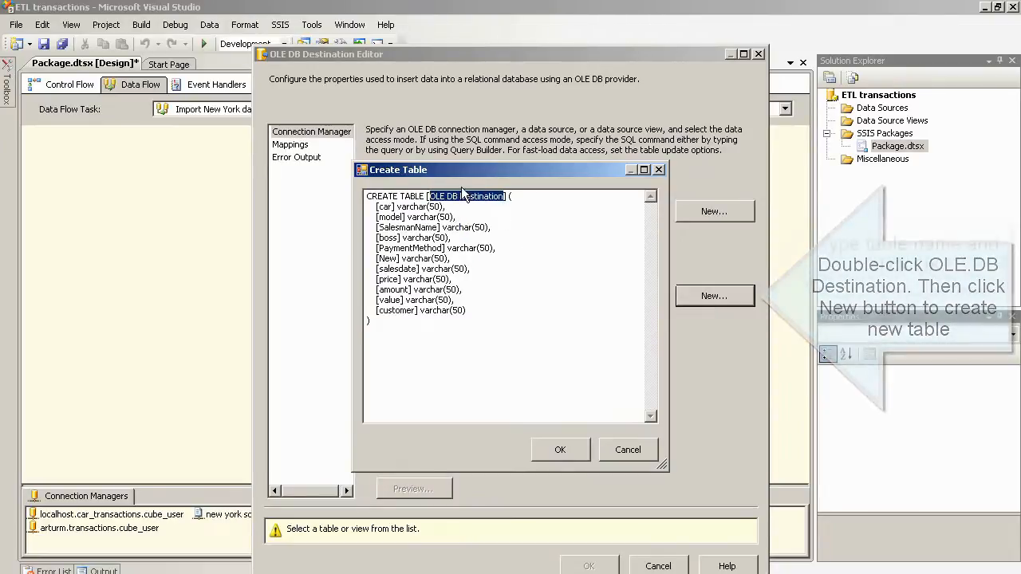
type("New")
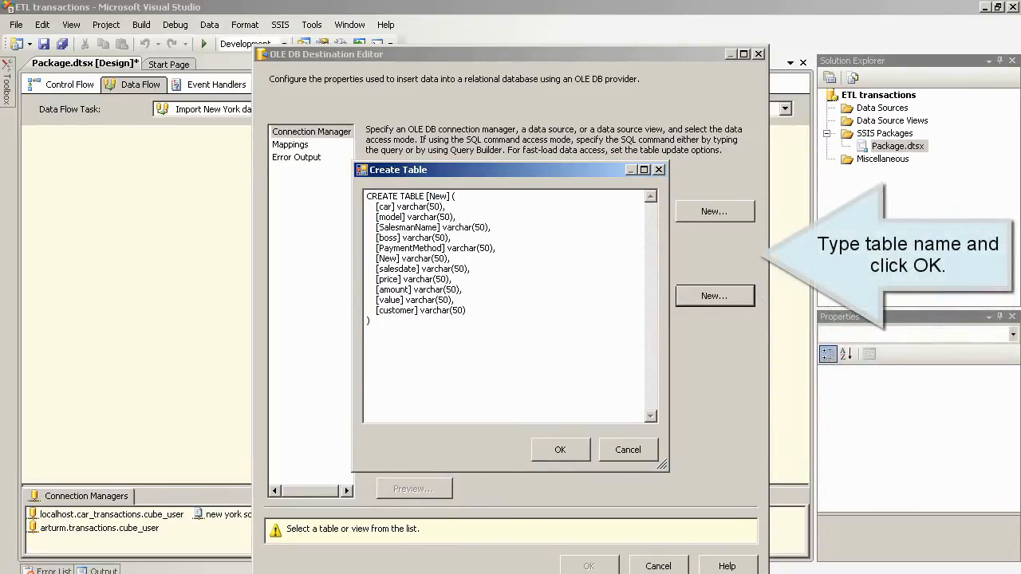
type("Yor")
type("k_dat")
type("1")
type("0")
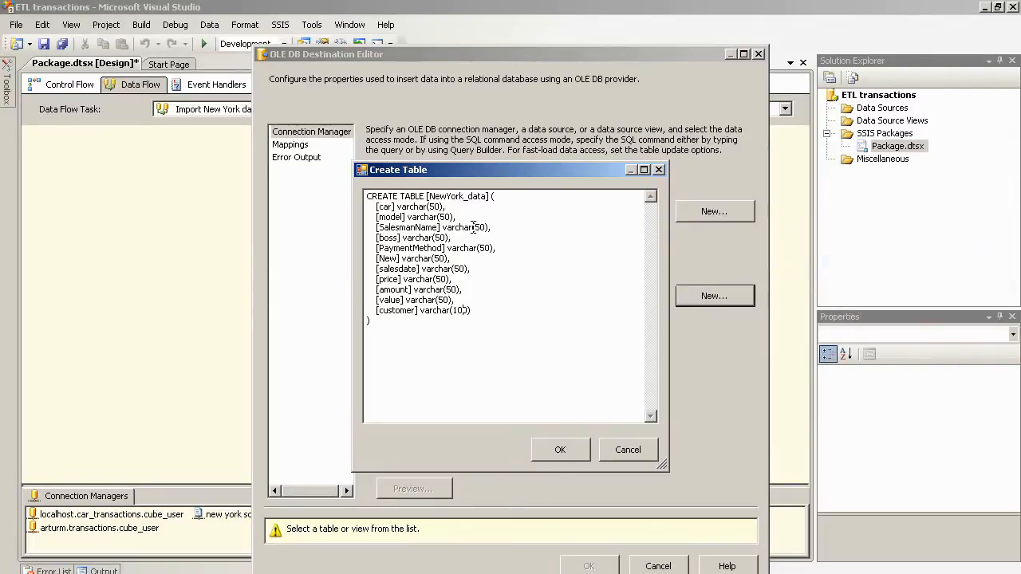
left_click(564, 452)
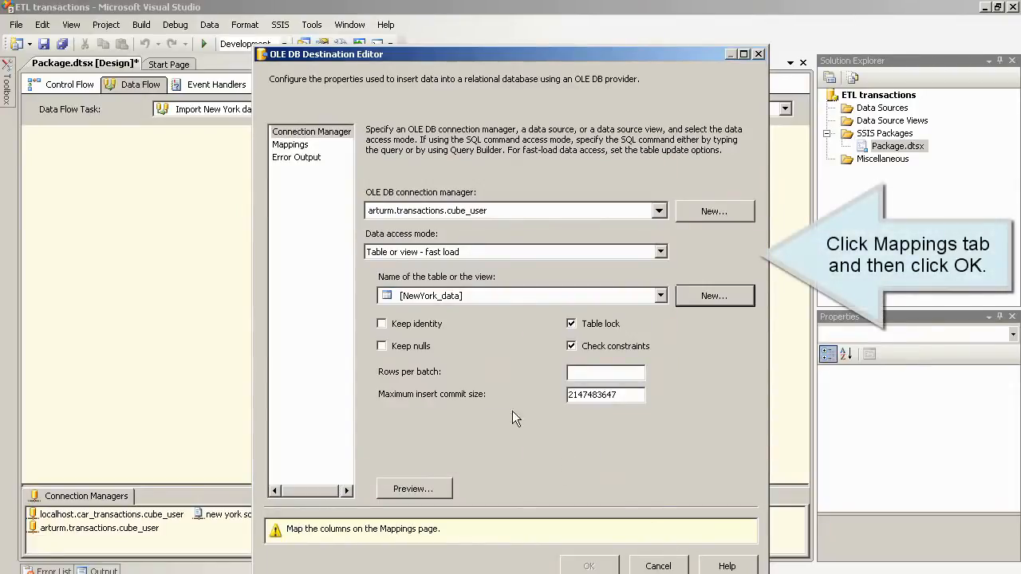
left_click(300, 149)
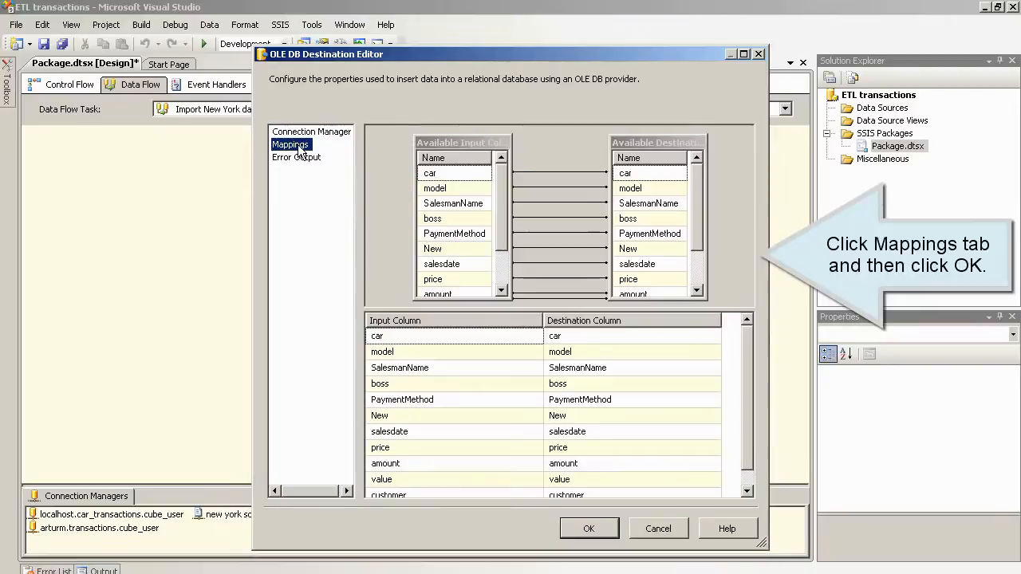
scroll(503, 219, "down", 1)
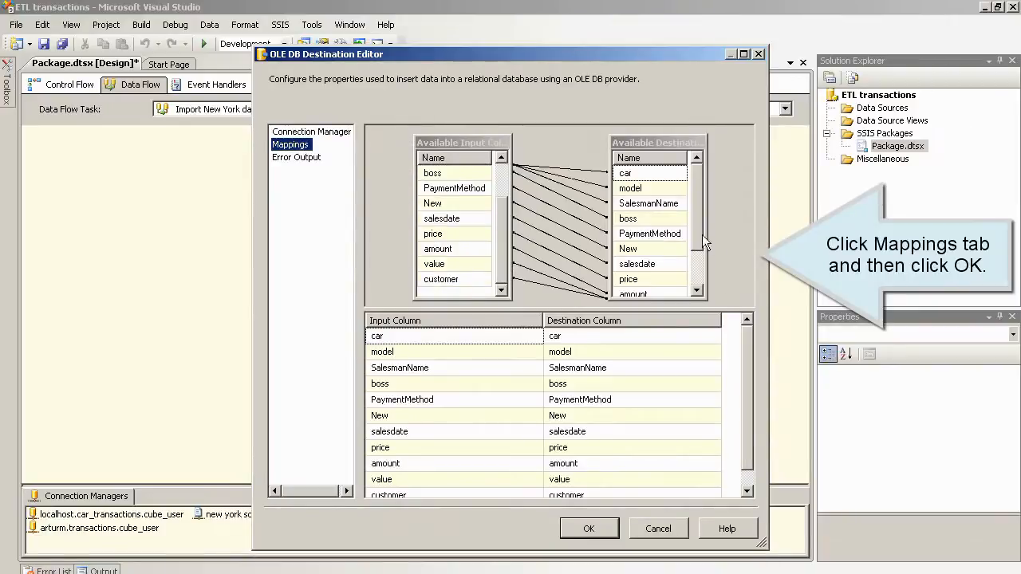
left_click_drag(700, 235, 701, 268)
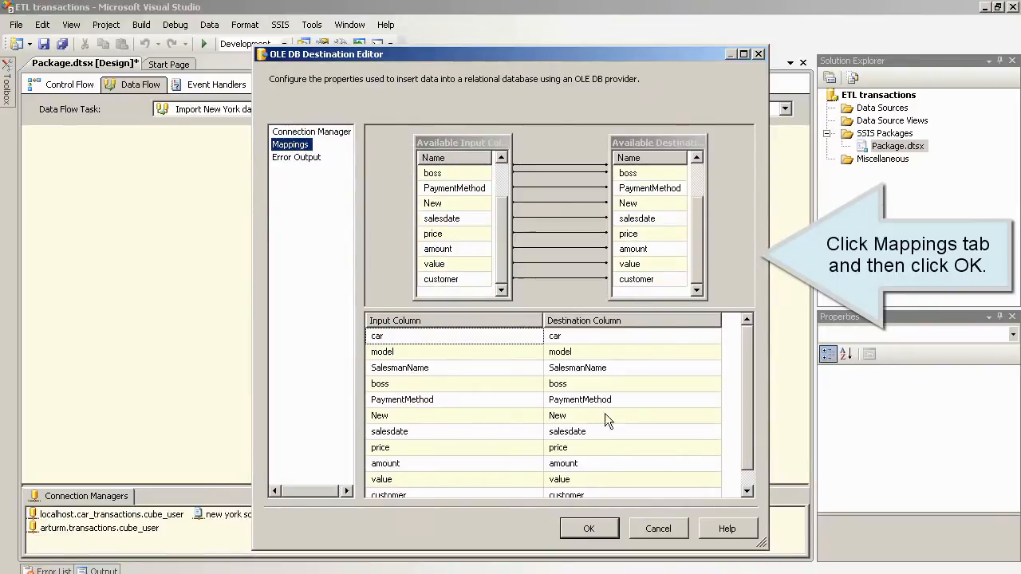
left_click(587, 526)
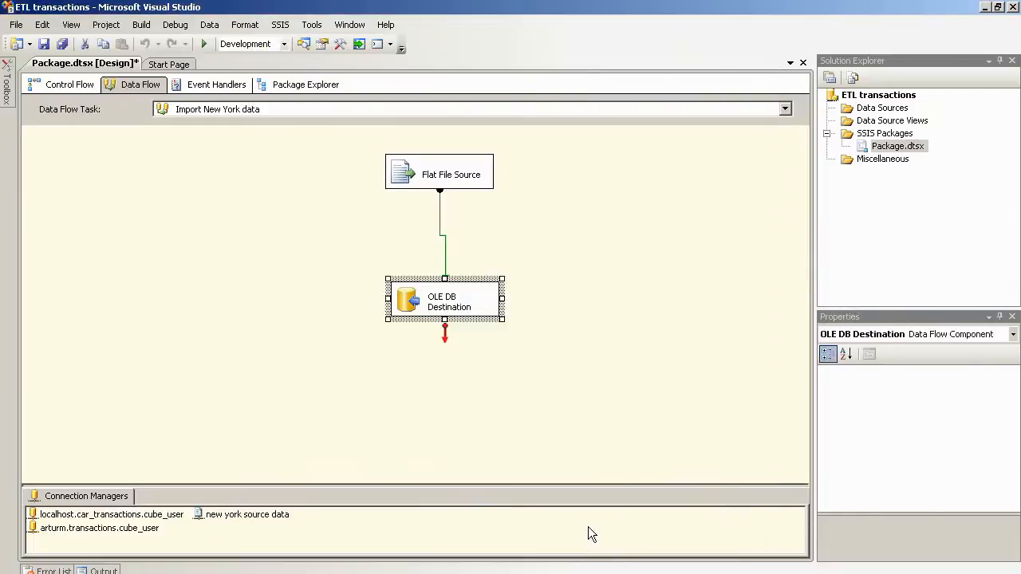
Step: Label the destination 'New York sata' and the Flat File Source 'New York source data'
left_click(449, 298)
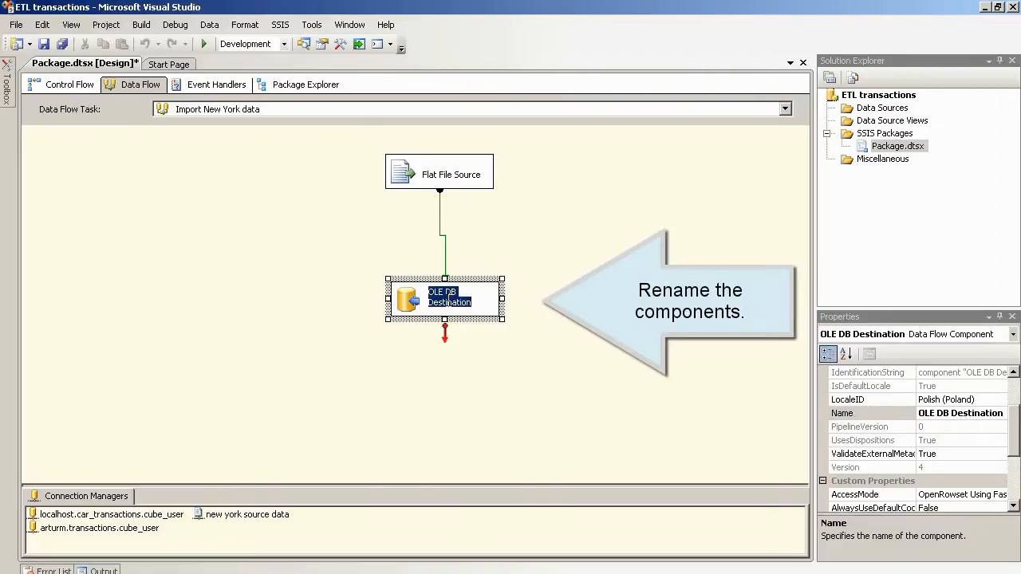
type("New York")
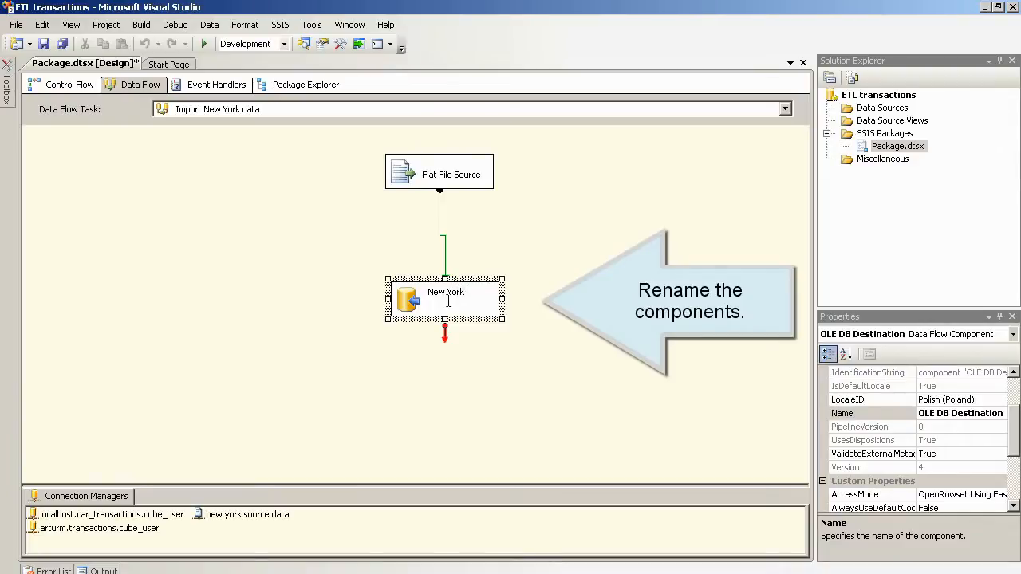
type(" sata")
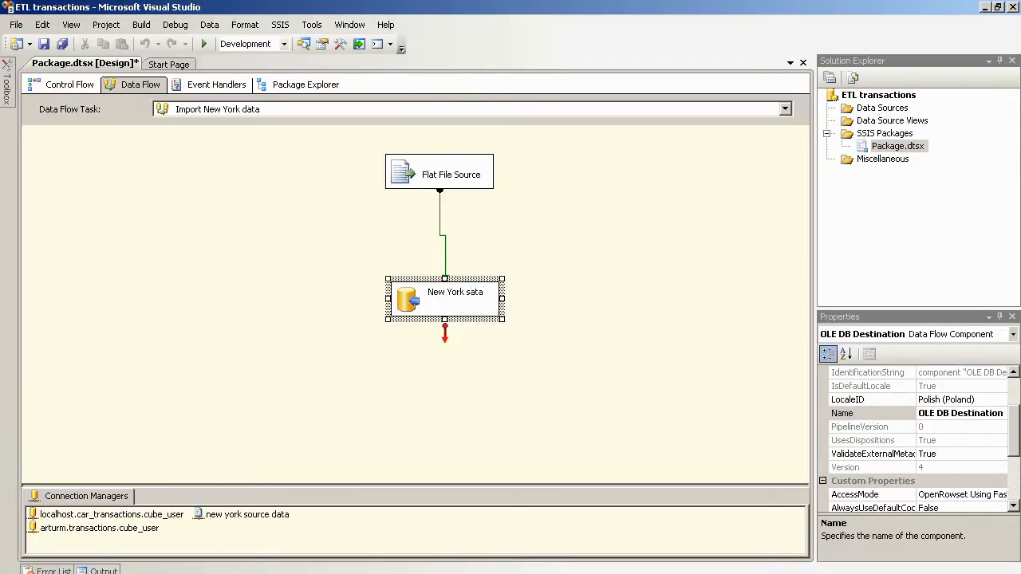
left_click(453, 182)
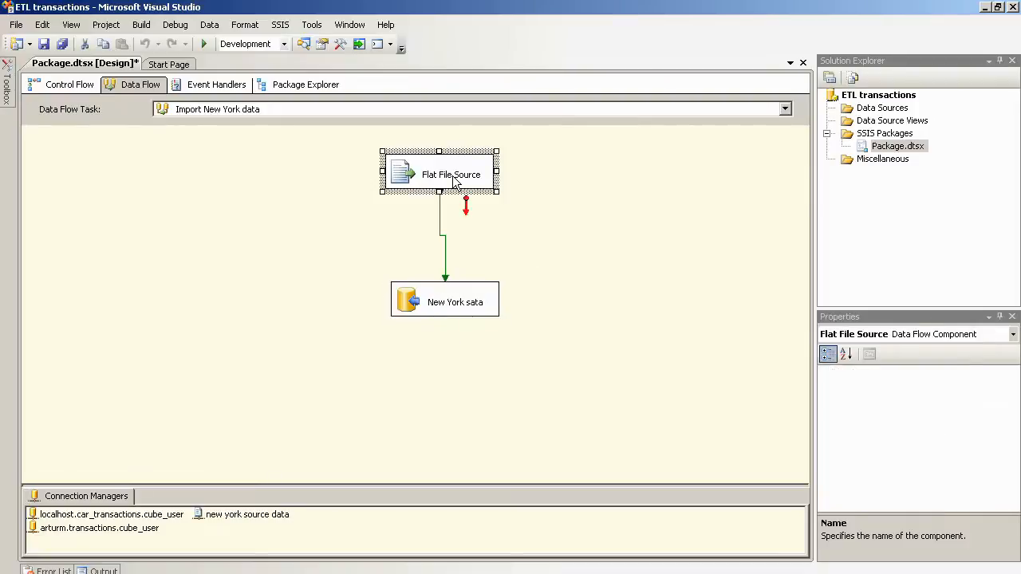
left_click(452, 177)
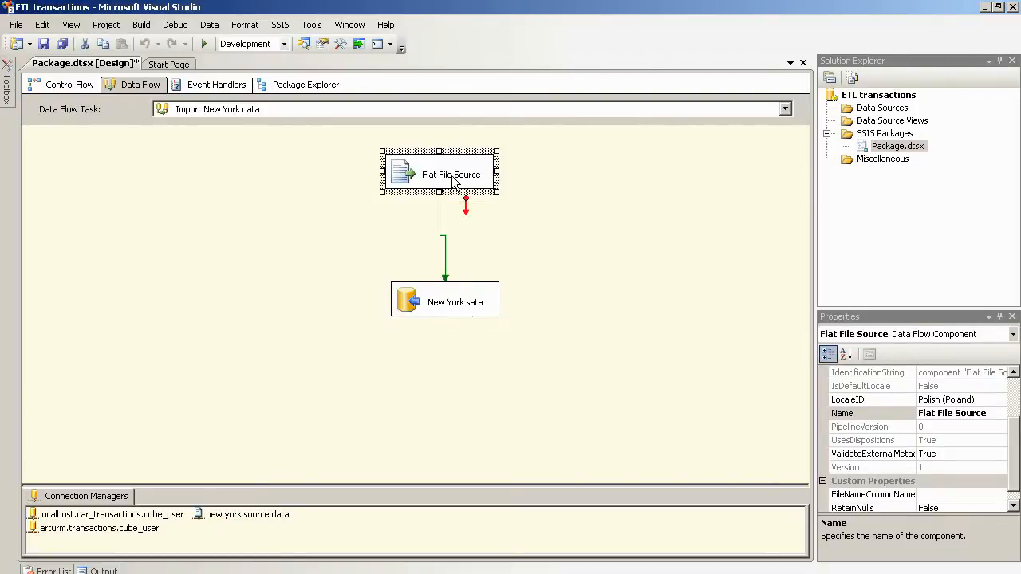
type("New York source data")
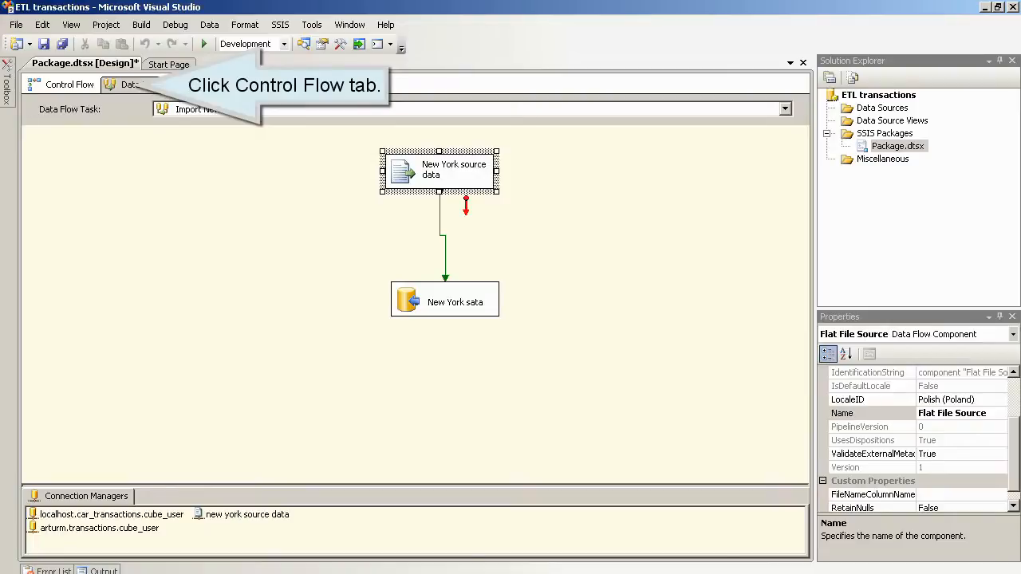
Step: Place an Execute SQL Task above the new york loop named 'truncate NewYork table'
left_click(286, 203)
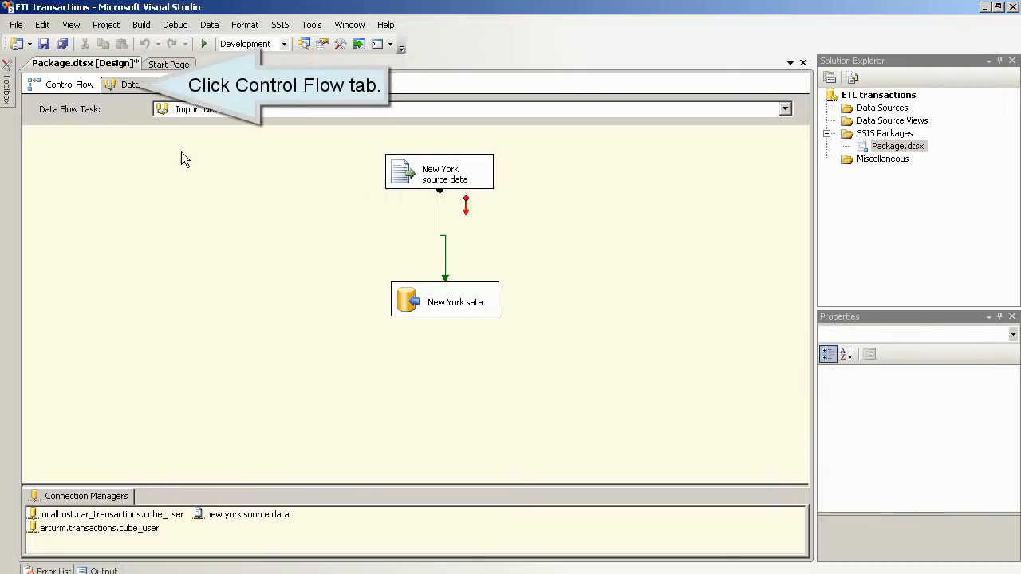
left_click(65, 84)
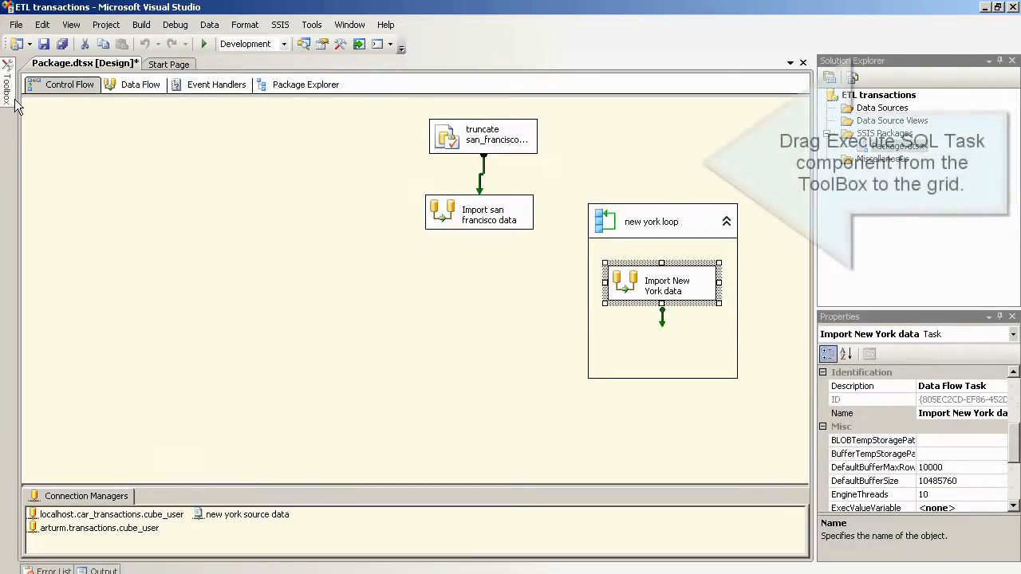
mouse_move(12, 98)
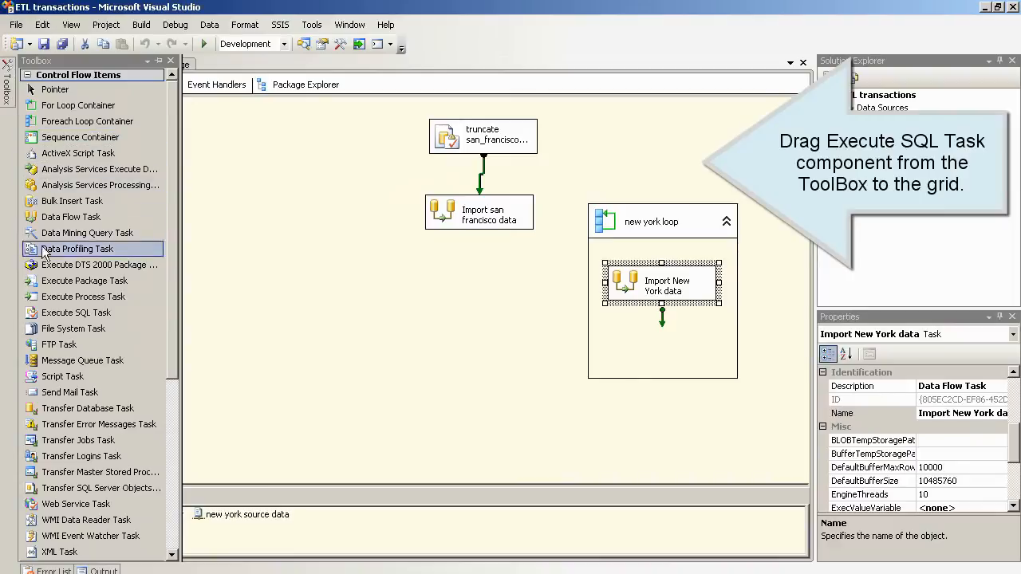
left_click_drag(51, 313, 609, 128)
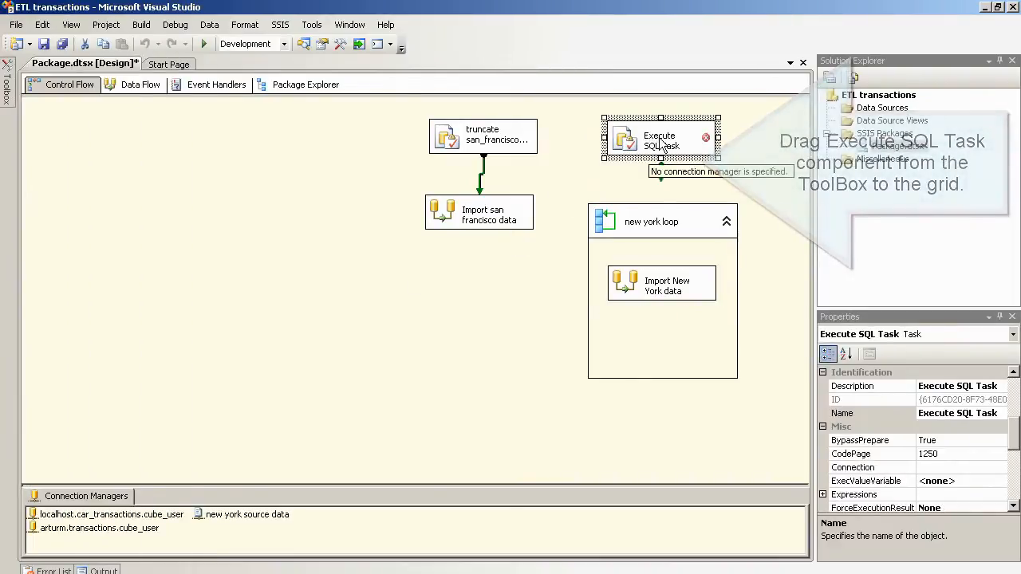
left_click(664, 139)
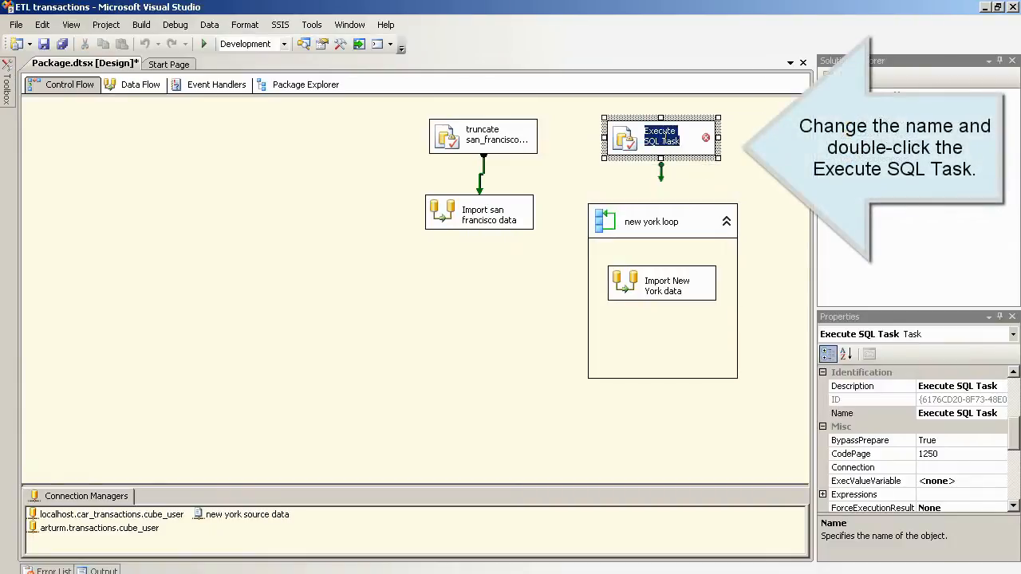
type("truncate")
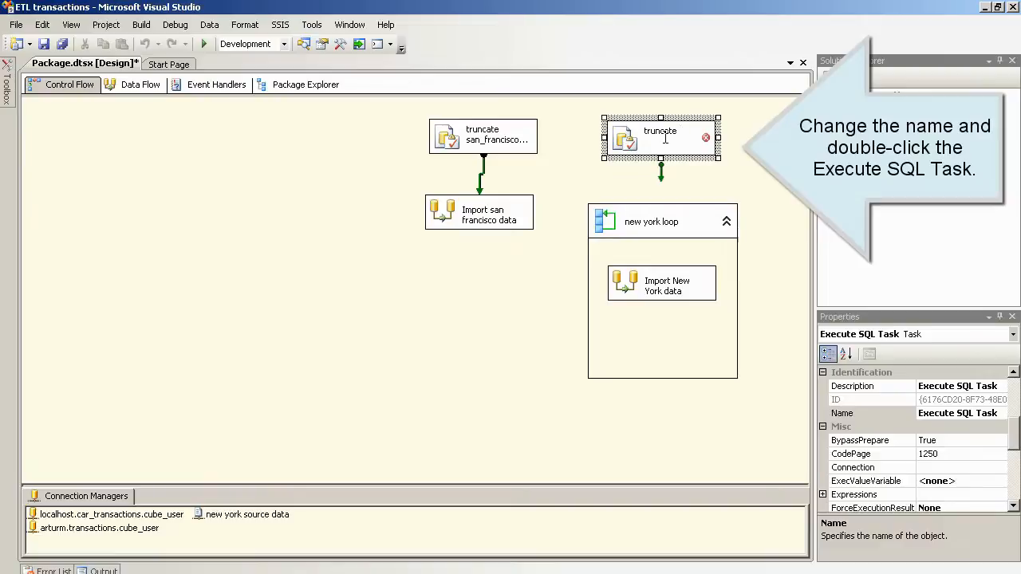
type(" NewYork table")
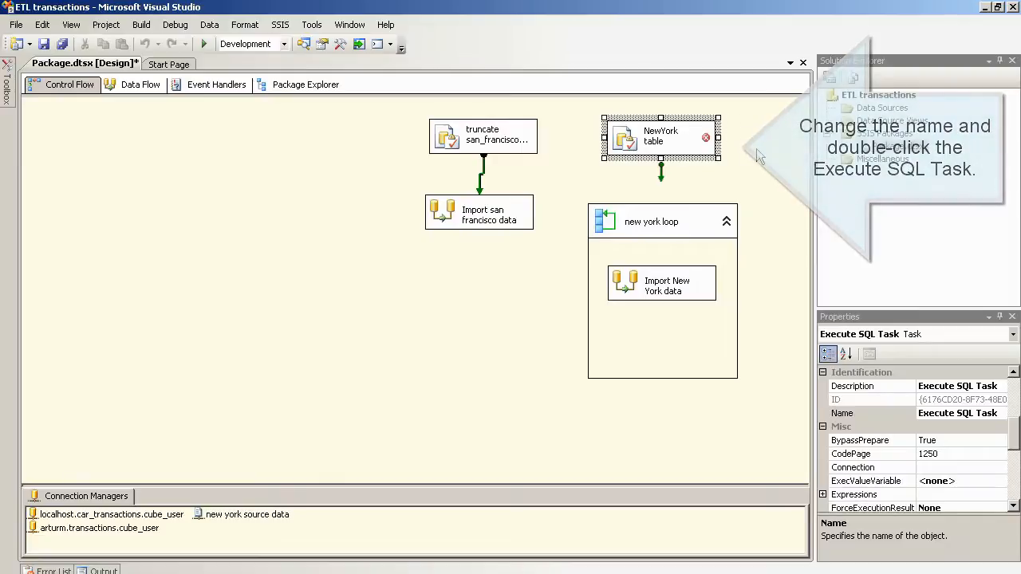
left_click(756, 149)
Step: Set the truncate NewYork table task to the transactions connection with BypassPrepare False
double_click(621, 138)
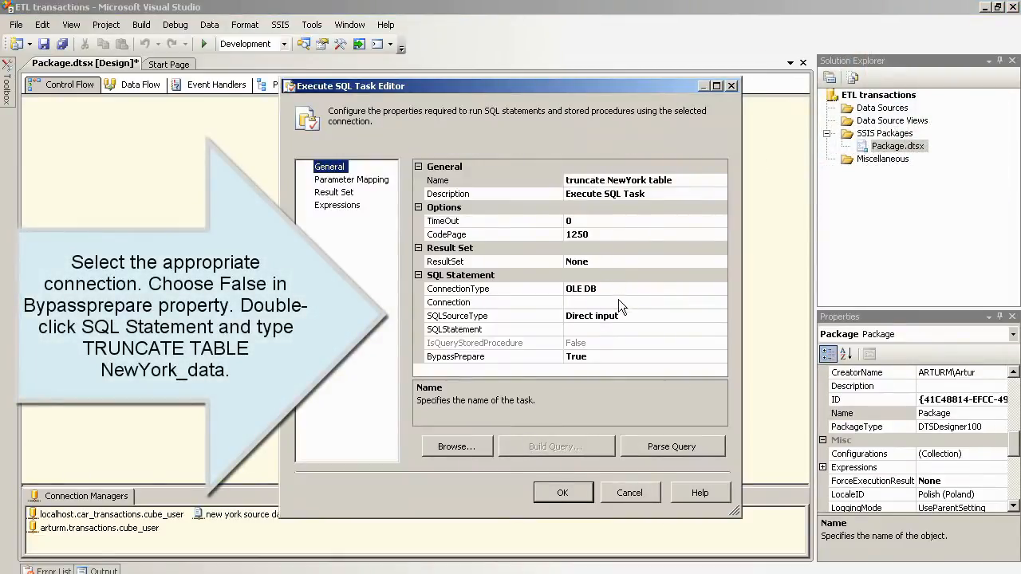
left_click(628, 302)
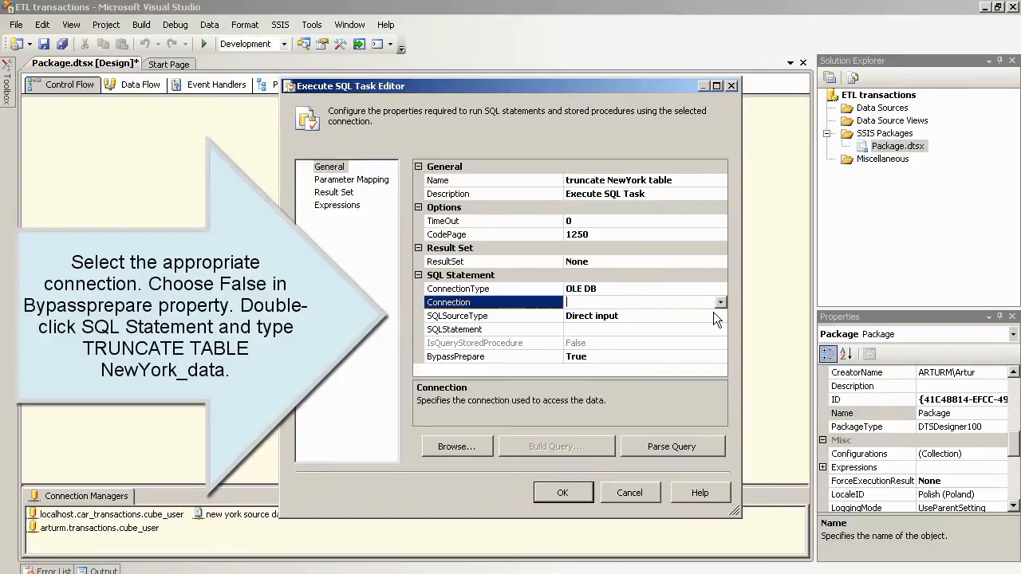
left_click(721, 302)
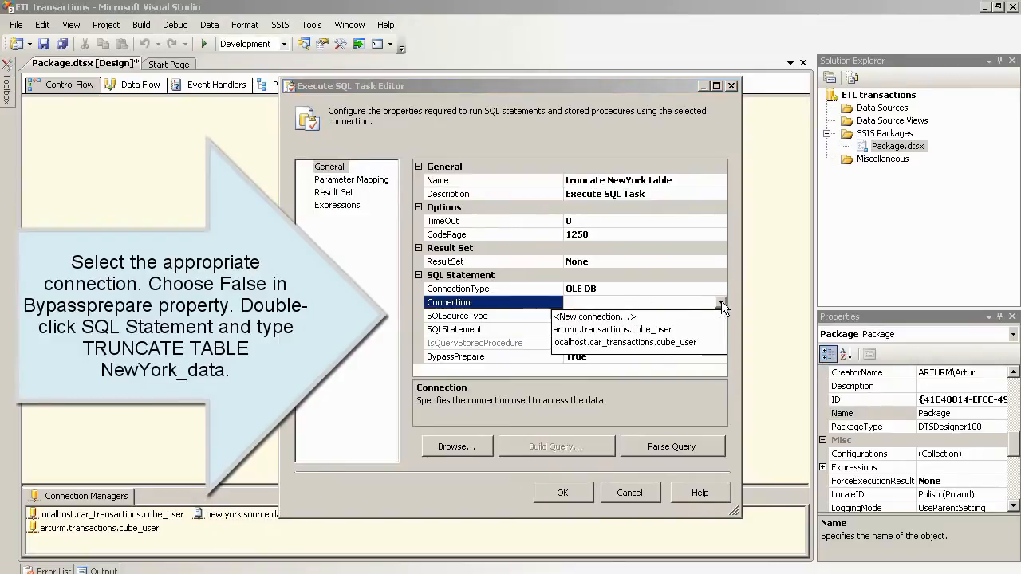
left_click(658, 331)
left_click(630, 356)
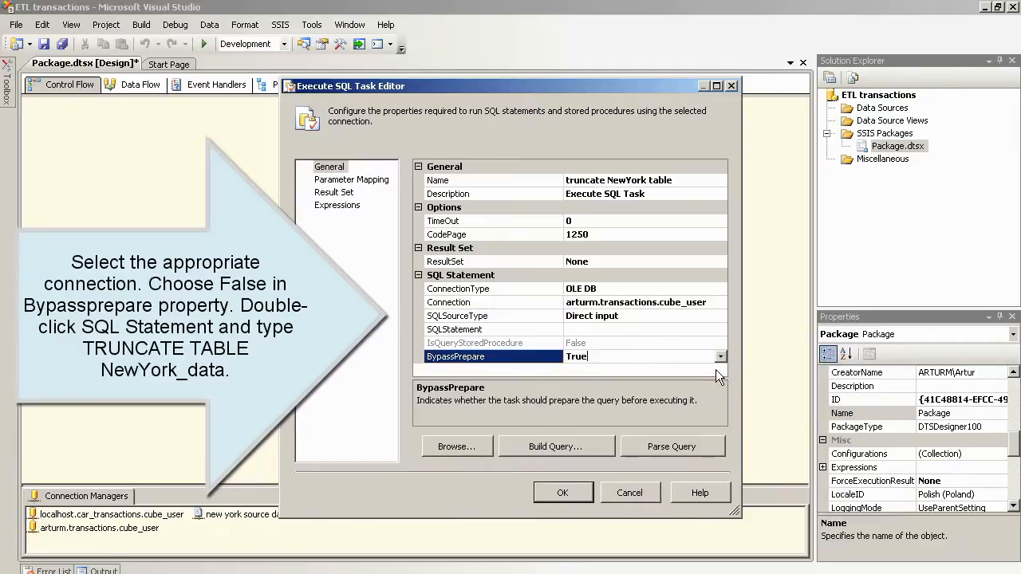
left_click(720, 357)
left_click(638, 387)
Step: Enter TRUNCATE TABLE NewYork_data as the SQL statement, verify it parses, and apply
left_click(619, 329)
left_click(721, 332)
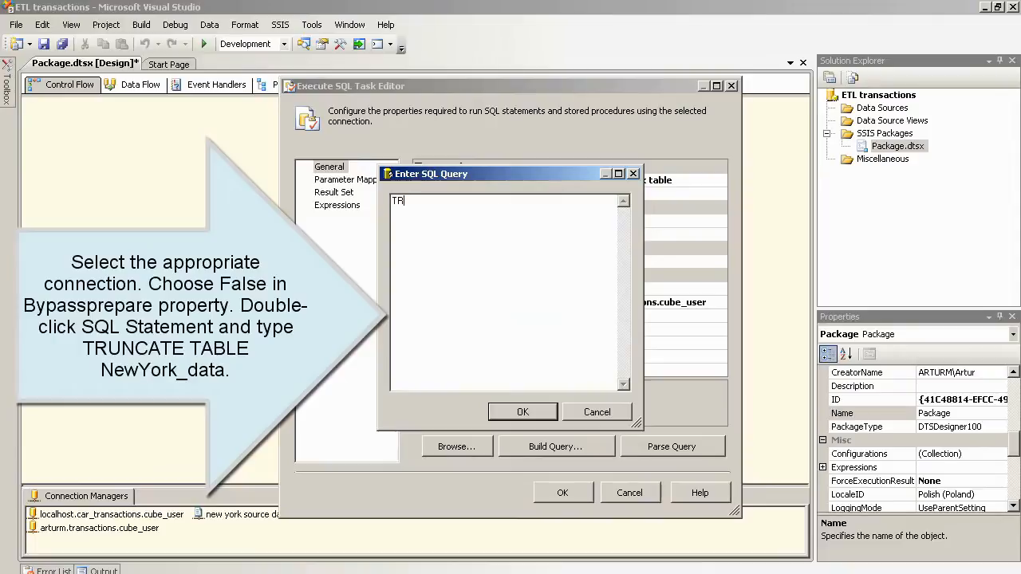
type("TRUNCATE TABLE NewYork")
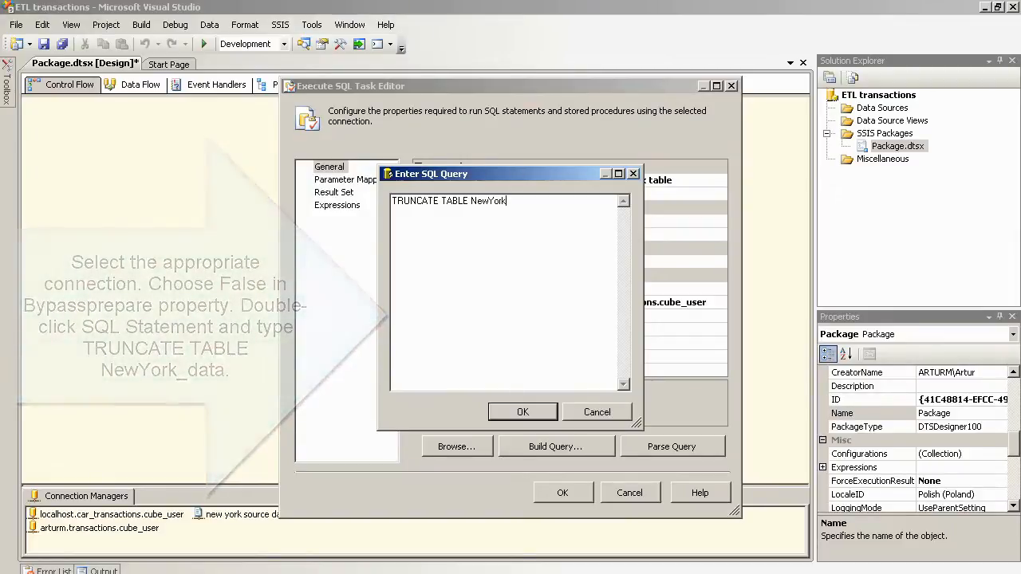
type("_data")
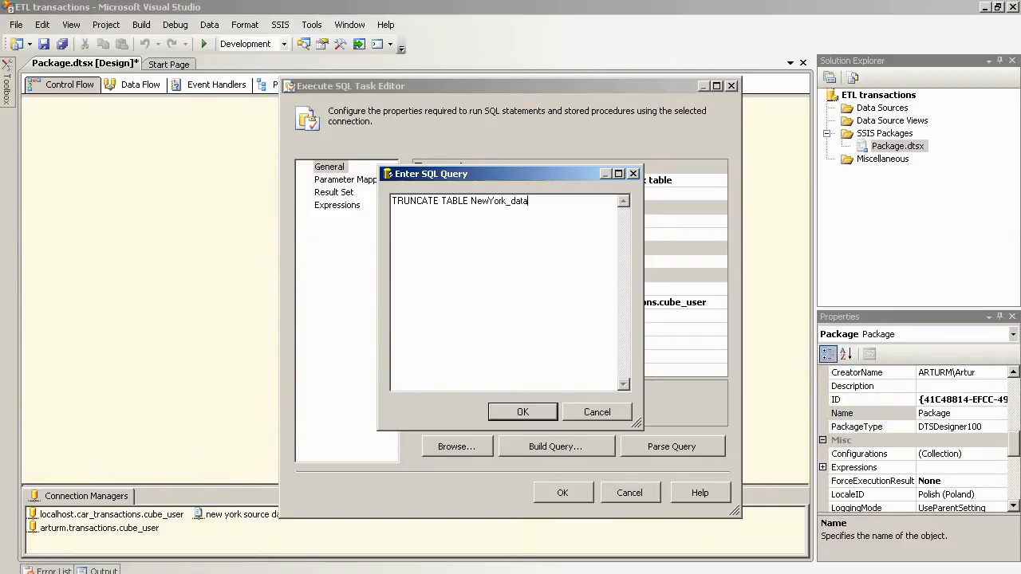
left_click(519, 412)
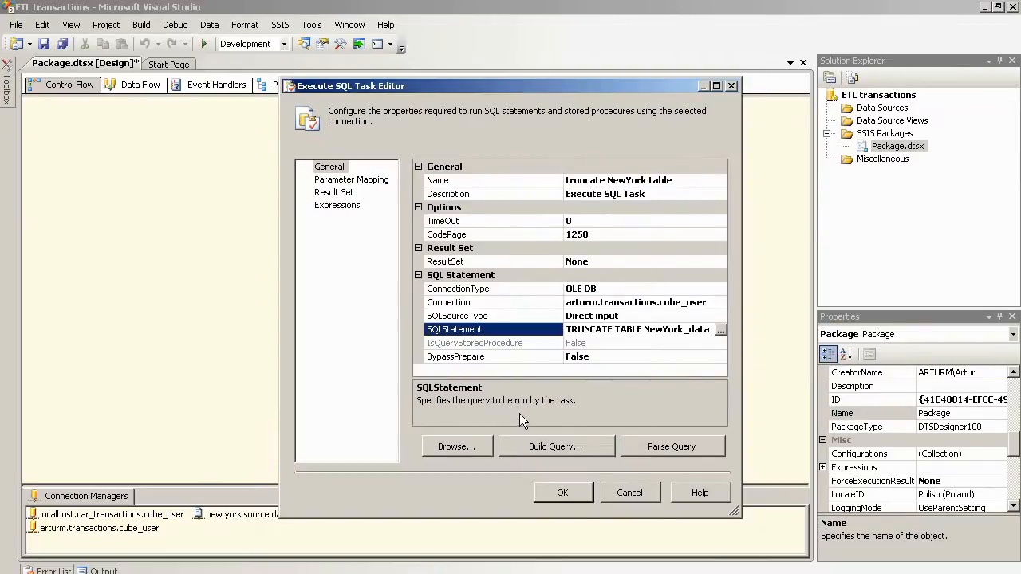
left_click(656, 444)
left_click(708, 322)
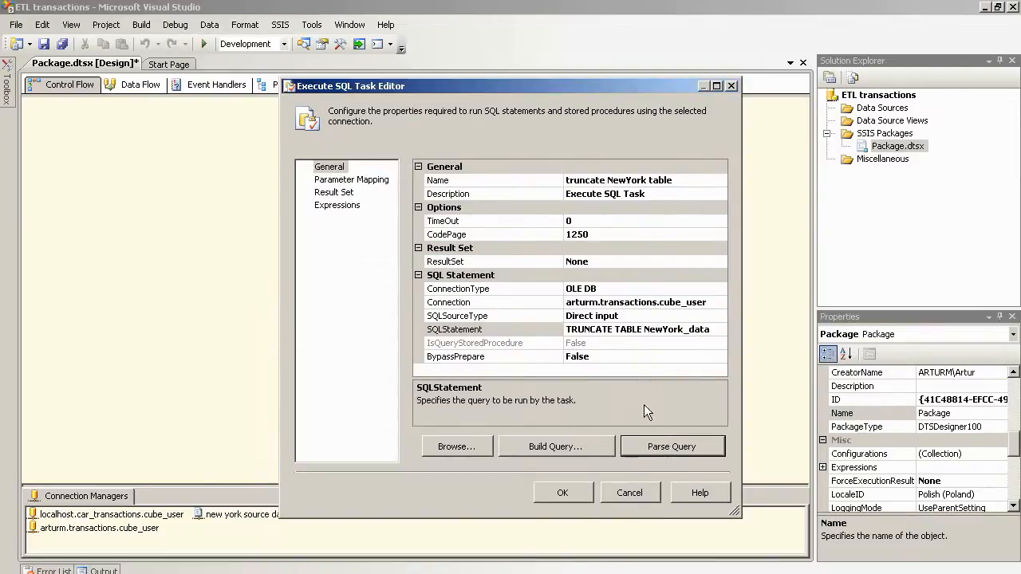
left_click(563, 493)
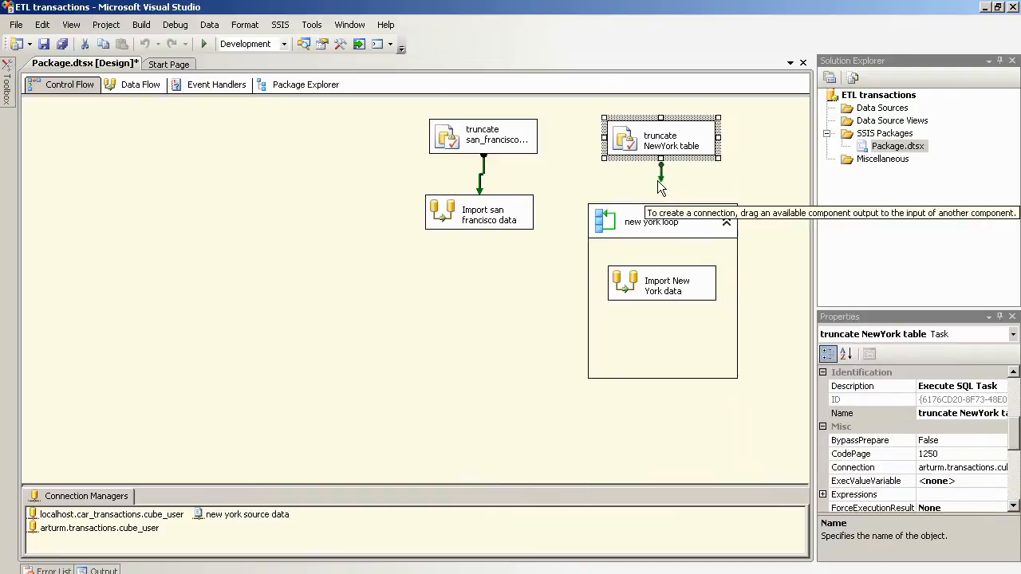
Step: Connect the NewYork truncate to the new york loop and choose the Foreach File Enumerator
left_click_drag(666, 185, 665, 221)
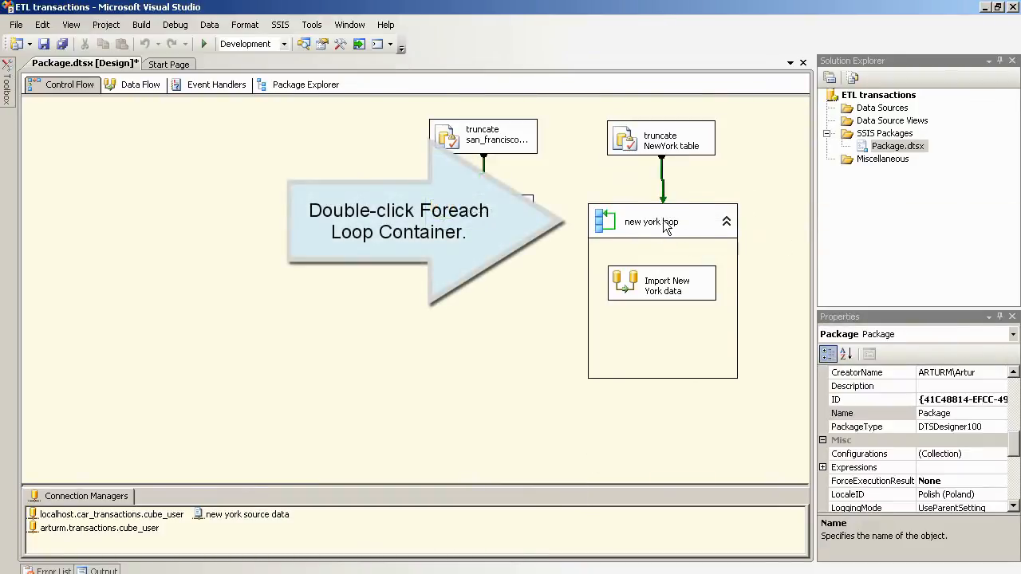
double_click(664, 224)
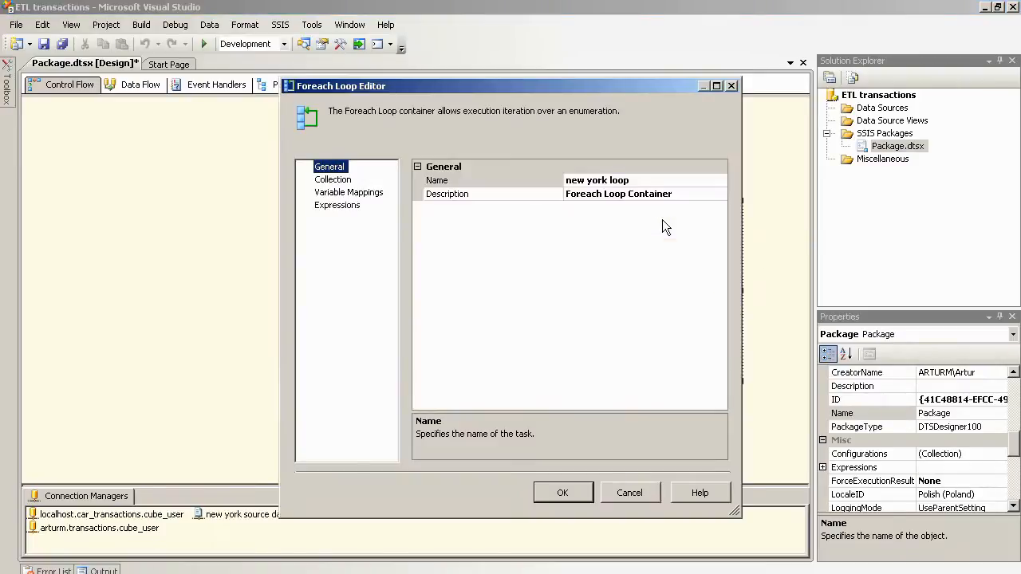
left_click(349, 179)
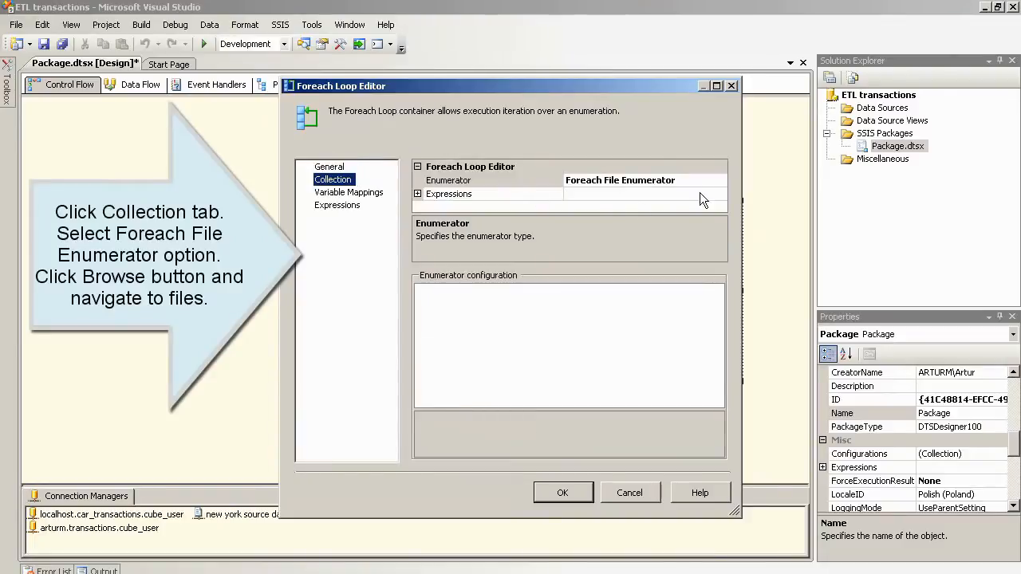
left_click(706, 181)
left_click(720, 179)
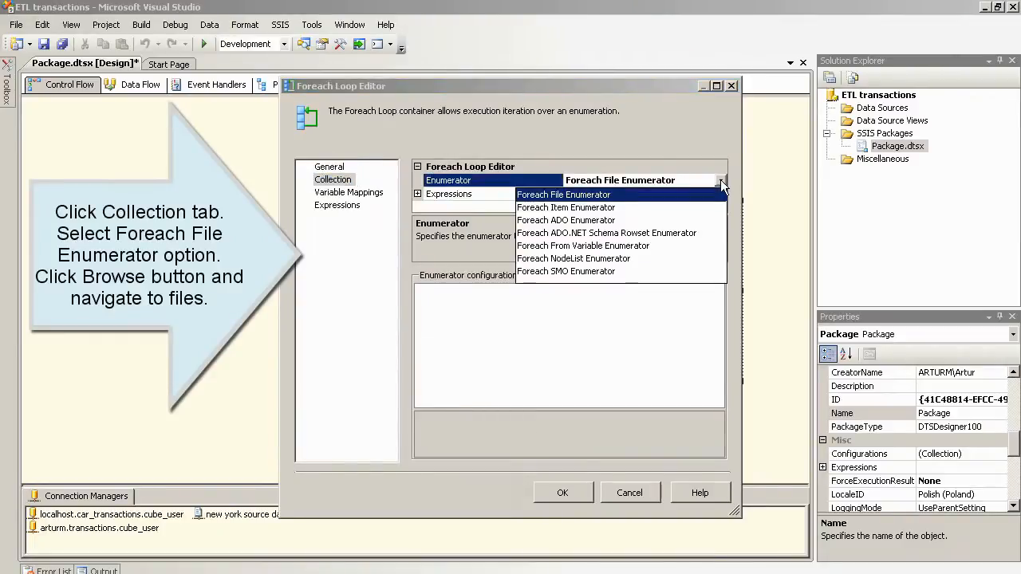
left_click(563, 196)
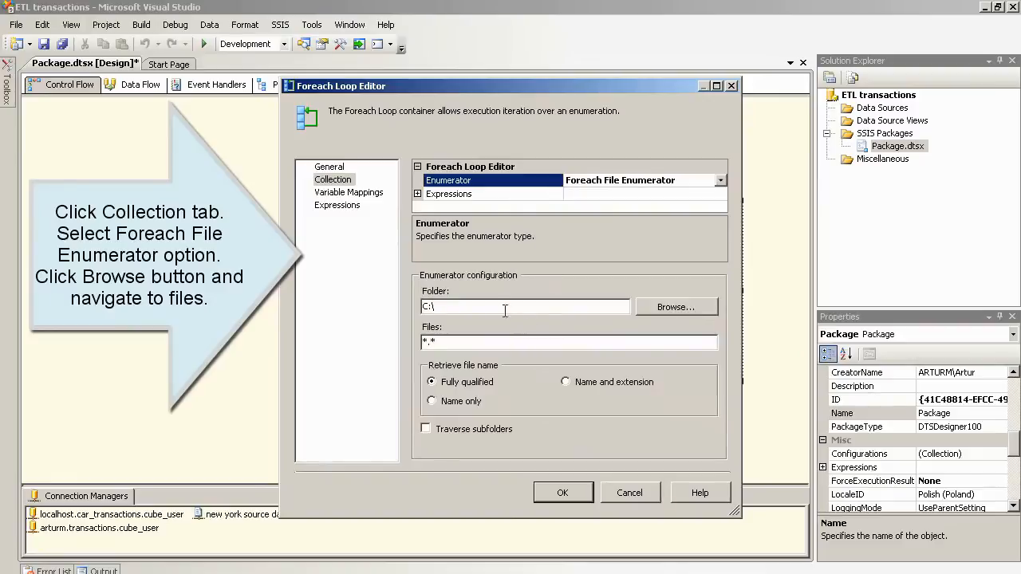
Step: Point the loop at the D:\SSIS files folder with a *.txt file mask
left_click(673, 306)
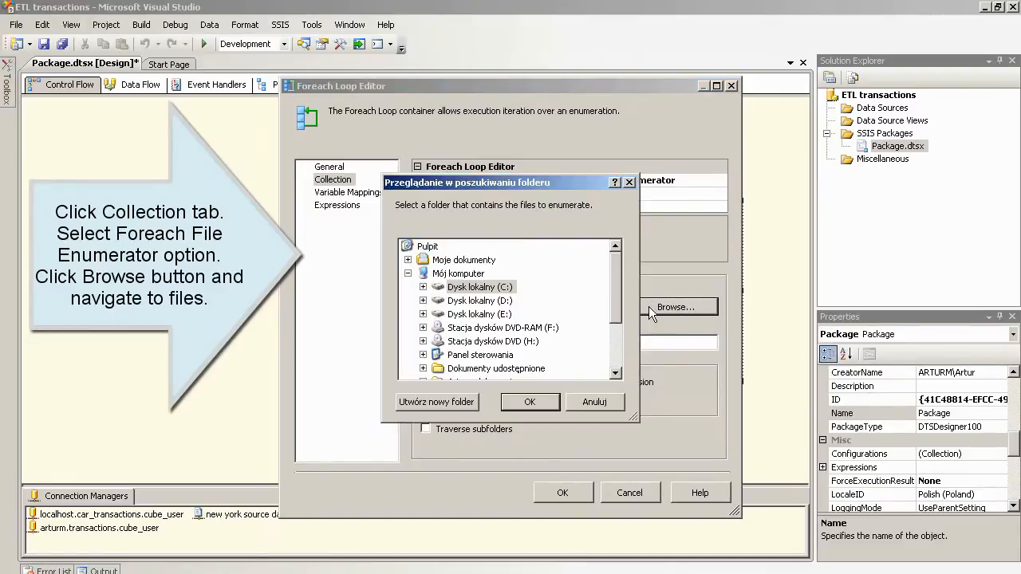
left_click(423, 300)
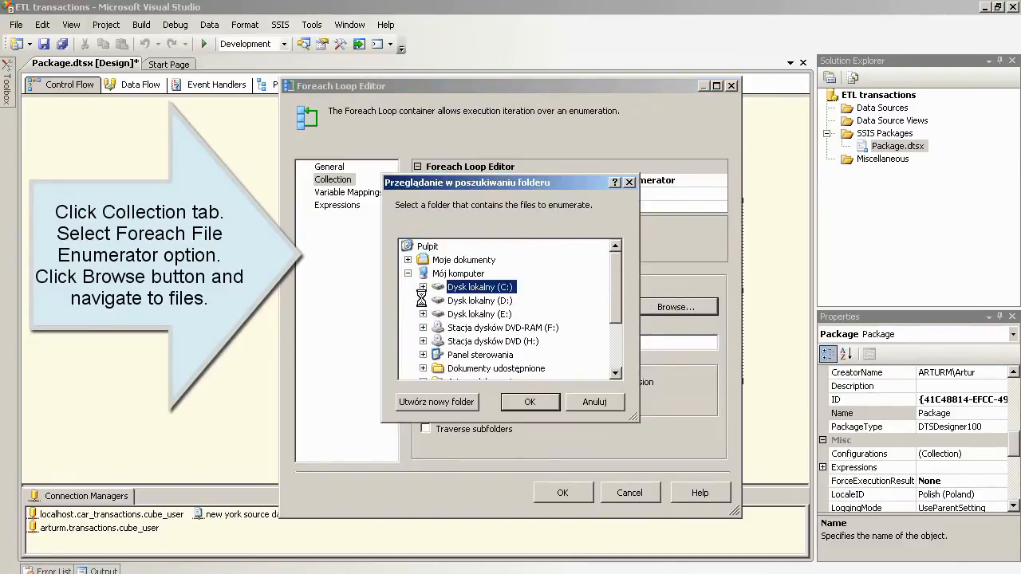
left_click(480, 367)
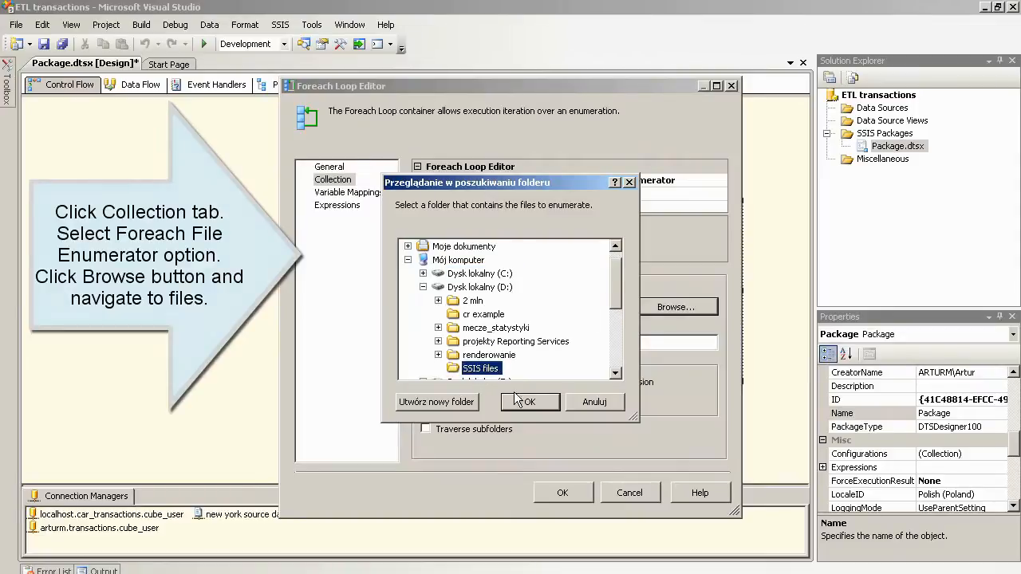
left_click(529, 403)
left_click(457, 341)
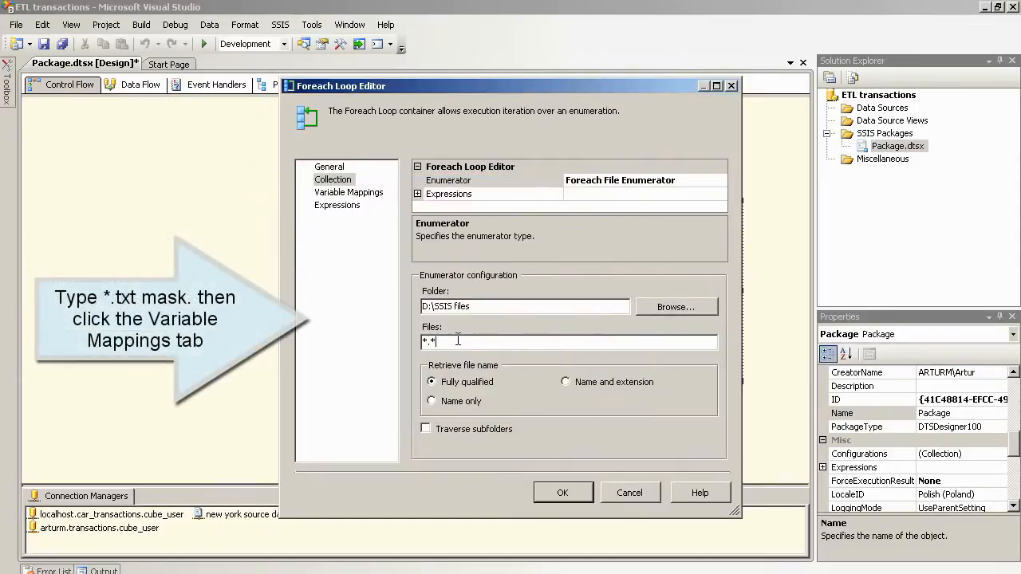
type("txt")
left_click(348, 192)
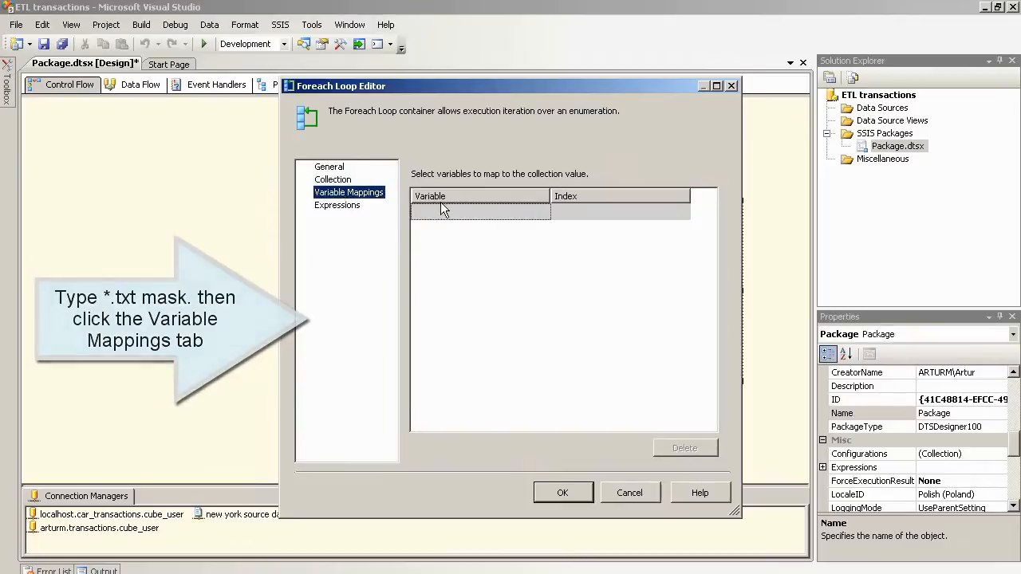
Step: Map index 0 to a new Package-level string variable named newyork_var
left_click(542, 212)
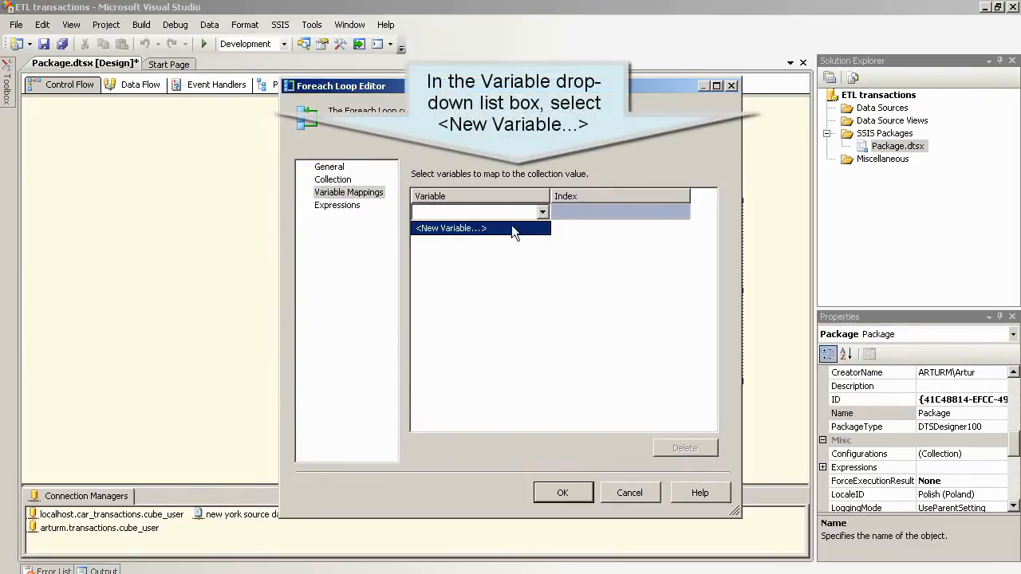
left_click(510, 225)
left_click(636, 237)
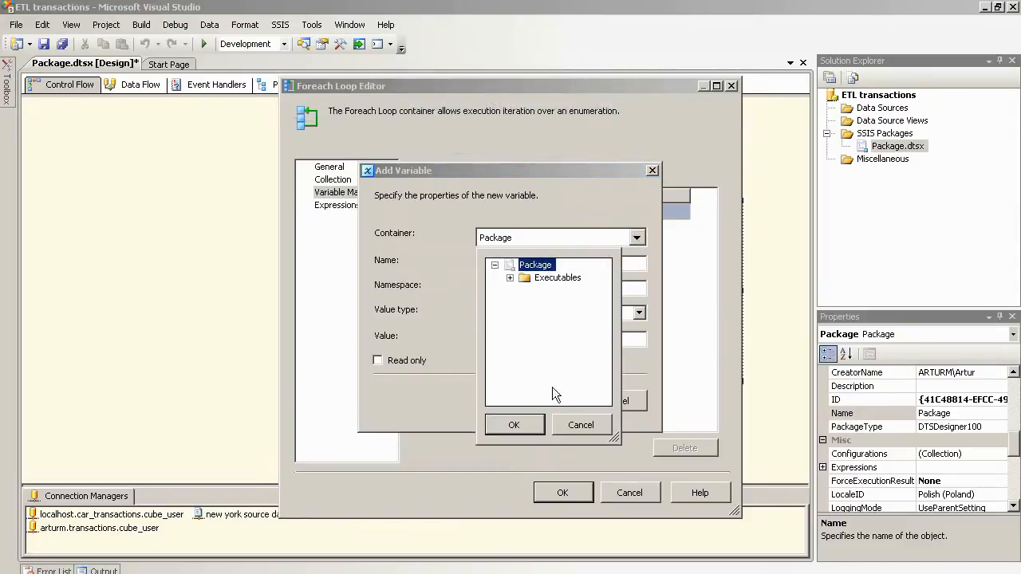
left_click(526, 426)
left_click(515, 265)
double_click(515, 265)
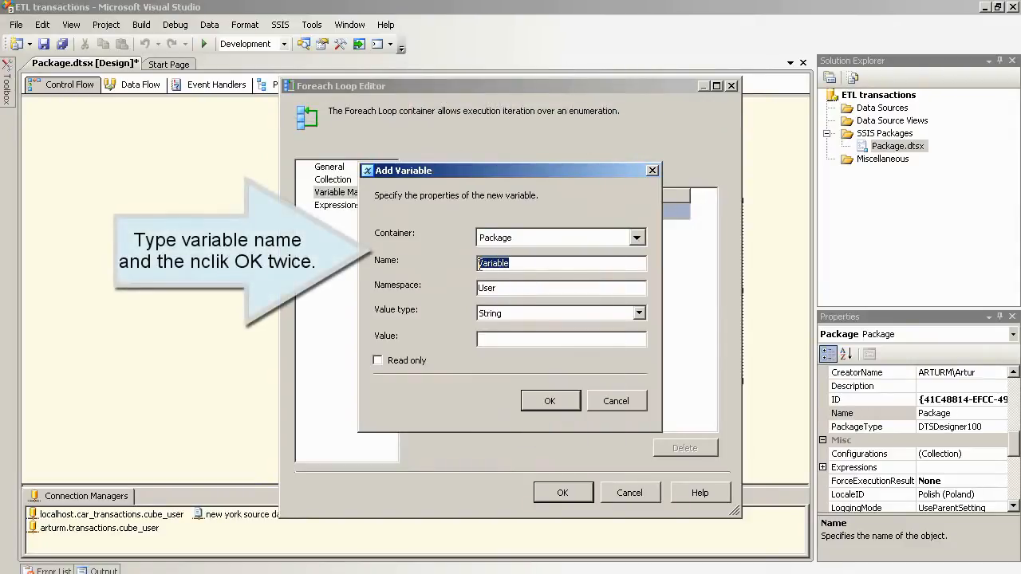
type("newyork_var")
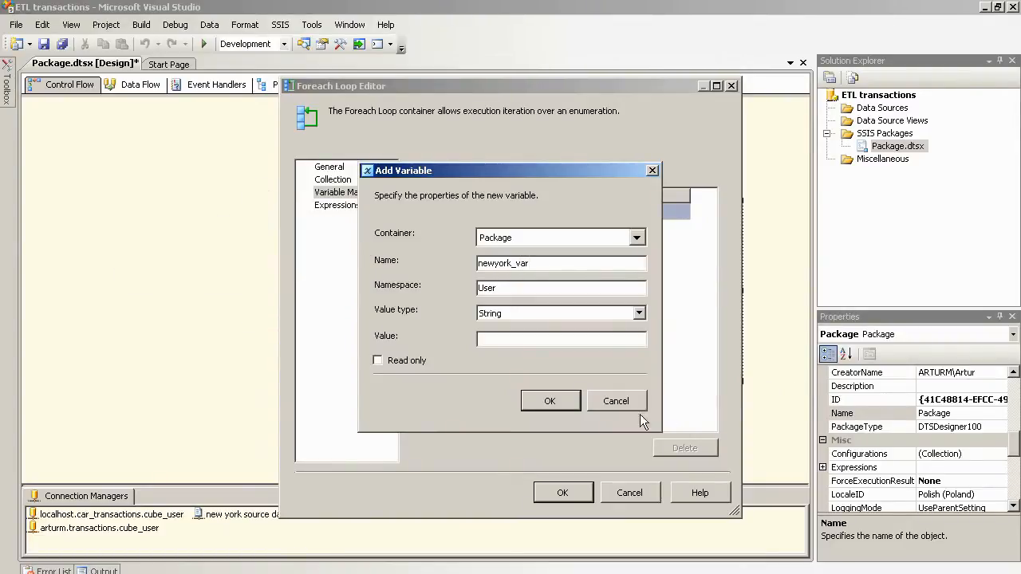
left_click(558, 402)
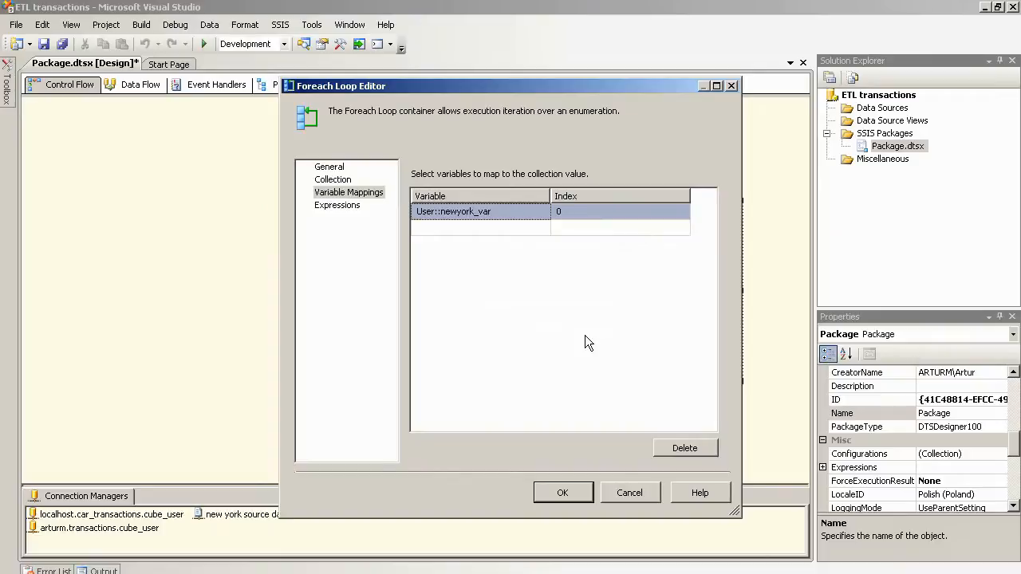
Step: Add a ConnectionString property expression to the new york source data connection
left_click(563, 493)
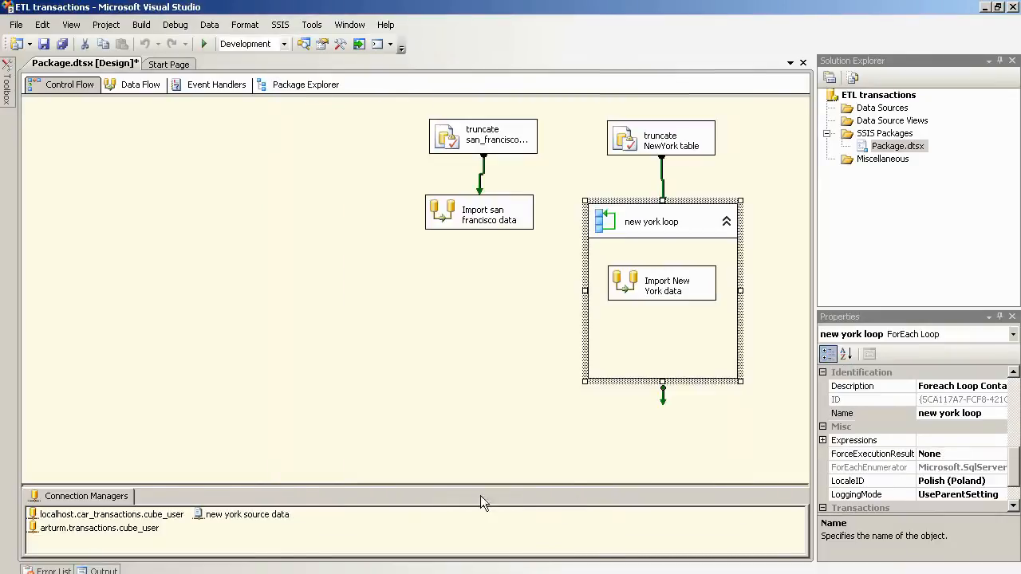
left_click(229, 517)
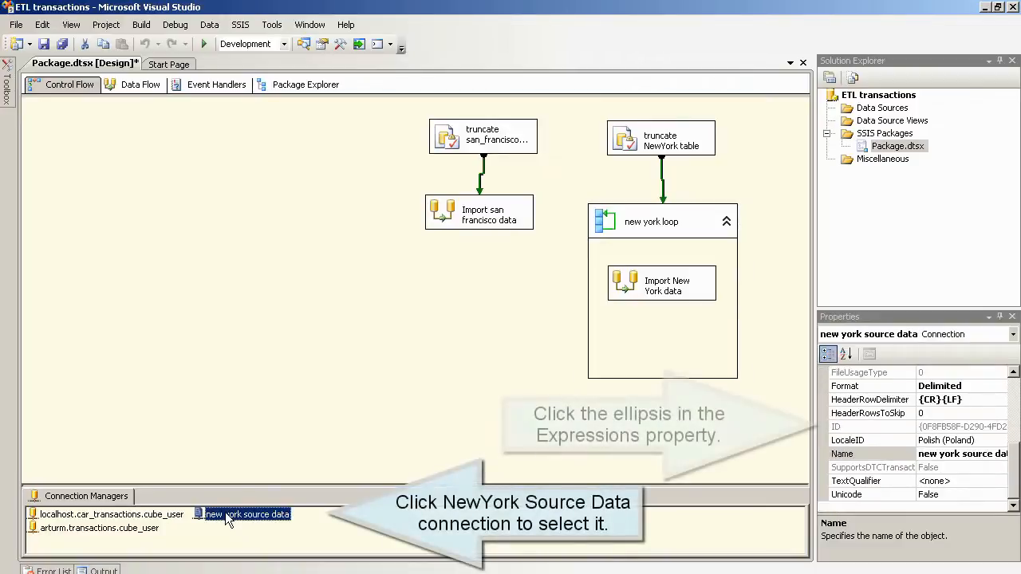
left_click_drag(1015, 453, 1016, 431)
left_click(987, 413)
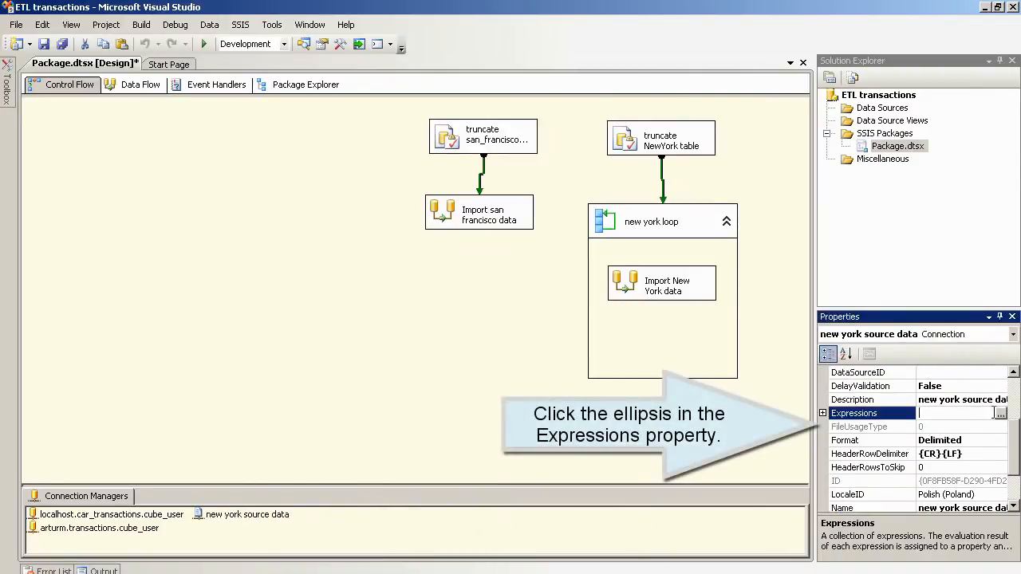
left_click(1001, 414)
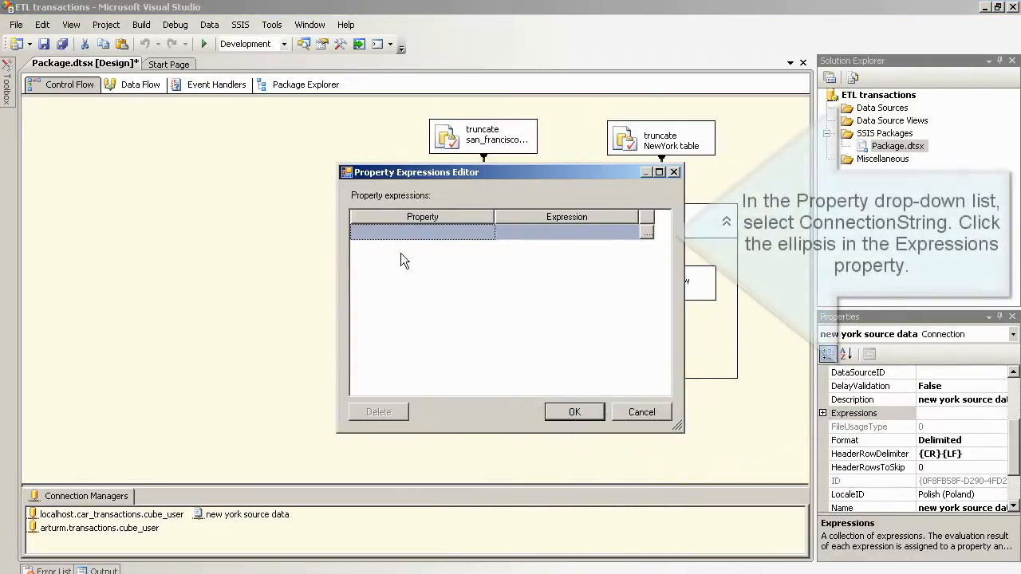
left_click(446, 233)
left_click(487, 233)
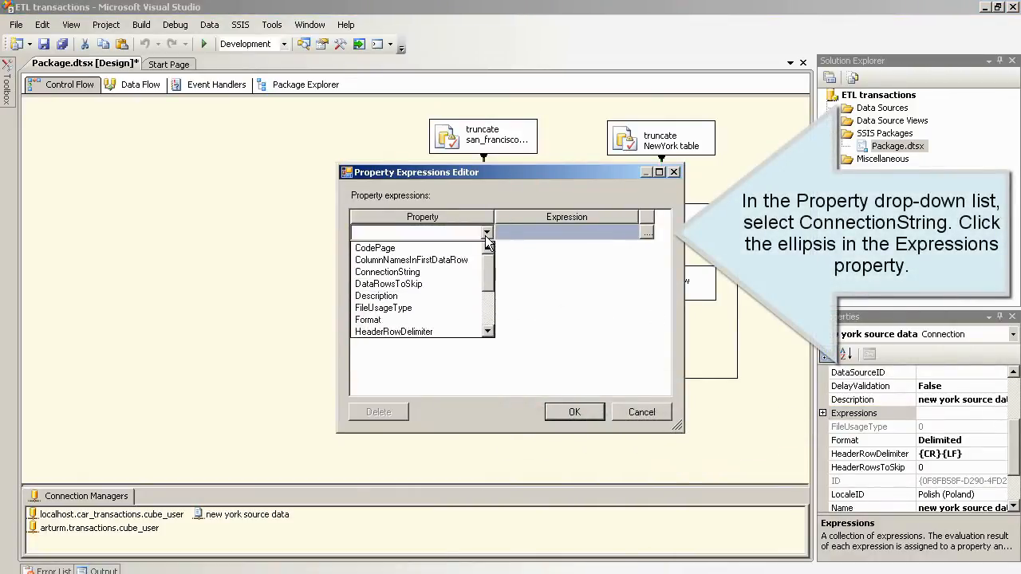
left_click(437, 271)
left_click(646, 233)
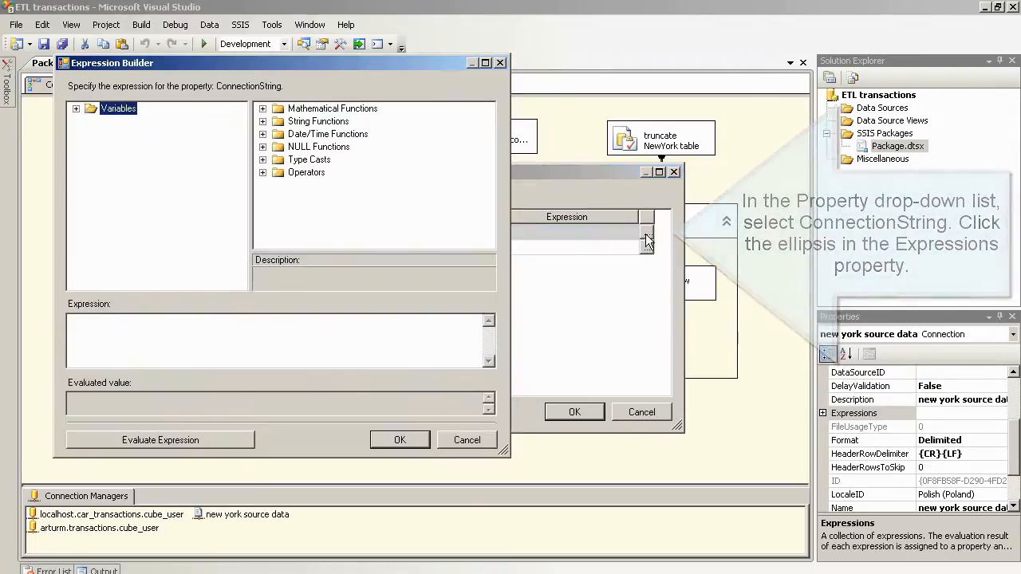
Step: Set the ConnectionString expression to @[User::newyork_var], then save all project files
left_click(75, 109)
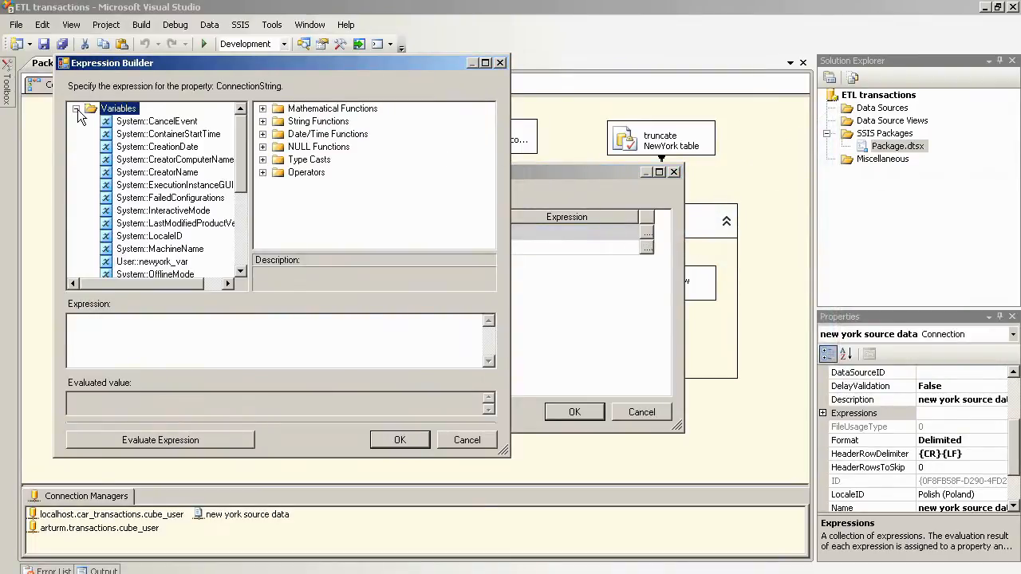
left_click_drag(241, 154, 241, 166)
left_click_drag(174, 237, 166, 330)
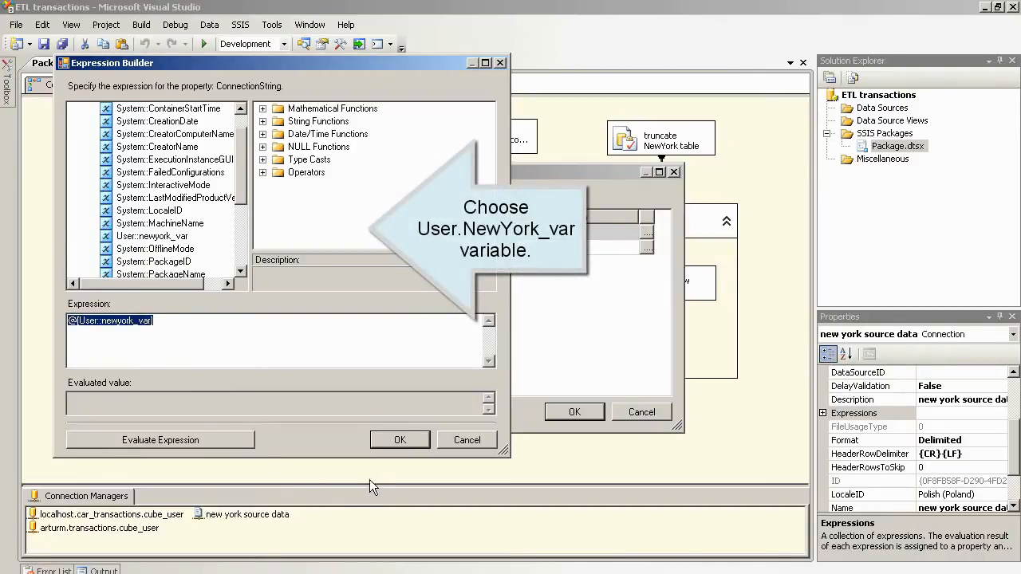
left_click(399, 439)
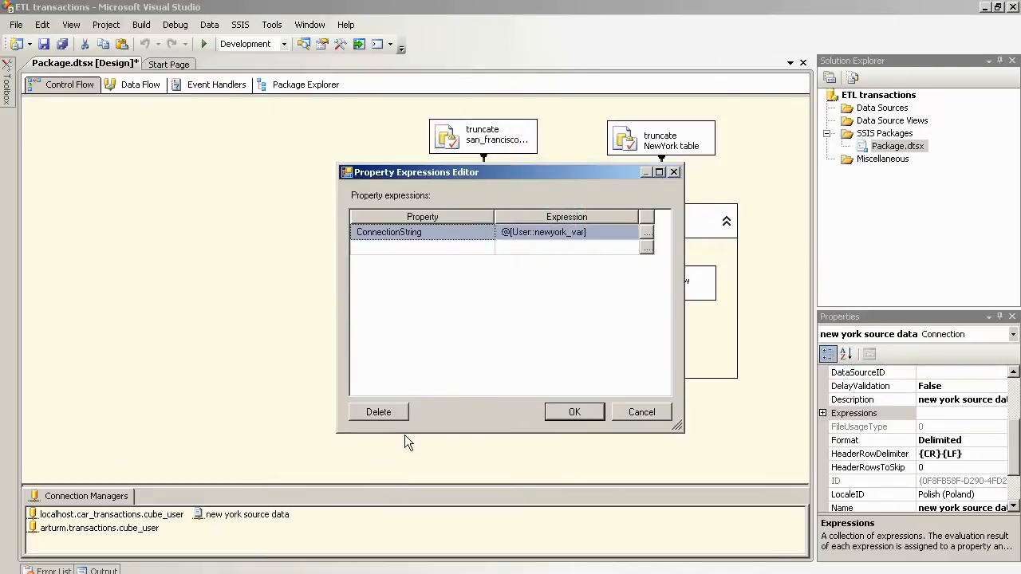
left_click(586, 412)
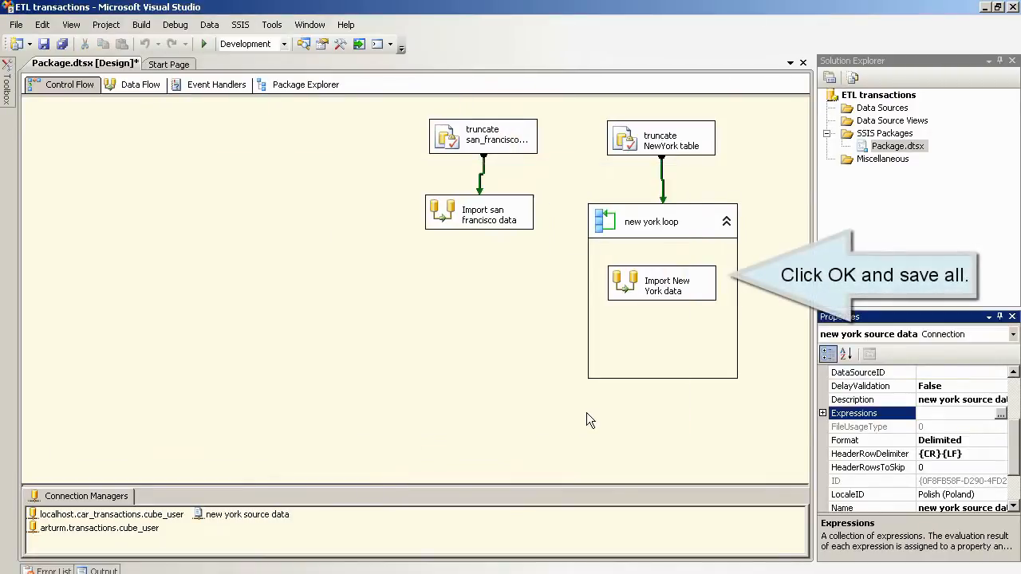
left_click(18, 25)
left_click(46, 174)
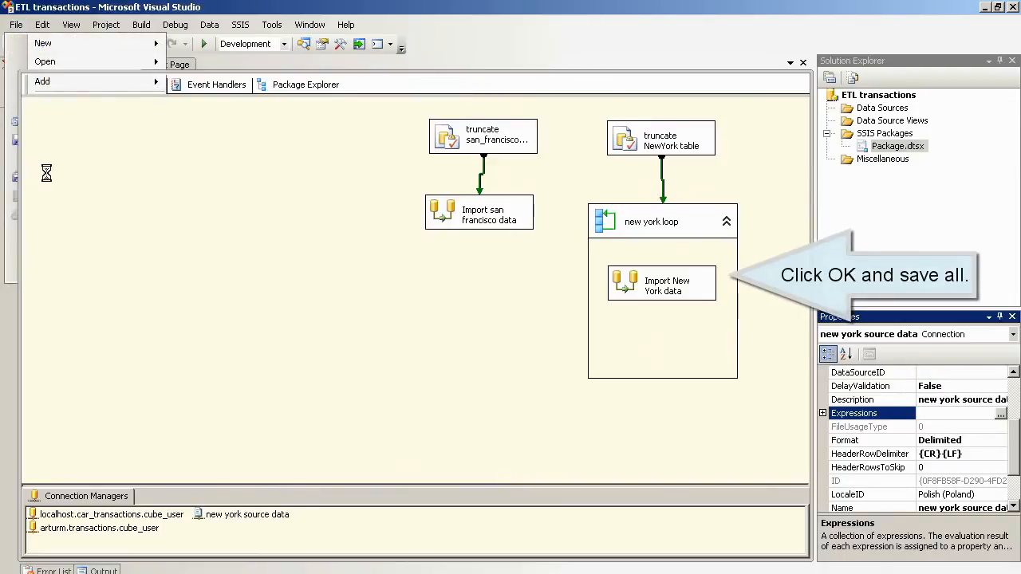
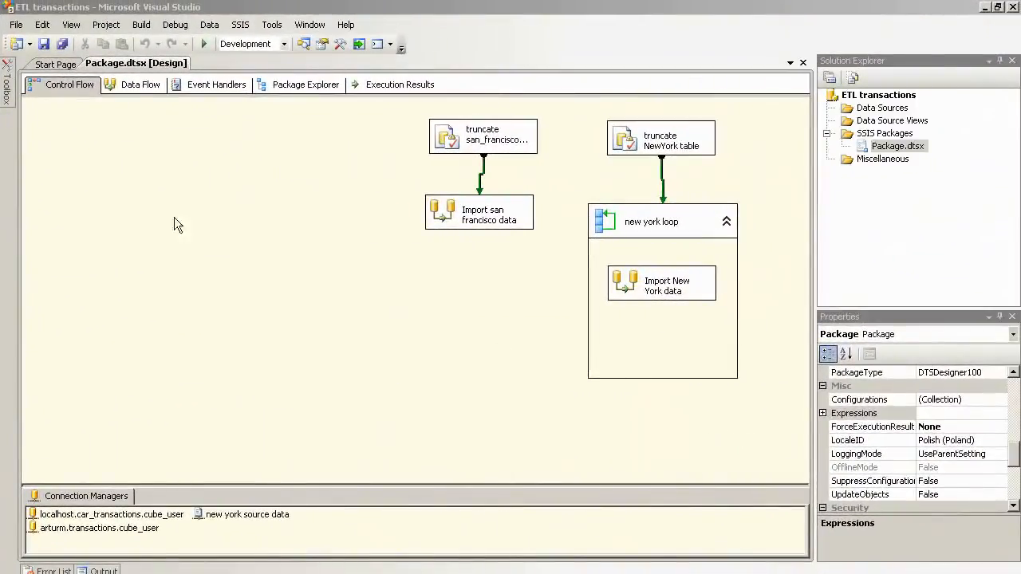
Step: Add a Data Flow Task named 'Import Chicago data' and open its data flow surface
mouse_move(8, 94)
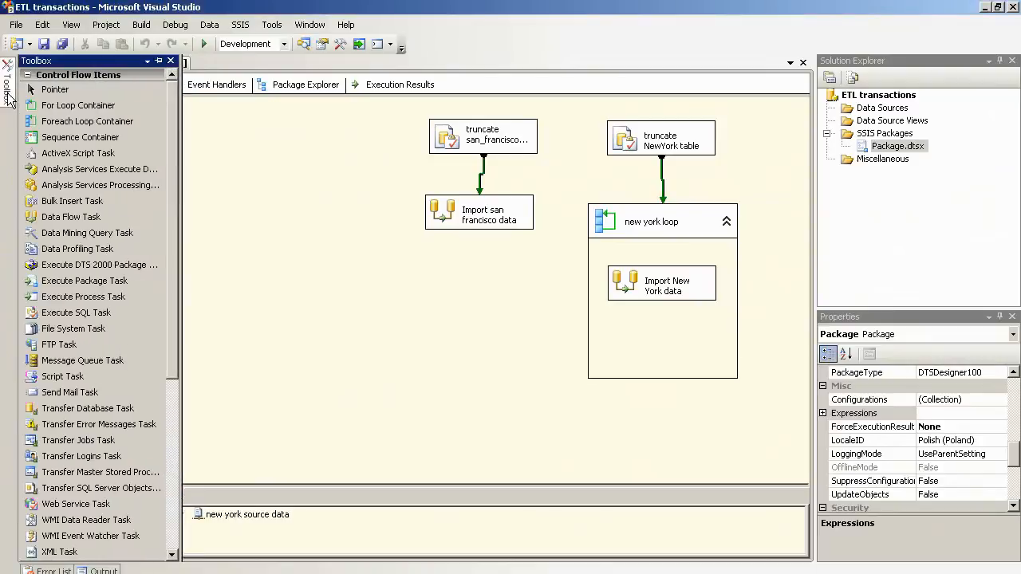
left_click_drag(56, 216, 281, 193)
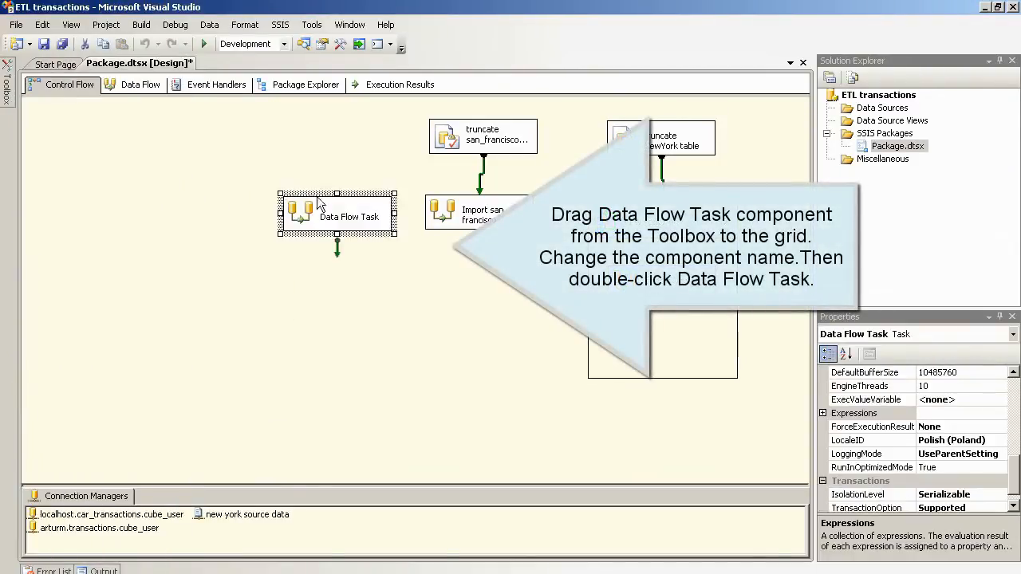
left_click(341, 216)
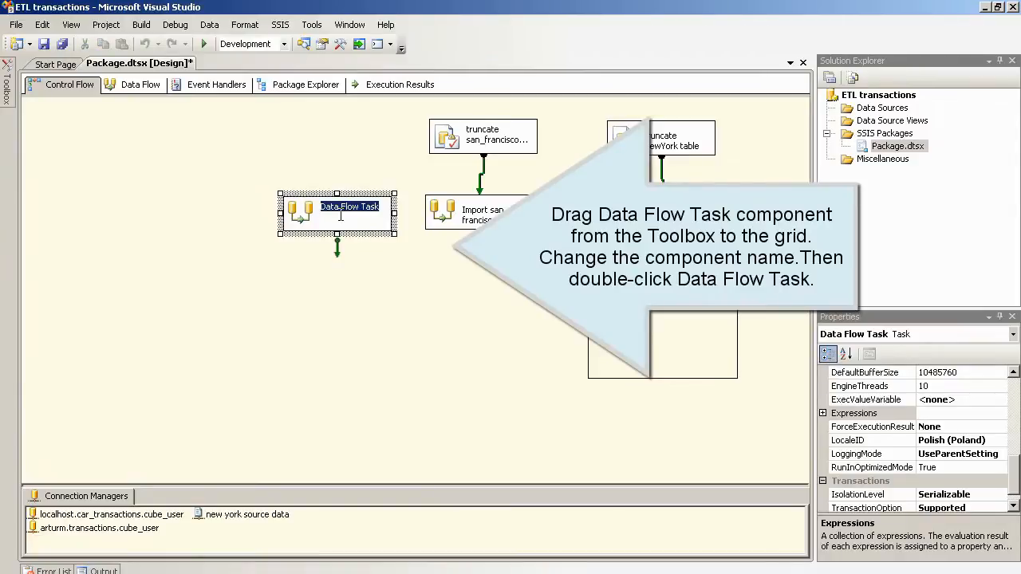
type("Import Chicago data")
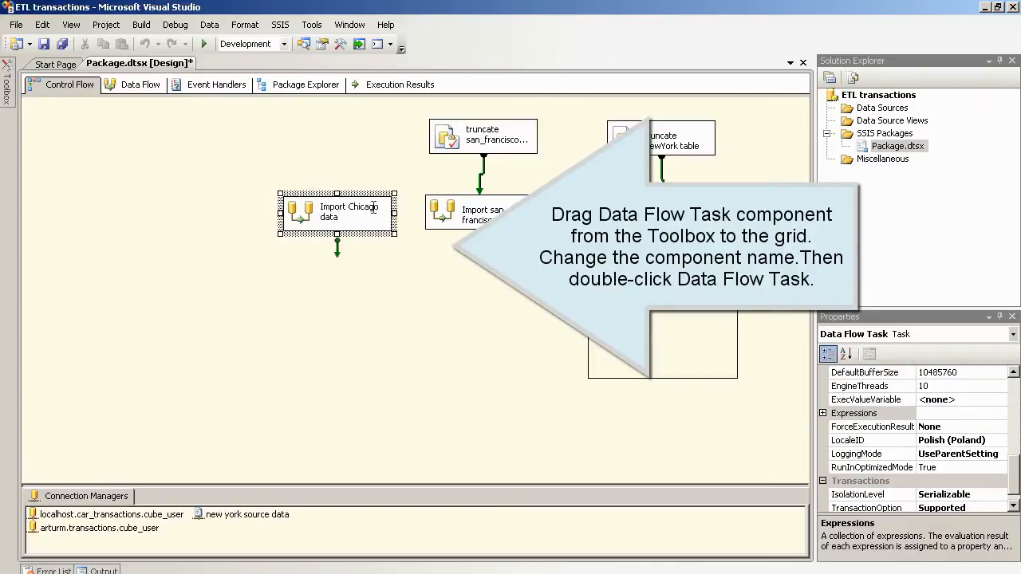
left_click(389, 267)
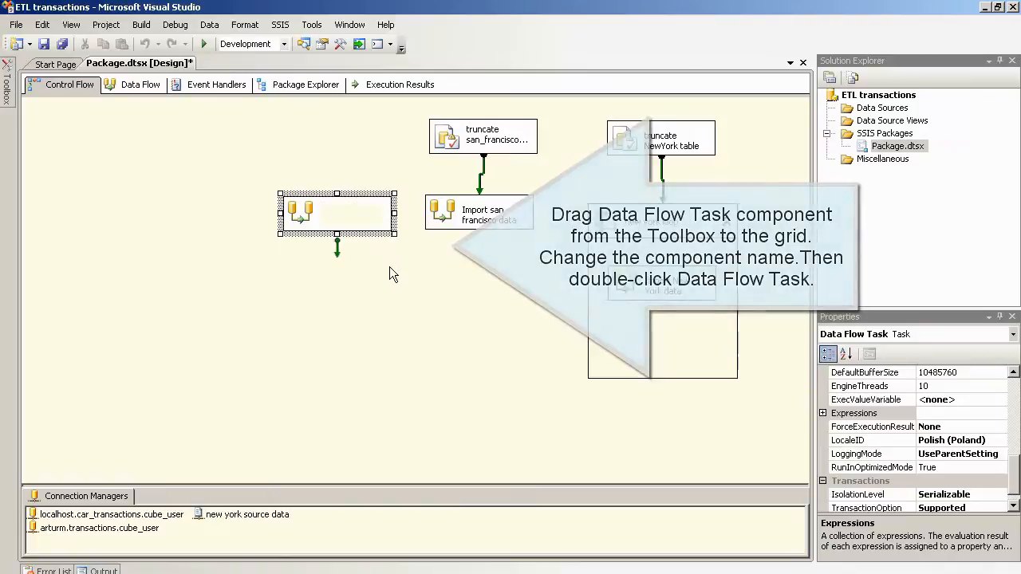
double_click(309, 216)
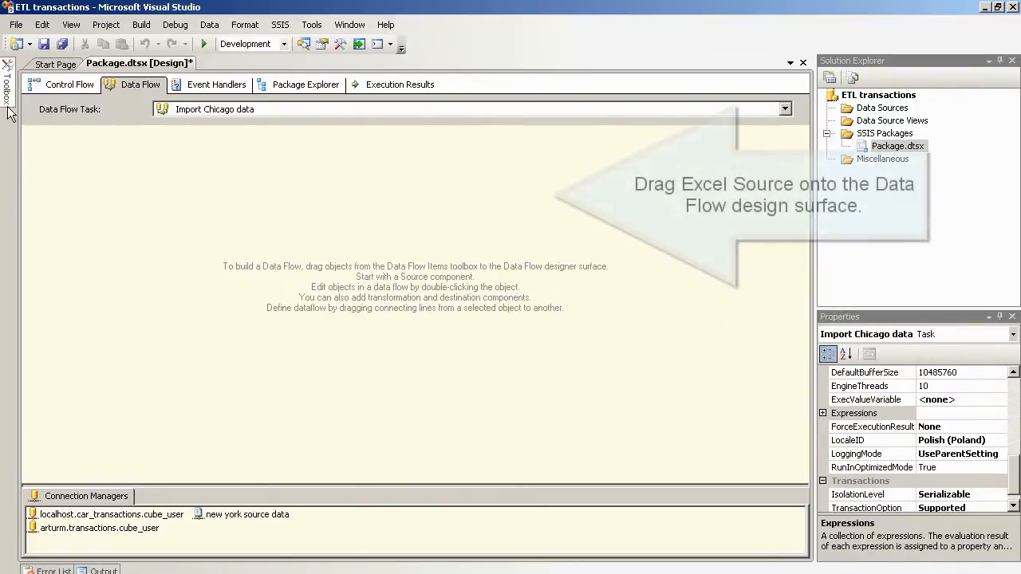
Step: Place an Excel Source with an OLE DB Destination below it, then open the Excel Source Editor
mouse_move(8, 112)
left_click_drag(54, 122, 340, 165)
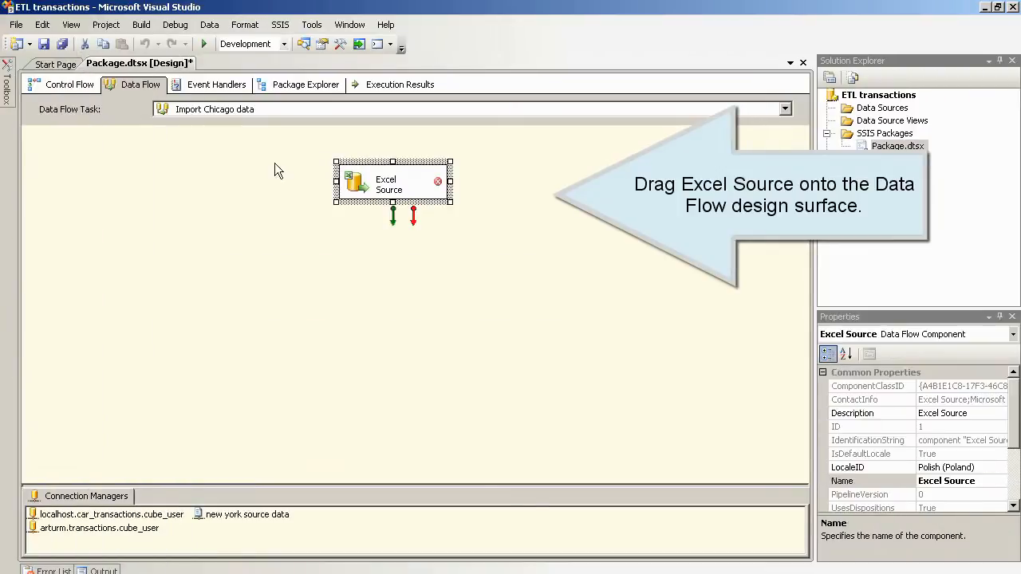
mouse_move(4, 88)
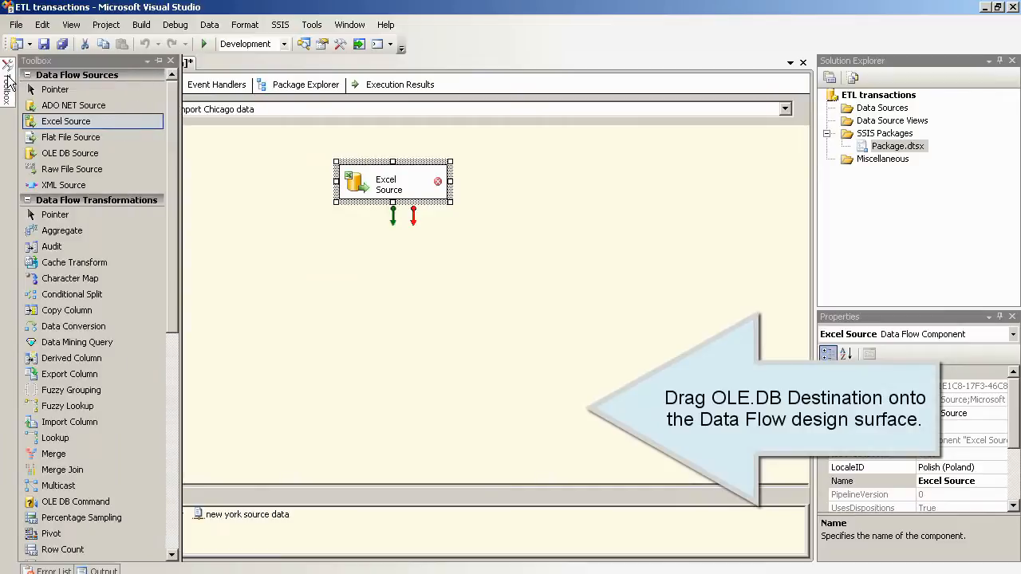
left_click_drag(170, 136, 167, 351)
left_click_drag(78, 399, 352, 276)
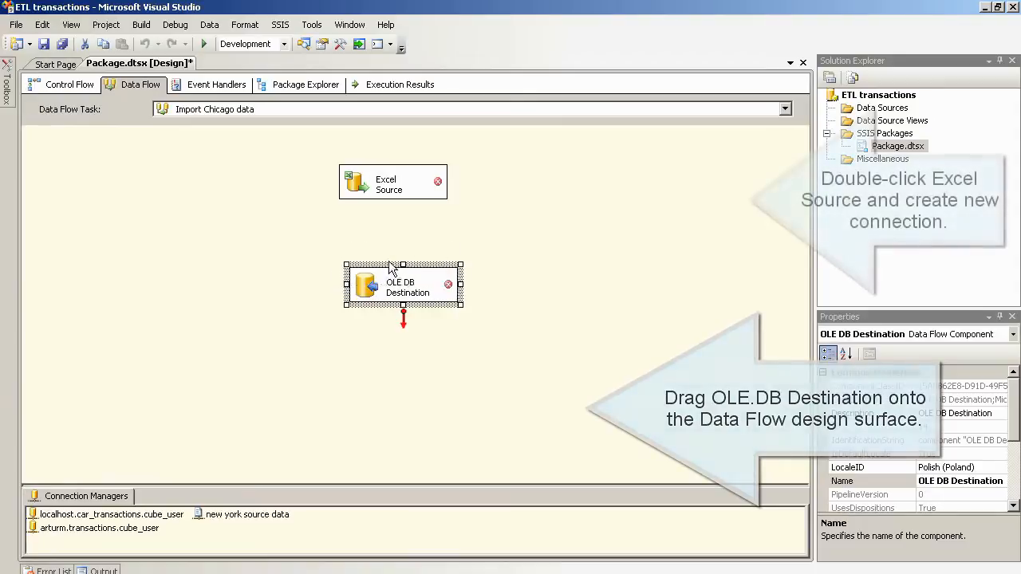
double_click(381, 183)
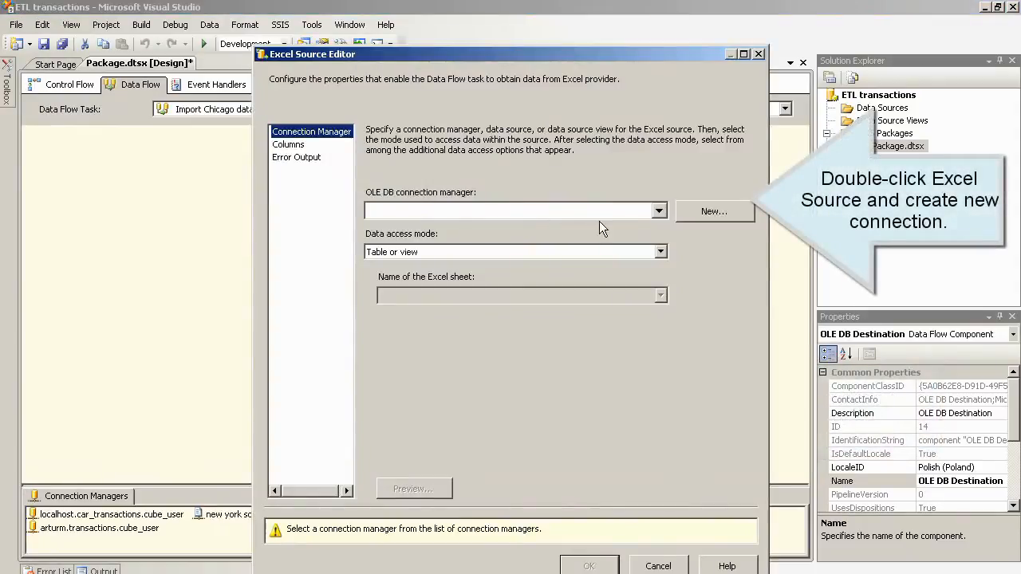
Step: Create a new Excel connection manager for D:\SSIS files\chicago.xlsx
left_click(700, 211)
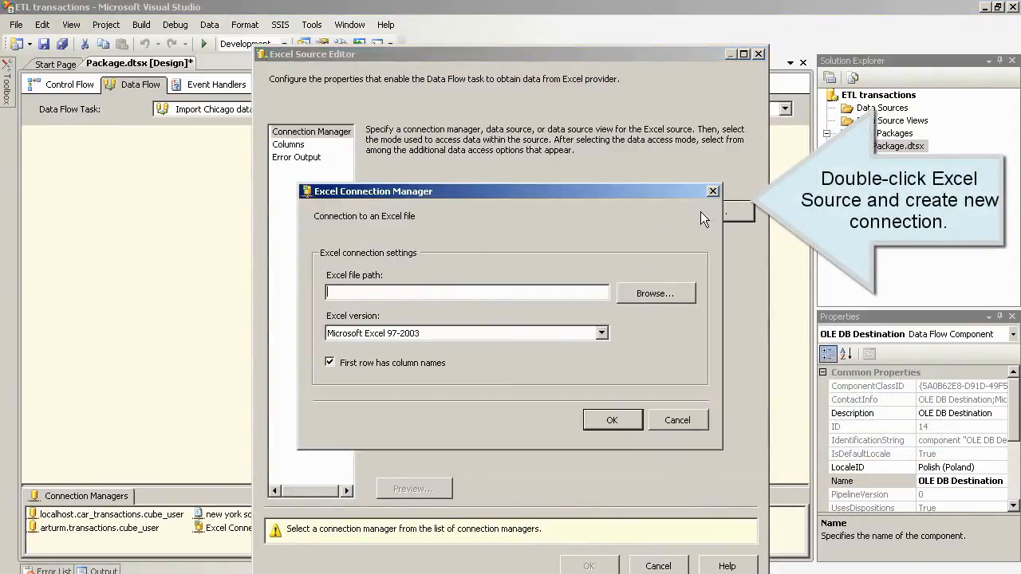
left_click(648, 294)
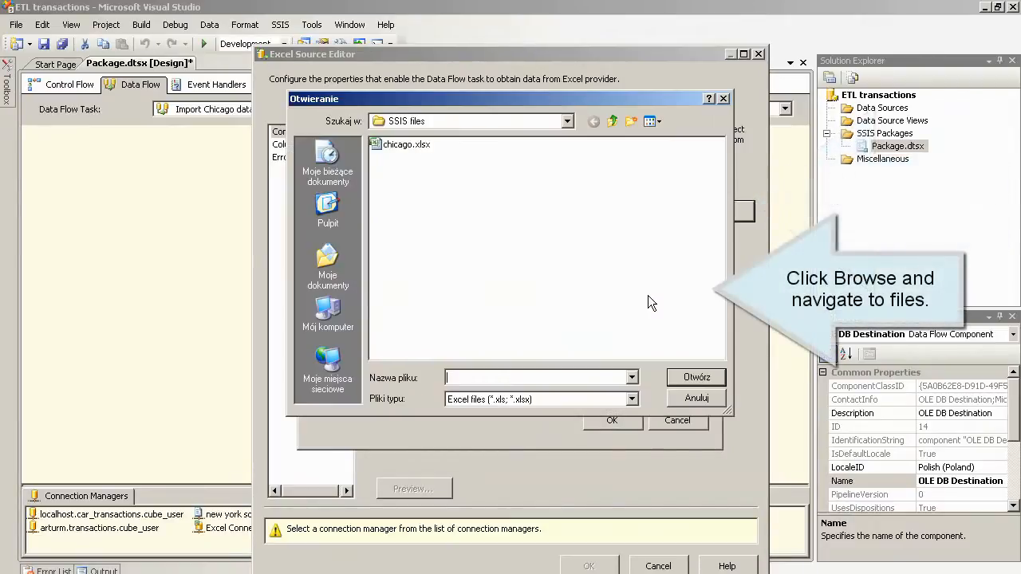
left_click(407, 145)
left_click(697, 377)
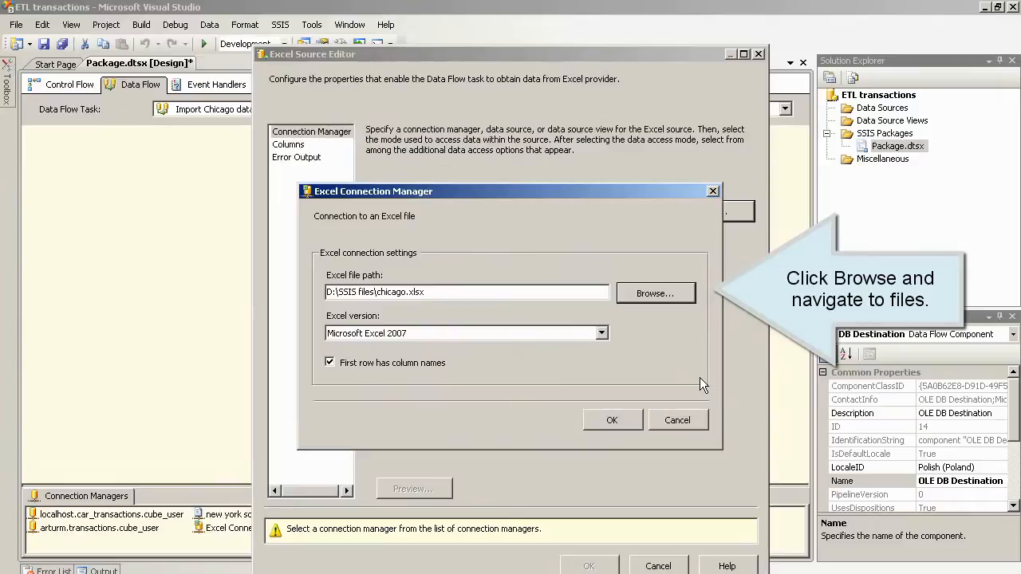
left_click(606, 420)
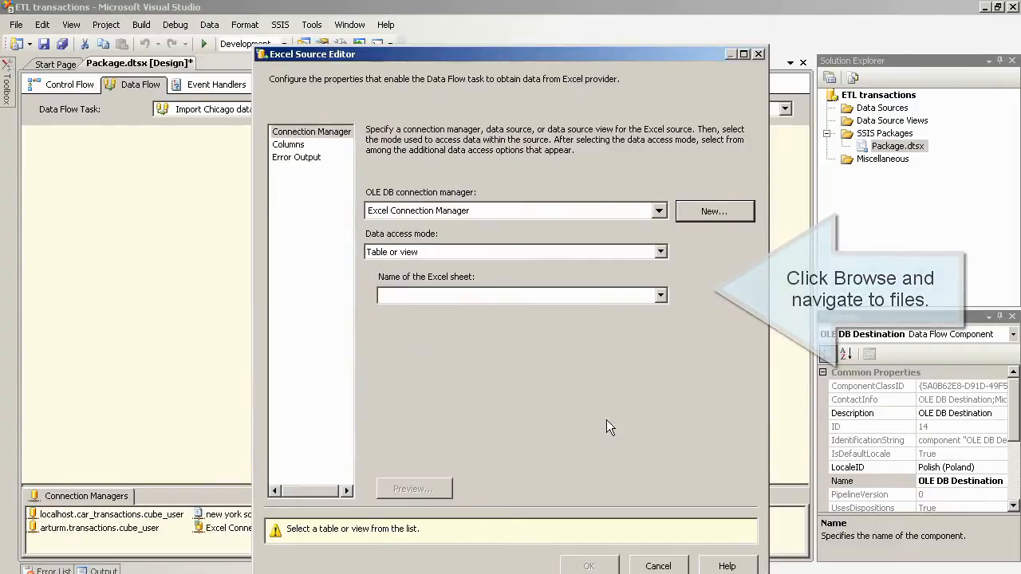
Step: Choose the chicago$ sheet, check its columns, and accept the Excel source settings
left_click(660, 296)
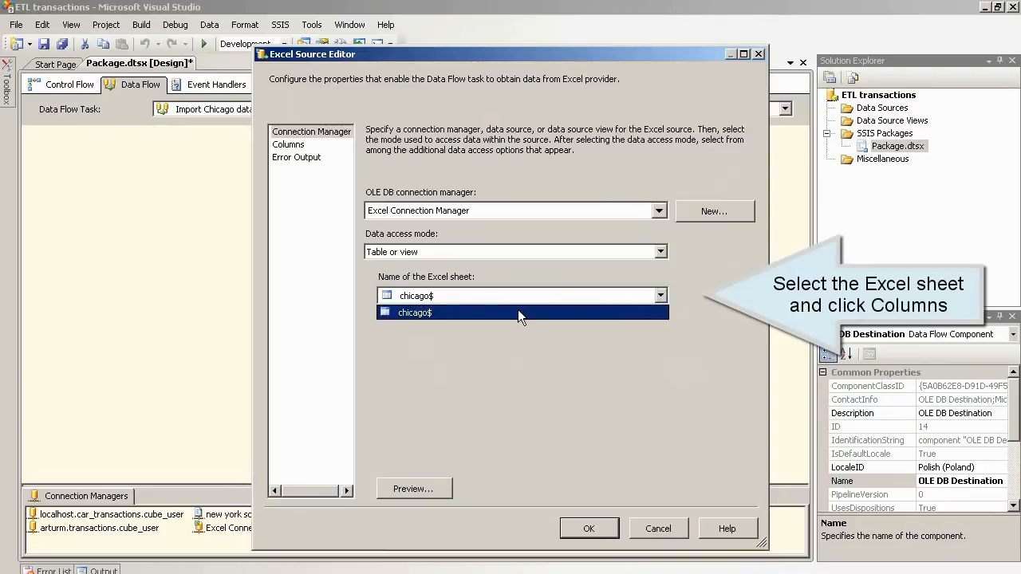
left_click(517, 310)
left_click(304, 148)
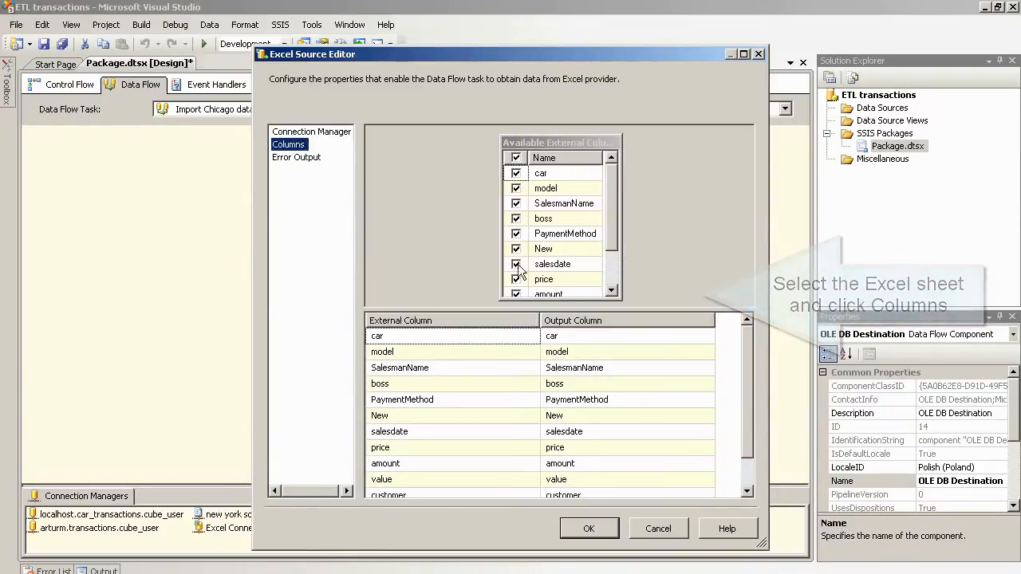
scroll(751, 365, "down", 1)
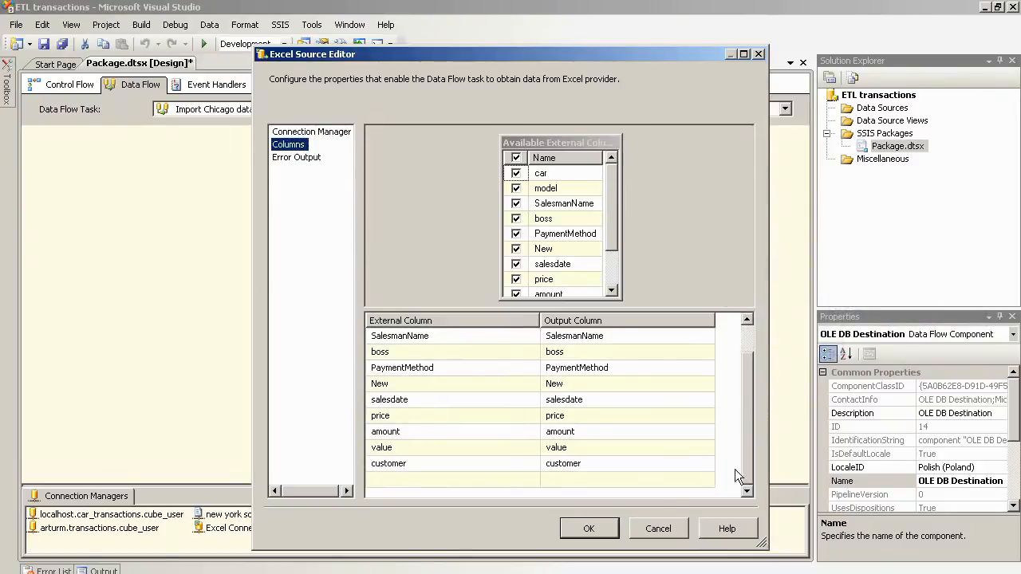
left_click(589, 530)
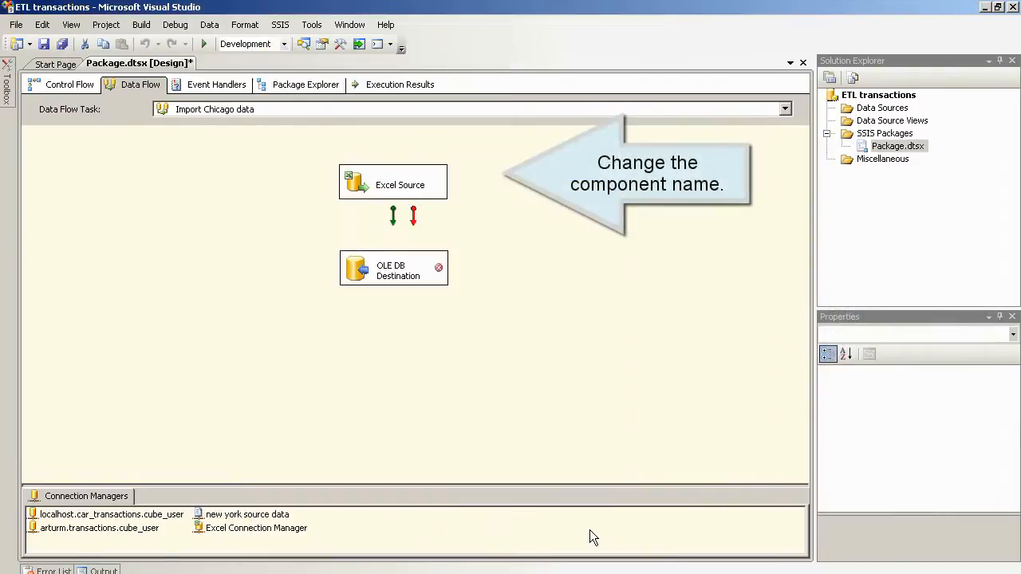
Step: Rename the components 'chicago source data' and 'chicago data' and link them with a data path
left_click(426, 185)
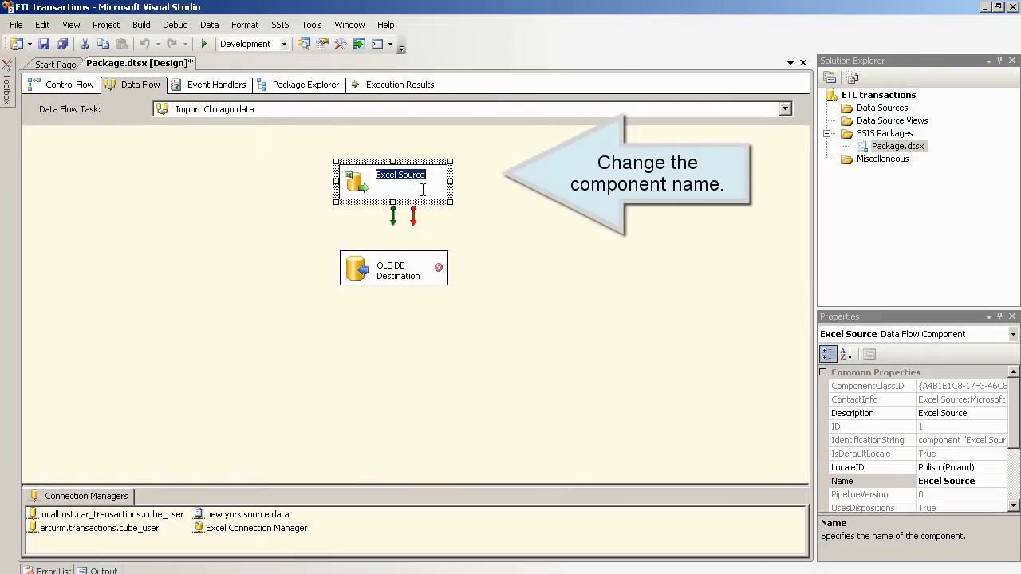
type("chica")
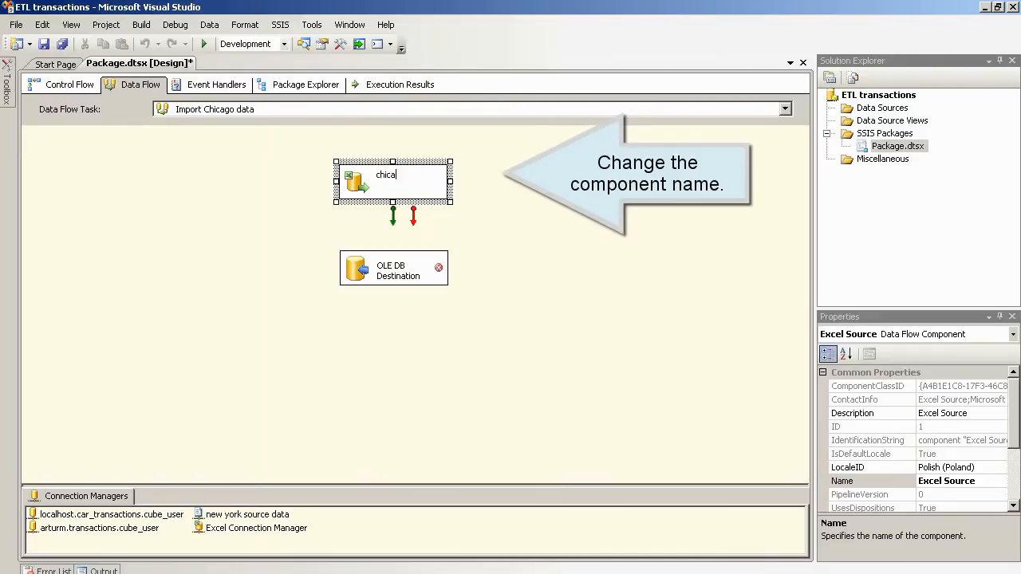
type("go source data")
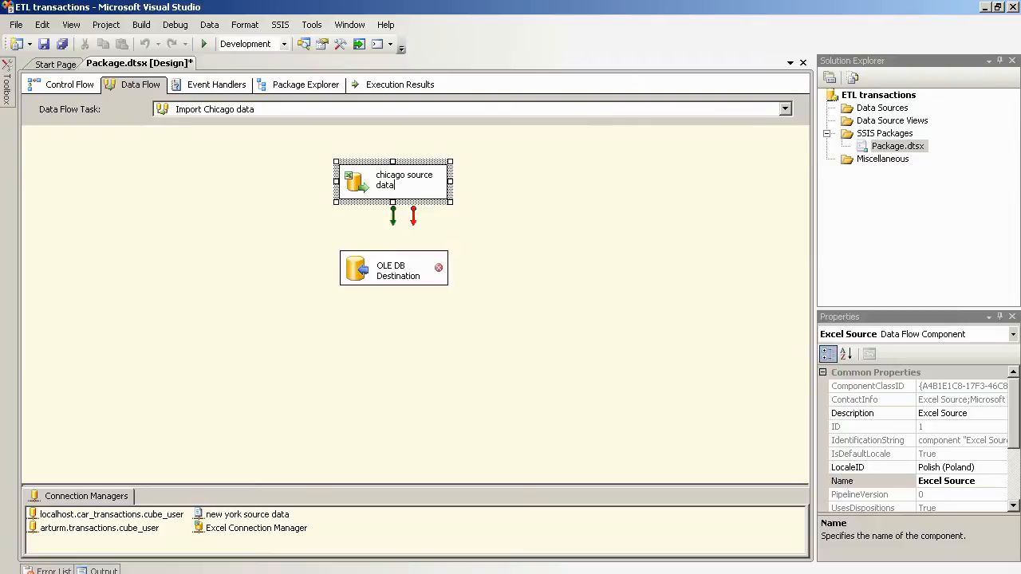
left_click(411, 275)
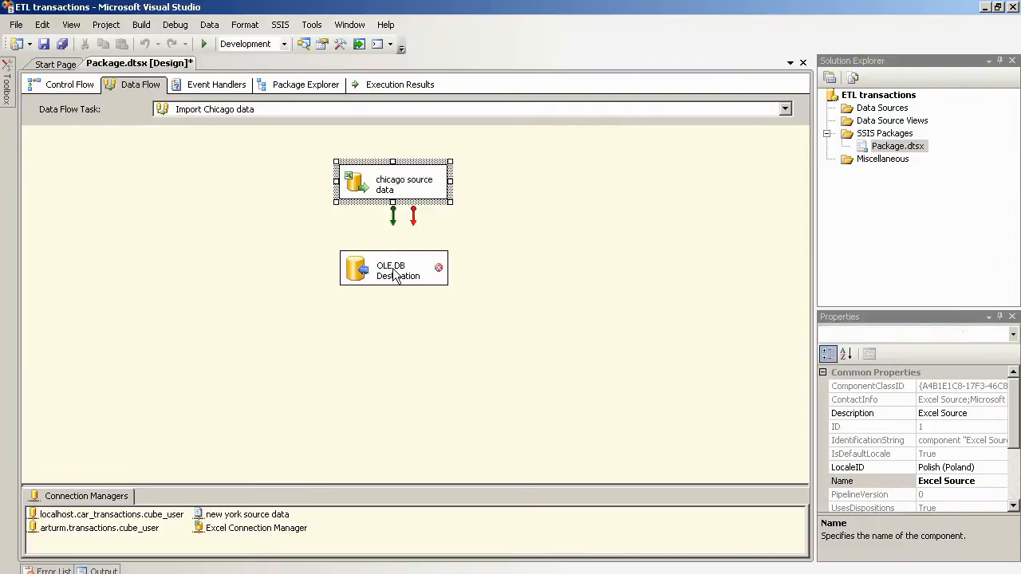
left_click(418, 271)
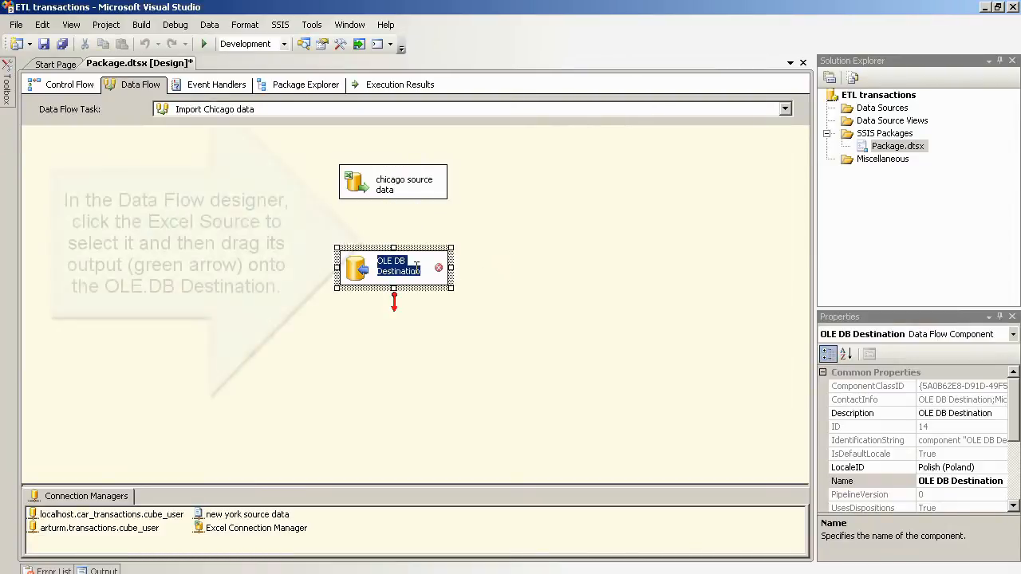
type("chicag")
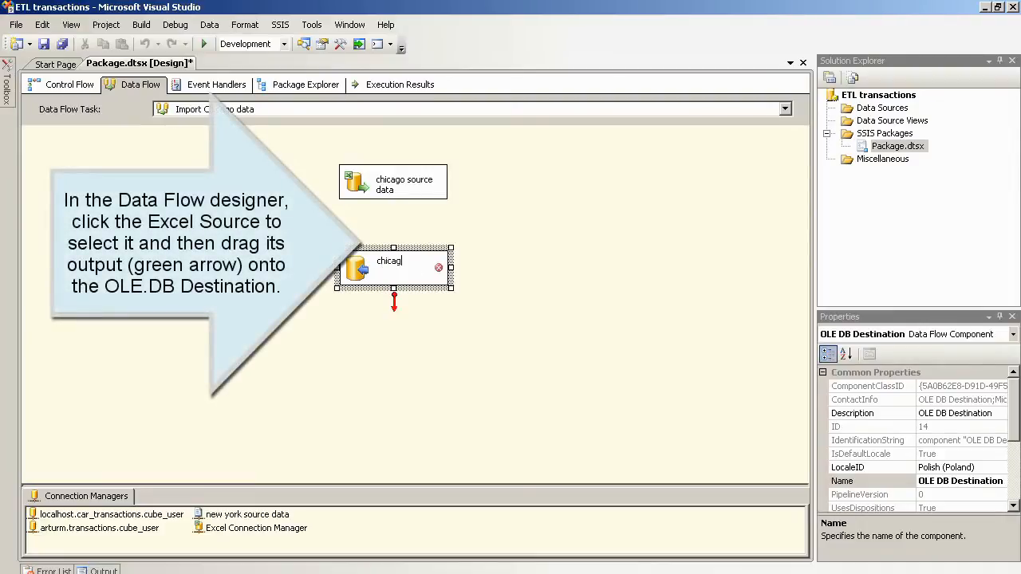
type("o data")
left_click(531, 240)
left_click(391, 196)
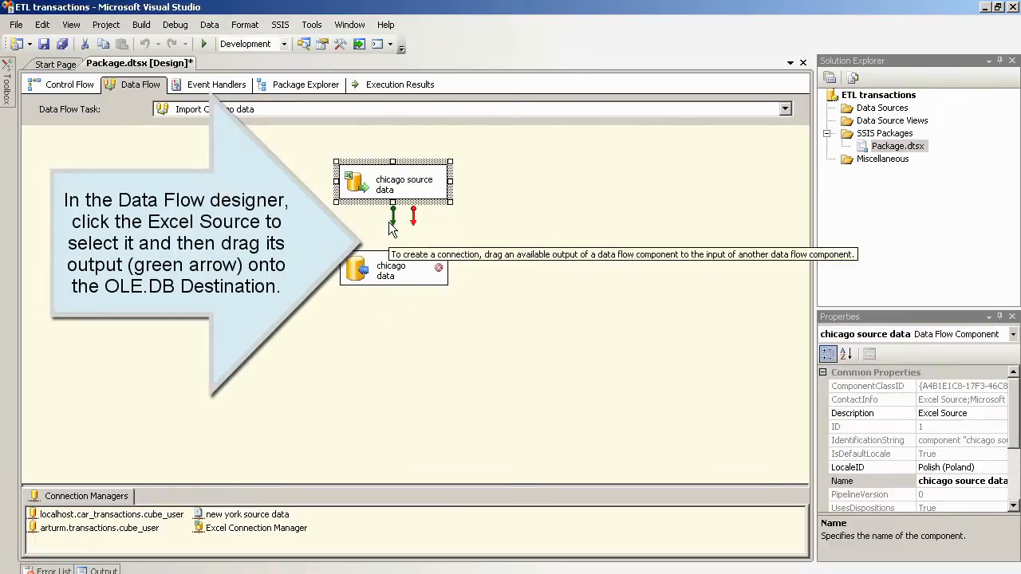
left_click_drag(391, 215, 391, 275)
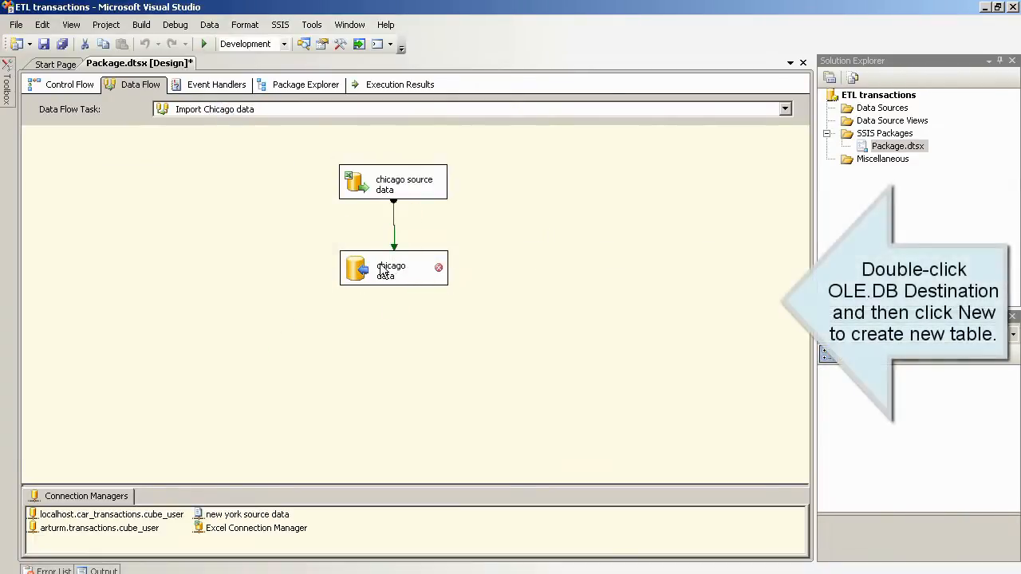
Step: Open the chicago data destination and start a new table named chicago_data
double_click(383, 268)
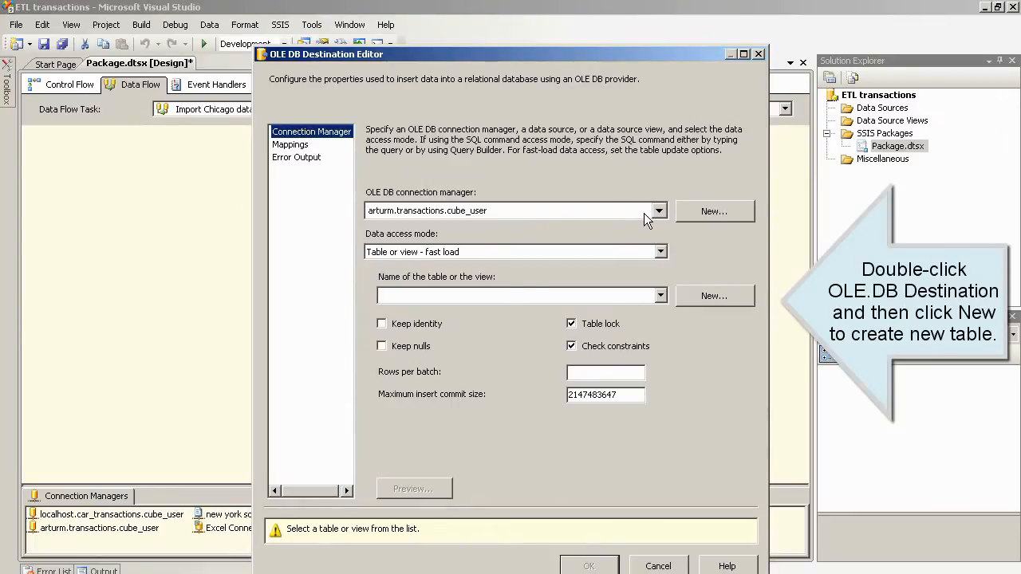
left_click(702, 296)
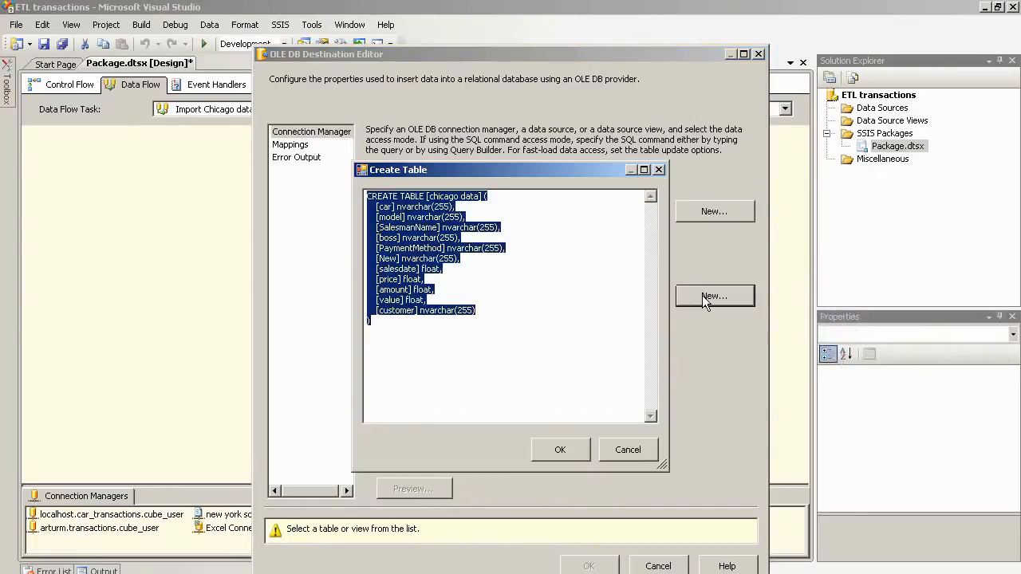
left_click(629, 271)
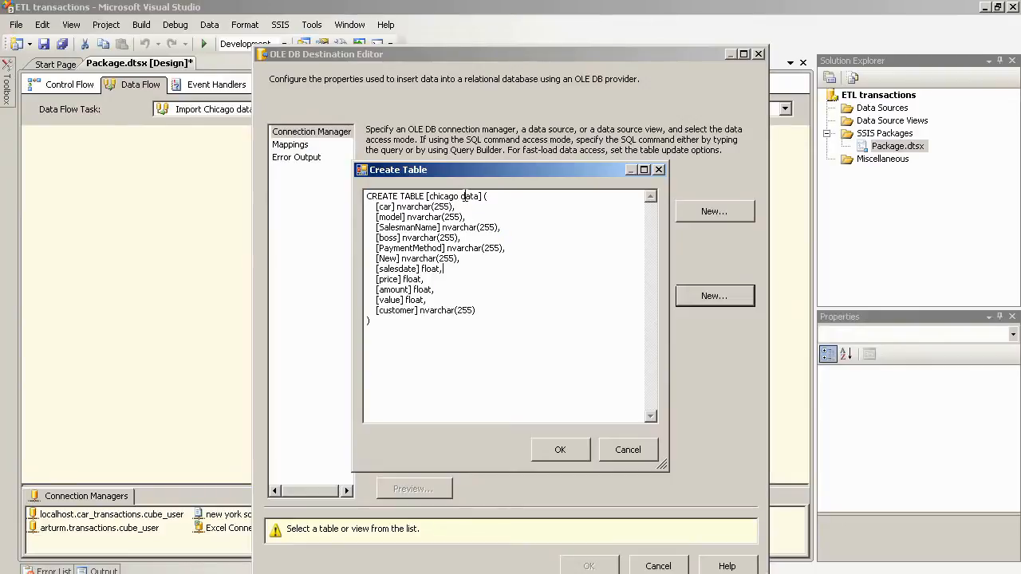
key("Left")
key("BackSpace")
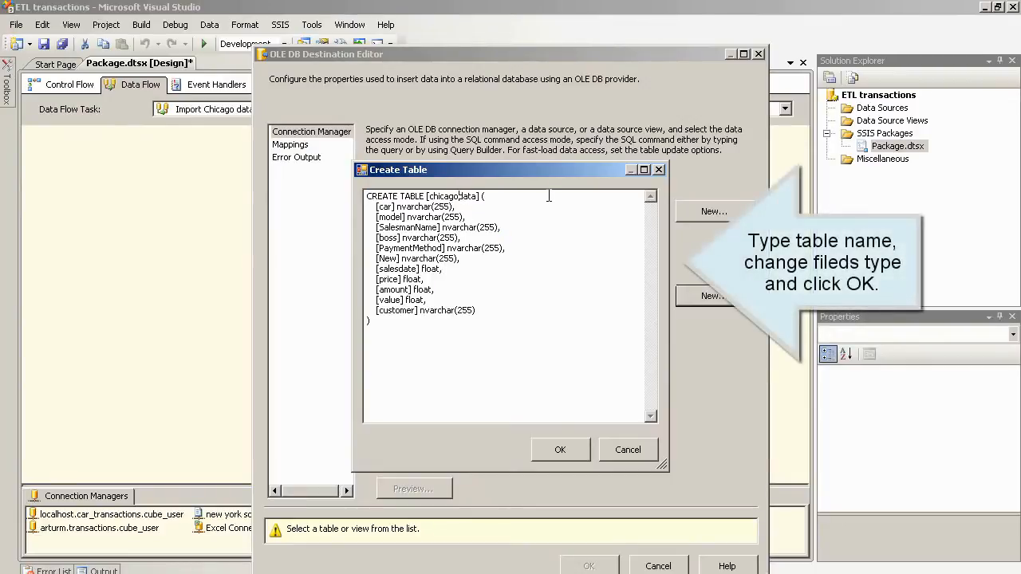
type("_")
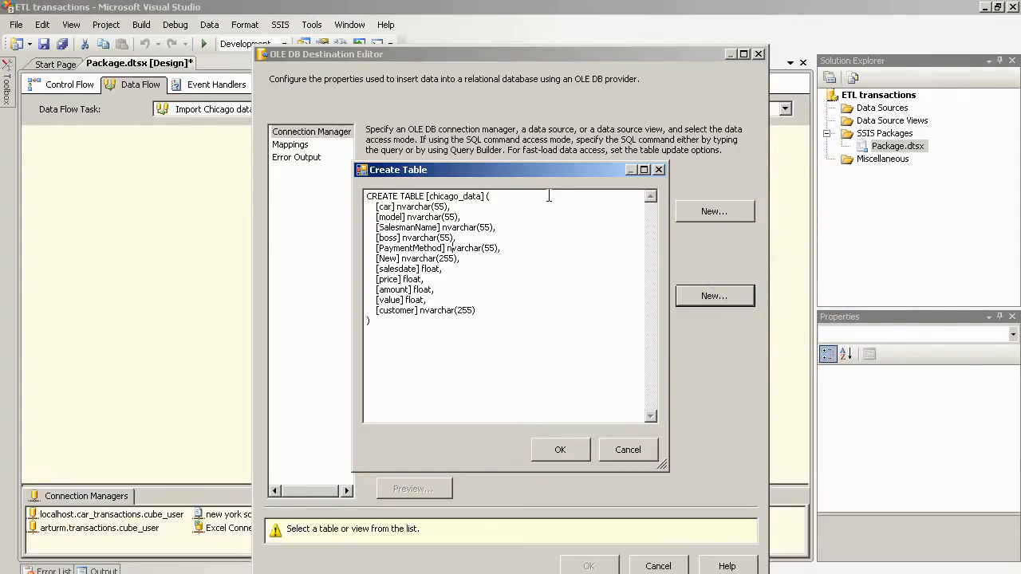
Step: Change every text column in the table script from nvarchar to varchar(55)
key("BackSpace")
key("Down")
key("BackSpace")
key("Up")
key("Delete")
key("Right")
key("Right")
key("Right")
key("Right")
key("Right")
key("Right")
key("Right")
key("Delete")
key("Up")
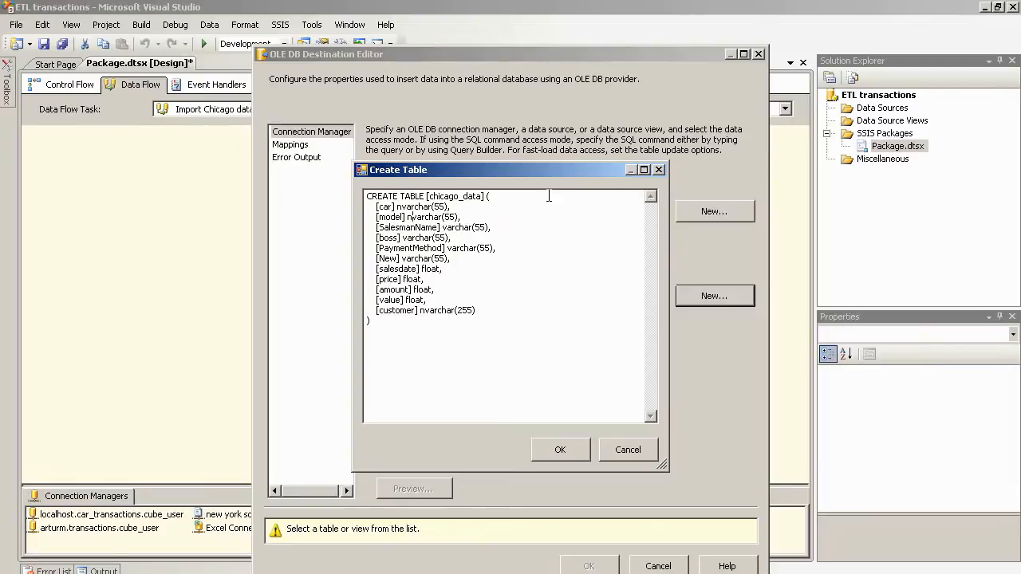
key("Delete")
key("Up")
key("Delete")
key("shift+End")
key("ctrl+c")
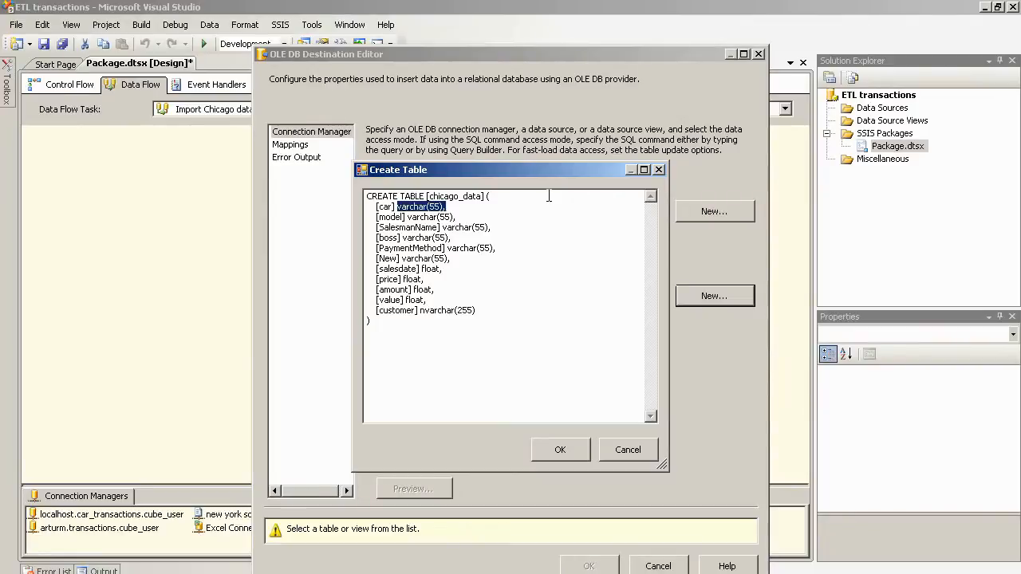
key("Down")
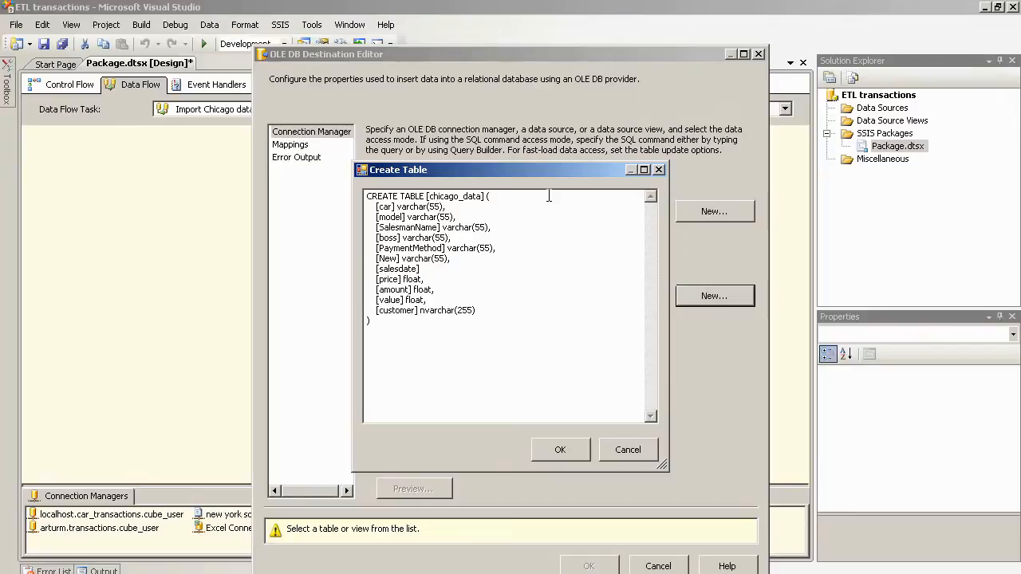
key("ctrl+v")
key("BackSpace")
Step: Create the chicago_data table and review the one-to-one column mappings
left_click(561, 449)
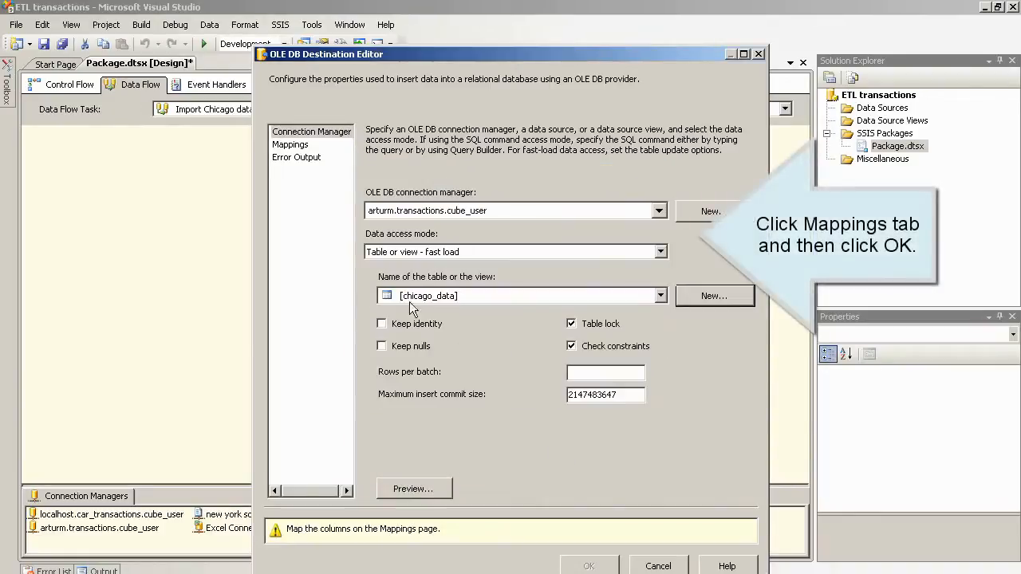
left_click(296, 144)
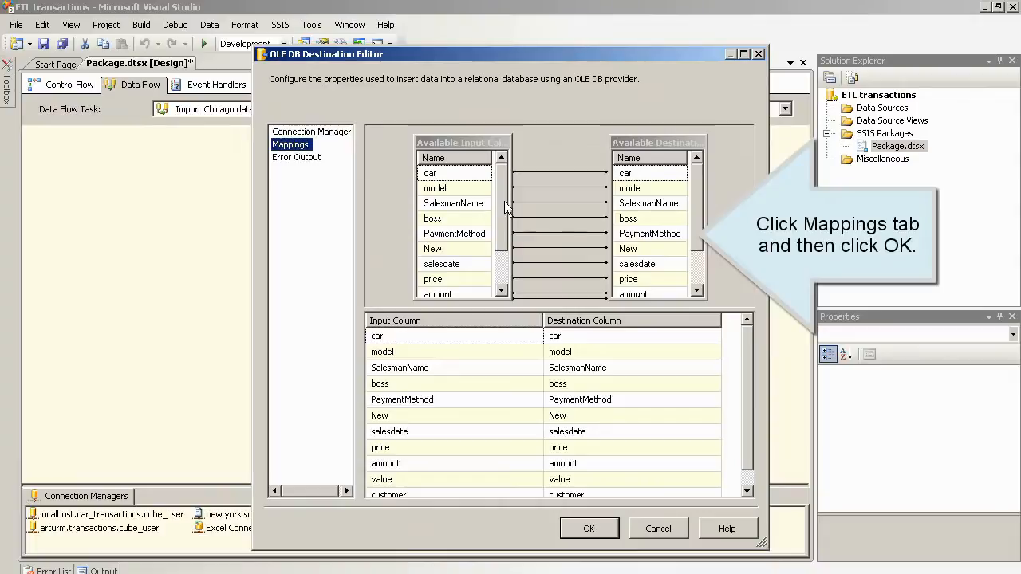
scroll(504, 206, "down", 1)
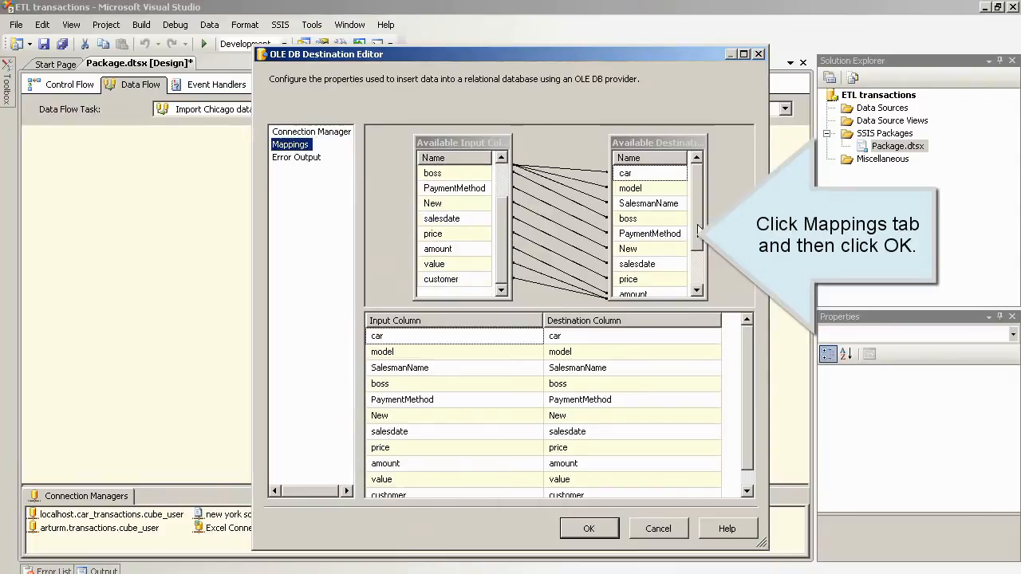
scroll(699, 240, "down", 1)
Step: Accept the destination settings, move chicago data lower, and delete its link from the source
left_click(588, 528)
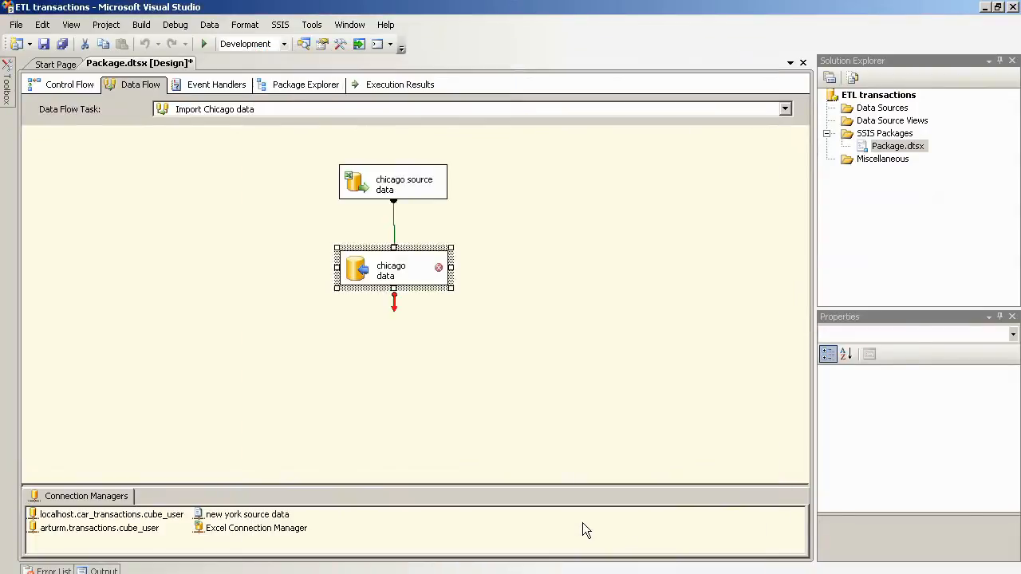
mouse_move(437, 271)
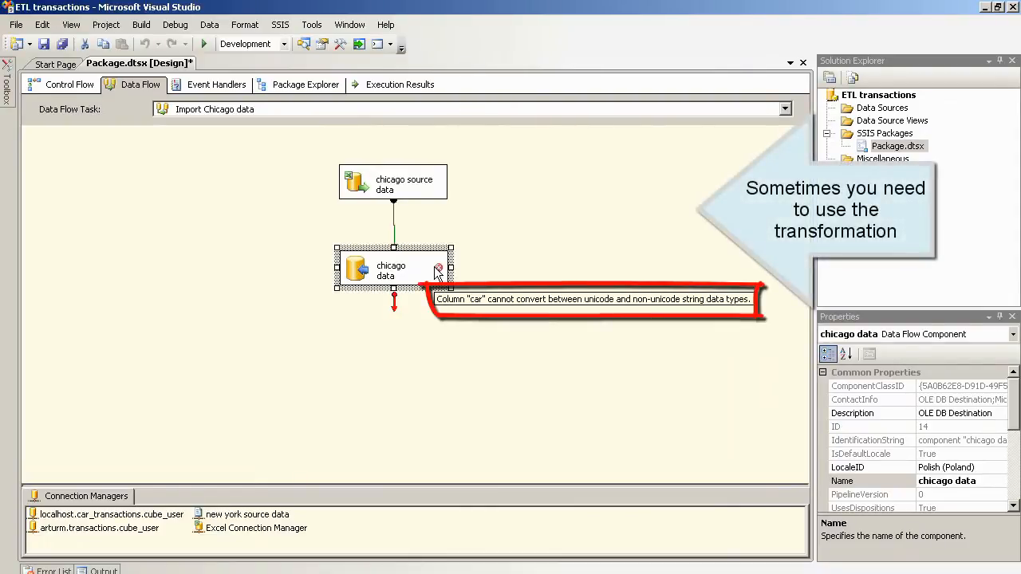
left_click_drag(352, 260, 354, 328)
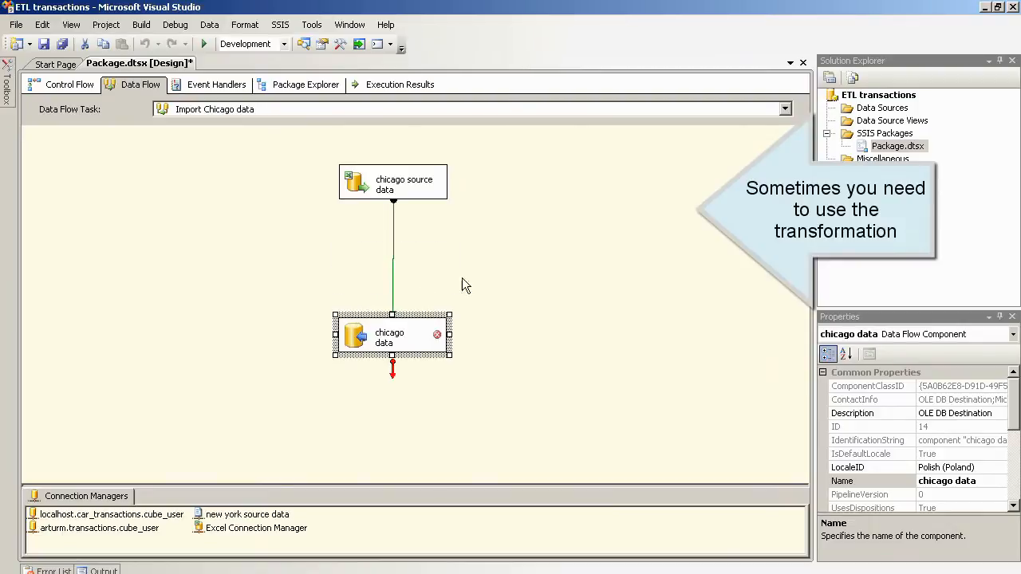
left_click(421, 262)
left_click(394, 236)
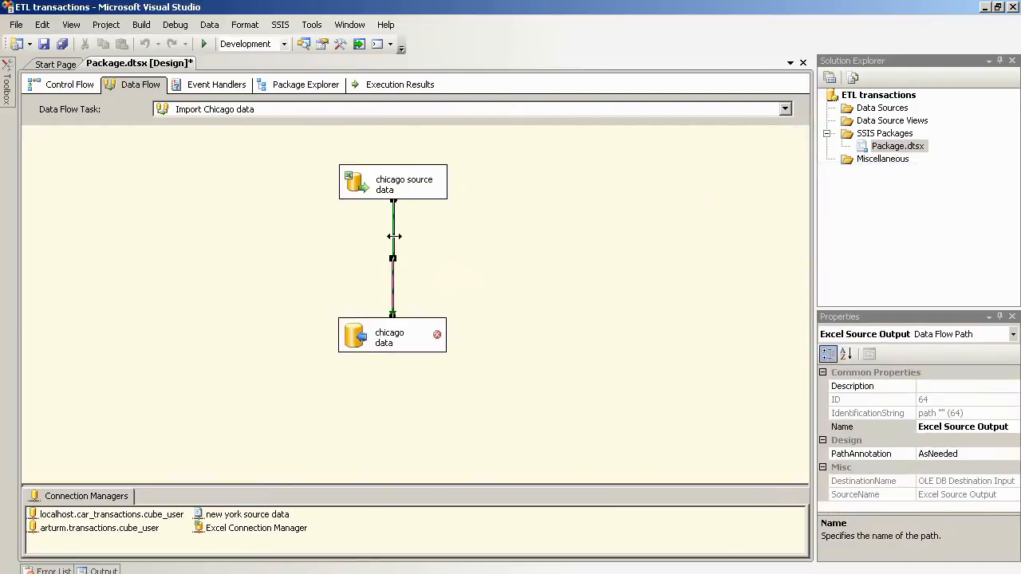
key("Delete")
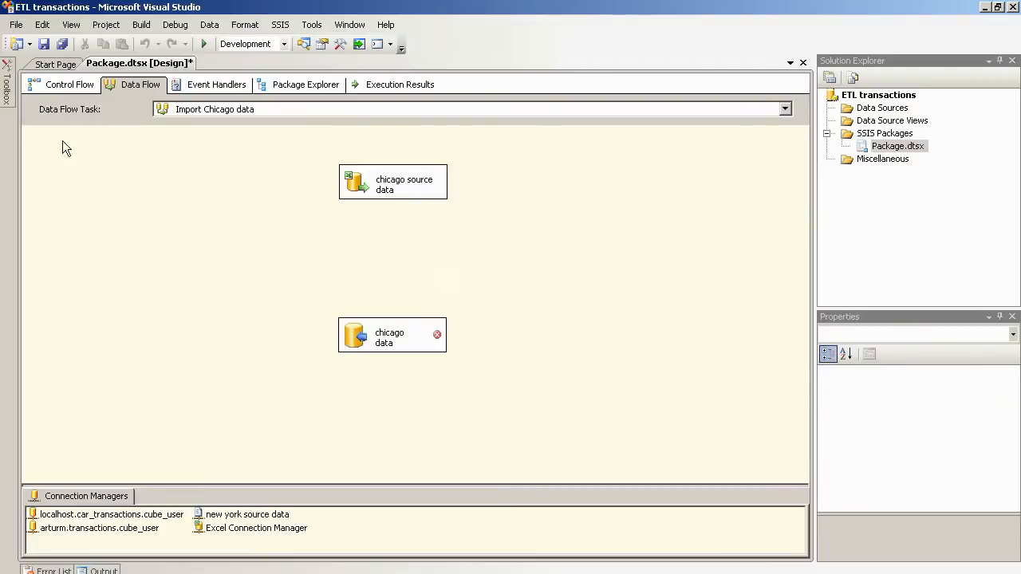
Step: Add a Data Conversion transformation fed by chicago source data and open its editor
mouse_move(8, 96)
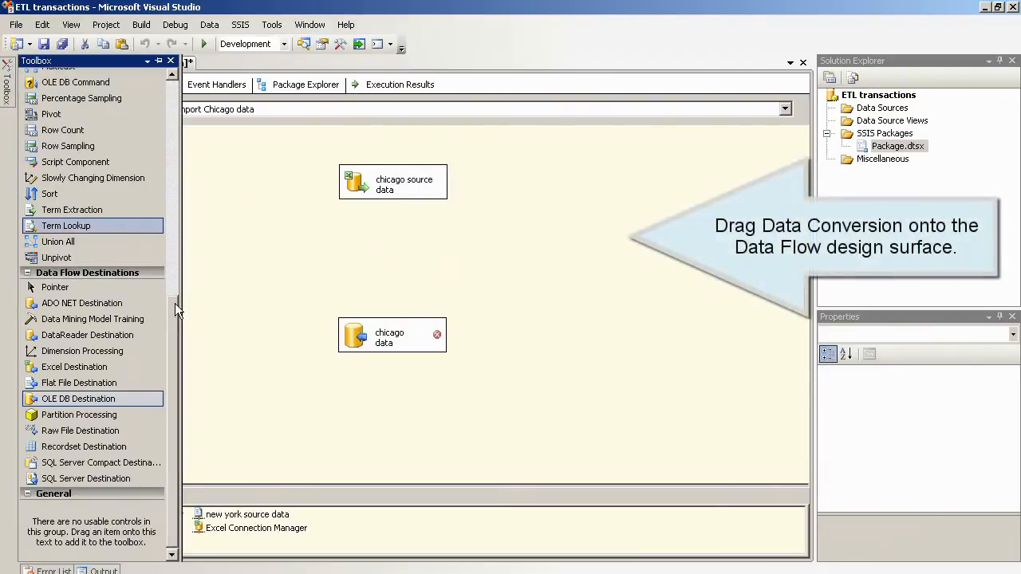
left_click_drag(175, 303, 162, 140)
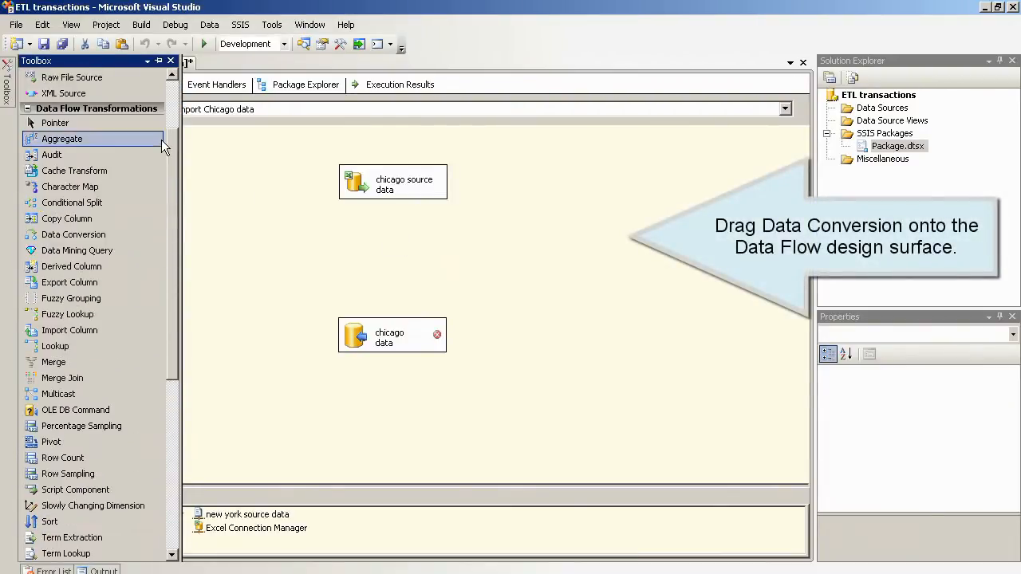
left_click_drag(95, 235, 484, 231)
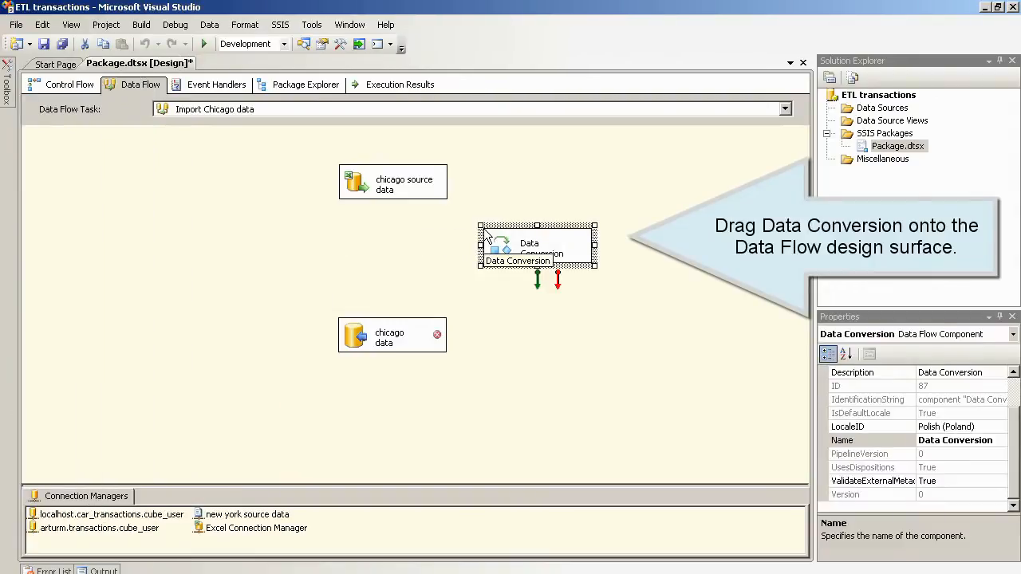
left_click(391, 191)
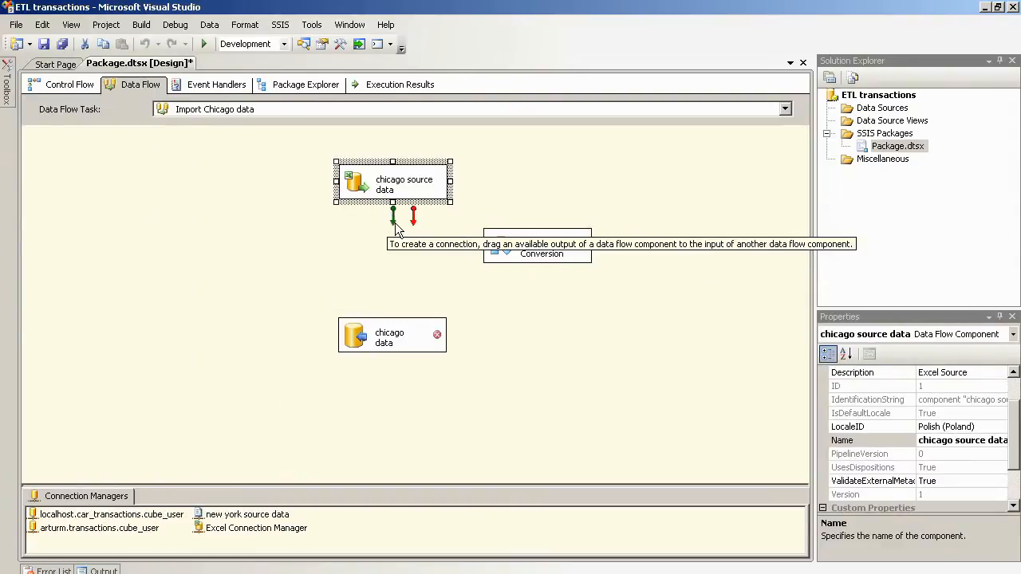
left_click_drag(391, 214, 532, 233)
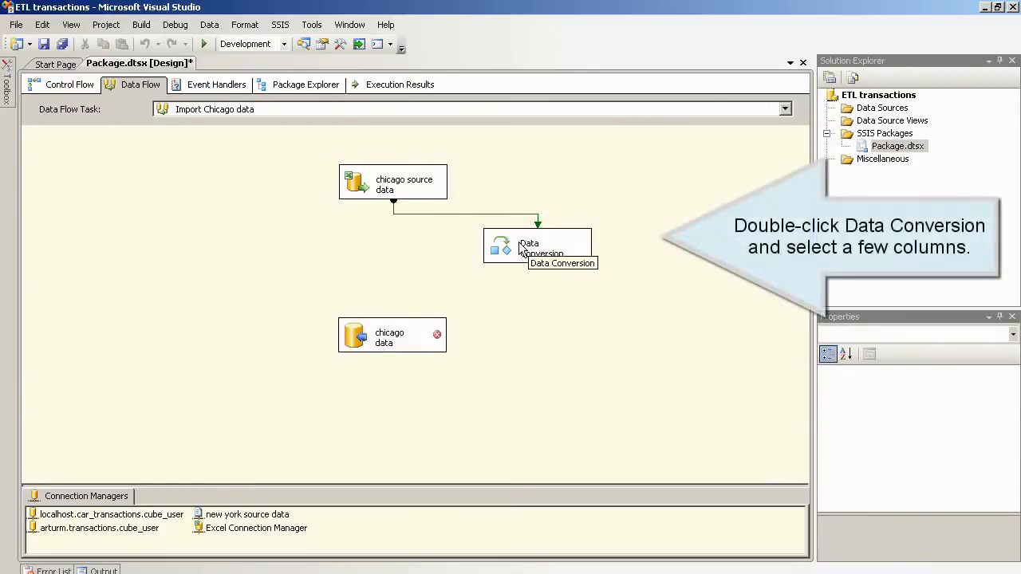
double_click(520, 251)
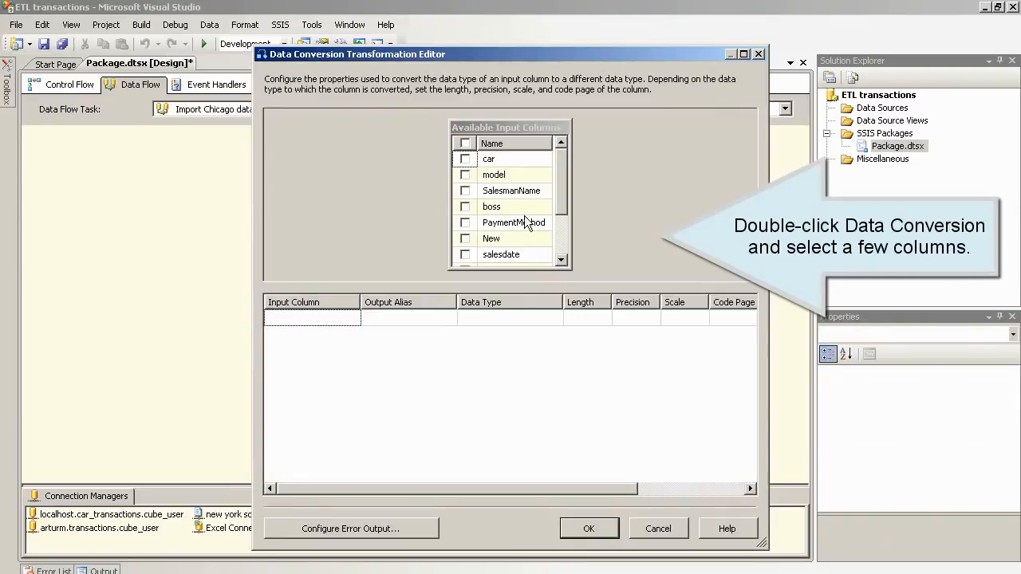
Step: Select all input columns for conversion except value, amount and price
left_click(465, 143)
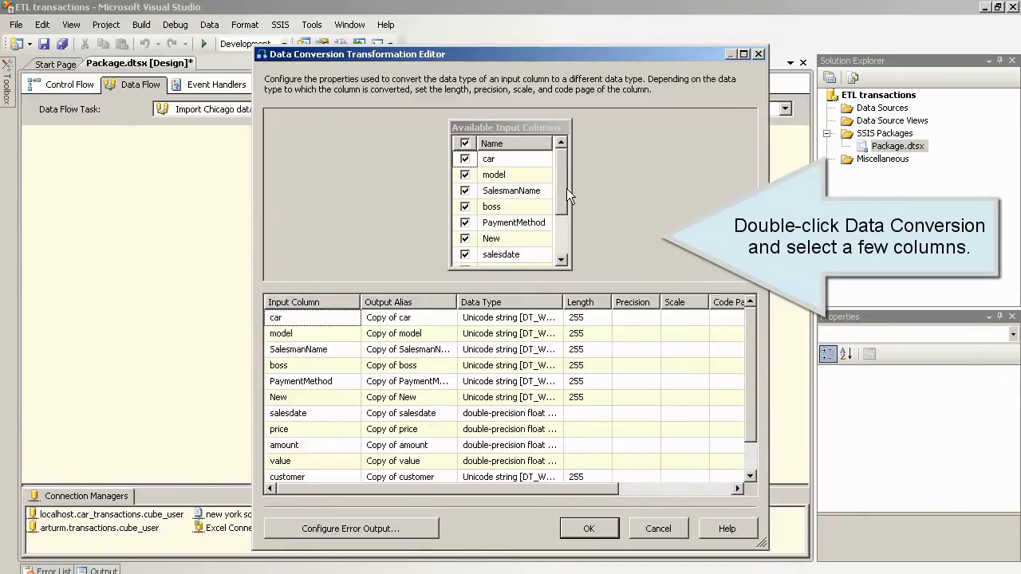
left_click_drag(566, 189, 564, 242)
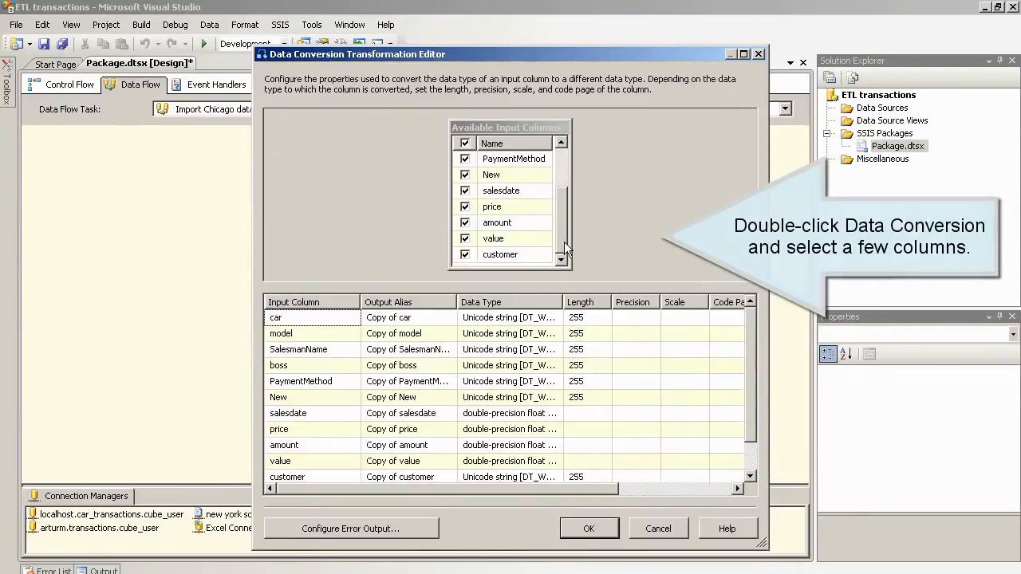
left_click(465, 238)
left_click(465, 223)
left_click(465, 206)
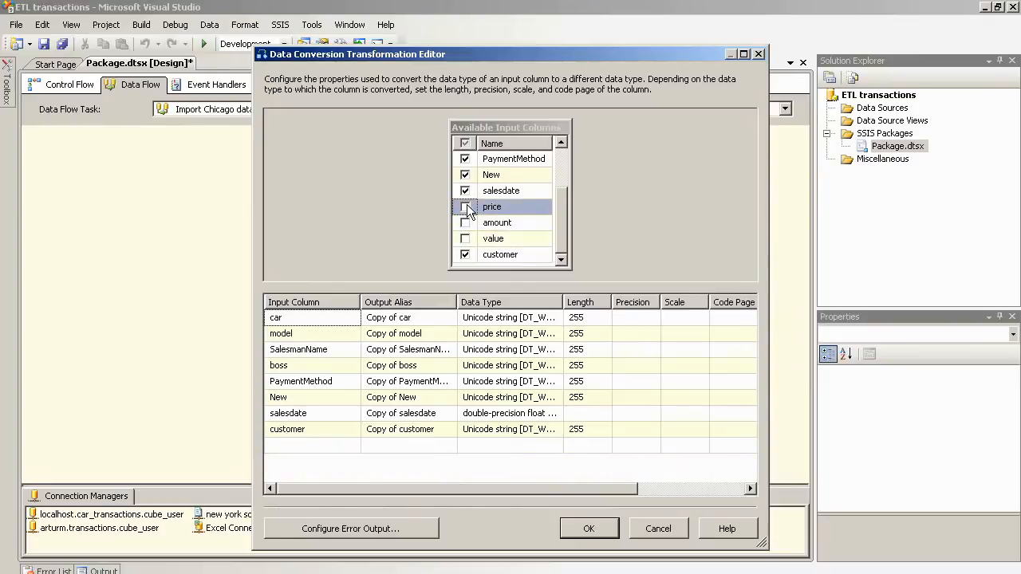
Step: Set the car, model, SalesmanName and boss conversions to string [DT_STR]
left_click(545, 319)
left_click(556, 318)
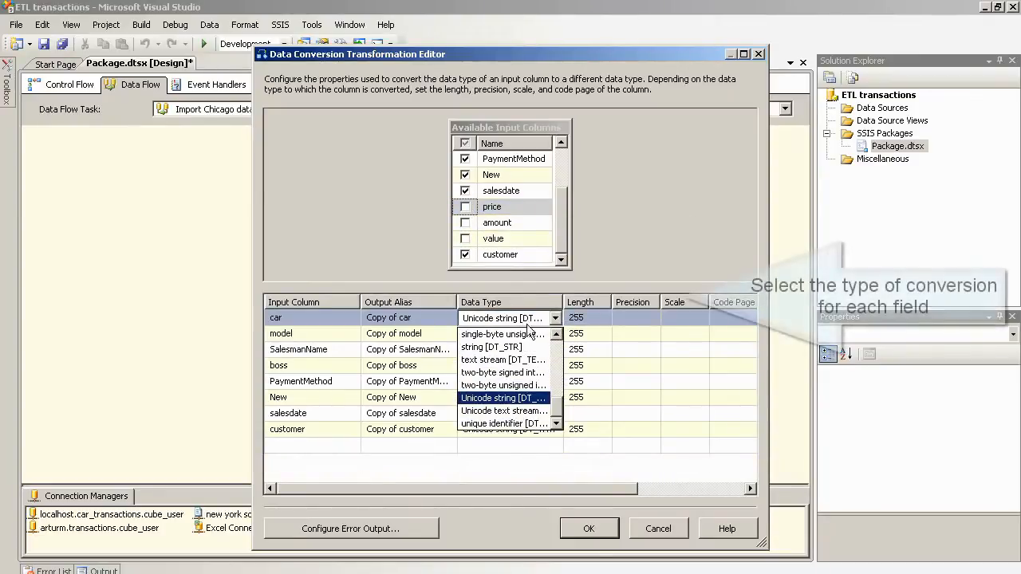
left_click(491, 346)
left_click(514, 335)
left_click(555, 335)
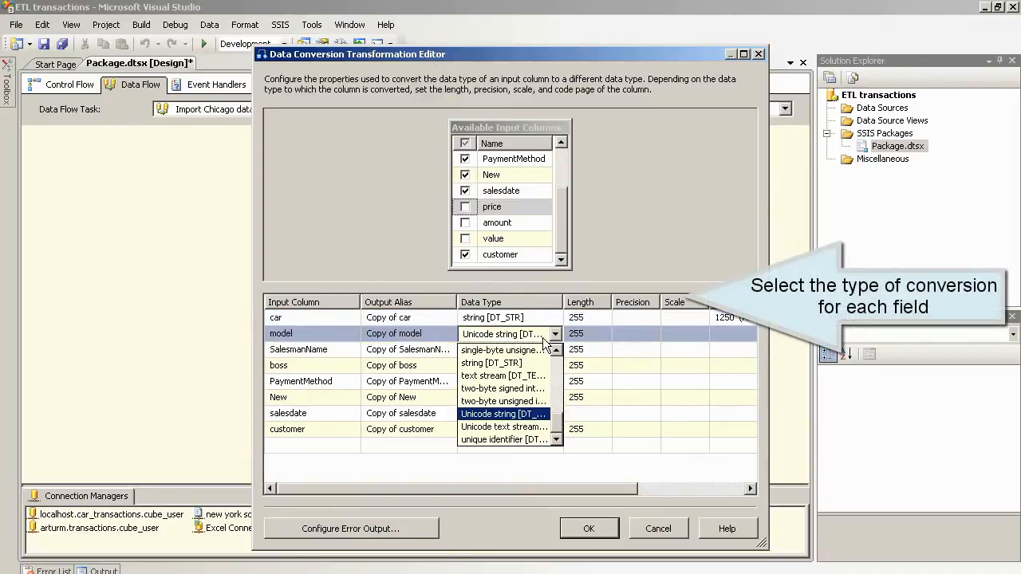
left_click(519, 363)
left_click(550, 351)
left_click(554, 350)
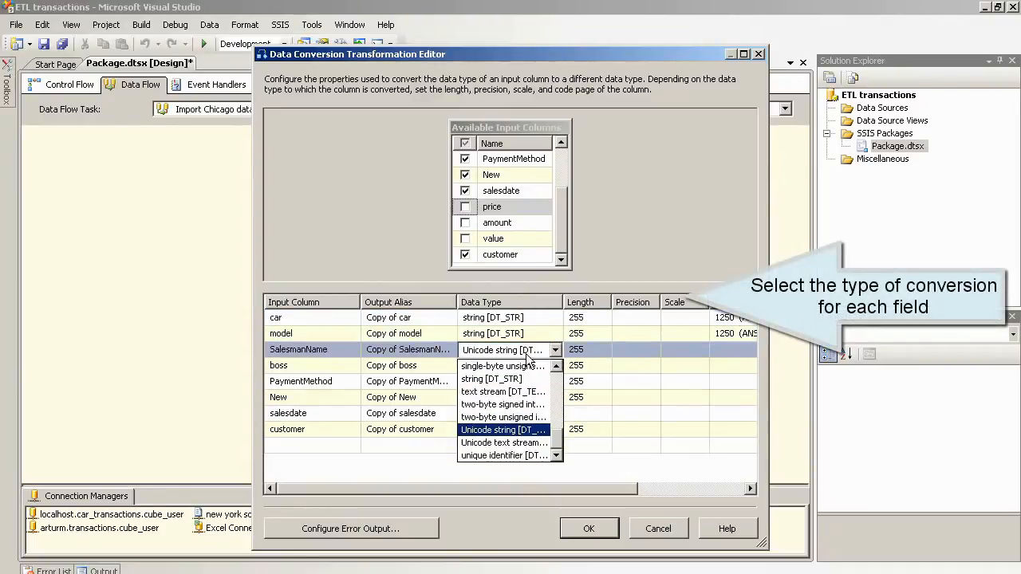
left_click(503, 380)
left_click(554, 351)
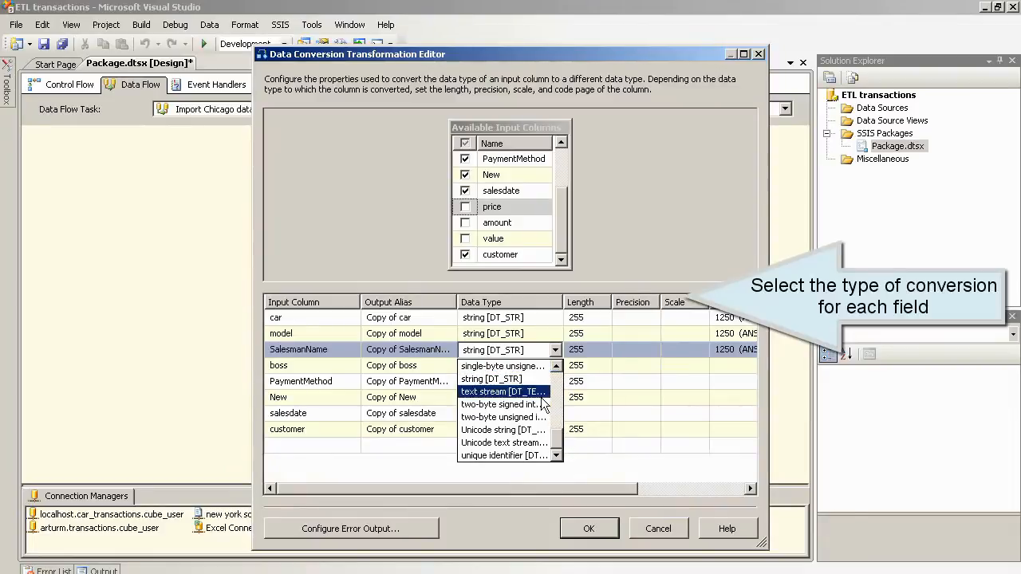
left_click(530, 380)
left_click(538, 367)
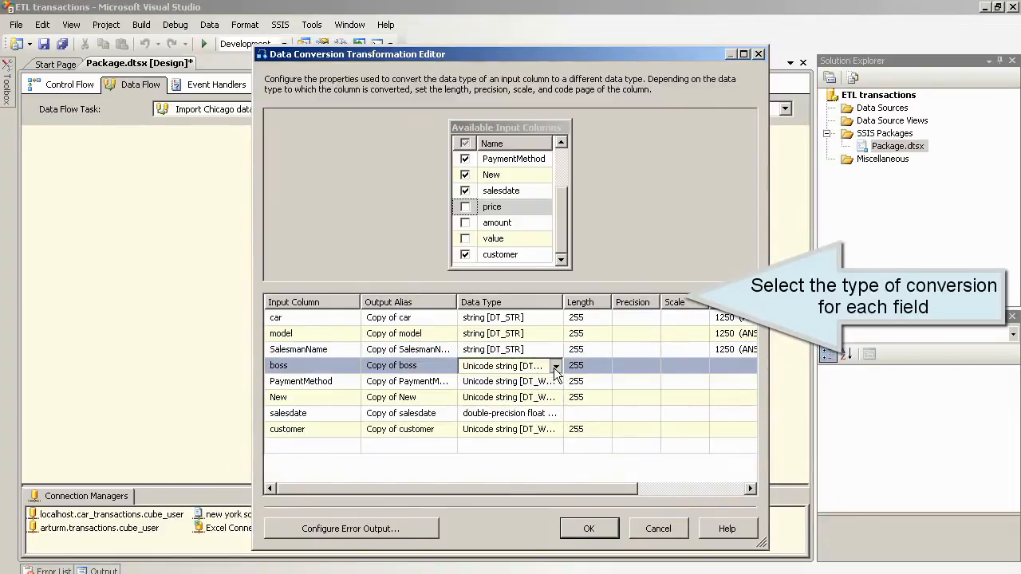
left_click(540, 370)
left_click(540, 388)
Step: Set the PaymentMethod, New, salesdate and customer conversions to string [DT_STR]
left_click(542, 389)
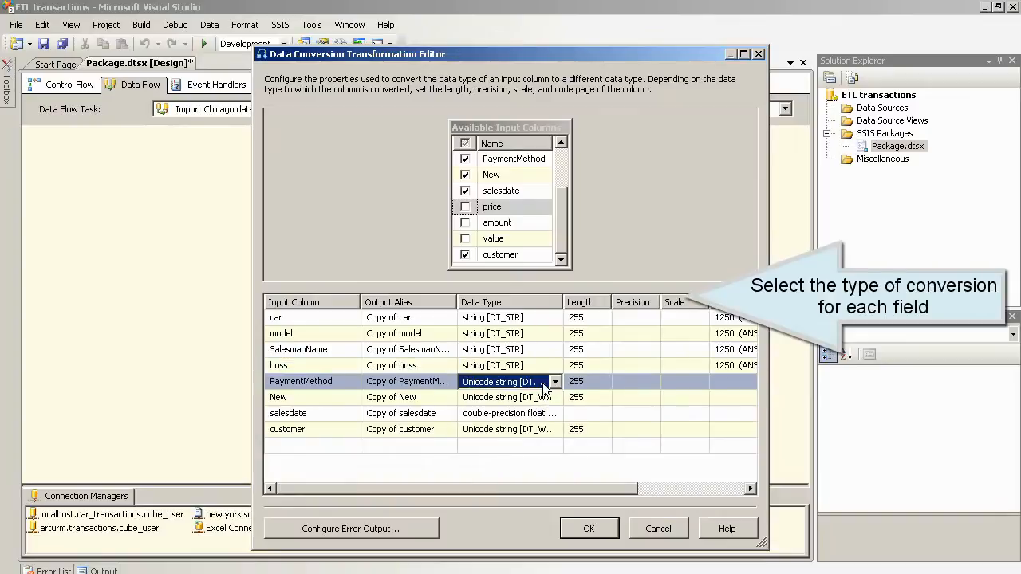
left_click(554, 381)
scroll(547, 406, "up", 2)
left_click(536, 413)
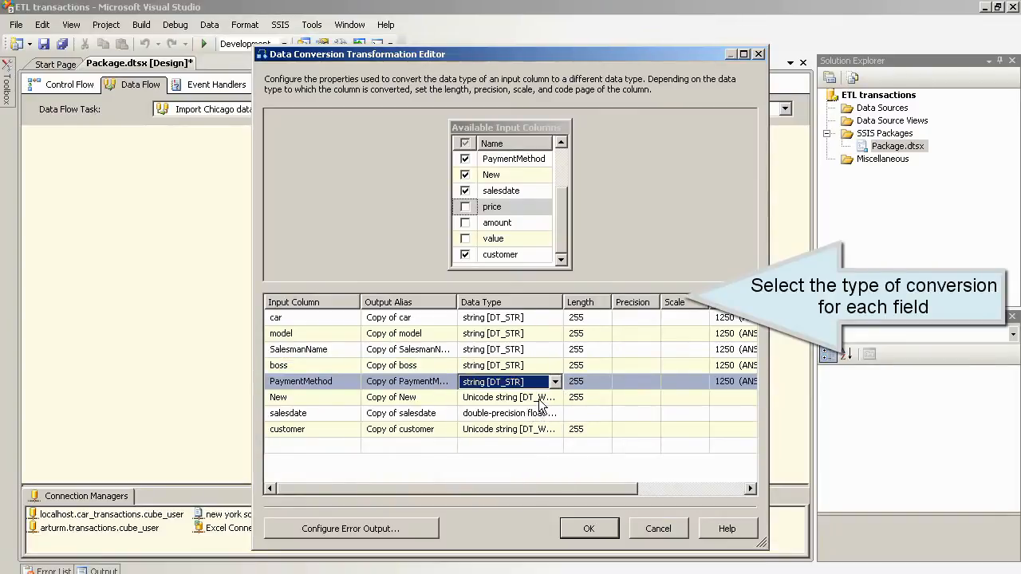
left_click(540, 398)
left_click(554, 398)
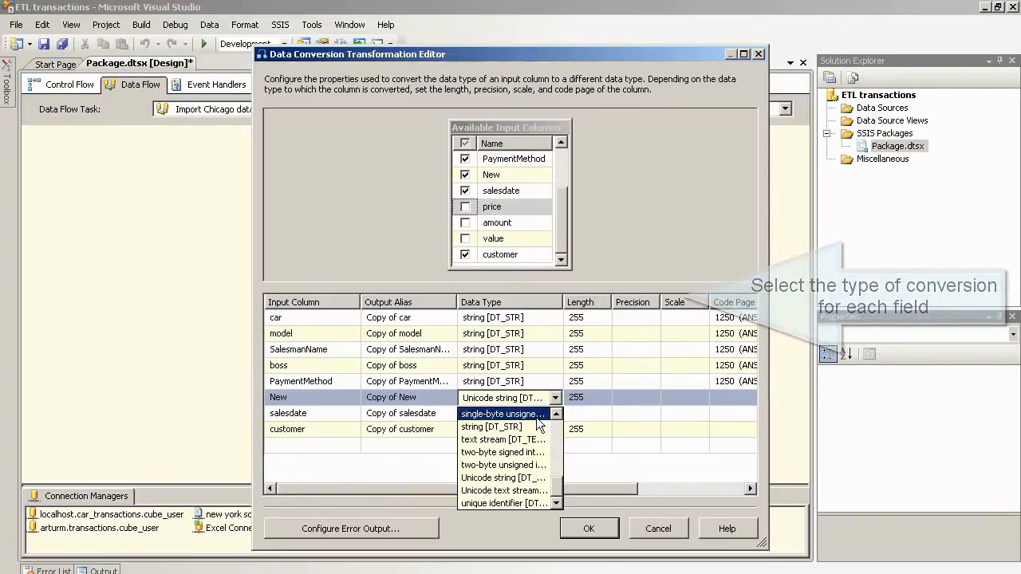
left_click(543, 427)
left_click(542, 413)
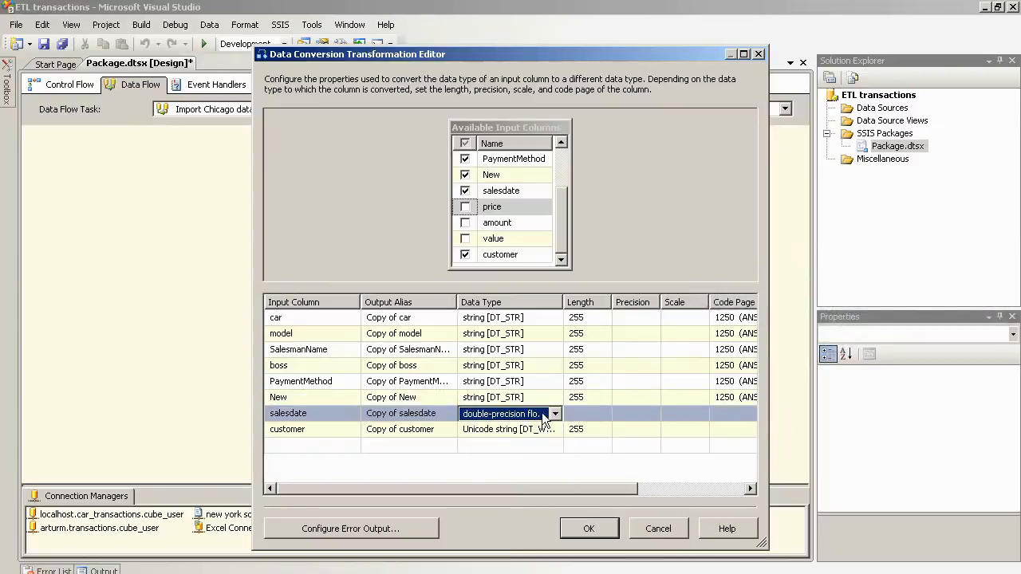
left_click(555, 413)
scroll(563, 494, "down", 2)
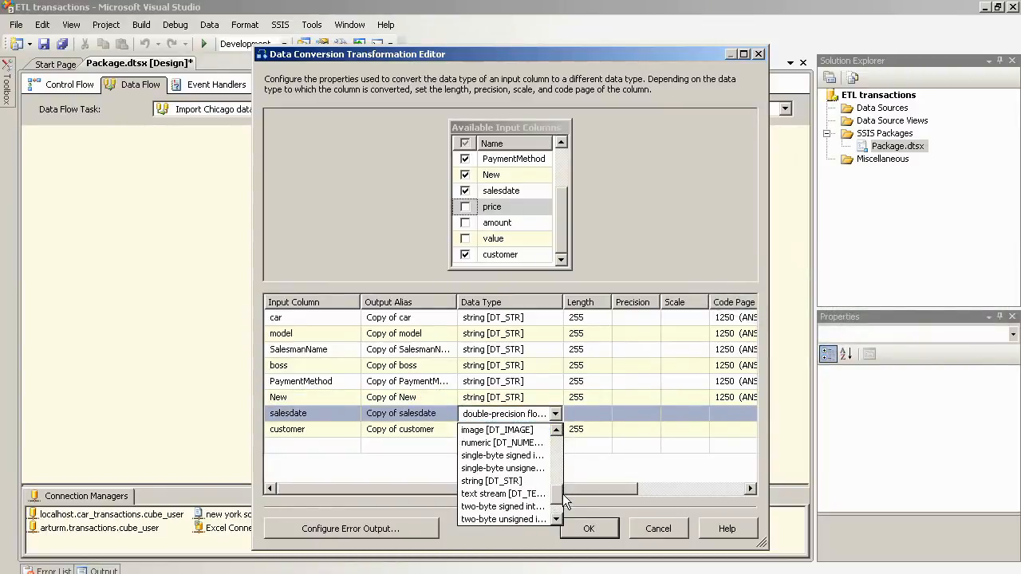
left_click(503, 494)
left_click(540, 429)
left_click(555, 430)
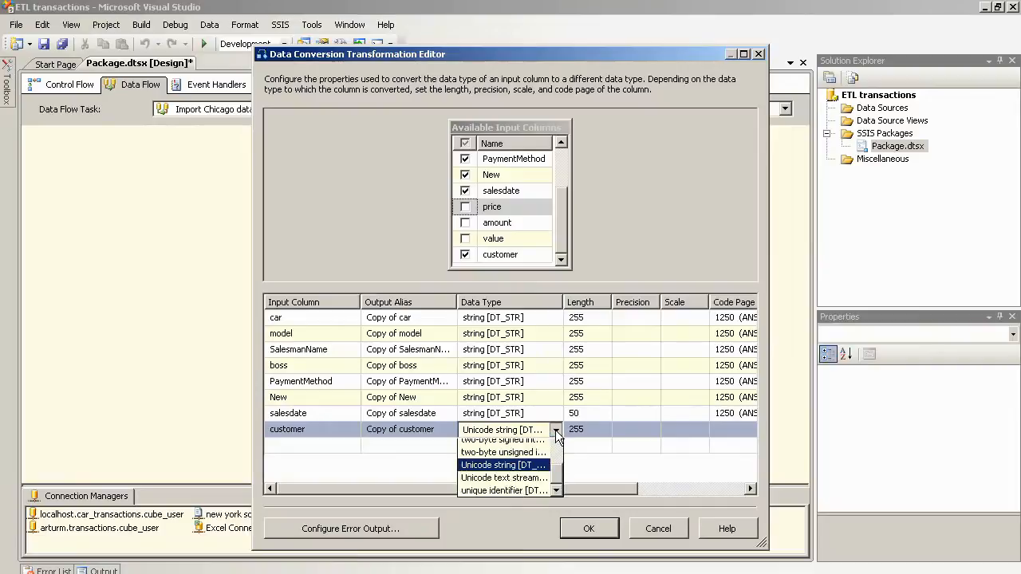
left_click(536, 456)
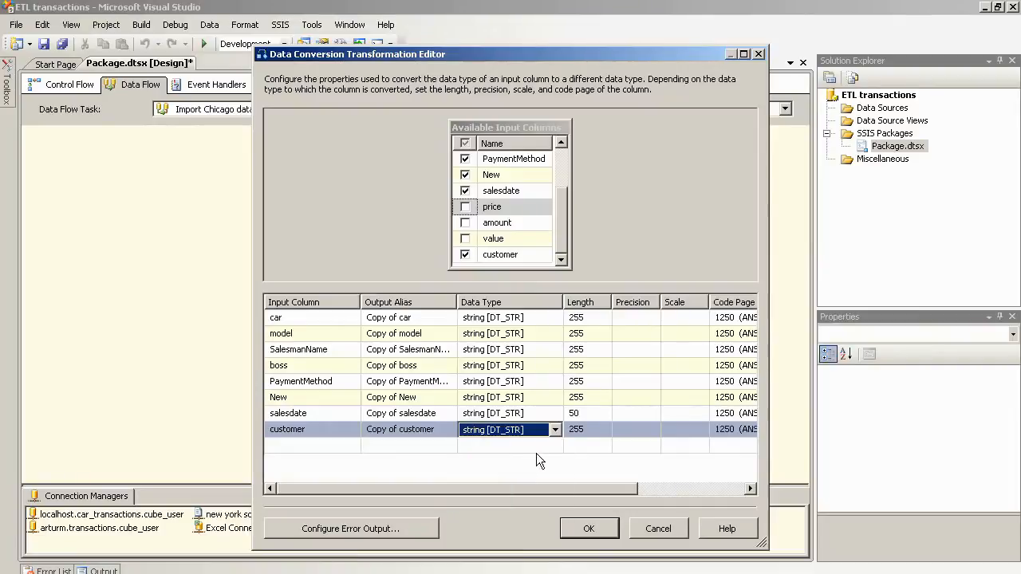
Step: Change the lengths of car, model, SalesmanName, boss, PaymentMethod and New to 55
left_click(575, 318)
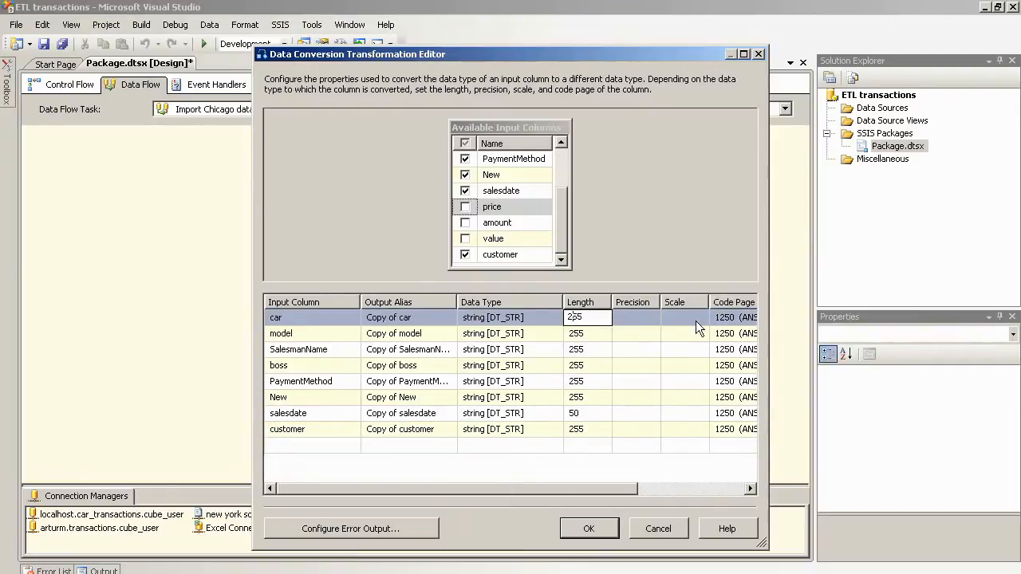
key("BackSpace")
key("Return")
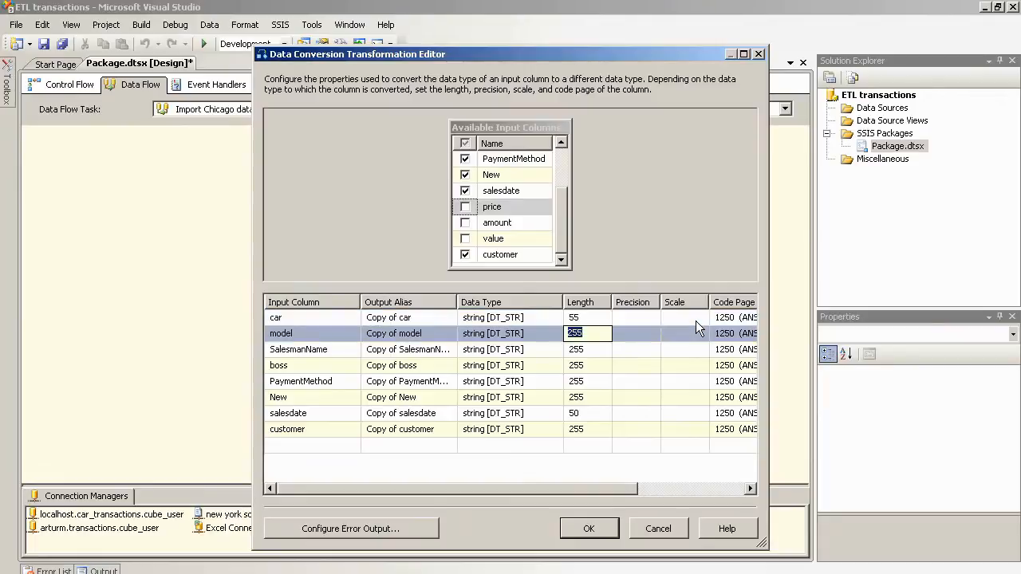
key("Home")
key("Delete")
key("Return")
type("5")
key("Home")
key("Delete")
key("Delete")
key("Delete")
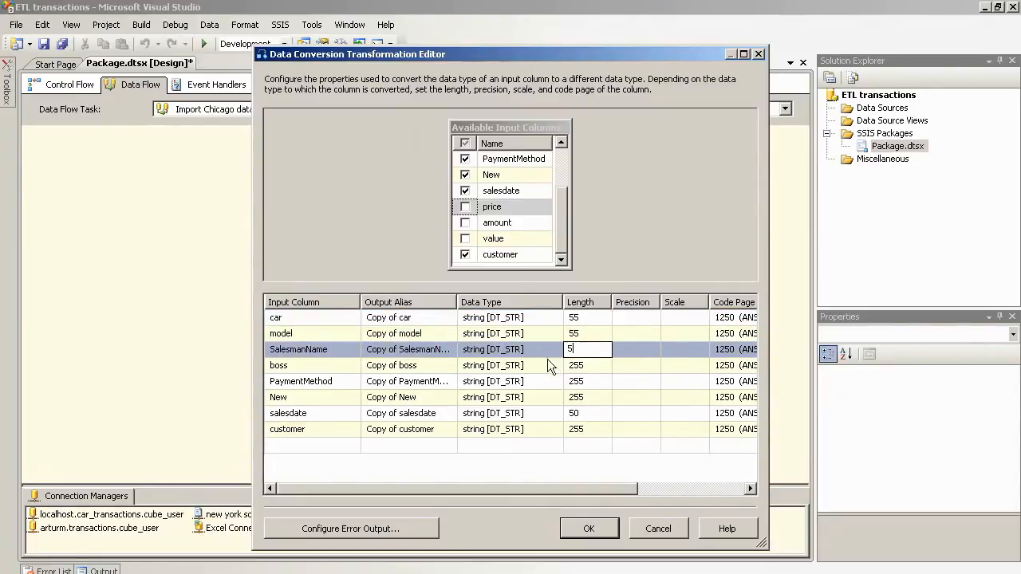
key("Return")
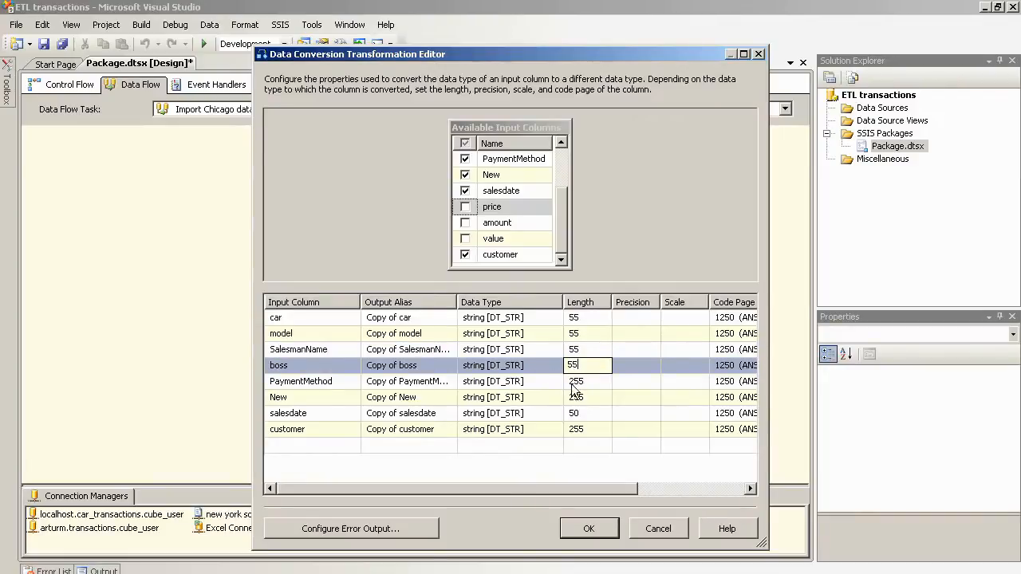
key("Return")
key("Home")
key("Delete")
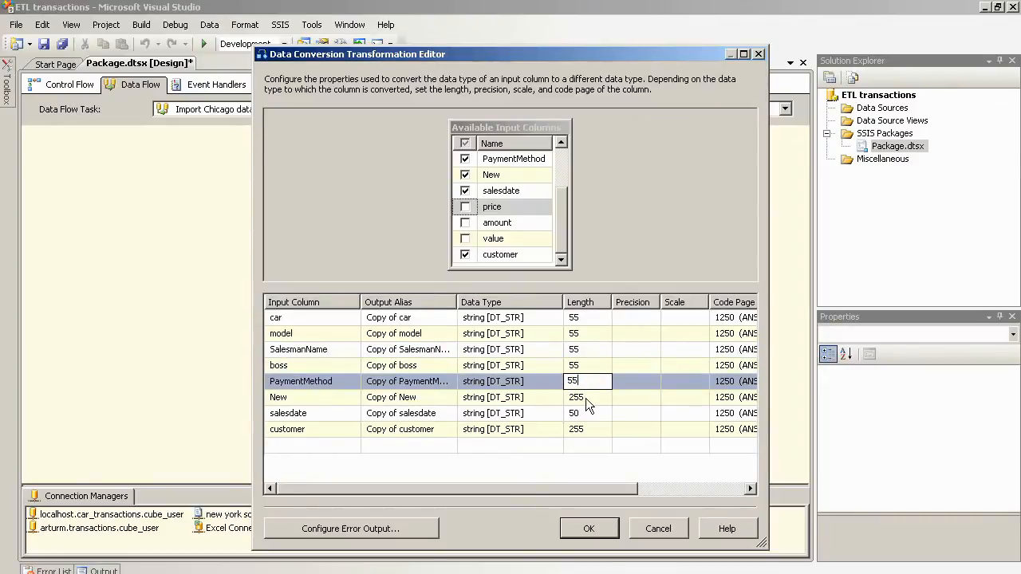
key("Return")
key("Home")
key("Delete")
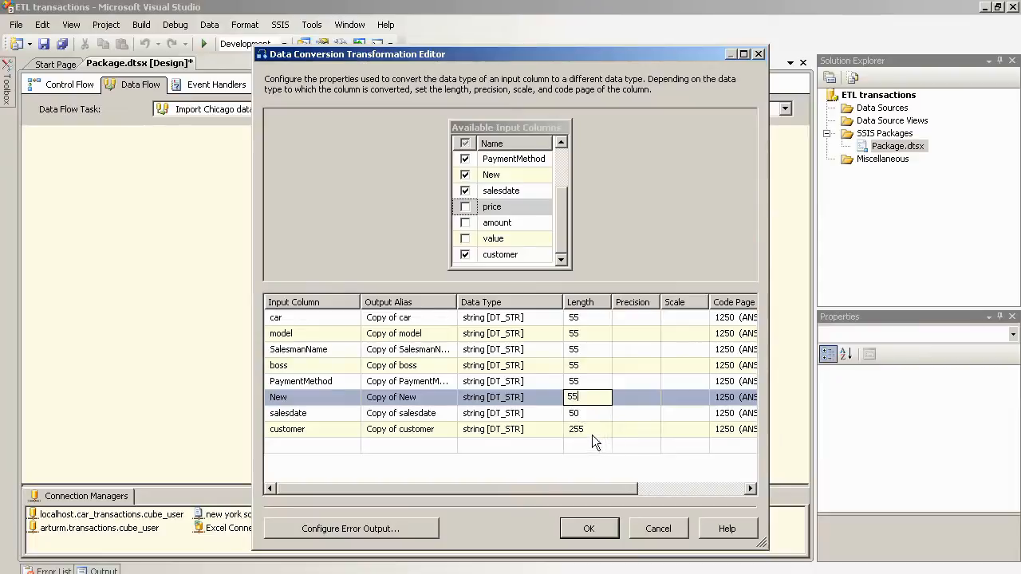
Step: Set the customer and salesdate lengths to 55 and apply the conversion
left_click(591, 429)
left_click_drag(590, 426, 551, 423)
type("55")
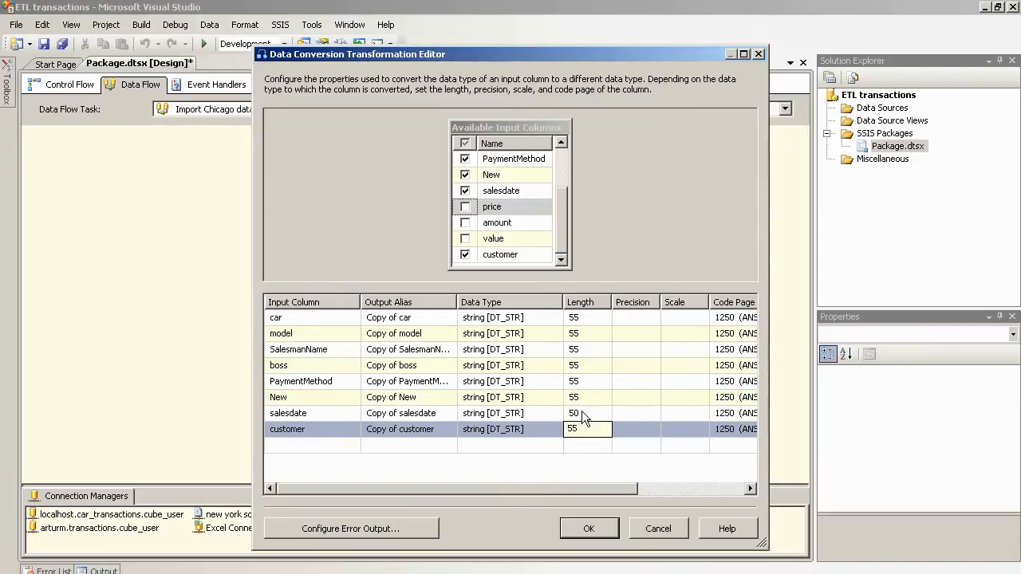
left_click(586, 417)
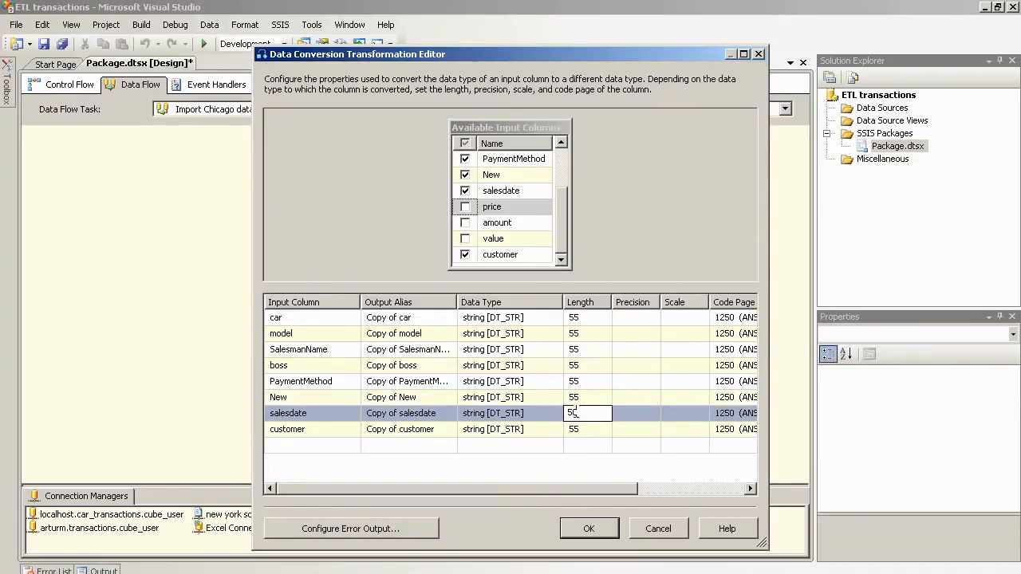
left_click(597, 535)
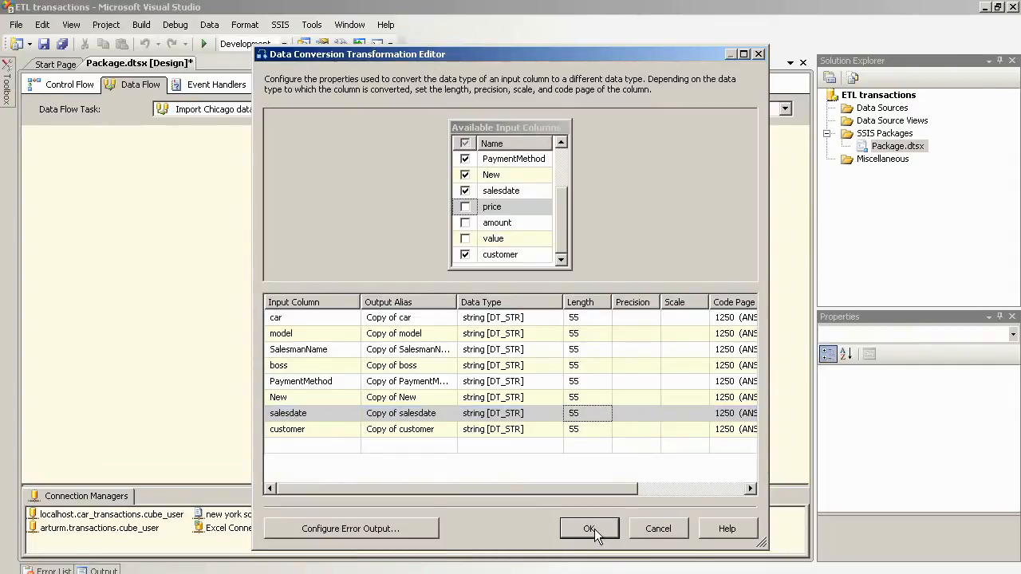
Step: Connect the Data Conversion output to the chicago data destination and bring up its column mappings
left_click_drag(537, 280, 386, 333)
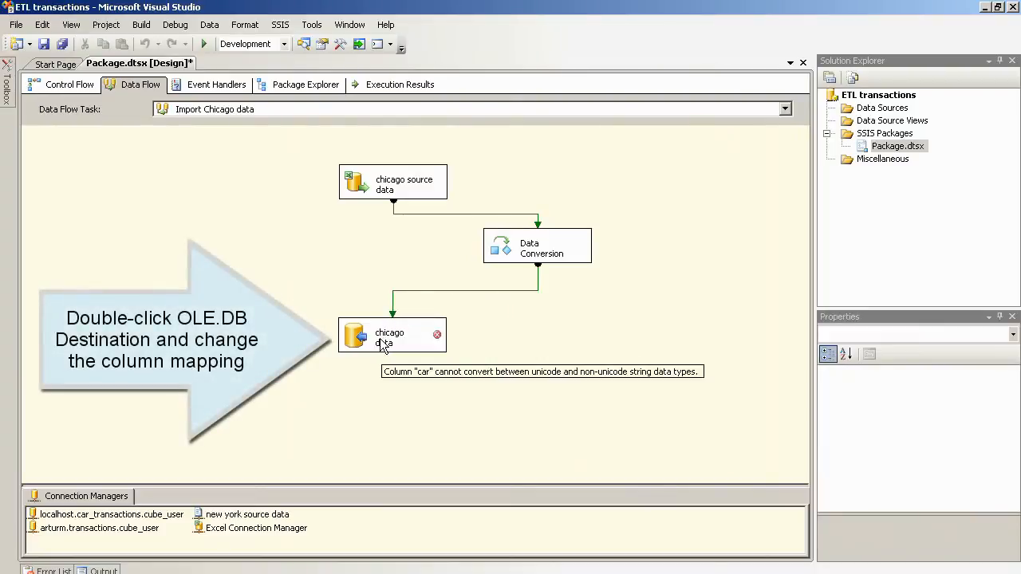
left_click(380, 344)
left_click(381, 343)
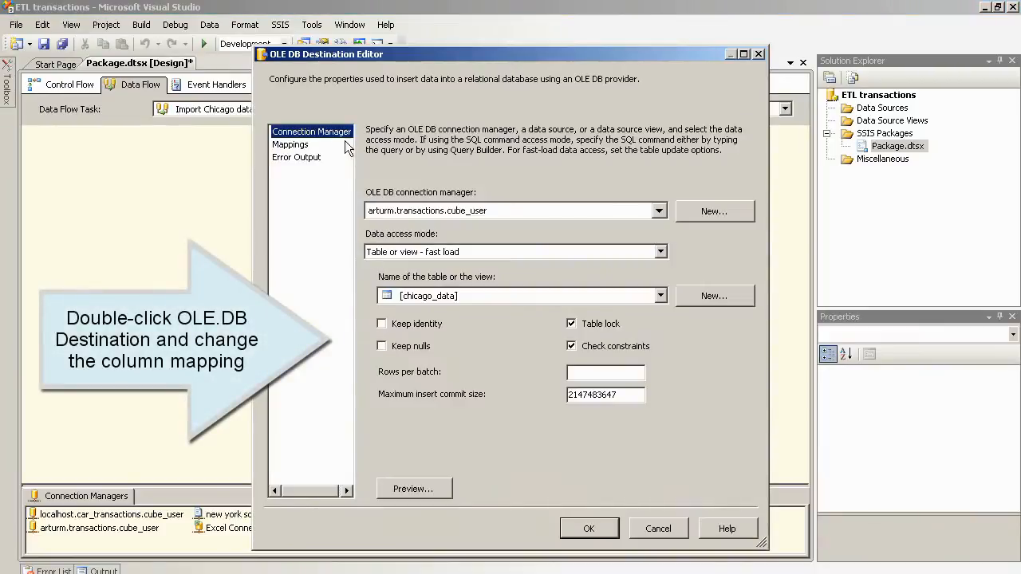
left_click(290, 146)
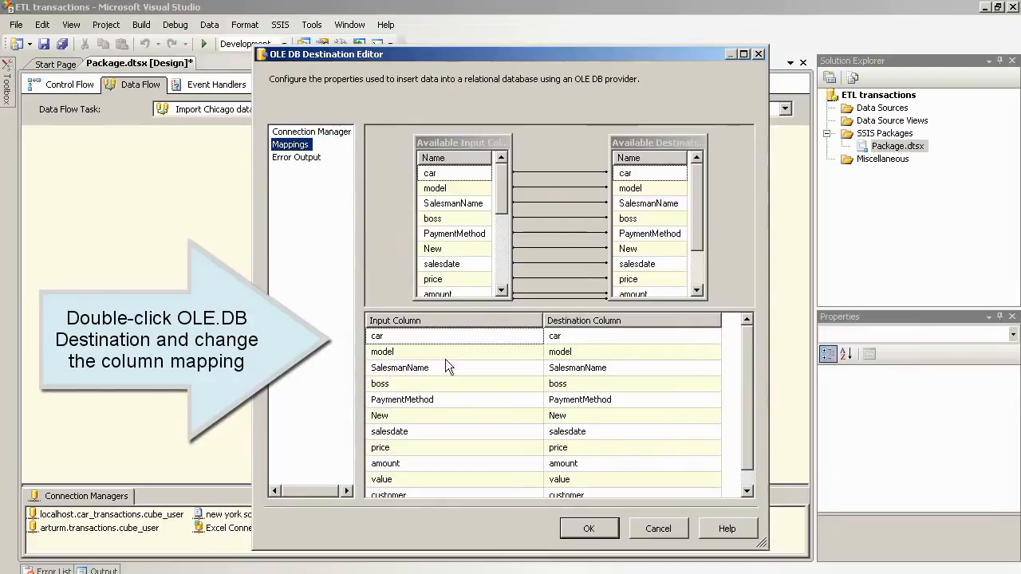
Step: Map Copy of car, Copy of model and Copy of SalesmanName to the car, model and SalesmanName columns
left_click(485, 341)
left_click(536, 336)
scroll(505, 351, "up", 2)
left_click(484, 359)
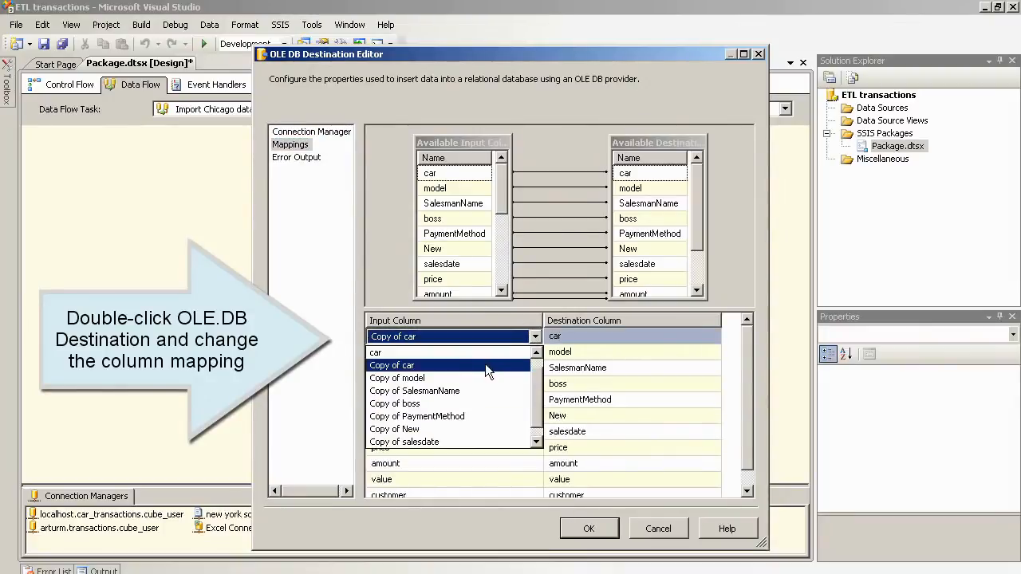
left_click(526, 350)
left_click(527, 352)
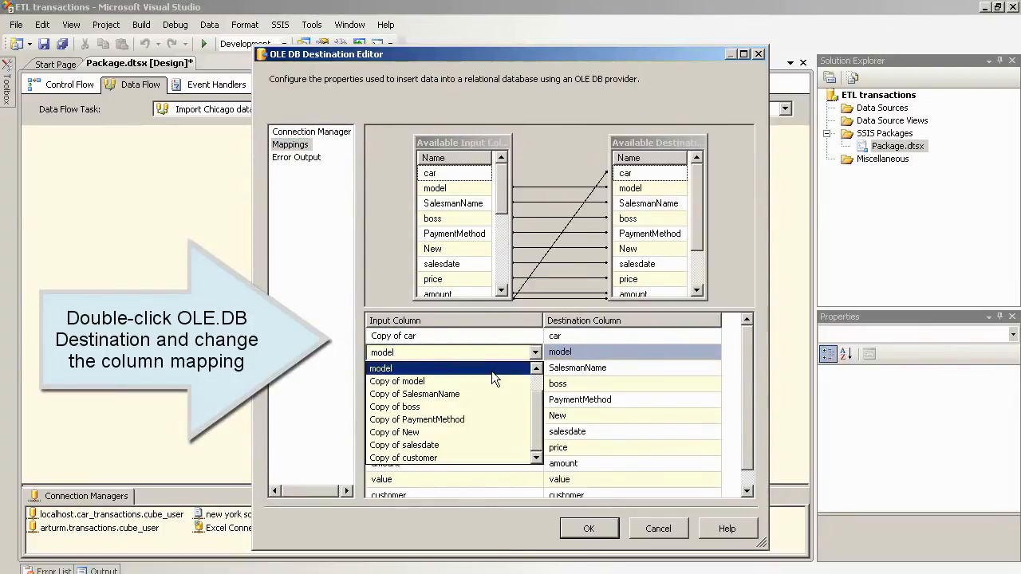
left_click(467, 380)
left_click(503, 368)
left_click(533, 369)
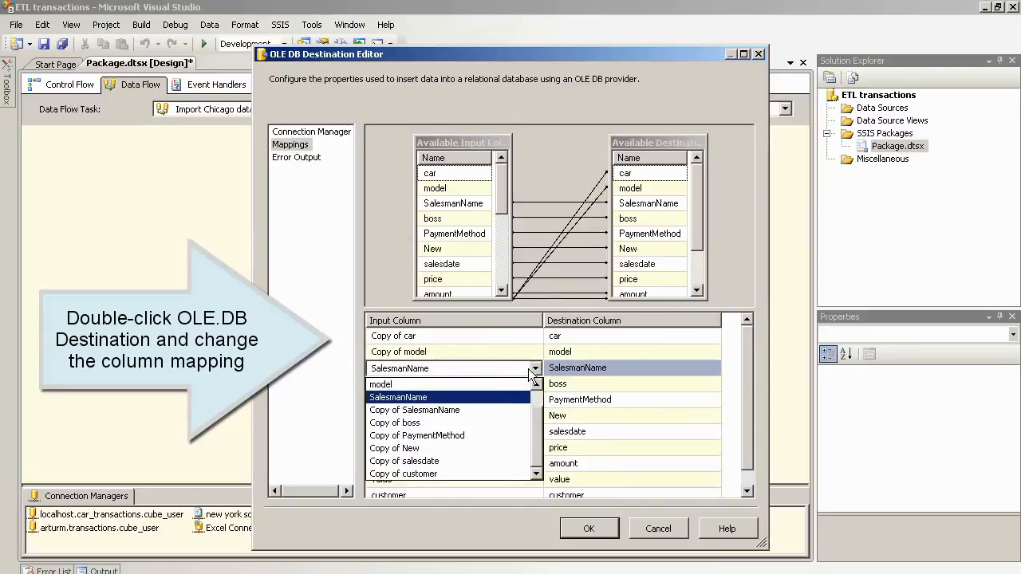
left_click(472, 408)
Step: Map Copy of boss, PaymentMethod, New and salesdate to their matching destination columns
left_click(462, 384)
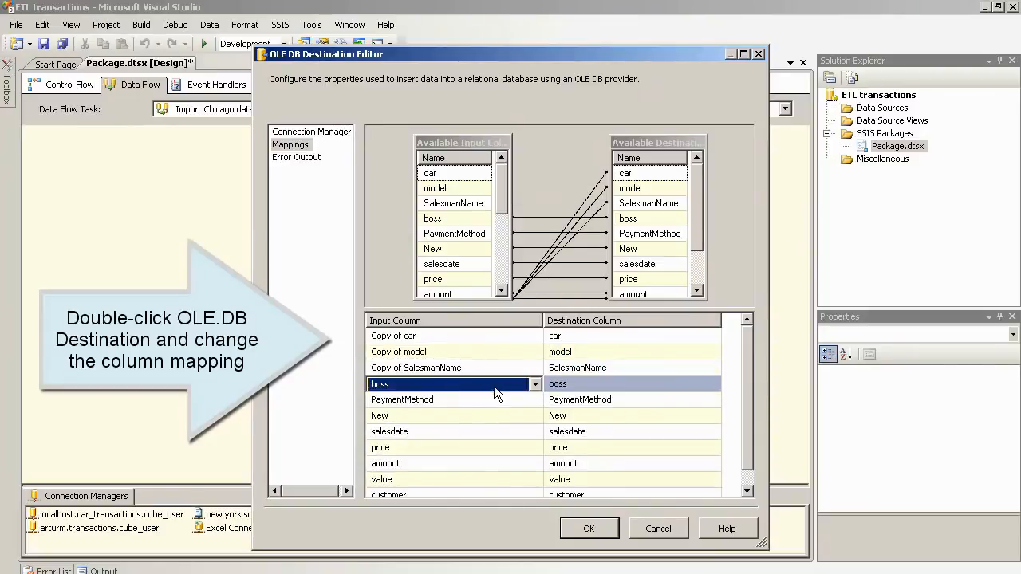
left_click(533, 385)
left_click(471, 432)
left_click(472, 400)
left_click(533, 400)
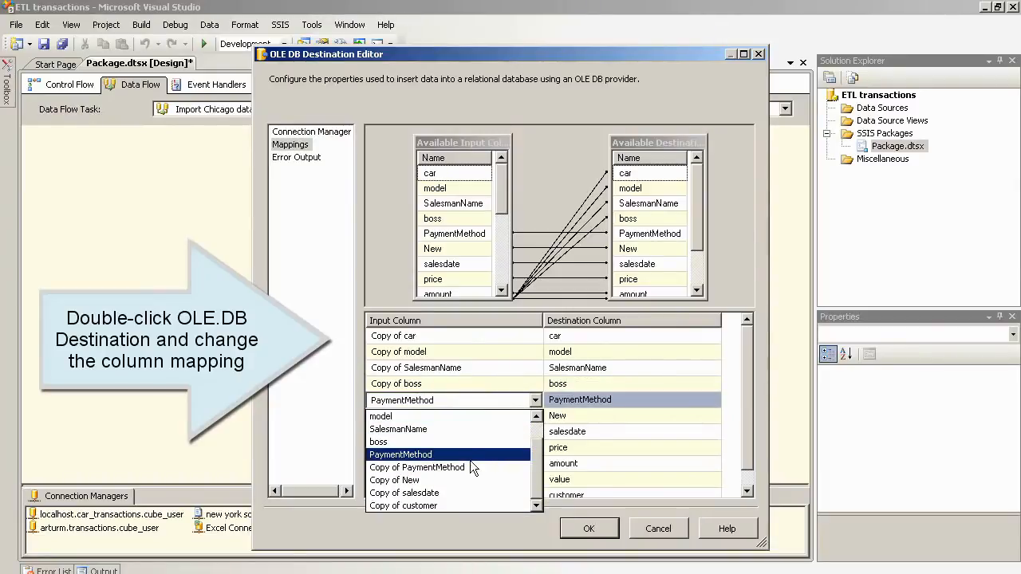
left_click(466, 467)
left_click(529, 417)
left_click(534, 417)
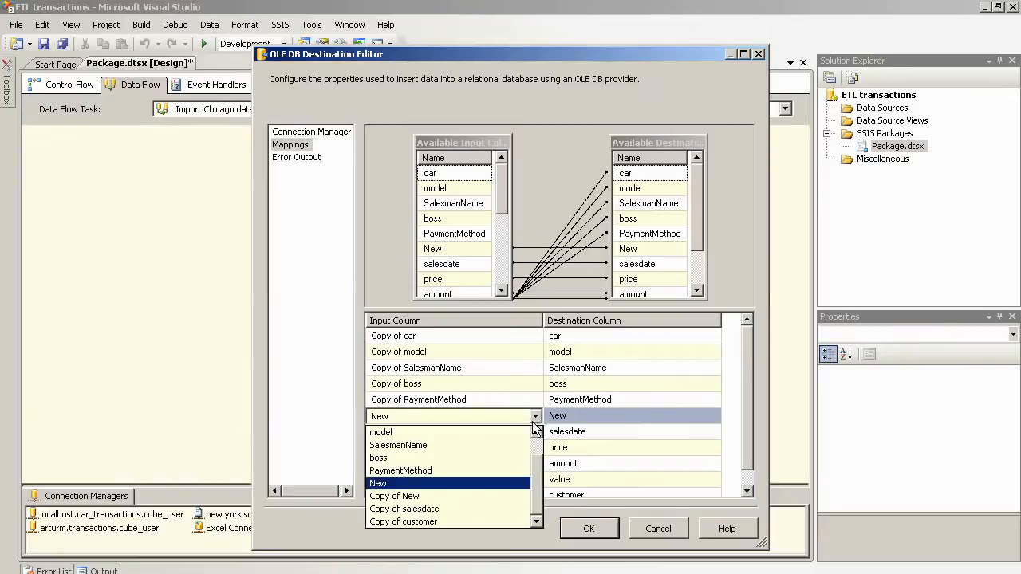
left_click(453, 493)
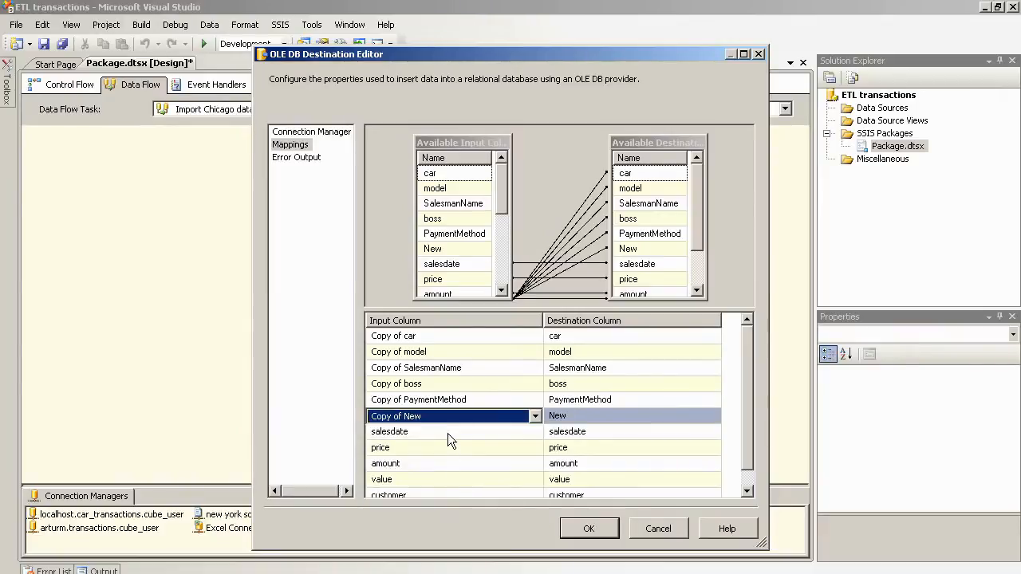
left_click(447, 433)
left_click(534, 432)
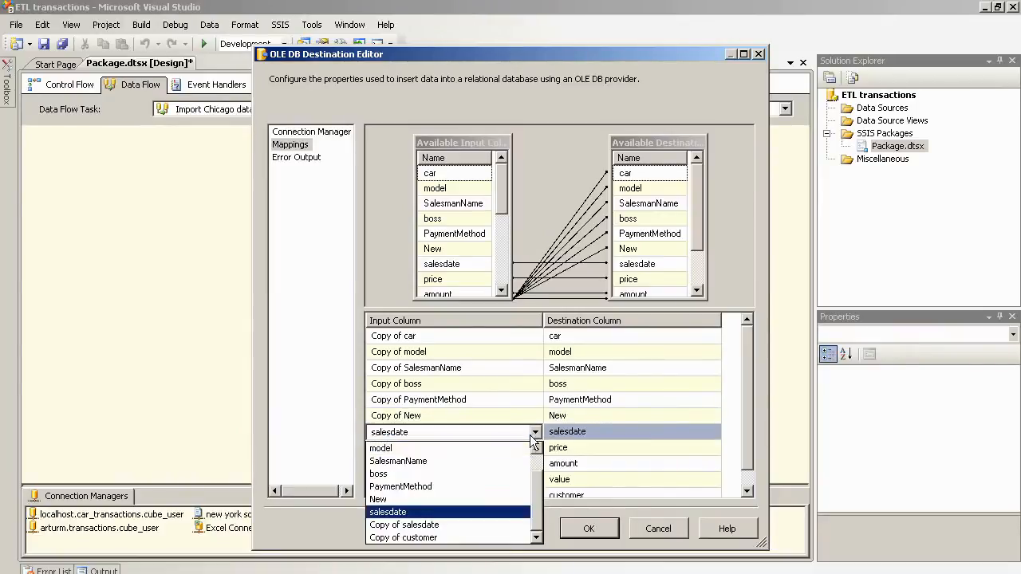
left_click(457, 523)
Step: Map Copy of customer to the customer column and accept the destination mappings
scroll(745, 439, "down", 1)
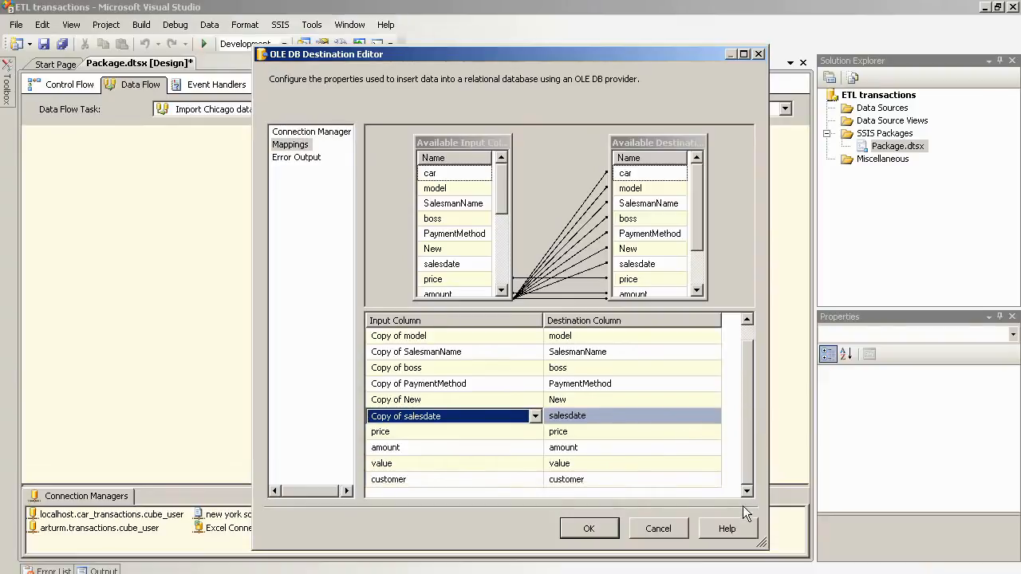
left_click(535, 480)
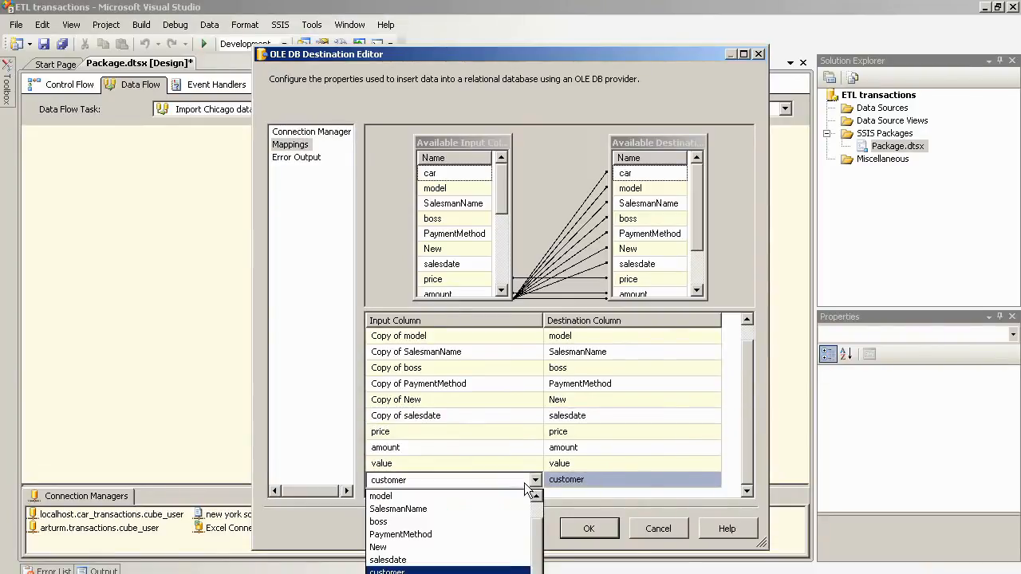
left_click(488, 567)
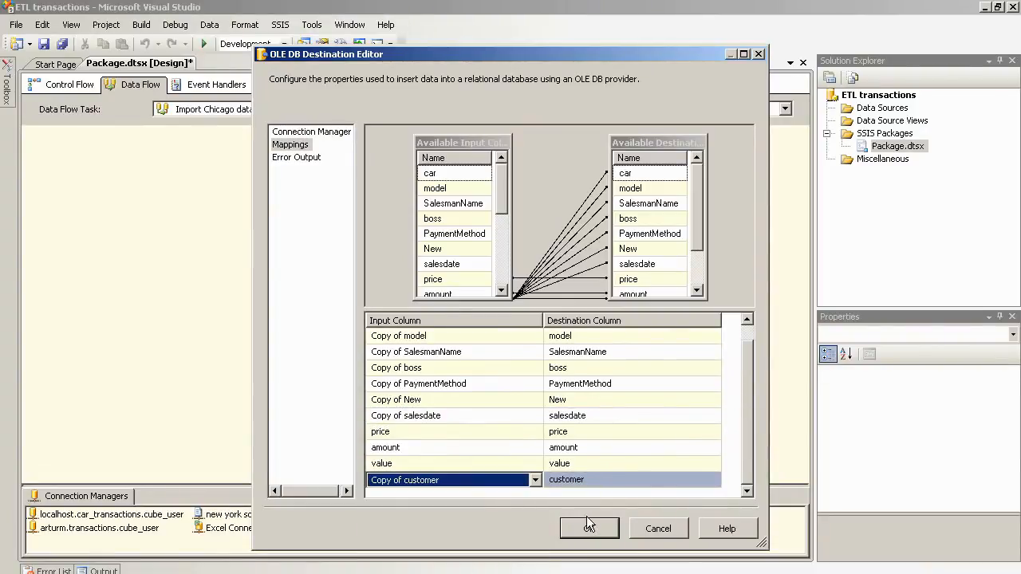
left_click(497, 197)
left_click_drag(498, 204, 509, 284)
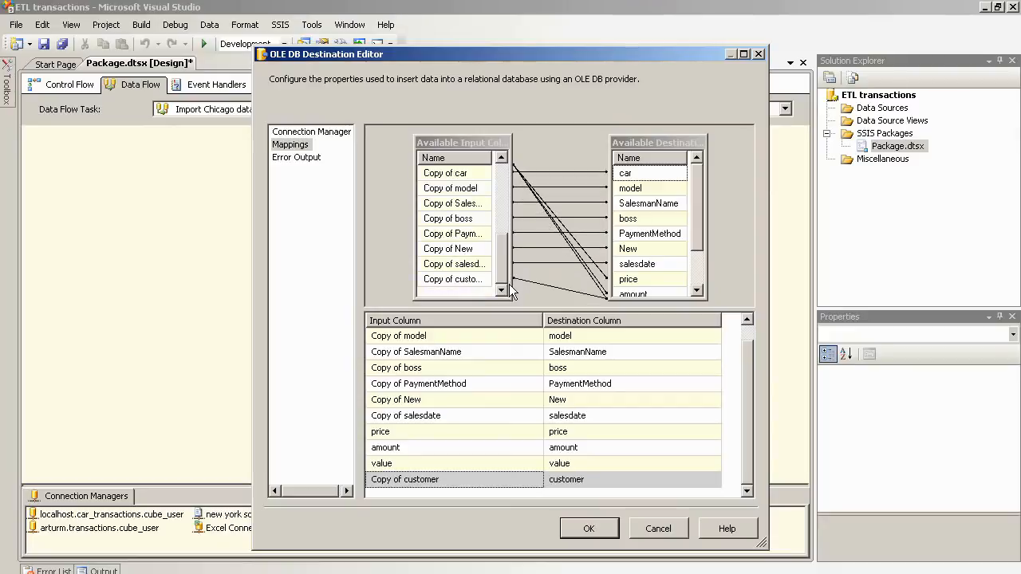
left_click_drag(693, 224, 696, 286)
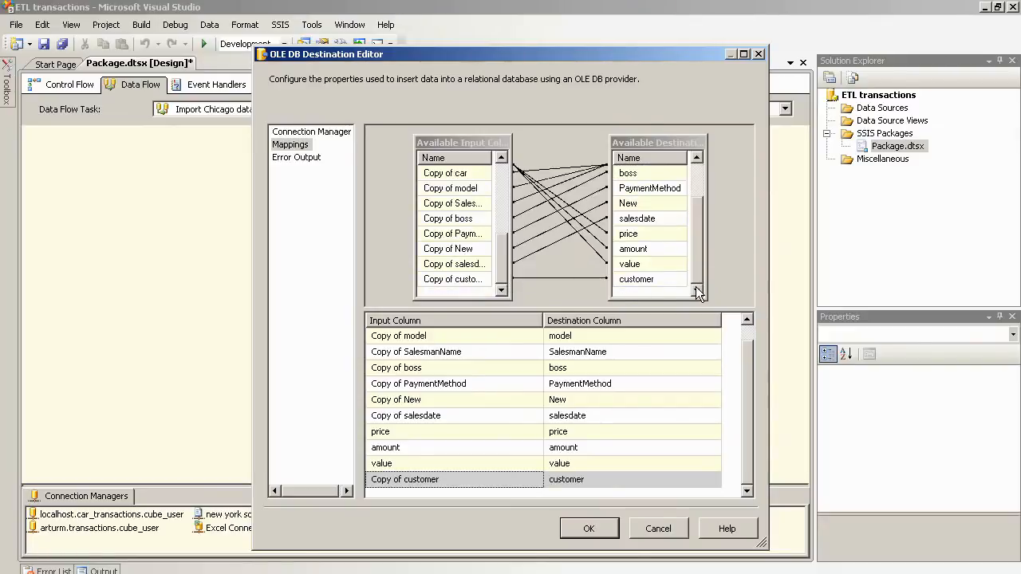
left_click(590, 529)
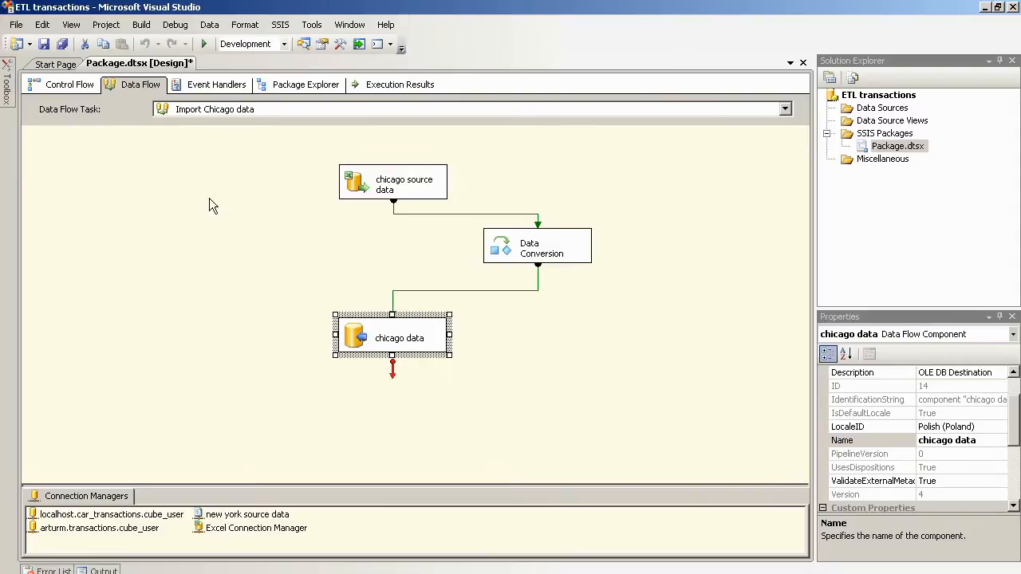
Step: On the Control Flow, place an Execute SQL Task above Import Chicago data, named 'truncate chicago table'
left_click(49, 92)
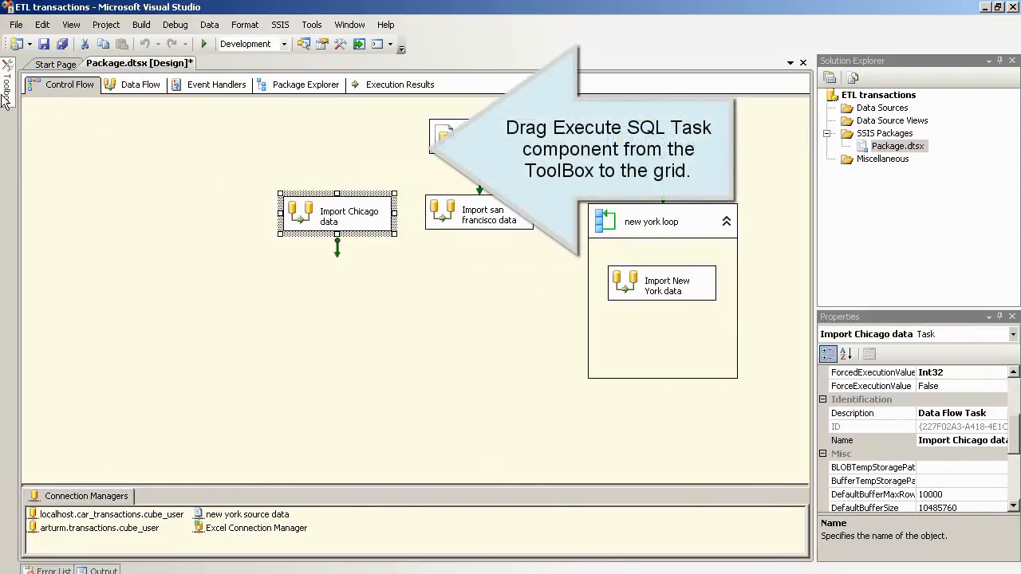
mouse_move(6, 88)
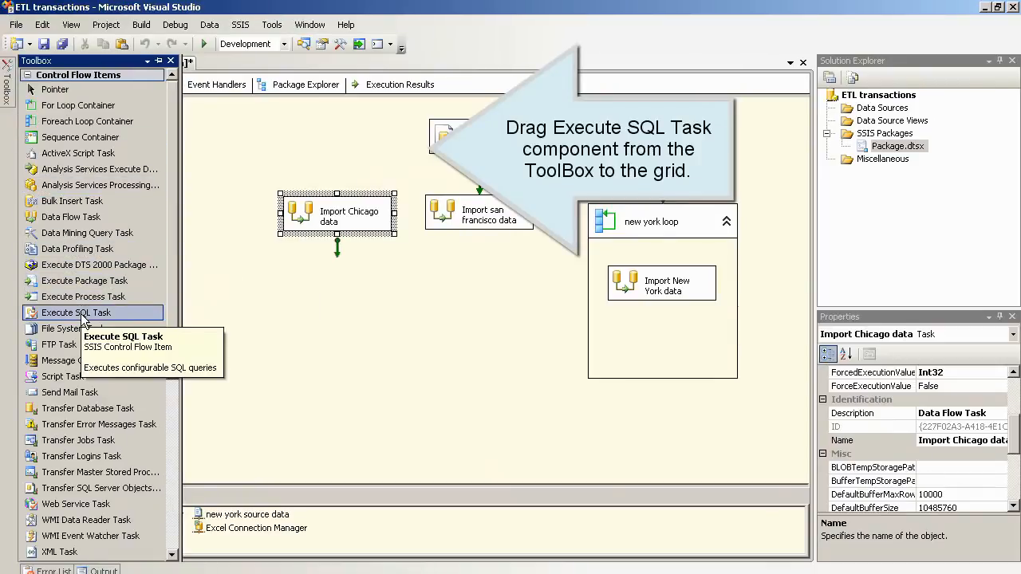
left_click_drag(83, 319, 329, 140)
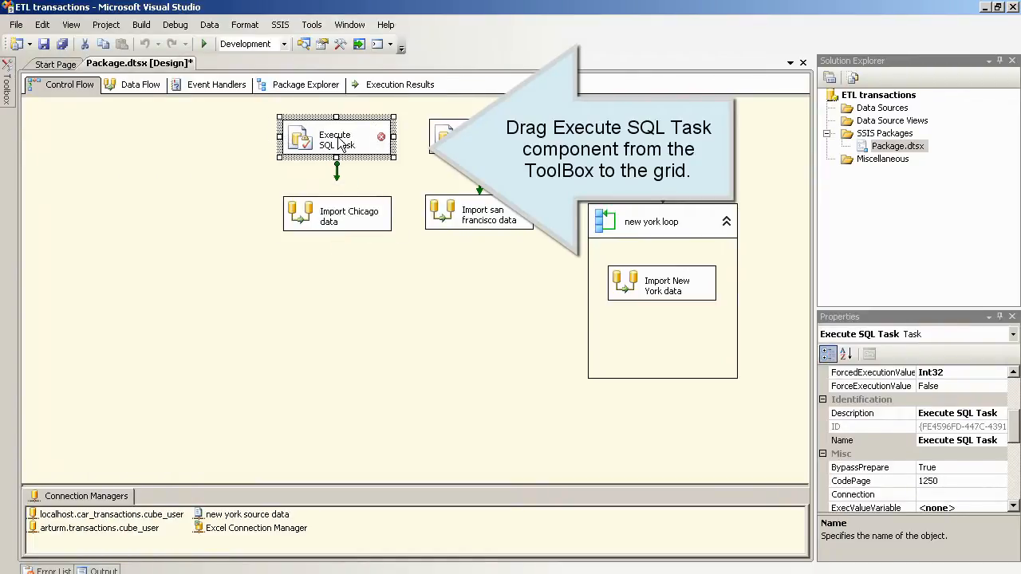
left_click(342, 143)
type("tru")
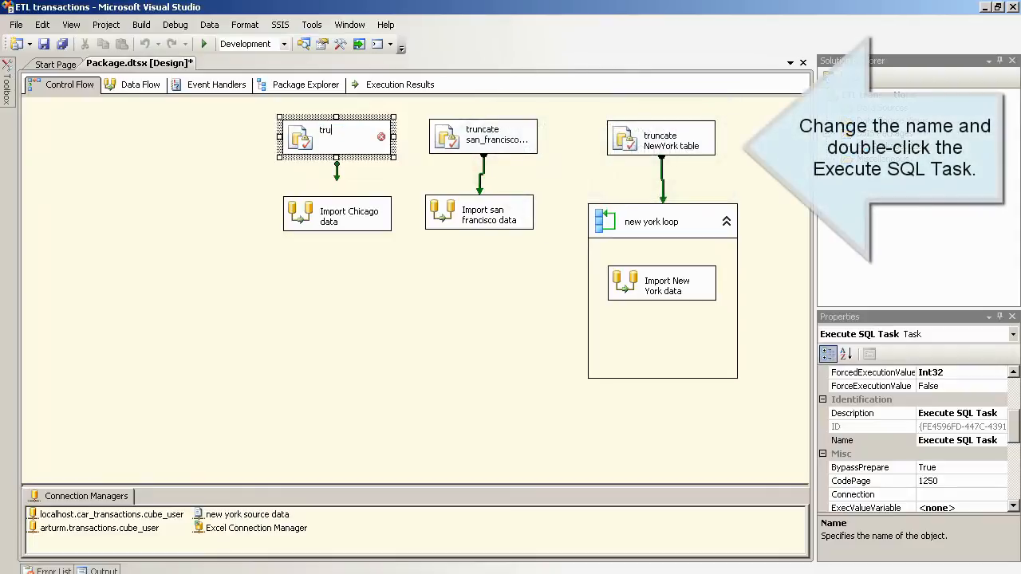
type("nc")
type("ate chicag")
type("o table")
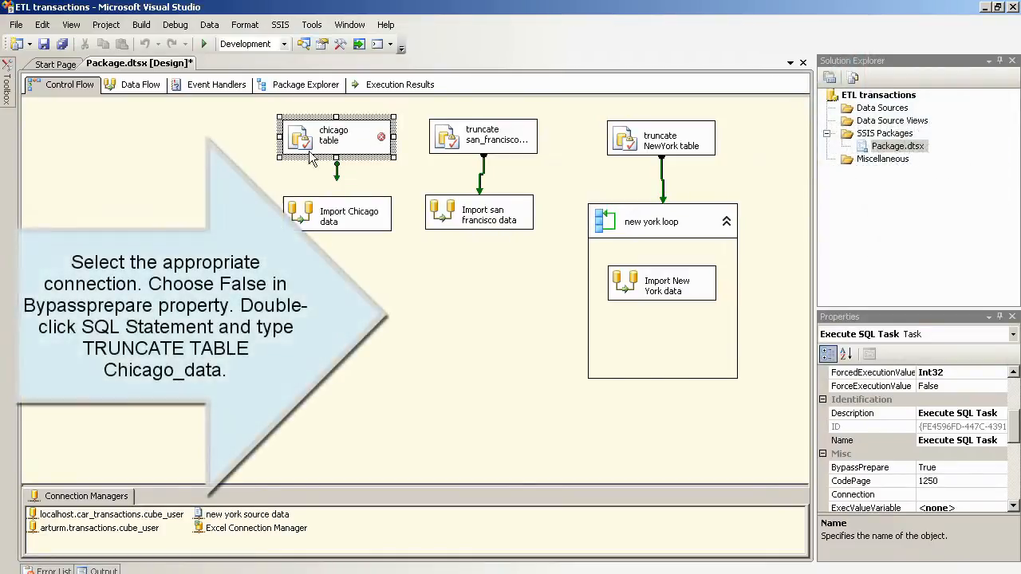
left_click(273, 167)
Step: Set the task's connection to the transactions database and BypassPrepare to False
double_click(301, 136)
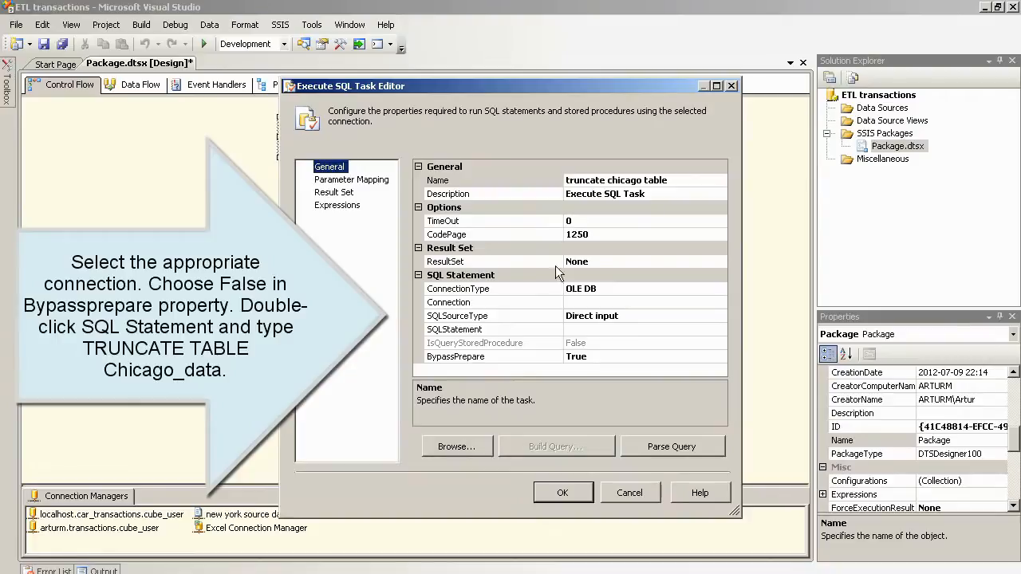
left_click(634, 301)
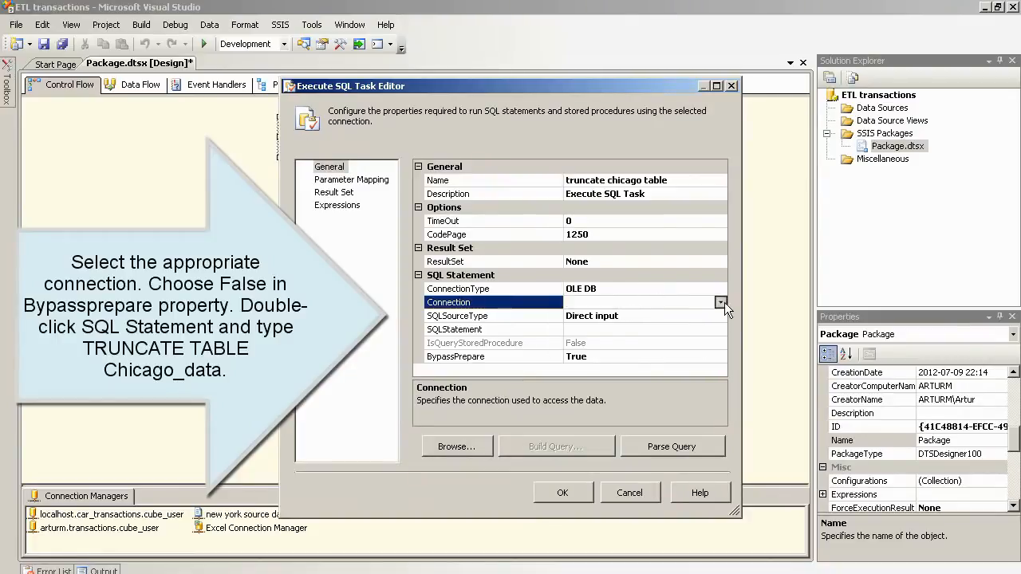
left_click(720, 302)
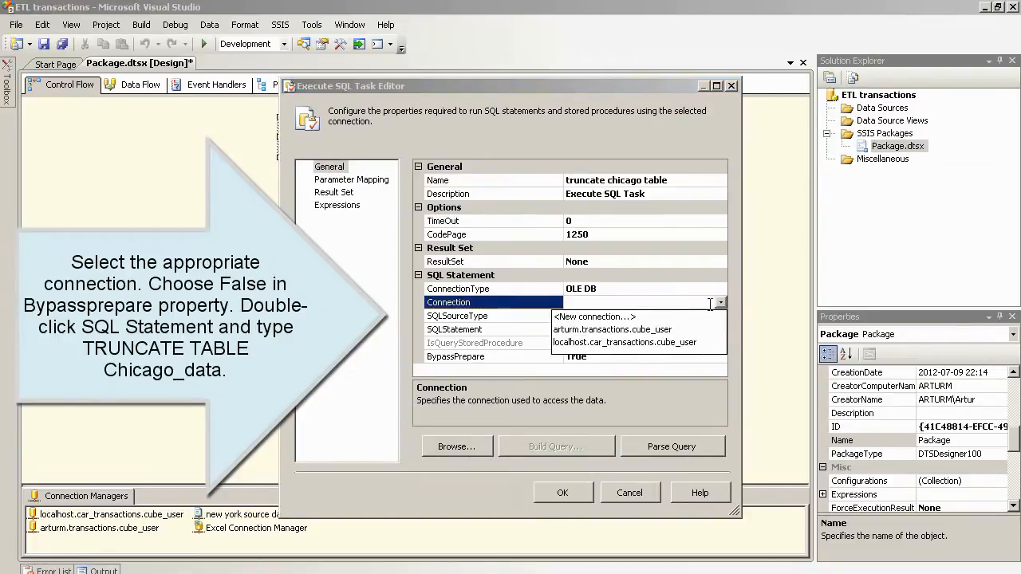
left_click(670, 330)
left_click(663, 347)
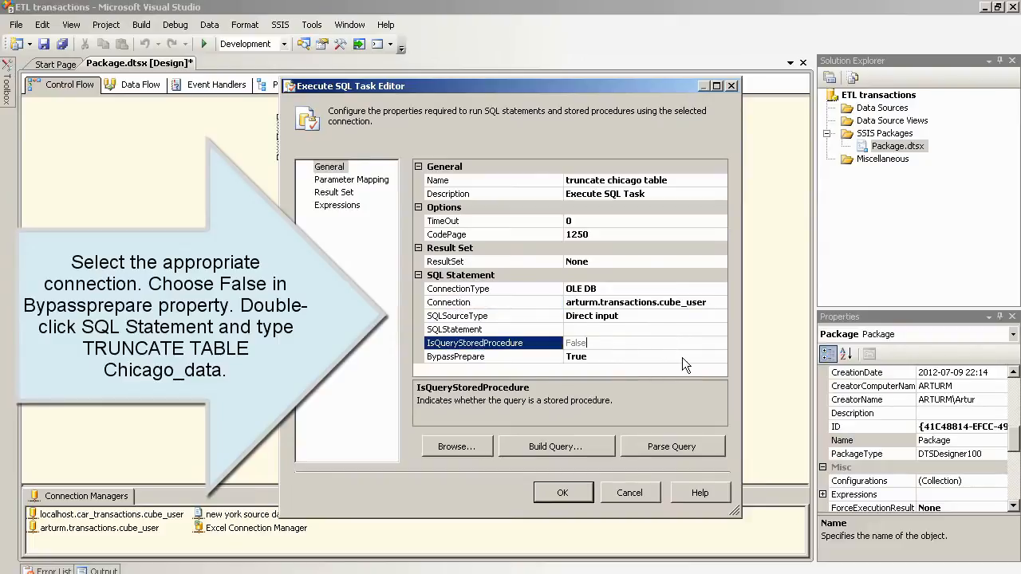
left_click(681, 357)
left_click(721, 357)
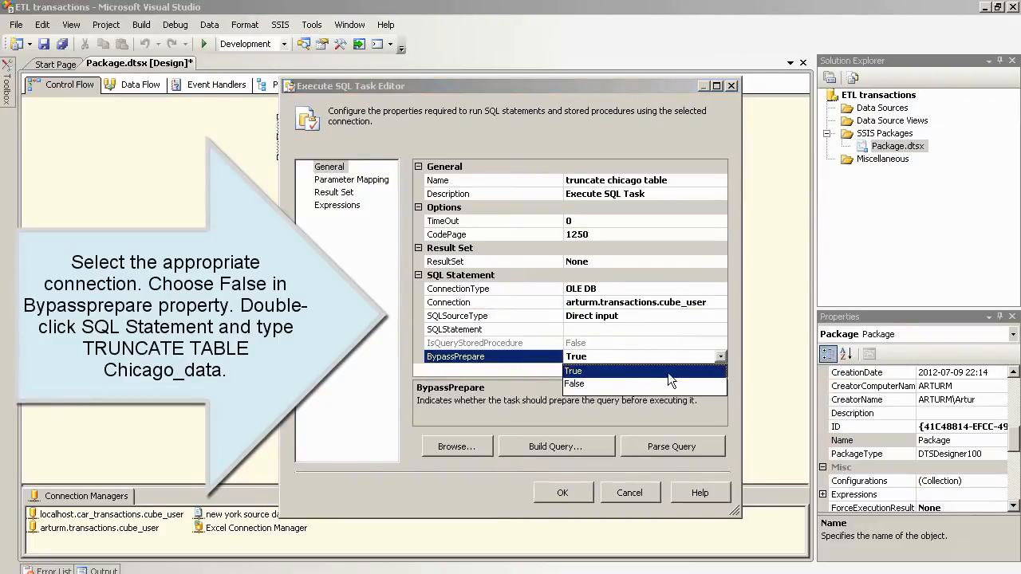
left_click(611, 384)
Step: Enter 'TRUNCATE TABLE chicago_data' as the SQLStatement, verify it parses, and save the task
left_click(600, 333)
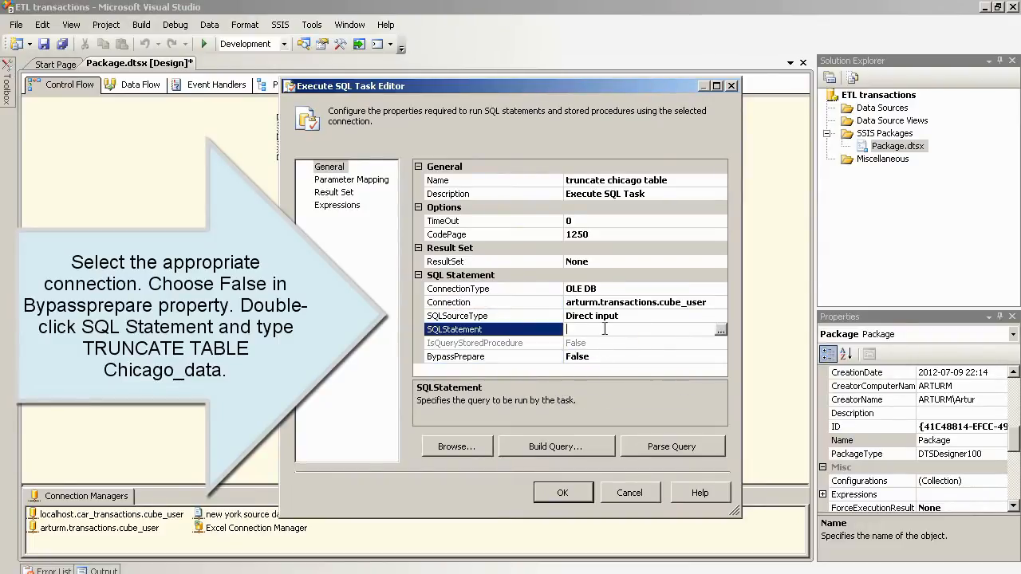
left_click(721, 328)
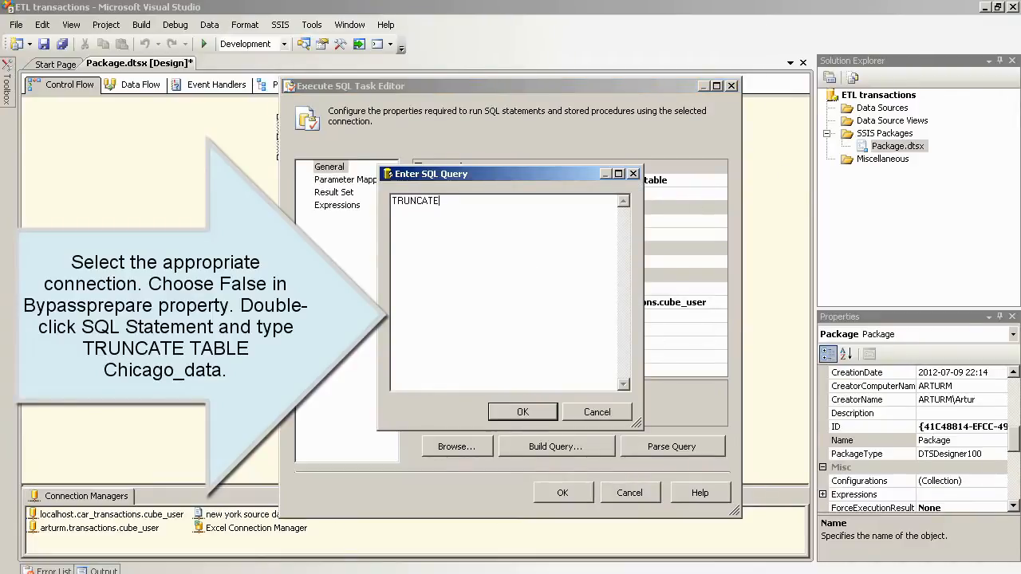
type("TRUNCATE TABLE chicago_data")
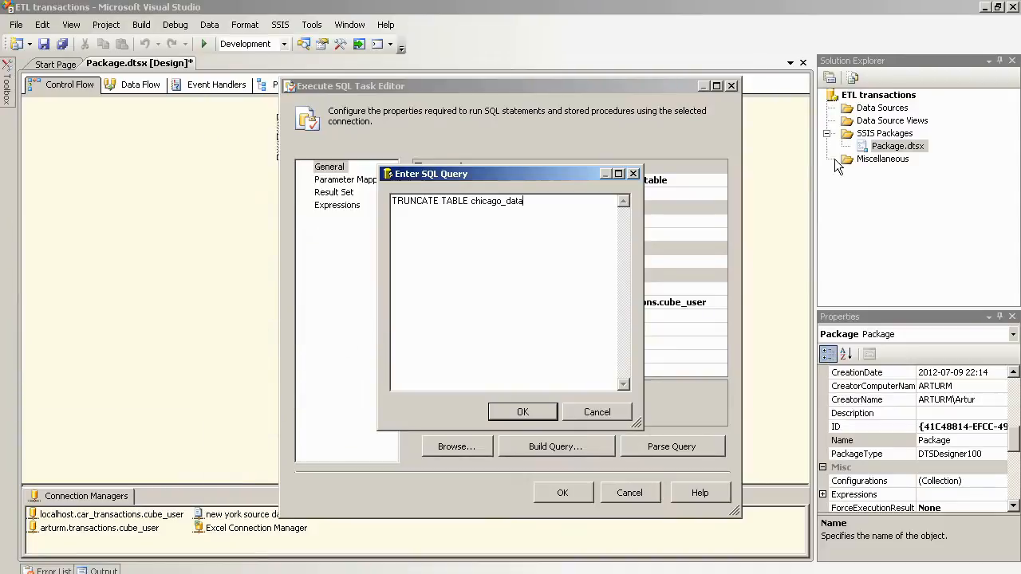
left_click(523, 411)
left_click(645, 451)
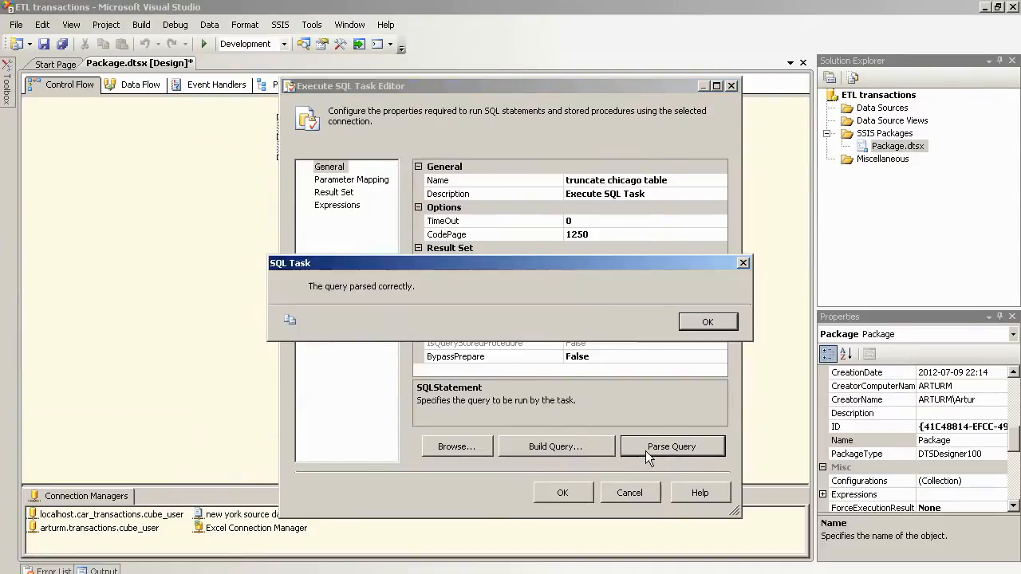
left_click(709, 323)
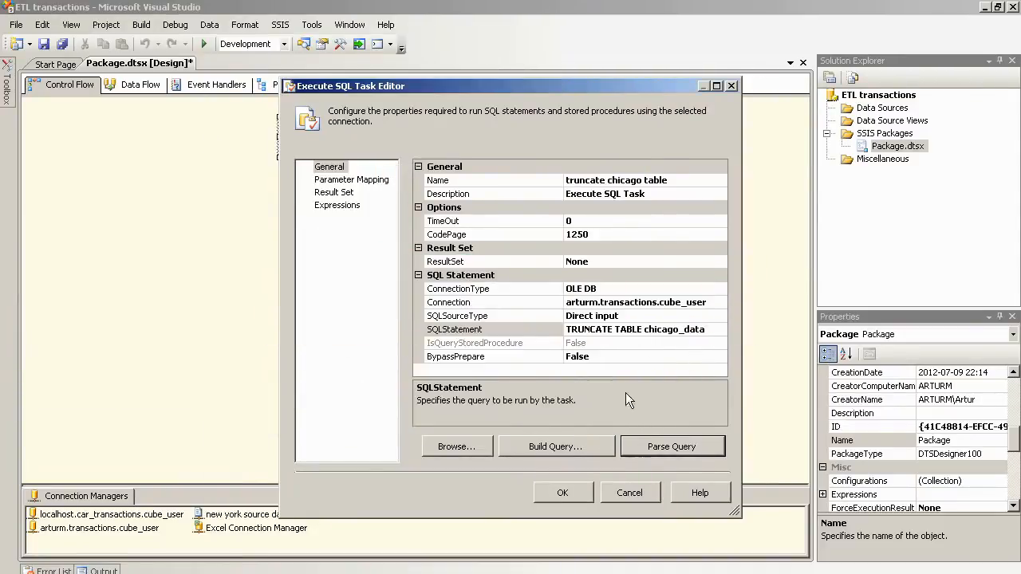
left_click(558, 493)
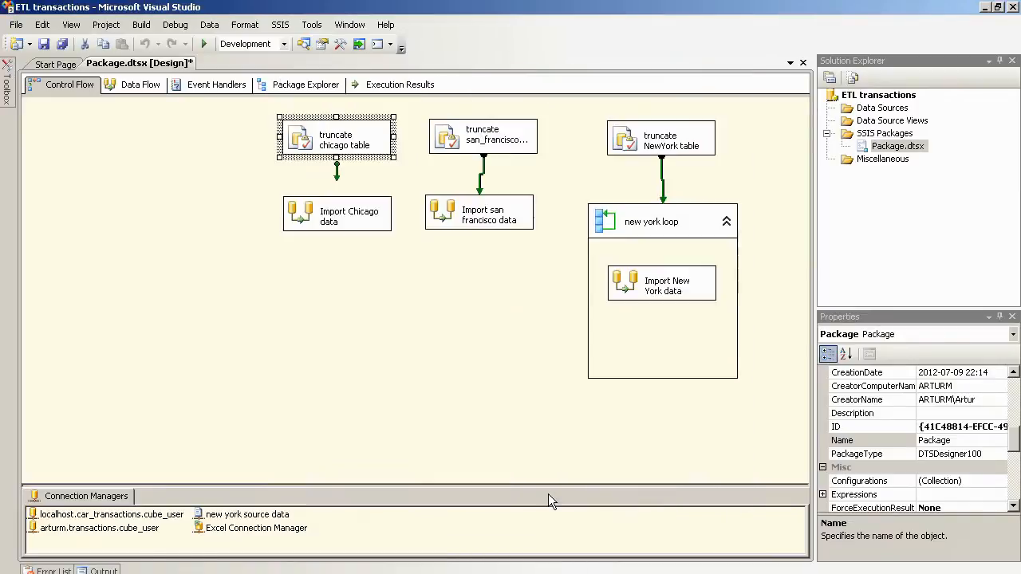
Step: Link truncate chicago table to Import Chicago data and save all project changes
left_click_drag(336, 184, 336, 206)
left_click(346, 270)
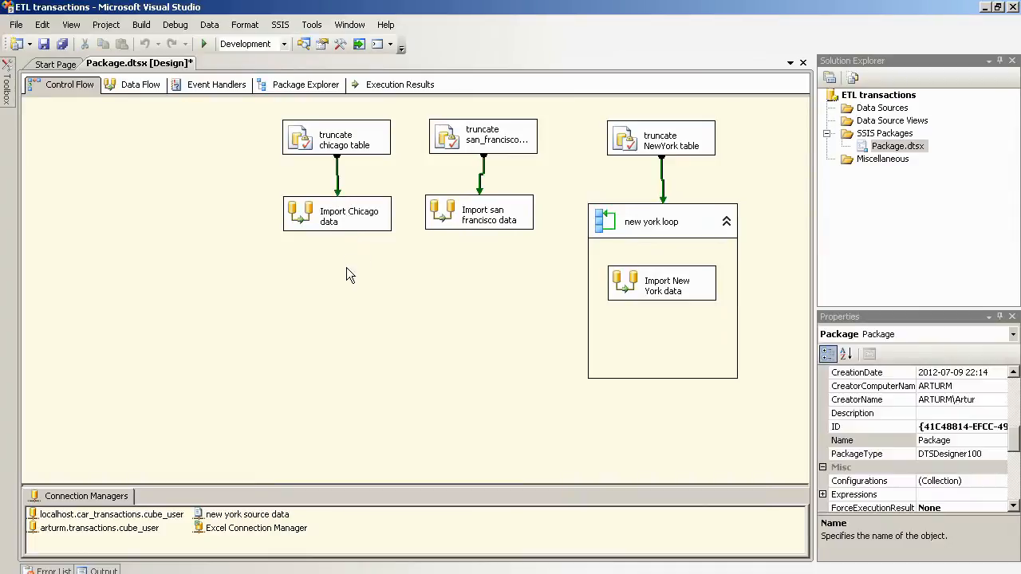
left_click(23, 26)
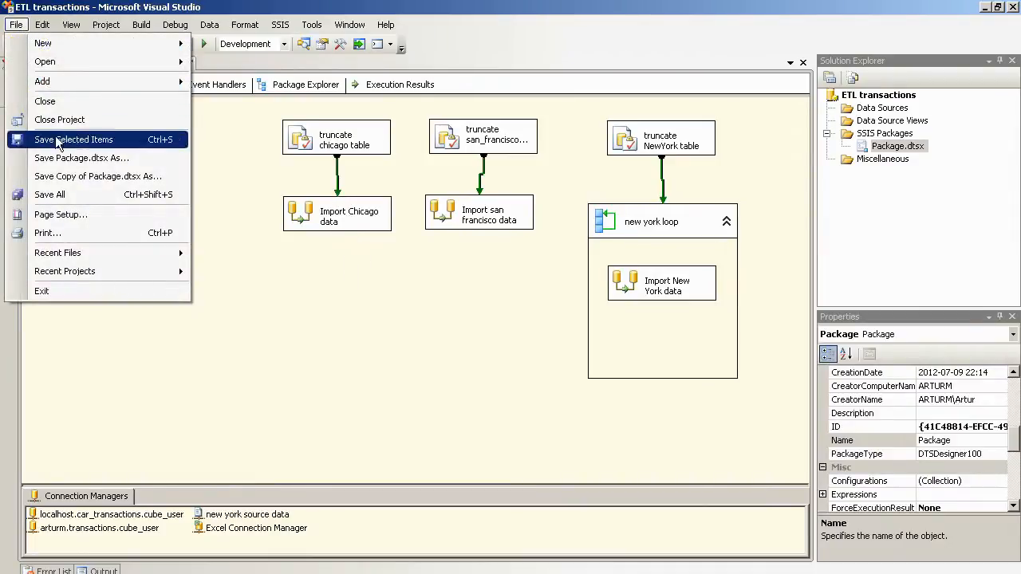
left_click(82, 196)
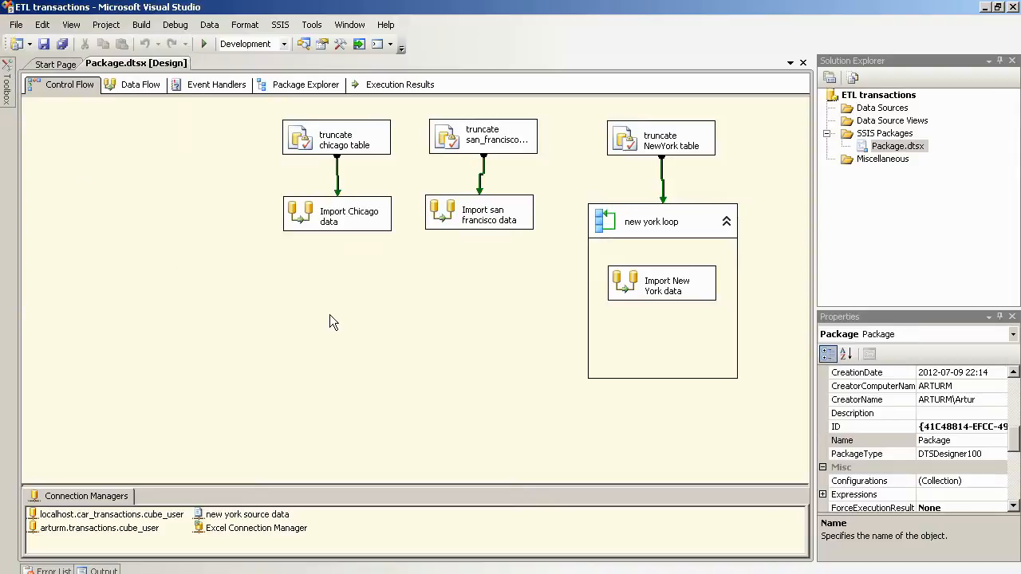
Step: Run the package in debug mode, then stop debugging once it completes
left_click(204, 45)
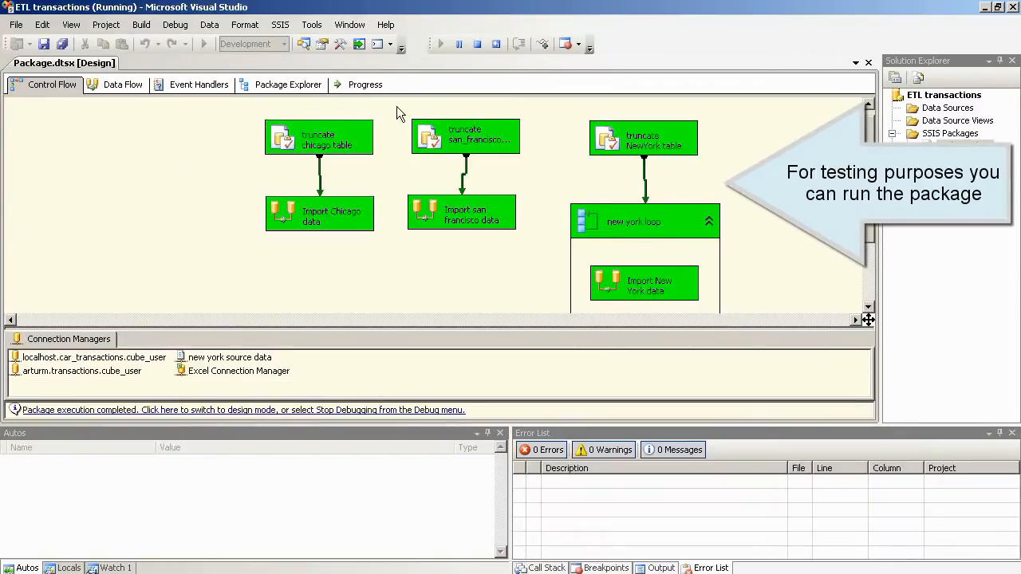
left_click(175, 25)
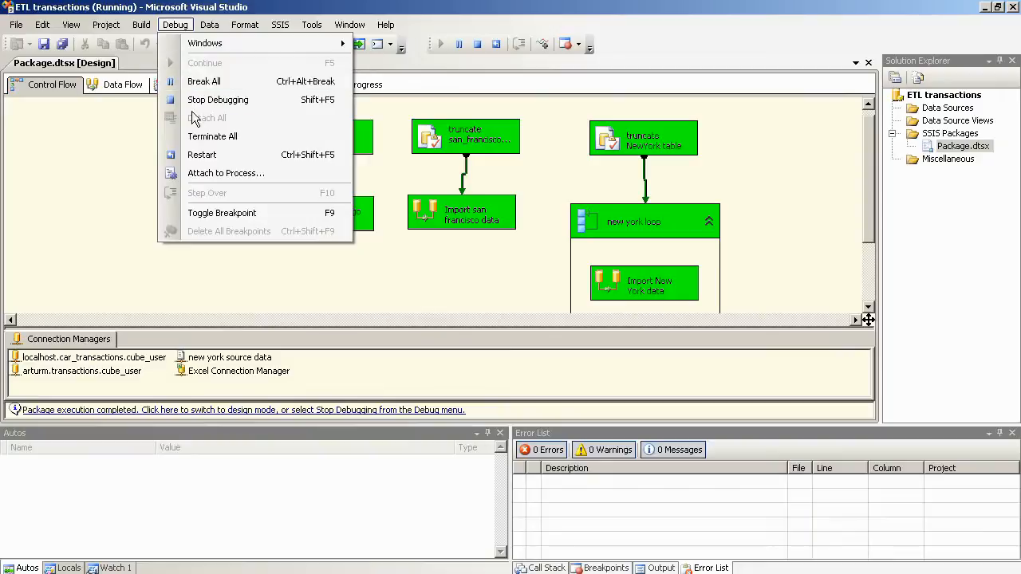
left_click(198, 100)
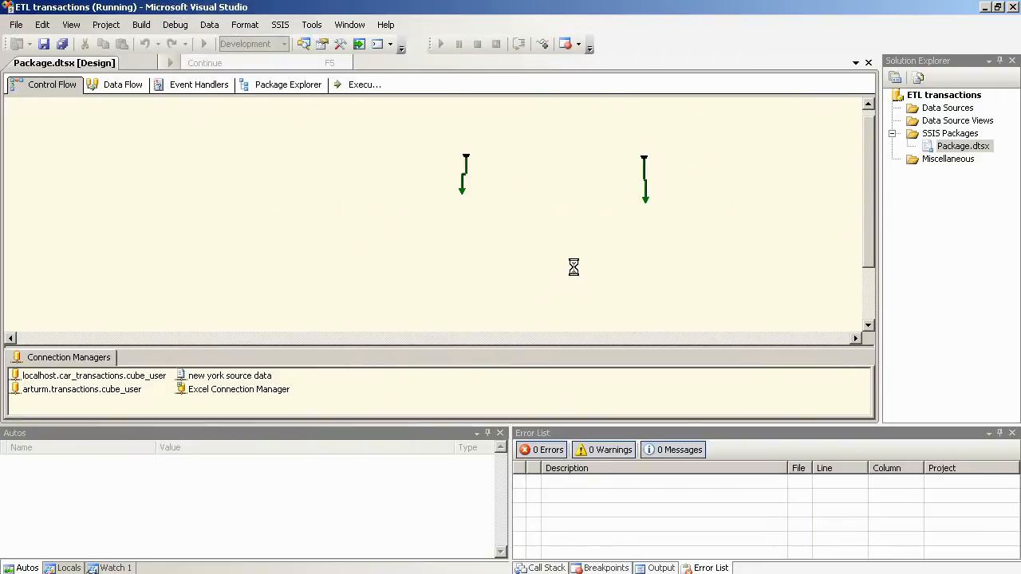
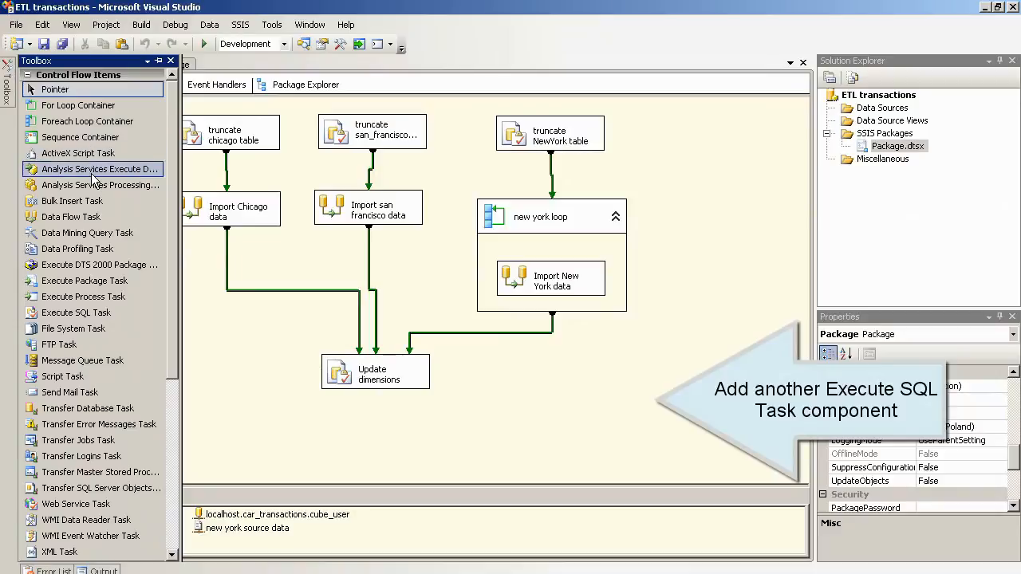
Step: Add an Execute SQL Task below Update dimensions and begin renaming it 'Insert data - facts table'
left_click_drag(84, 316, 331, 434)
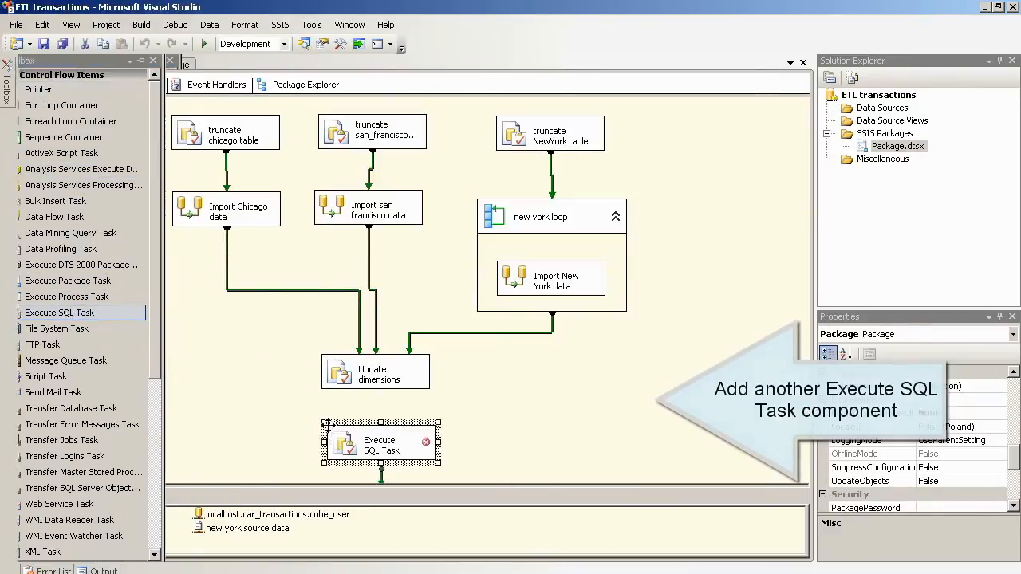
left_click(397, 446)
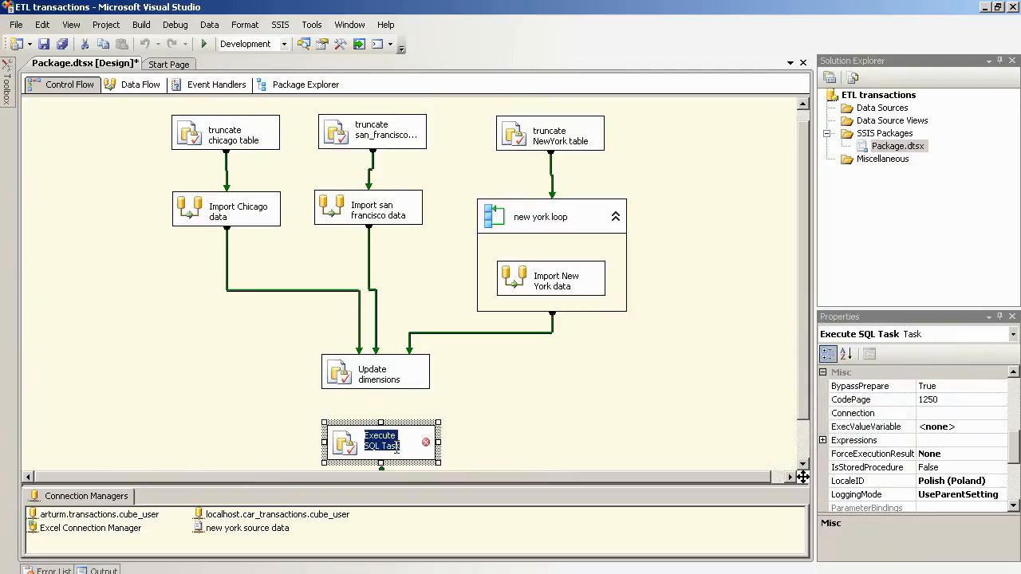
type("In")
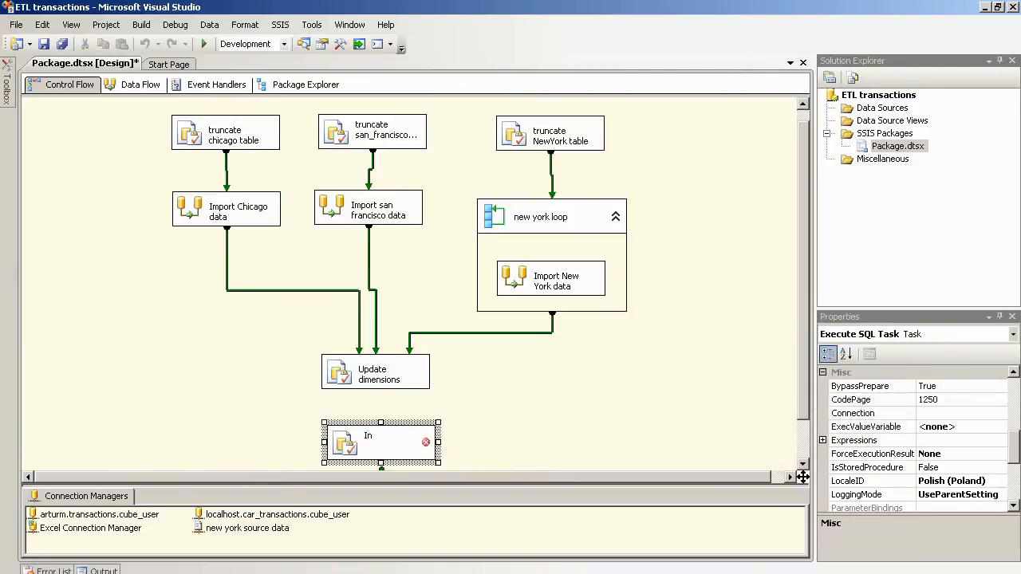
type("sert data - facts table")
Step: Set the Insert data task's connection to transactions cube_user and BypassPrepare to False
double_click(347, 446)
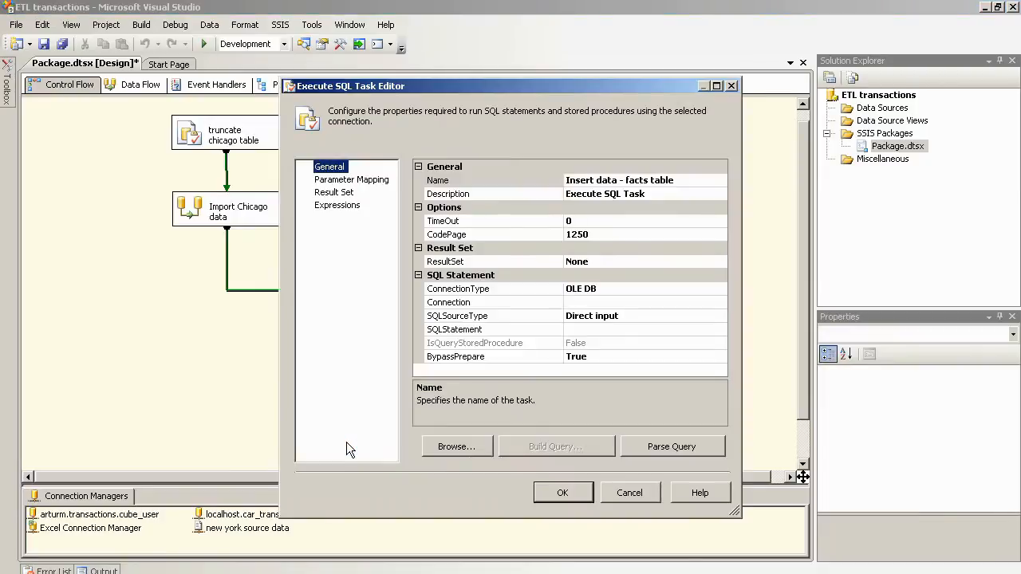
left_click(669, 304)
left_click(721, 303)
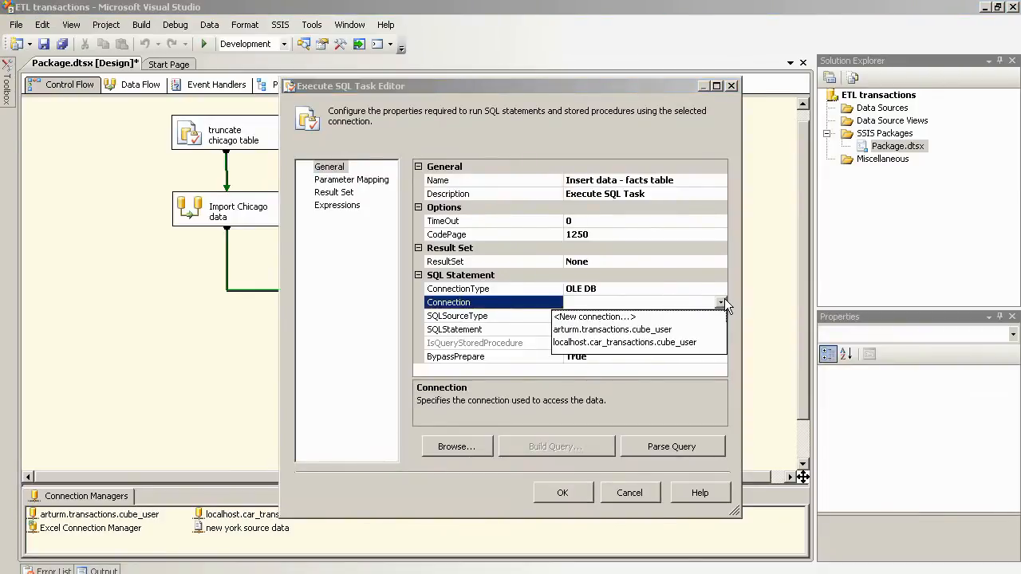
left_click(655, 329)
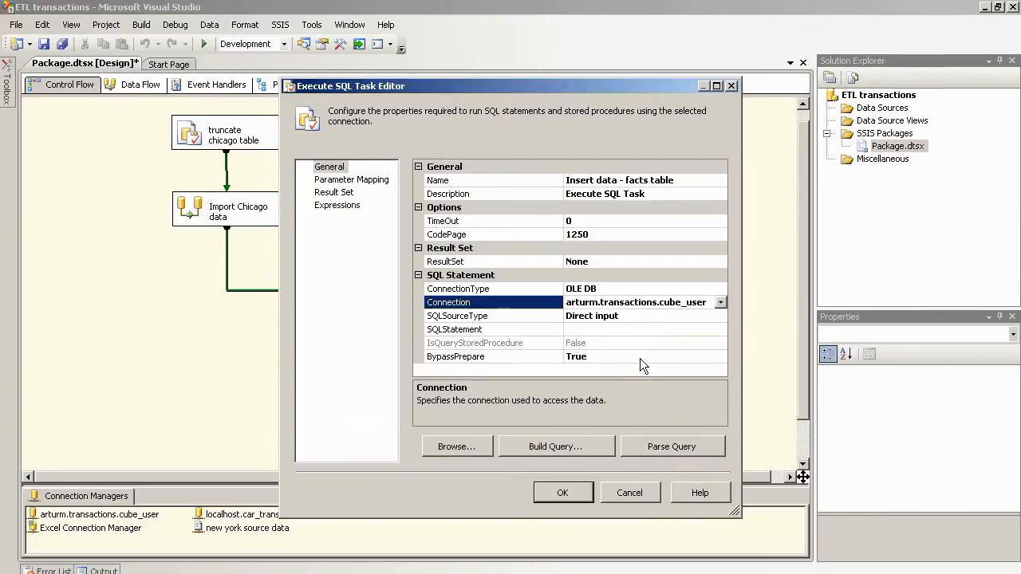
left_click(641, 359)
left_click(720, 355)
left_click(601, 380)
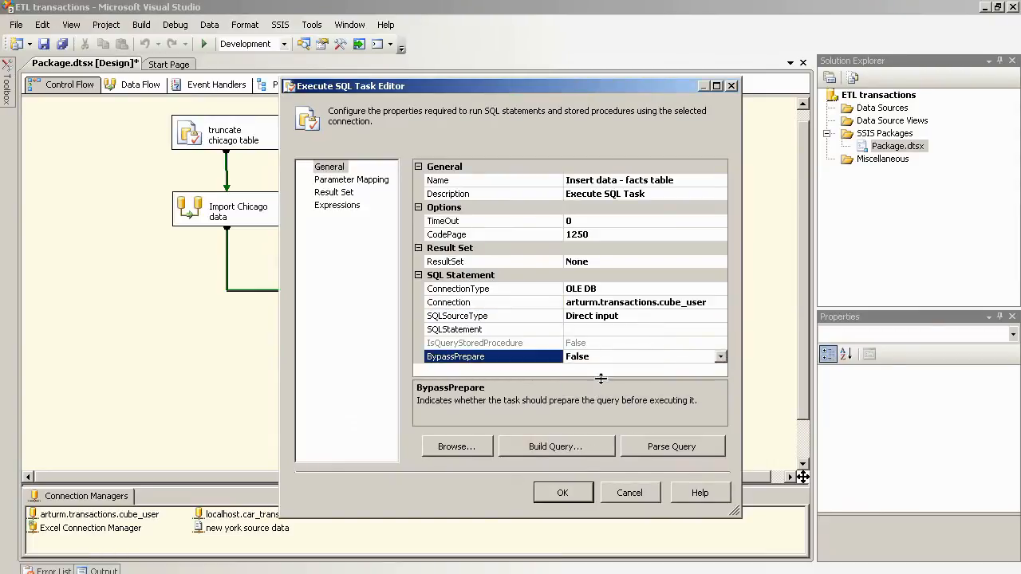
Step: Paste the three EXEC sp_Insert_facts_data_from_… calls as SQLStatement, verify it parses, and save the task
left_click(632, 330)
left_click(721, 330)
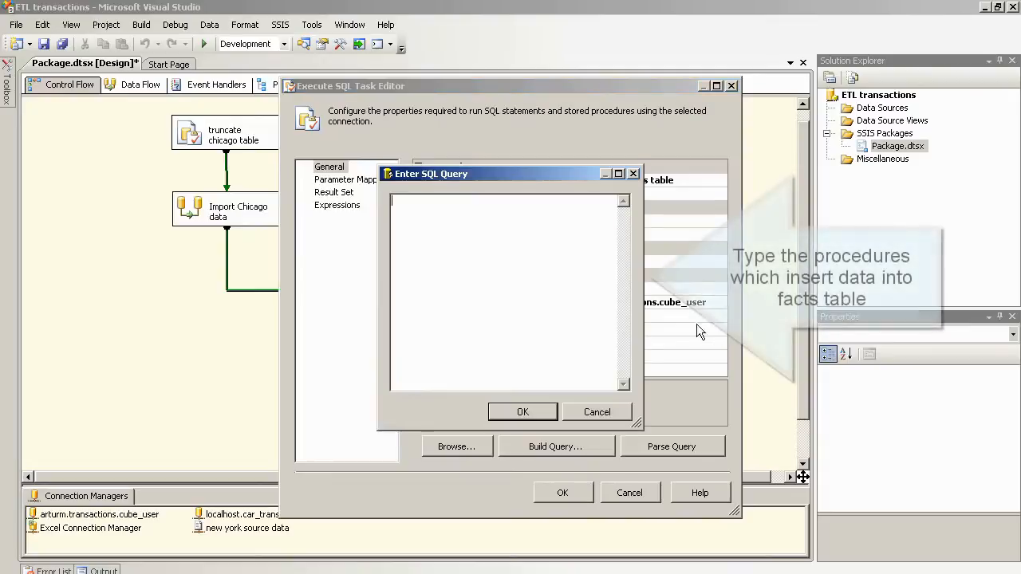
type("EXEC sp_Insert_facts_data_from_Chicago; EXEC sp_Insert_facts_data_from_New_York; EXEC sp_Insert_facts_data_from_San_Francisco;")
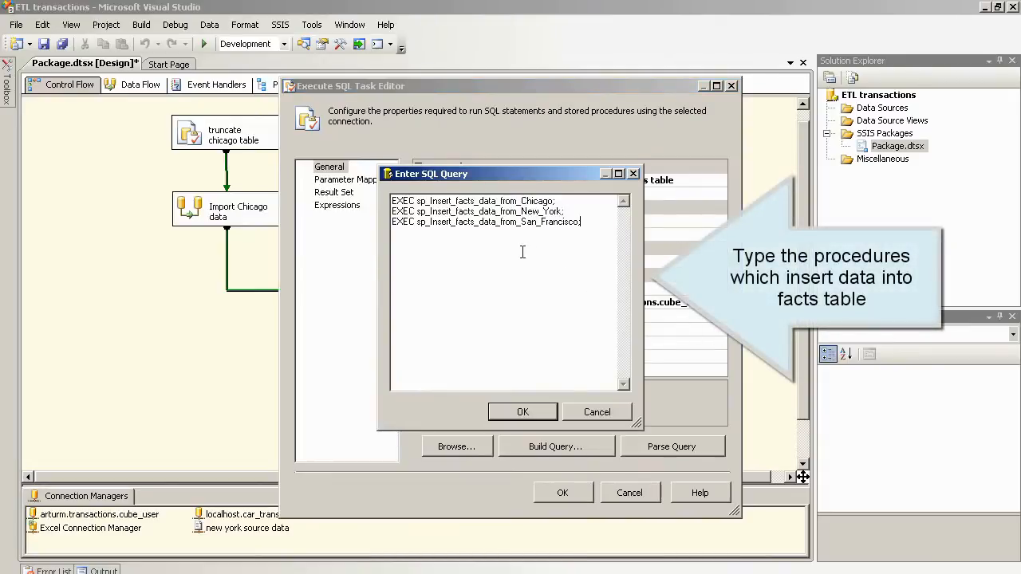
left_click(526, 411)
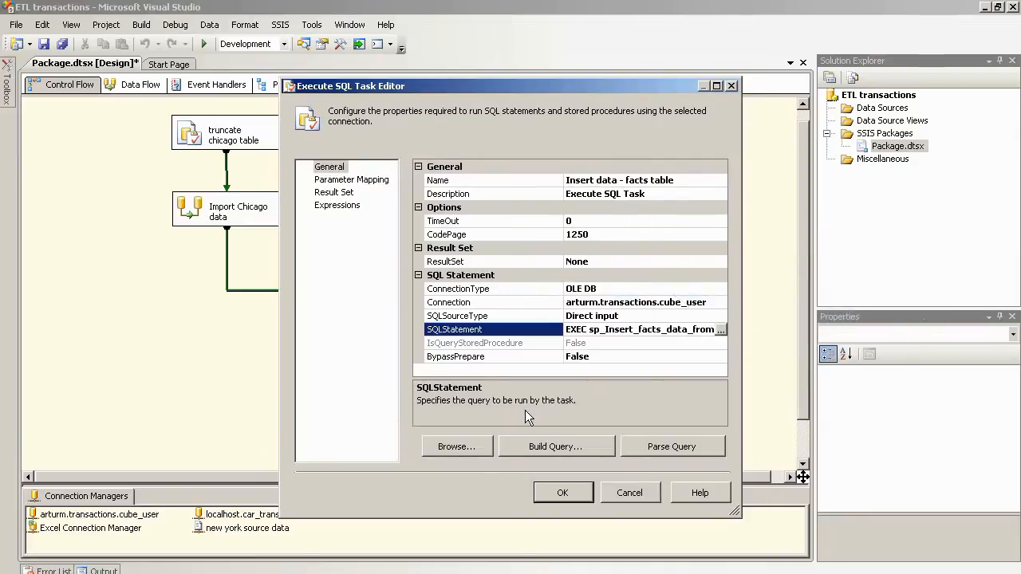
left_click(654, 445)
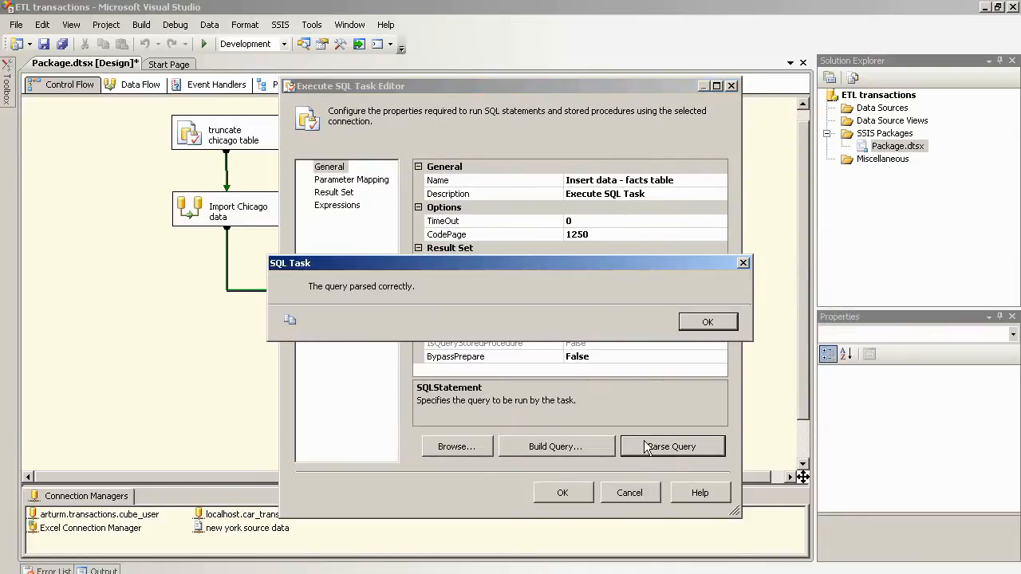
left_click(707, 323)
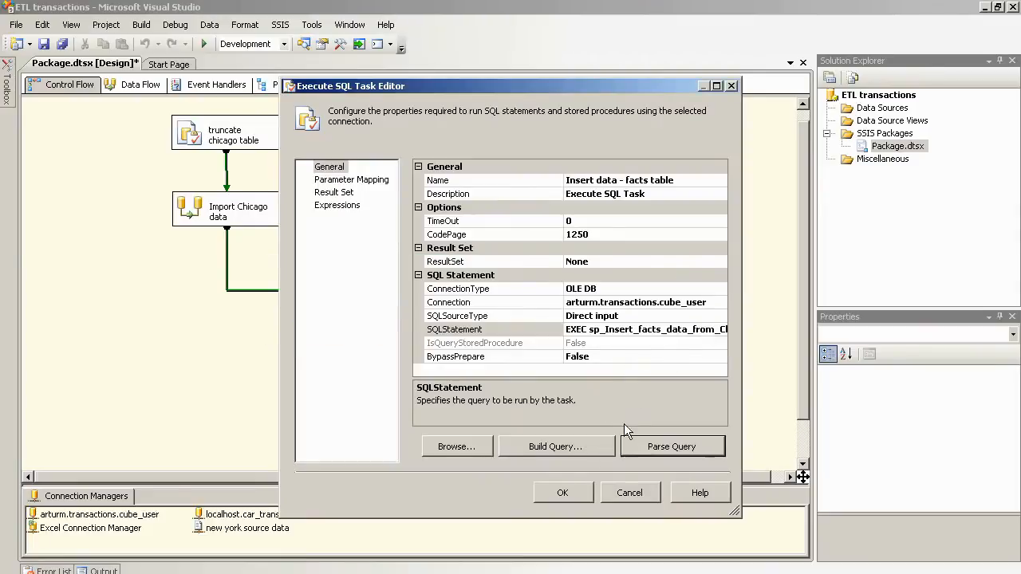
left_click(562, 492)
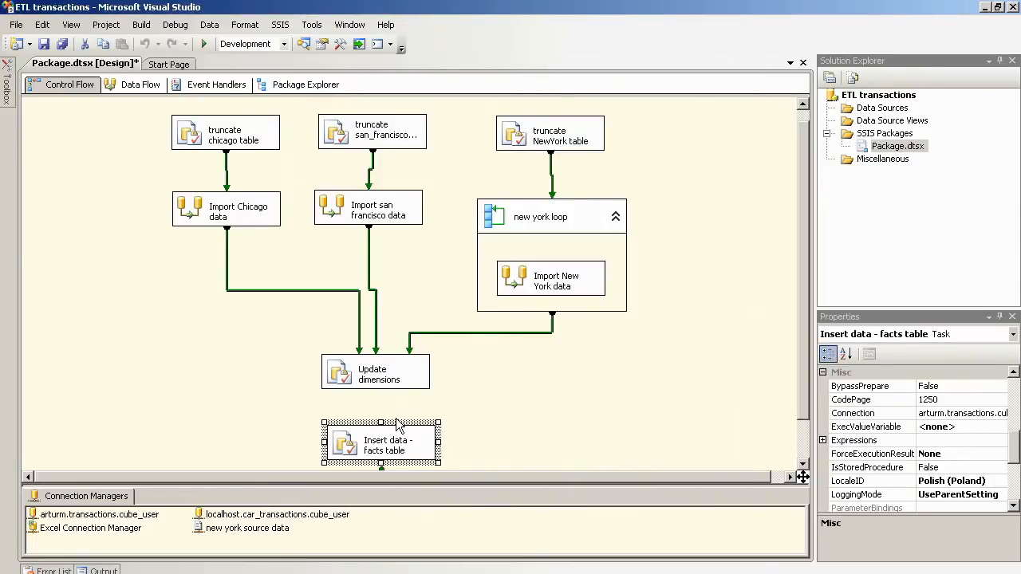
Step: Link Update dimensions to Insert data - facts table and shift the whole flow upward
mouse_move(395, 431)
left_mouse_down()
mouse_move(376, 409)
mouse_move(382, 430)
left_mouse_up()
left_click(396, 381)
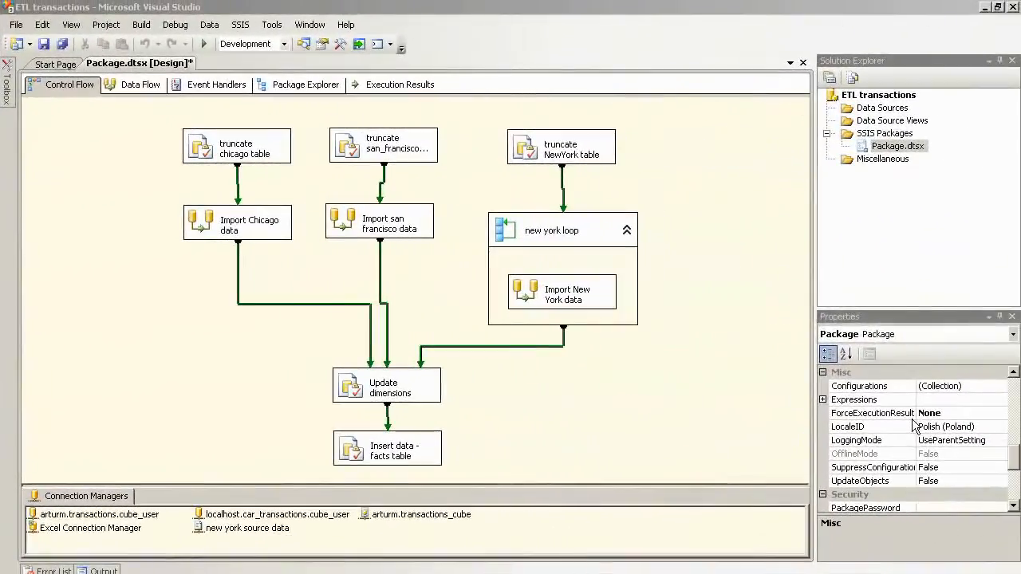
left_click_drag(155, 183, 661, 449)
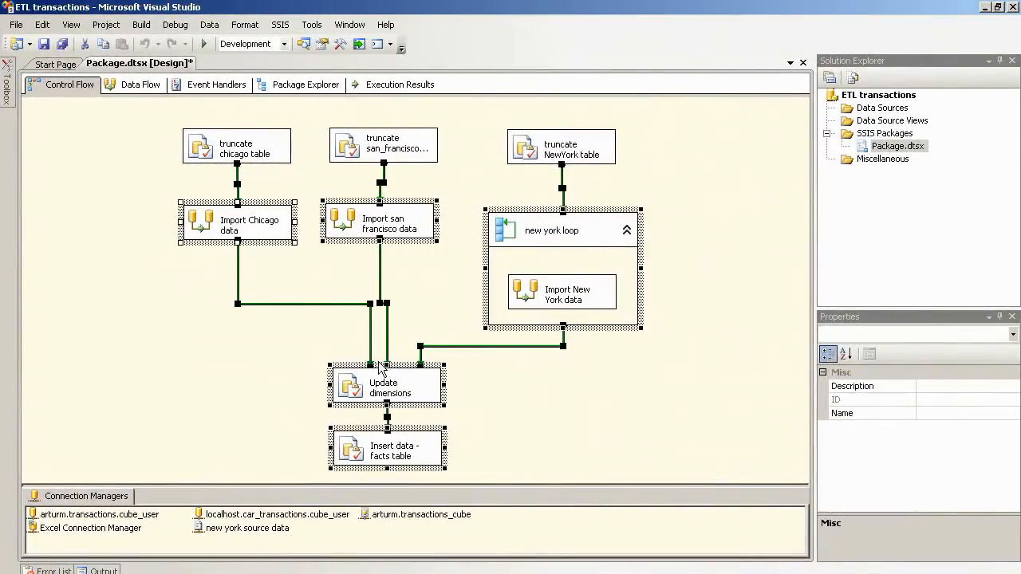
left_click_drag(381, 356, 385, 335)
left_click(594, 318)
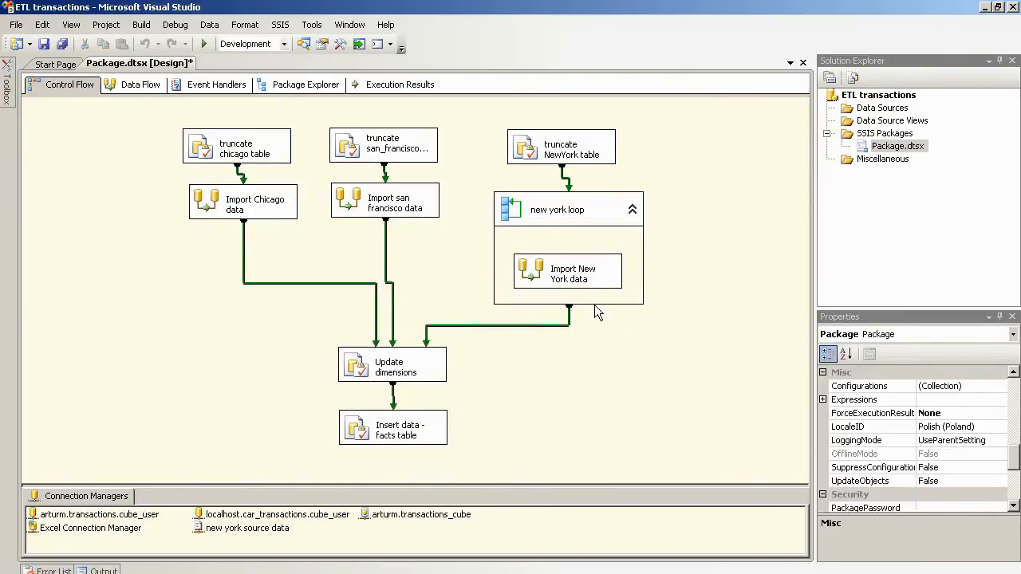
Step: Shorten the new york loop container and move Update dimensions and Insert data up closer
left_click(598, 300)
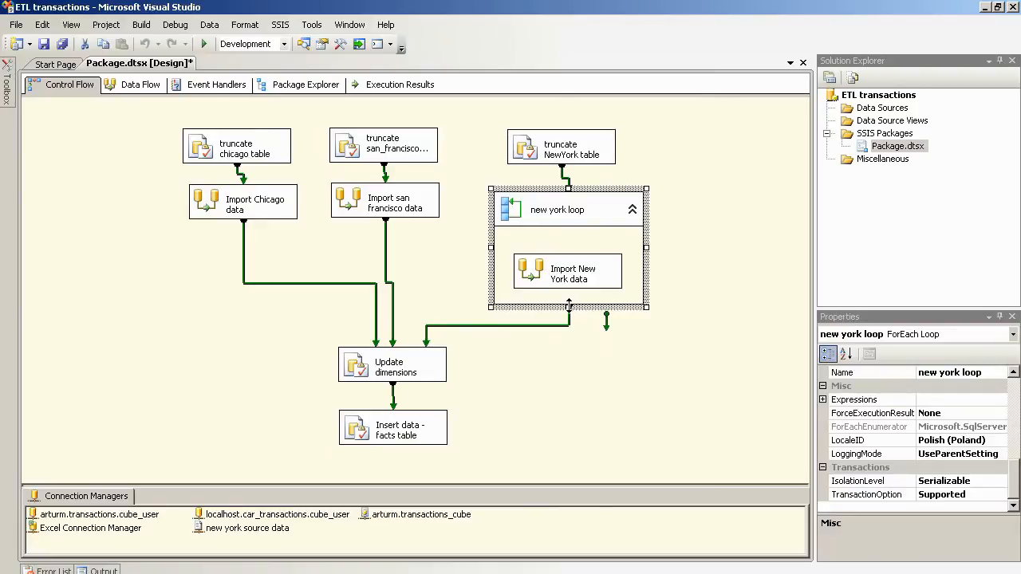
left_click_drag(569, 306, 569, 247)
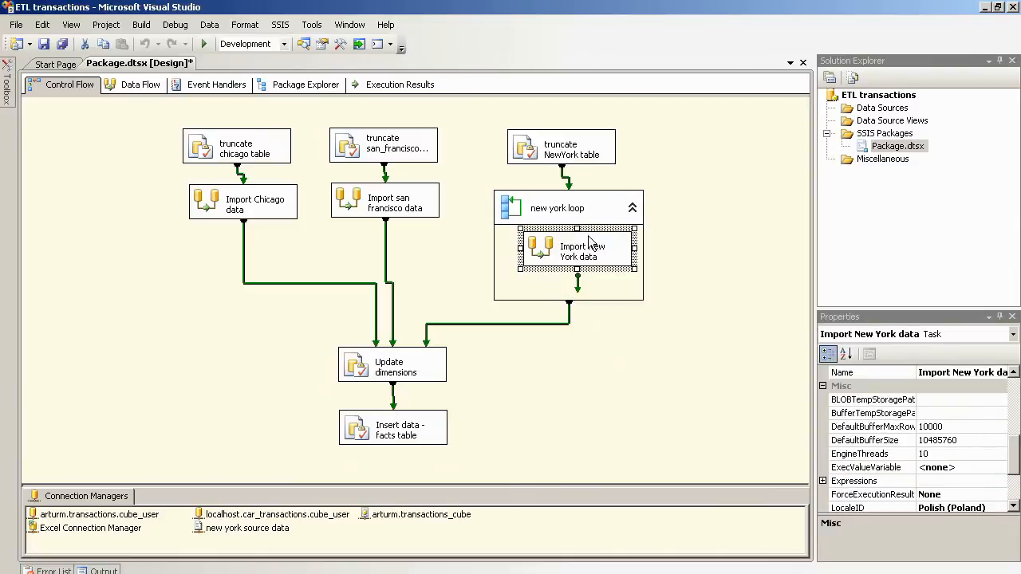
left_click(587, 301)
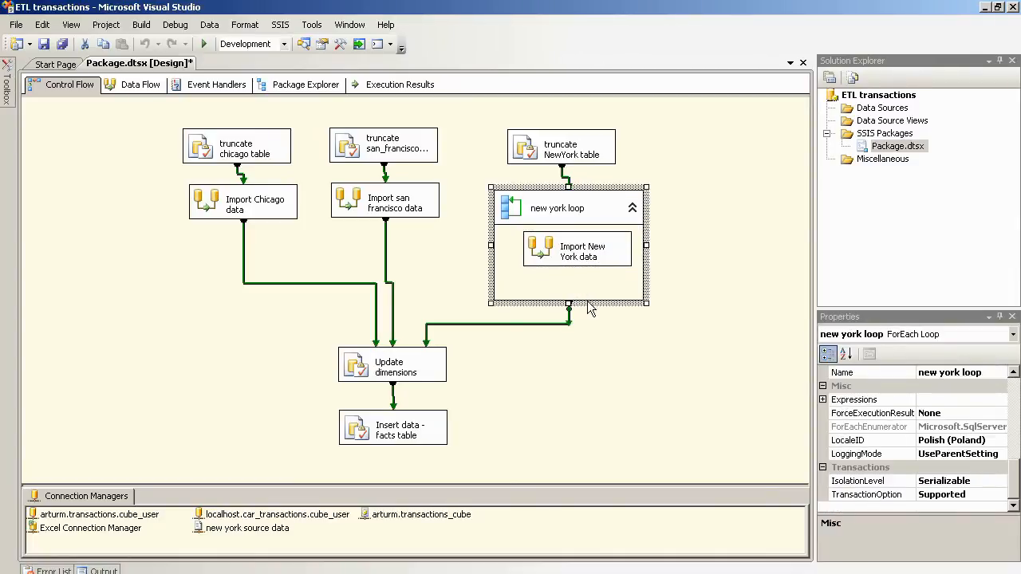
left_click_drag(568, 303, 569, 278)
left_click_drag(309, 328, 451, 458)
left_click_drag(405, 342, 414, 292)
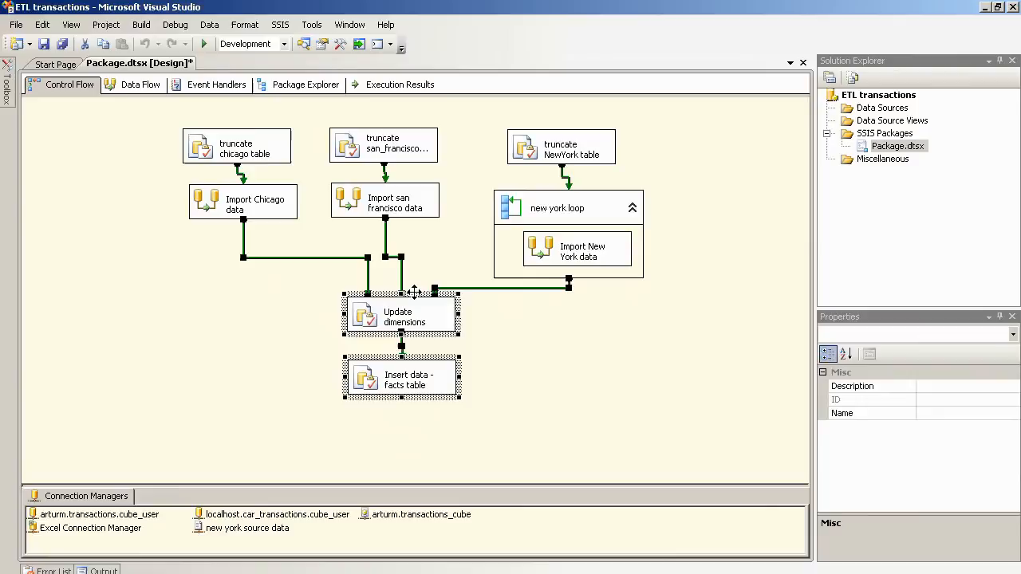
left_click(565, 332)
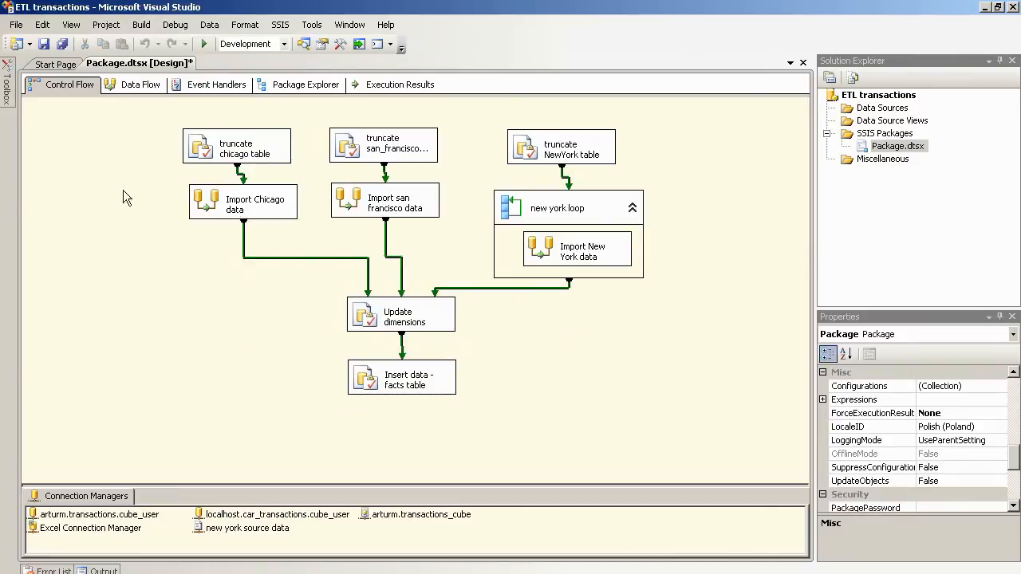
mouse_move(8, 94)
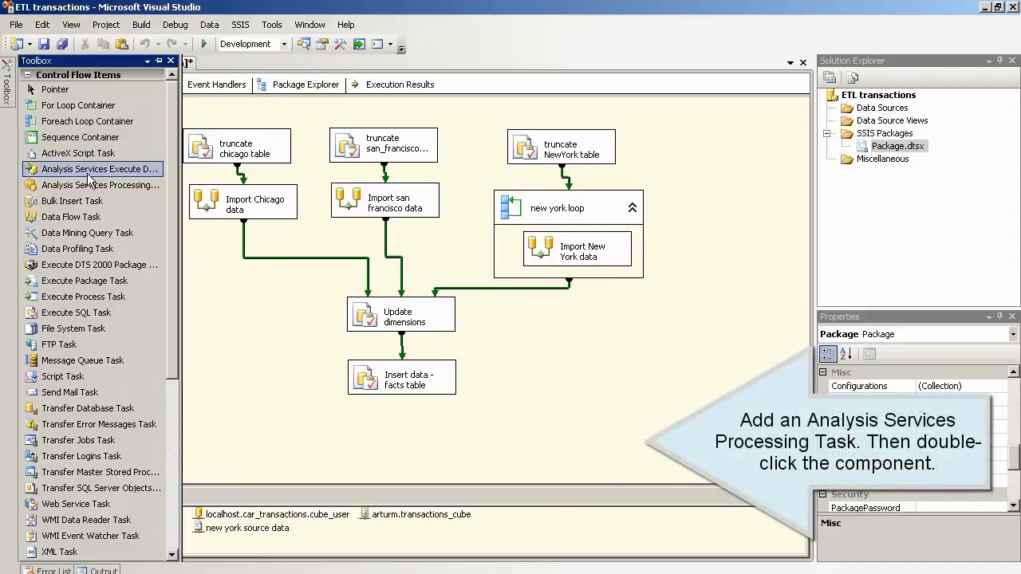
Step: Add an Analysis Services Processing Task below Insert data, with name and description 'transactions_bude'
left_click_drag(95, 185, 353, 422)
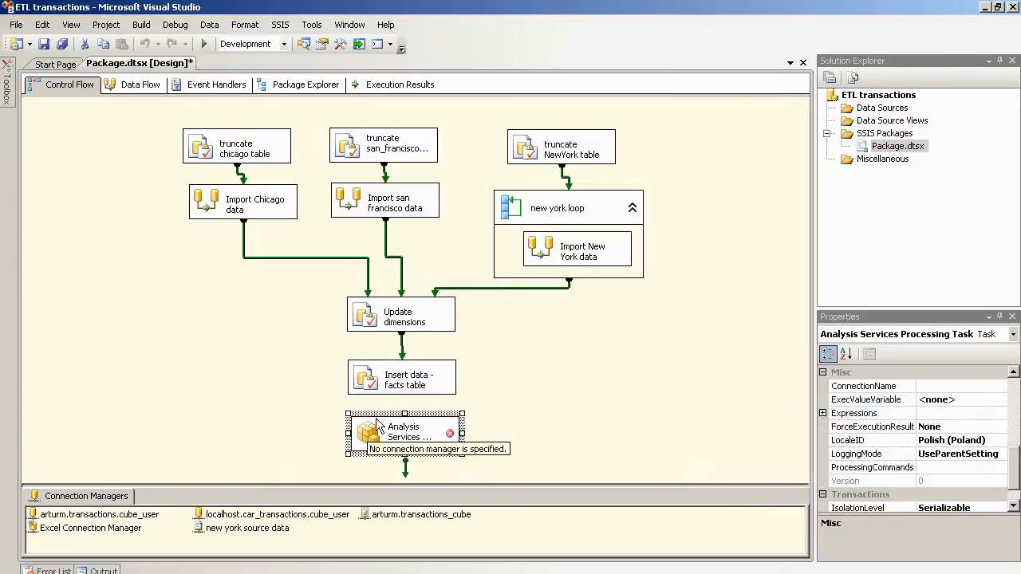
double_click(378, 424)
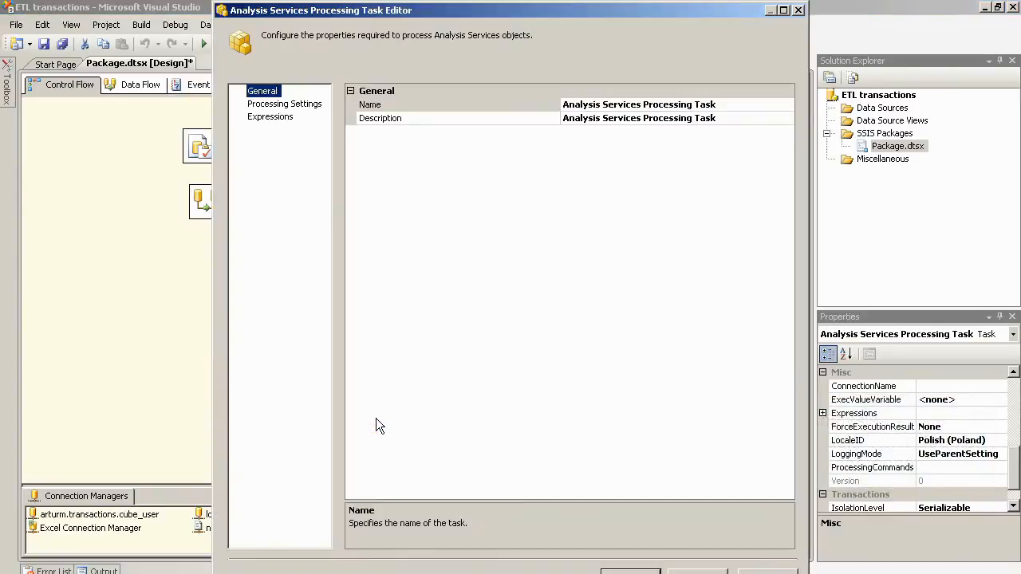
left_click(719, 105)
left_click_drag(722, 110, 510, 117)
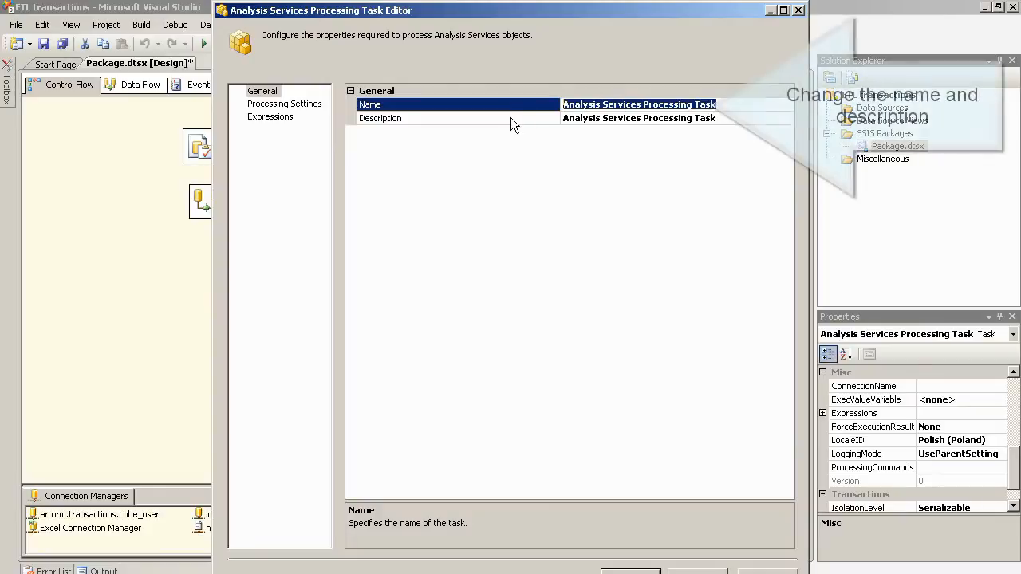
type("transactions_bude")
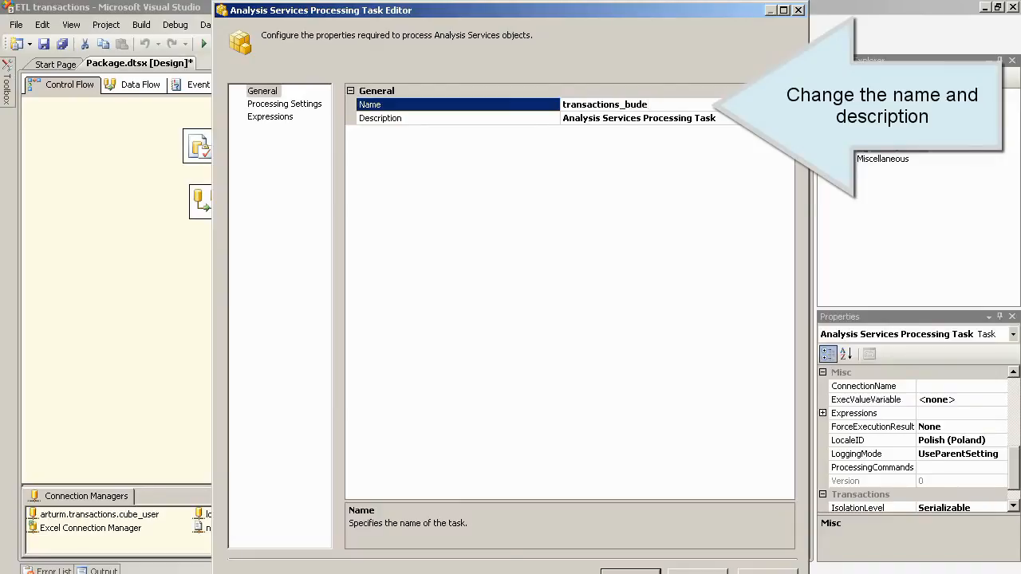
key("shift+Home")
key("ctrl+c")
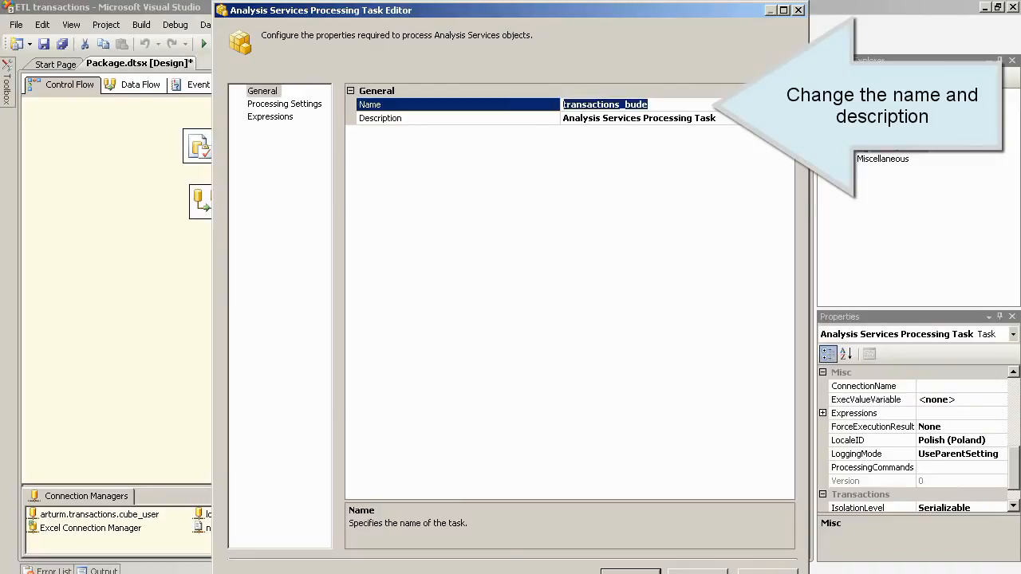
key("Tab")
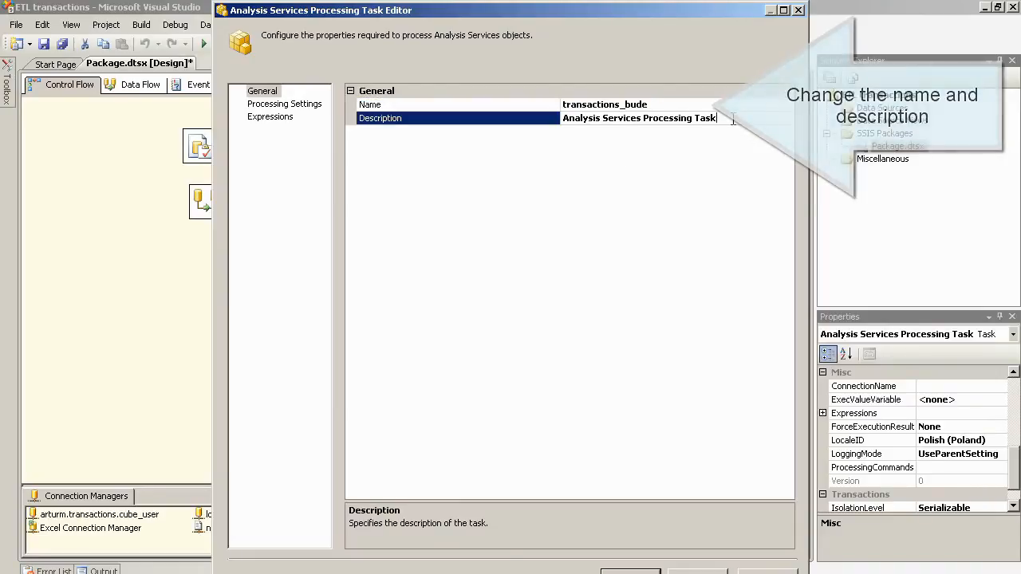
key("ctrl+v")
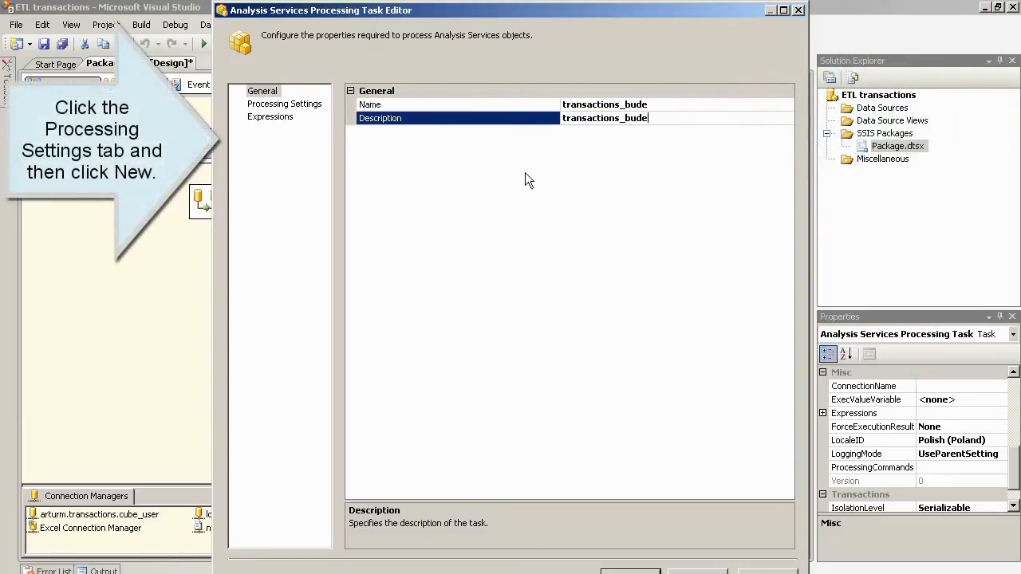
Step: Create a localhost.transactions_cube connection using the transactions_cube catalog and confirm the test succeeds
left_click(304, 110)
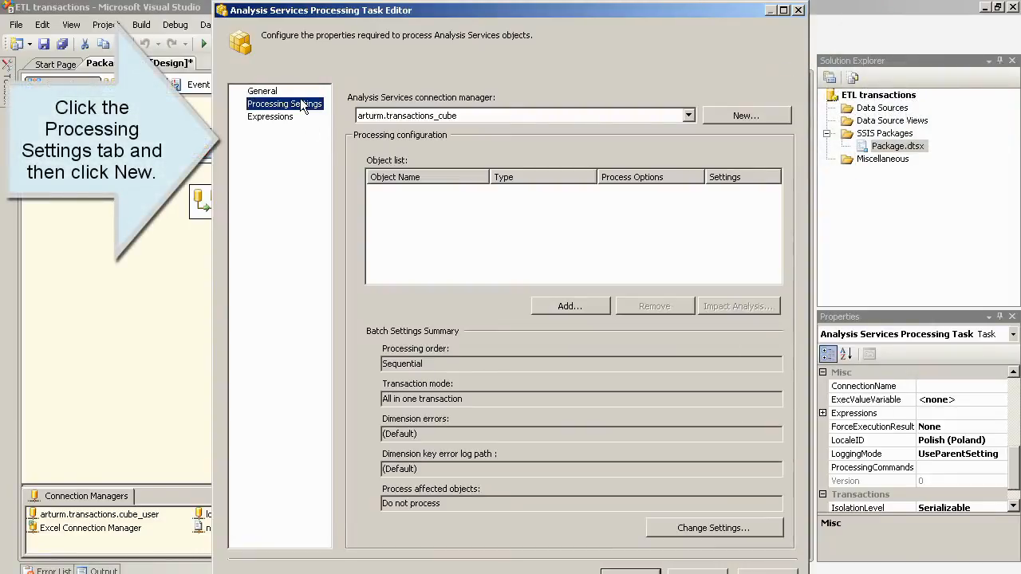
left_click(720, 115)
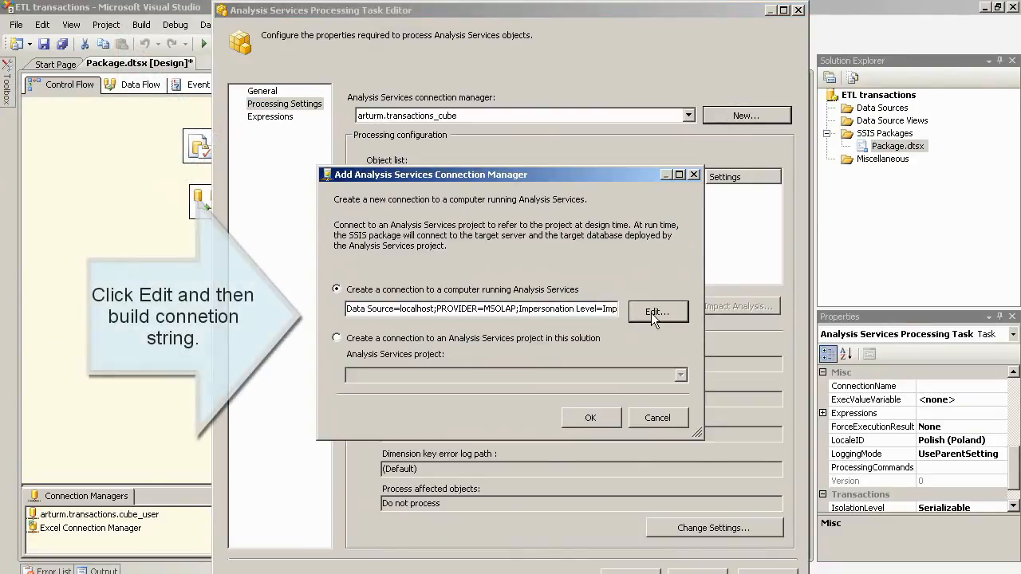
left_click(653, 313)
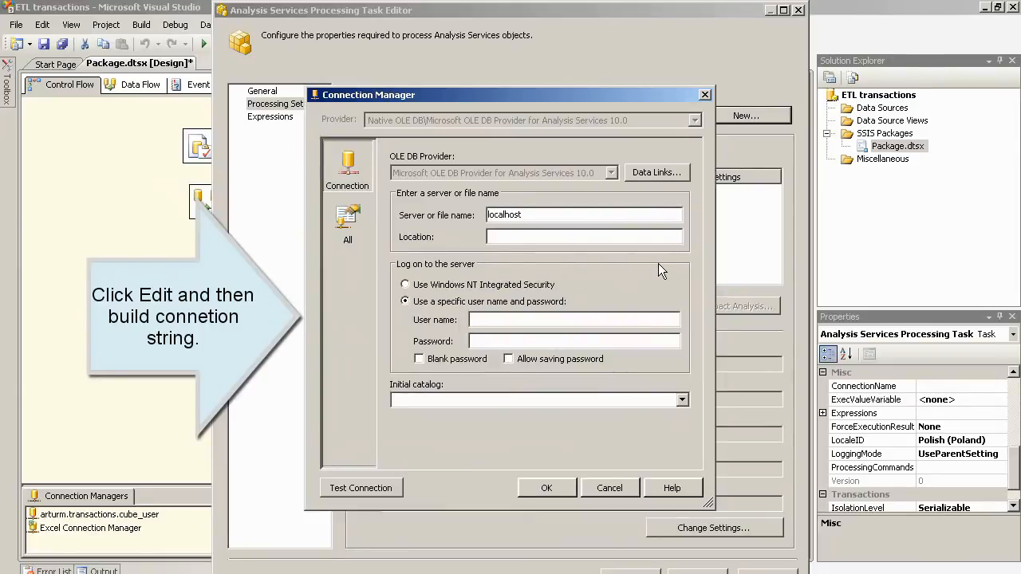
left_click(682, 398)
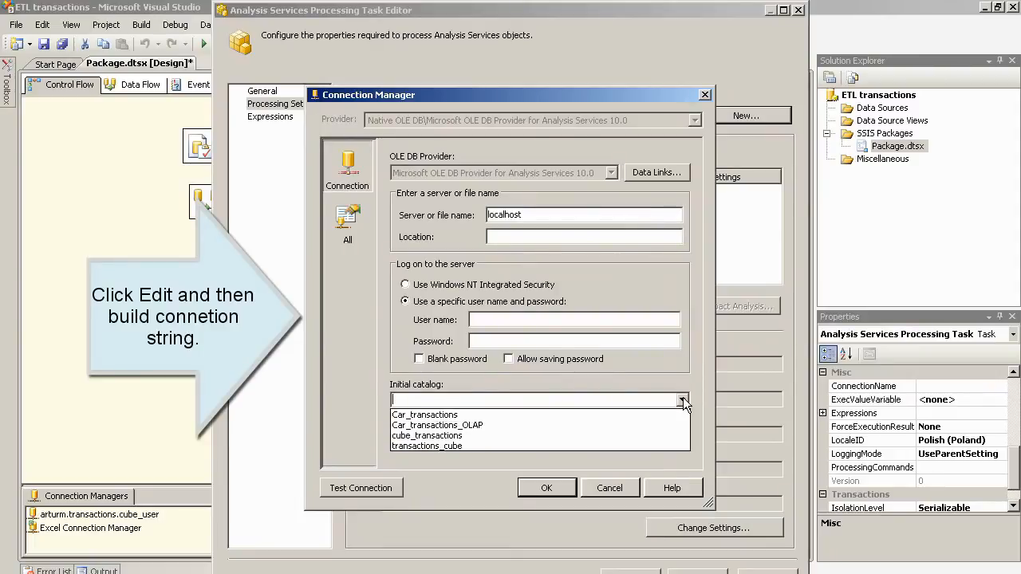
left_click(527, 445)
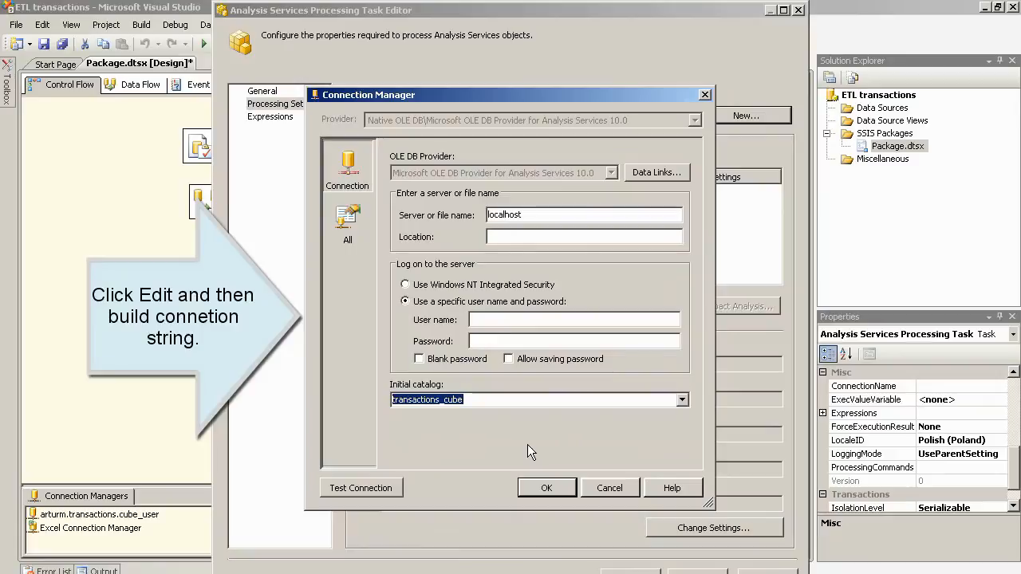
left_click(384, 486)
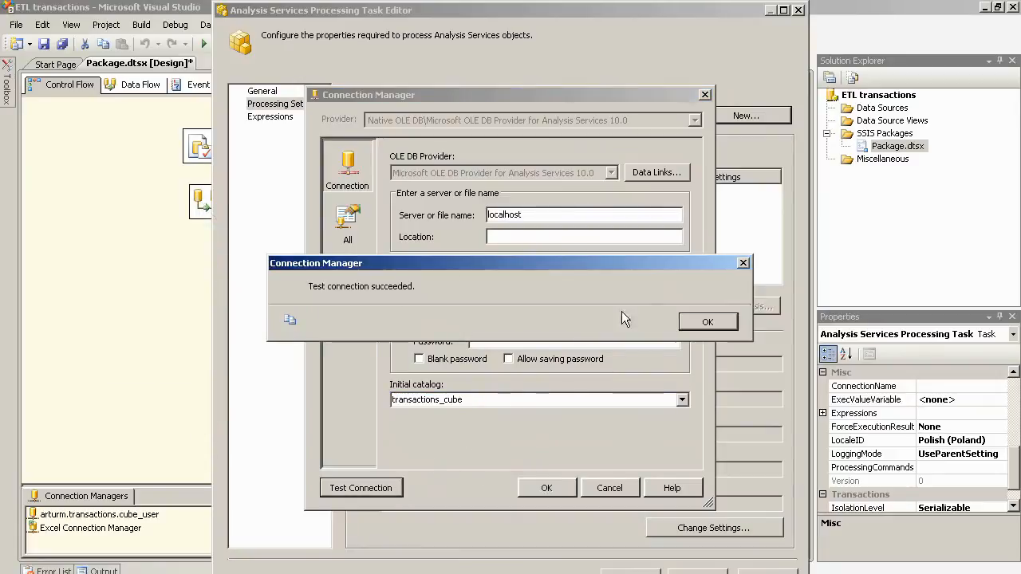
left_click(702, 320)
left_click(550, 488)
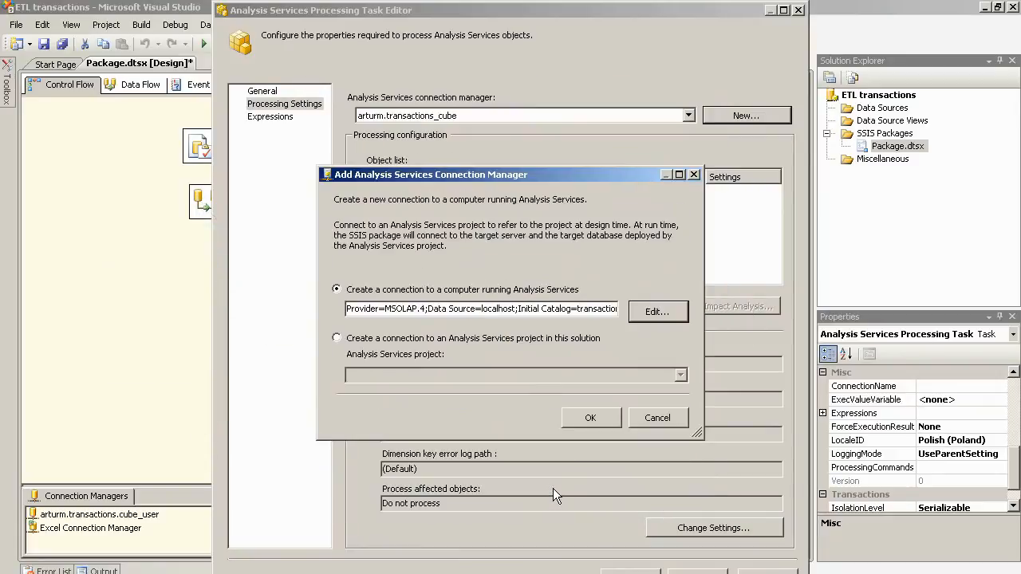
left_click(589, 423)
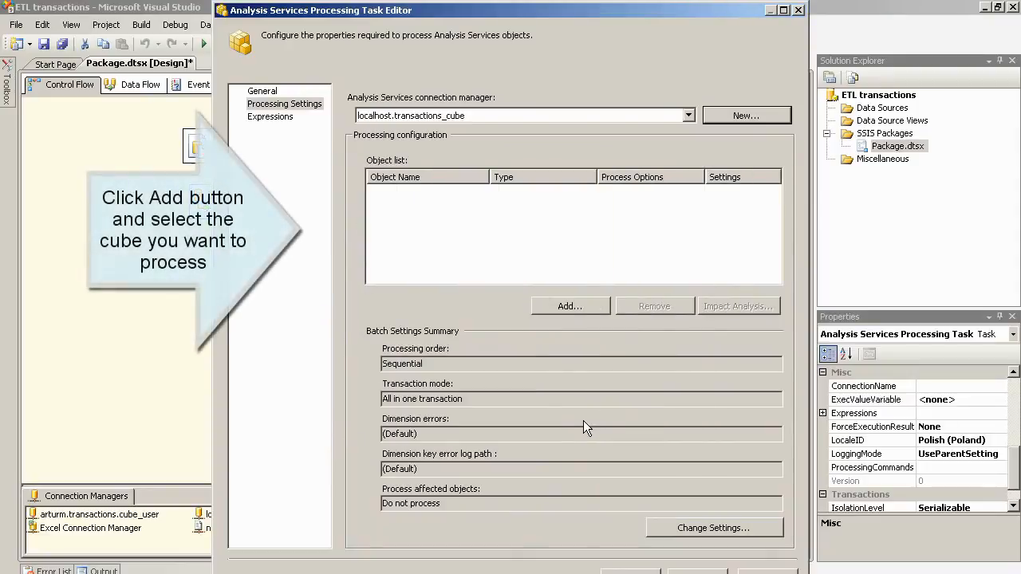
Step: Select the whole transactions_cube database for Process Full and save the task settings
left_click(574, 305)
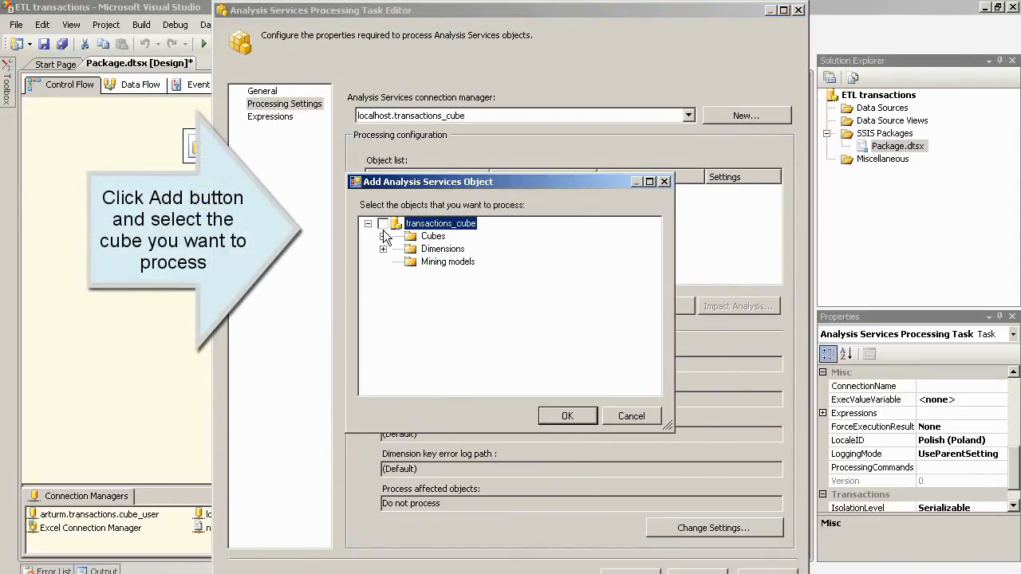
left_click(382, 236)
left_click(383, 261)
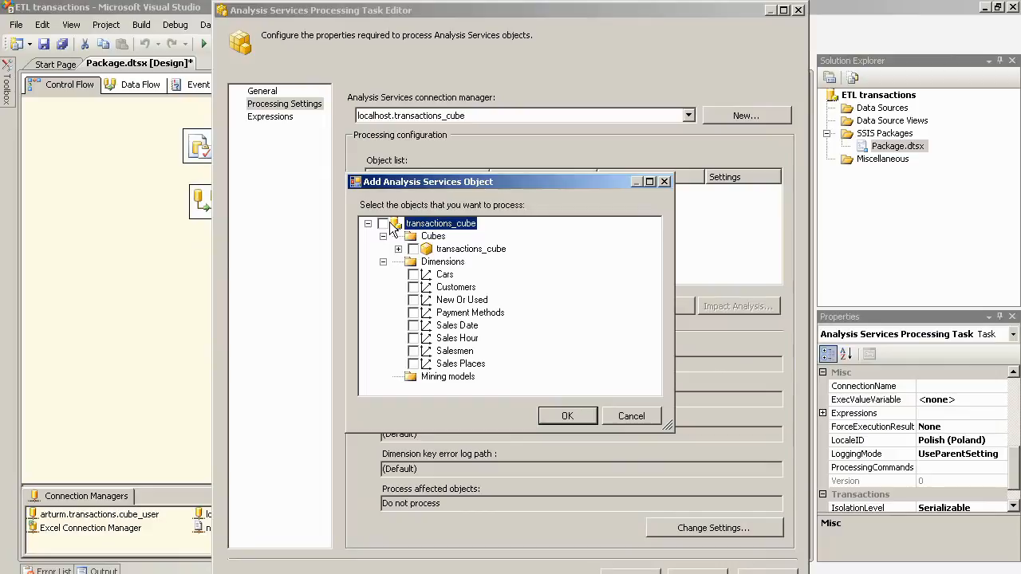
left_click(384, 224)
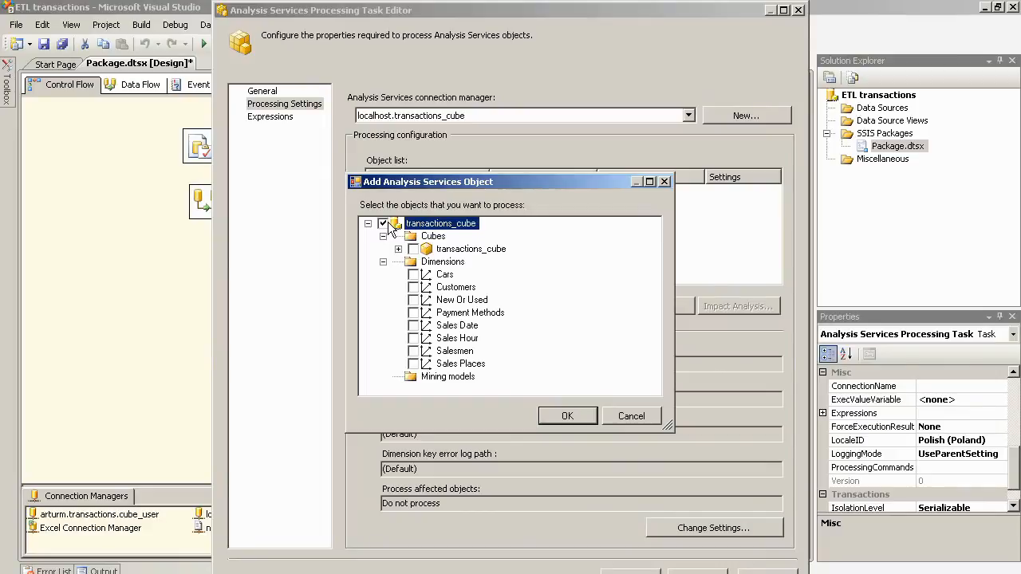
left_click(584, 425)
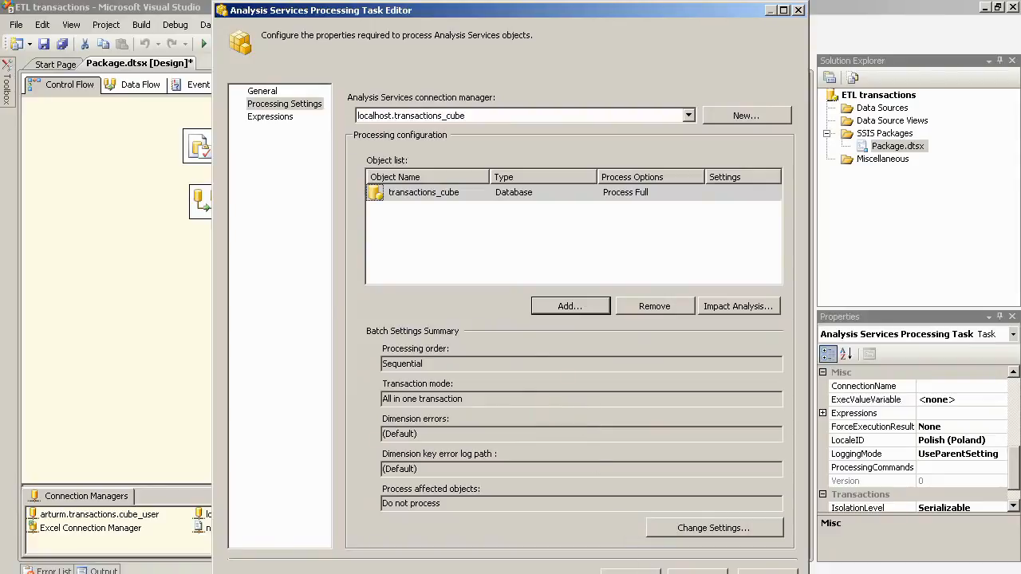
left_click(630, 572)
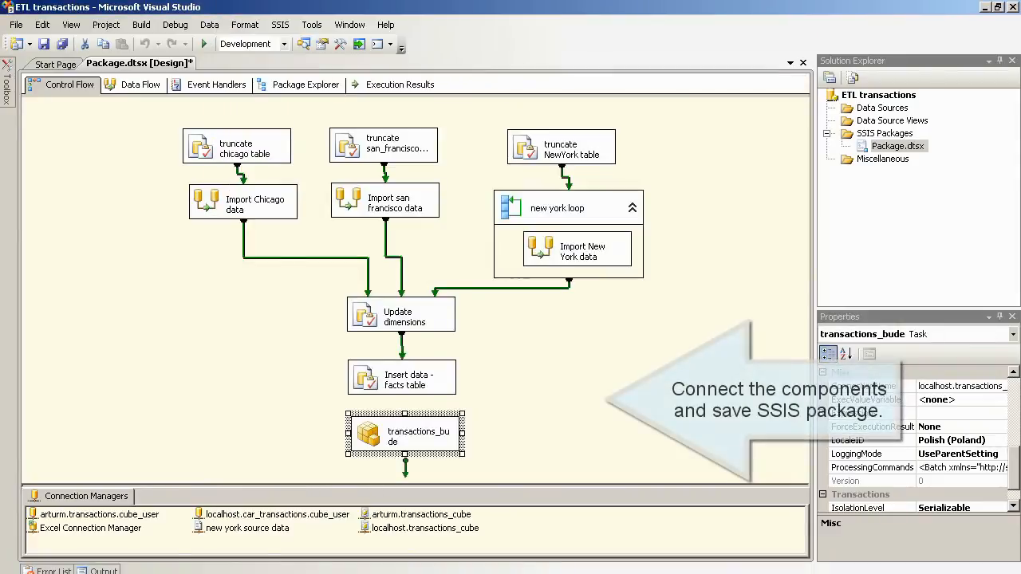
Step: Link Insert data - facts table to transactions_bude and save all changes to Package.dtsx
left_click(393, 389)
left_click_drag(404, 402, 404, 433)
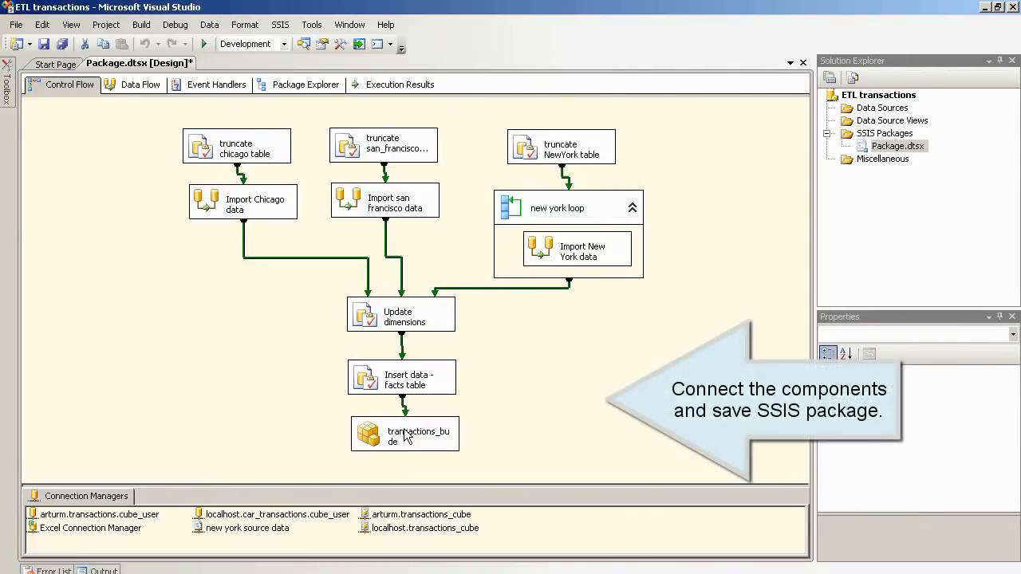
left_click(16, 25)
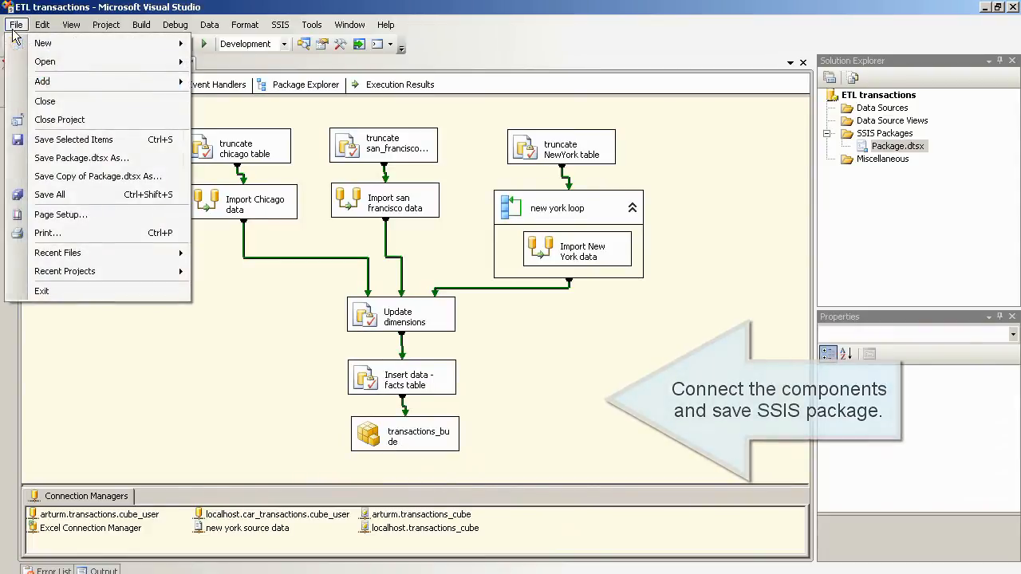
left_click(69, 194)
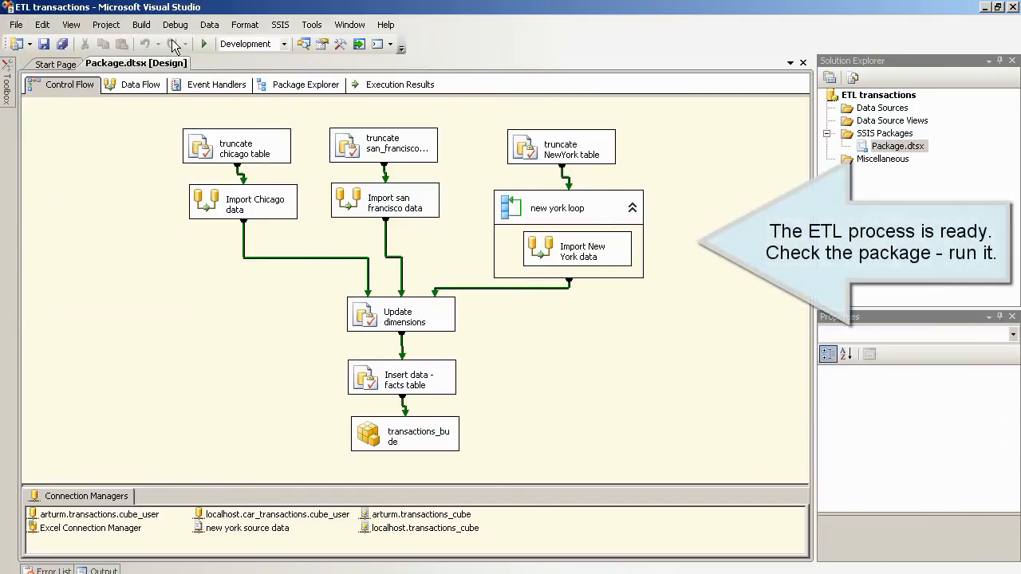
Step: Run the package in debug mode, confirm every task succeeds with 0 errors, then stop debugging
left_click(203, 43)
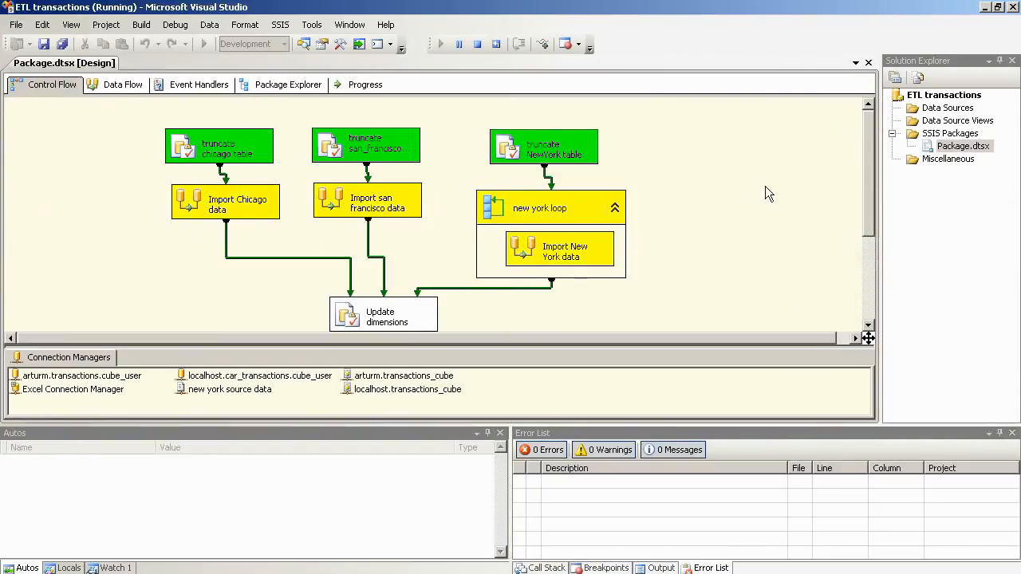
left_click_drag(871, 175, 874, 257)
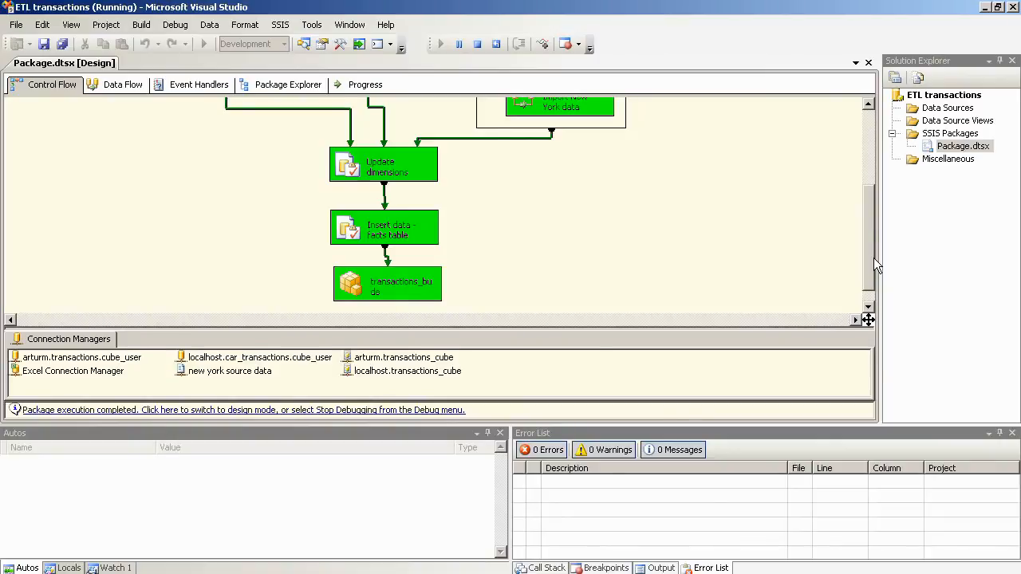
left_click(169, 27)
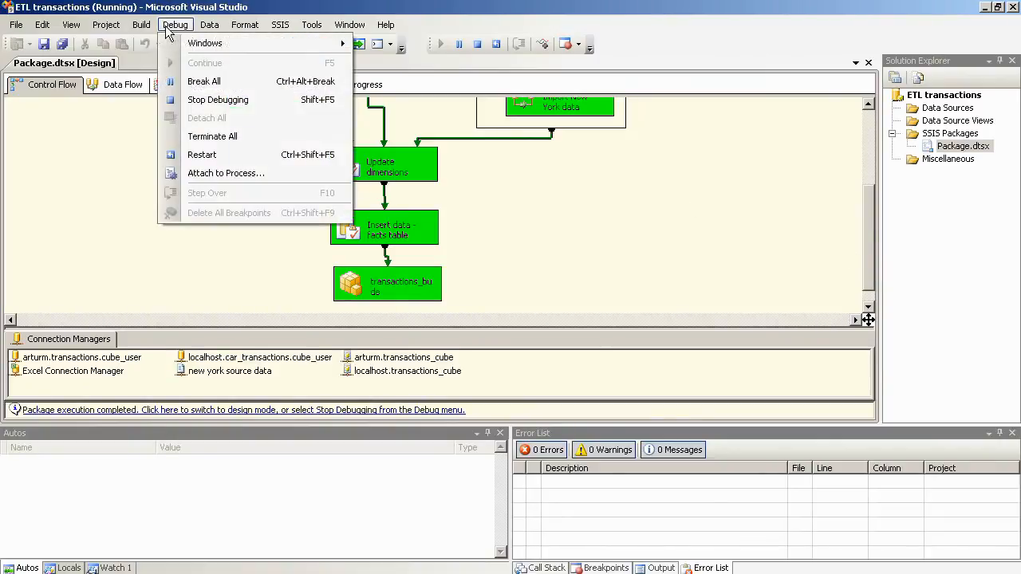
left_click(196, 99)
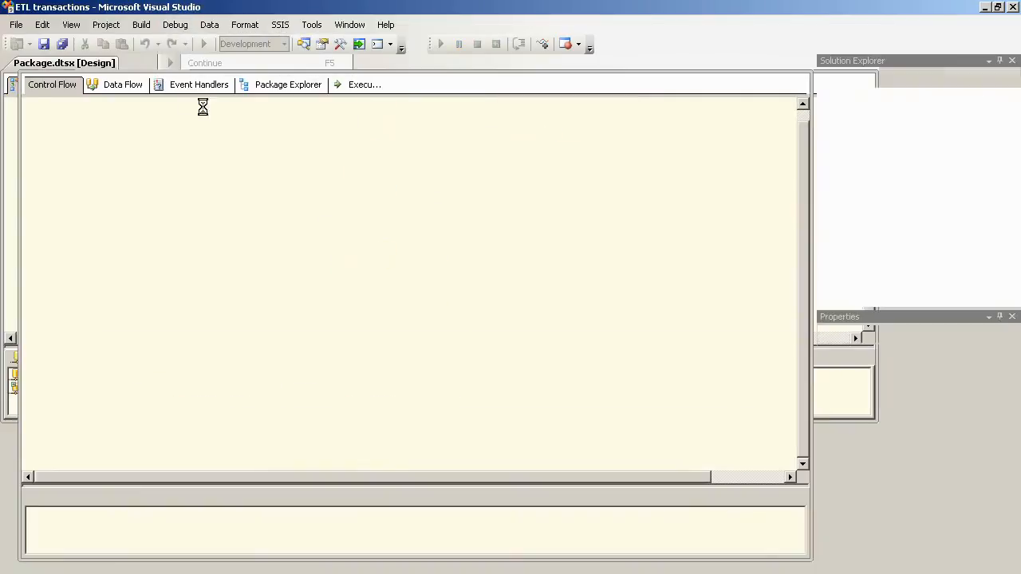
left_click_drag(801, 281, 813, 171)
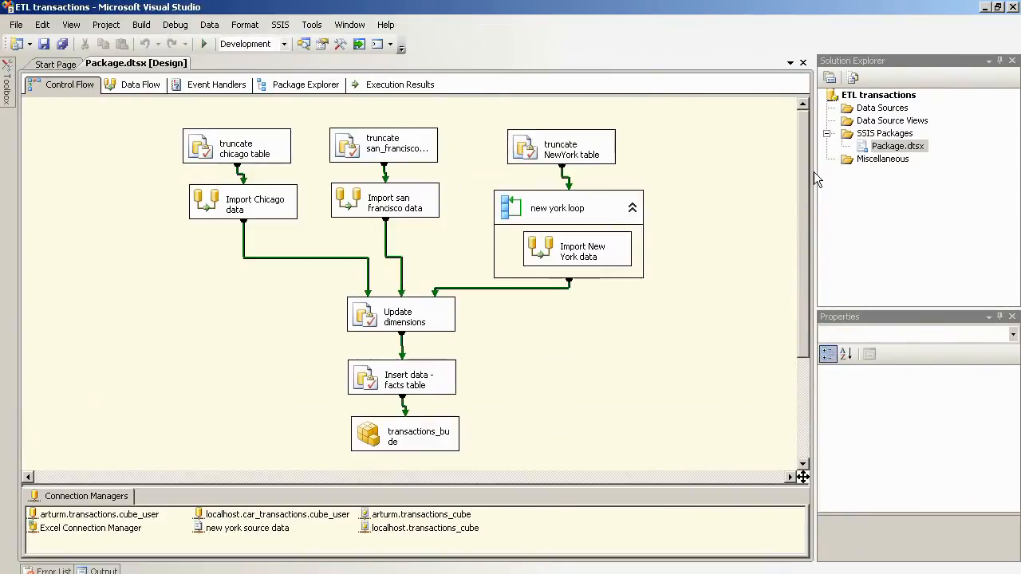